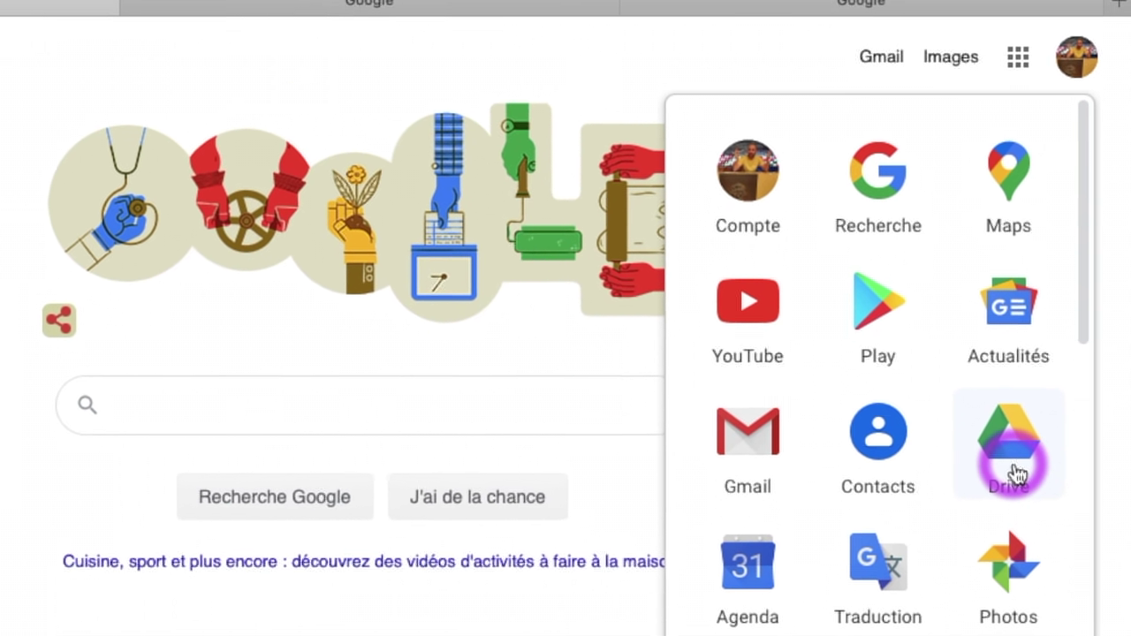
Open Google Drive from the apps menu and enter the Application Glide folder
click(1019, 472)
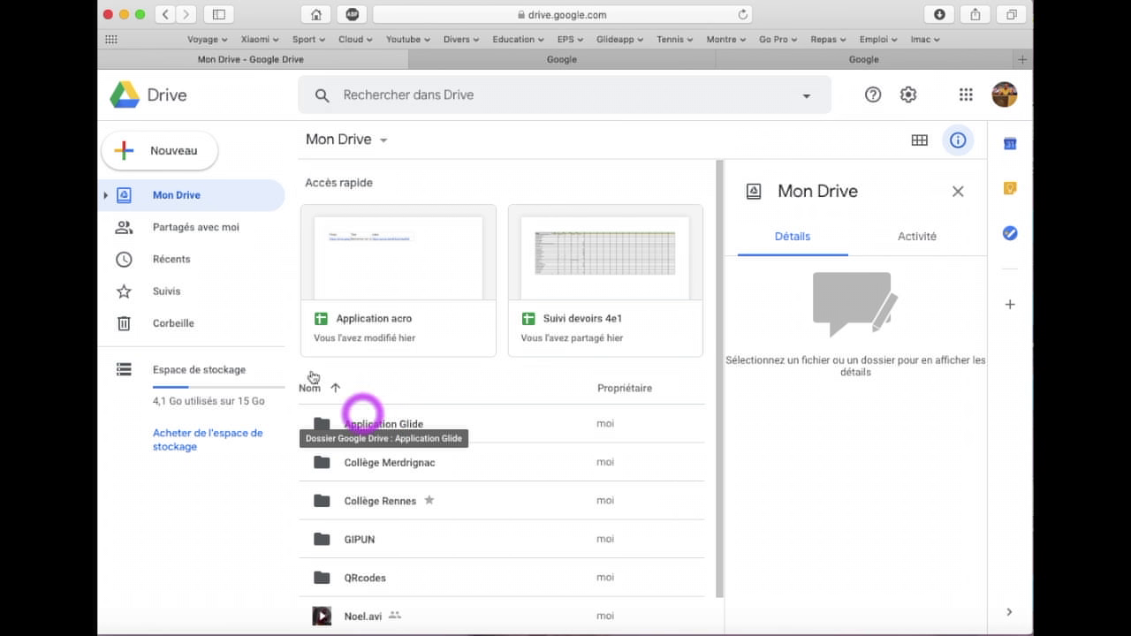
click(130, 155)
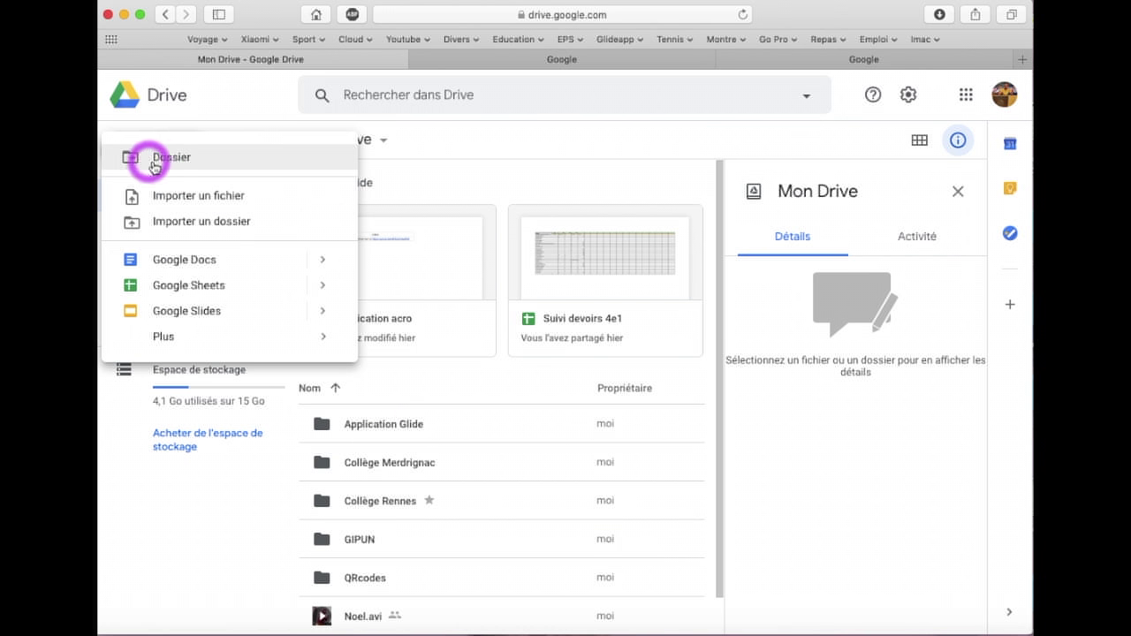
click(378, 429)
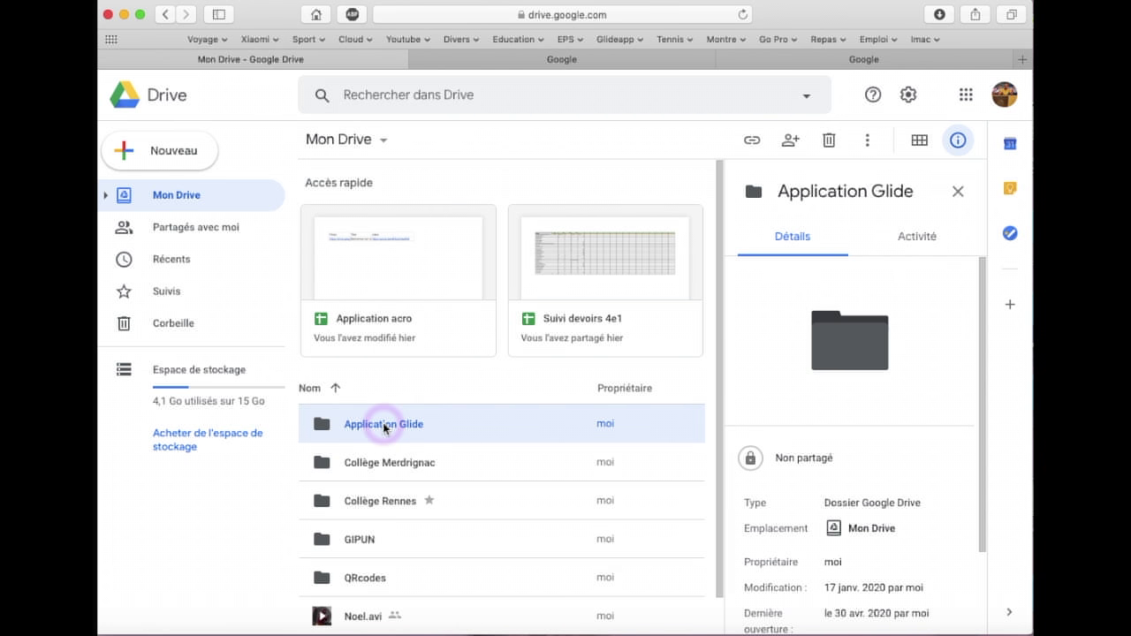
double_click(384, 427)
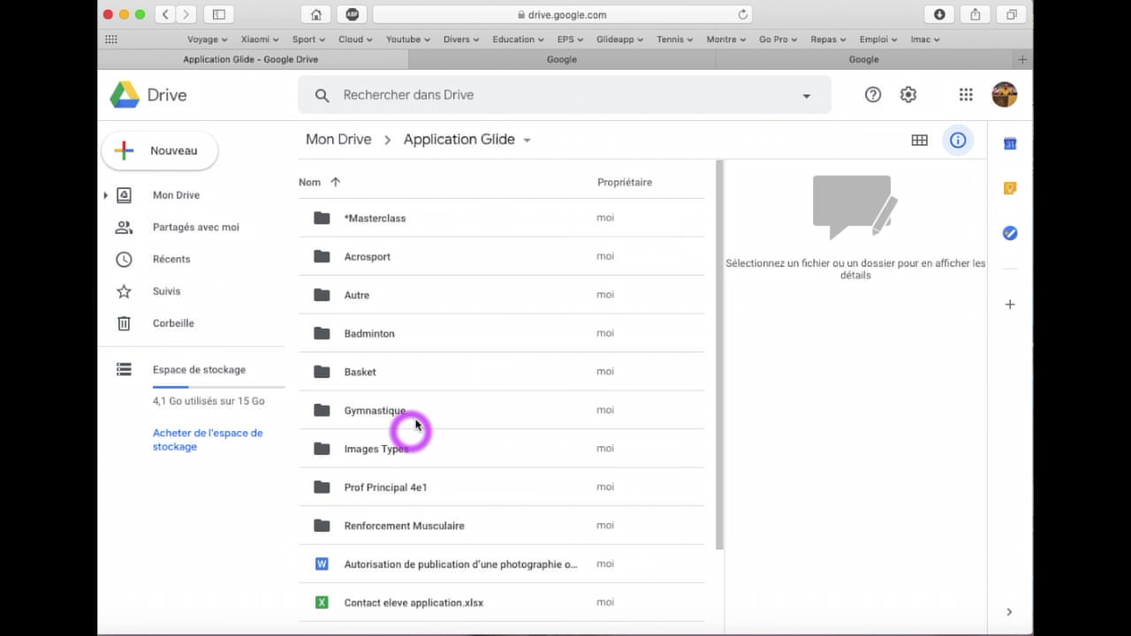
Enter the *Masterclass folder and create a new Google Sheets spreadsheet there
click(394, 221)
double_click(394, 221)
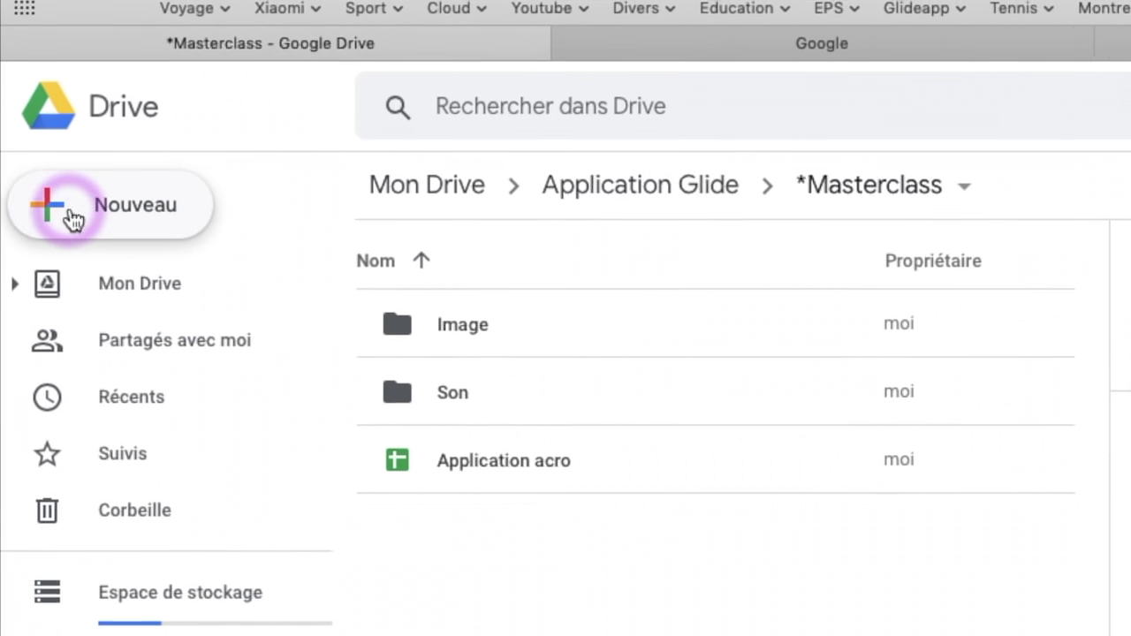
click(73, 219)
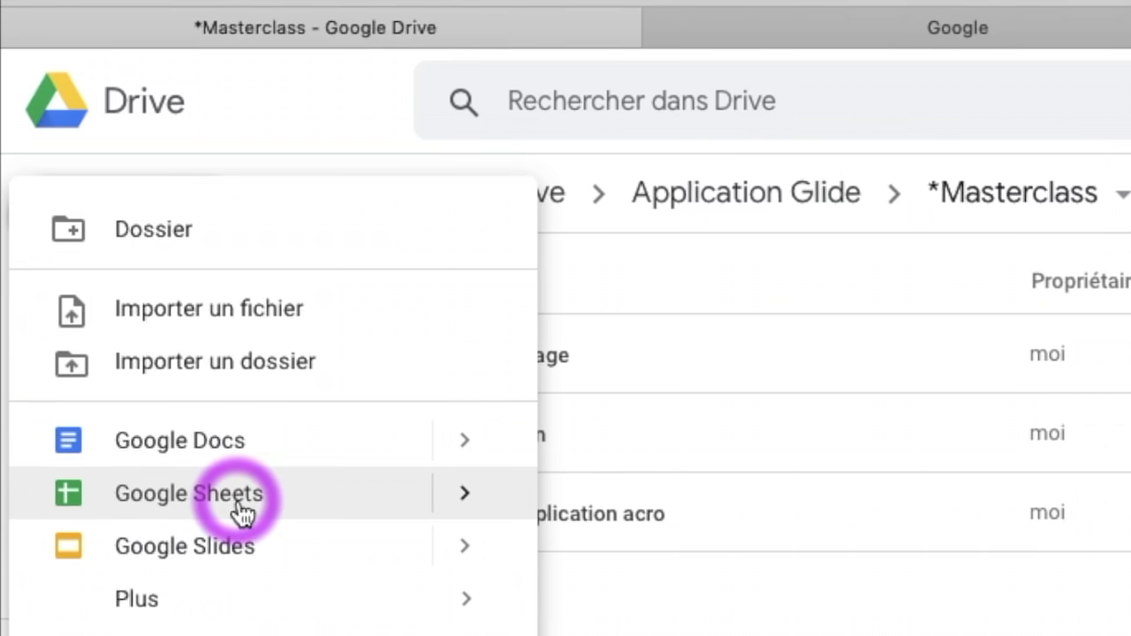
click(241, 512)
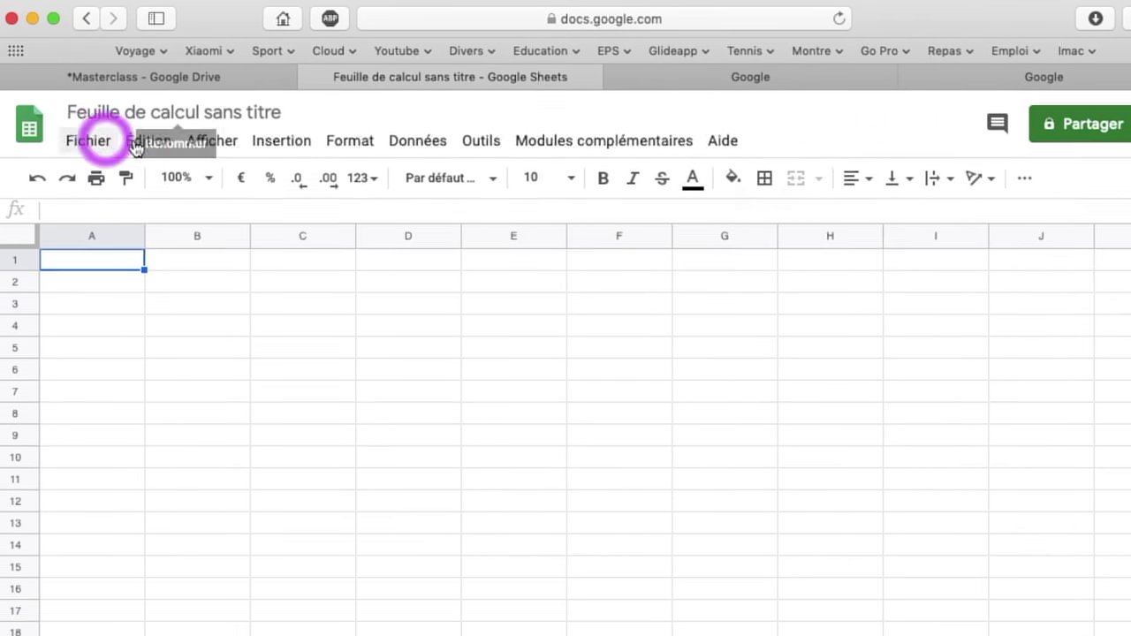
Title the new spreadsheet 'Formation Acro Glide'
click(307, 128)
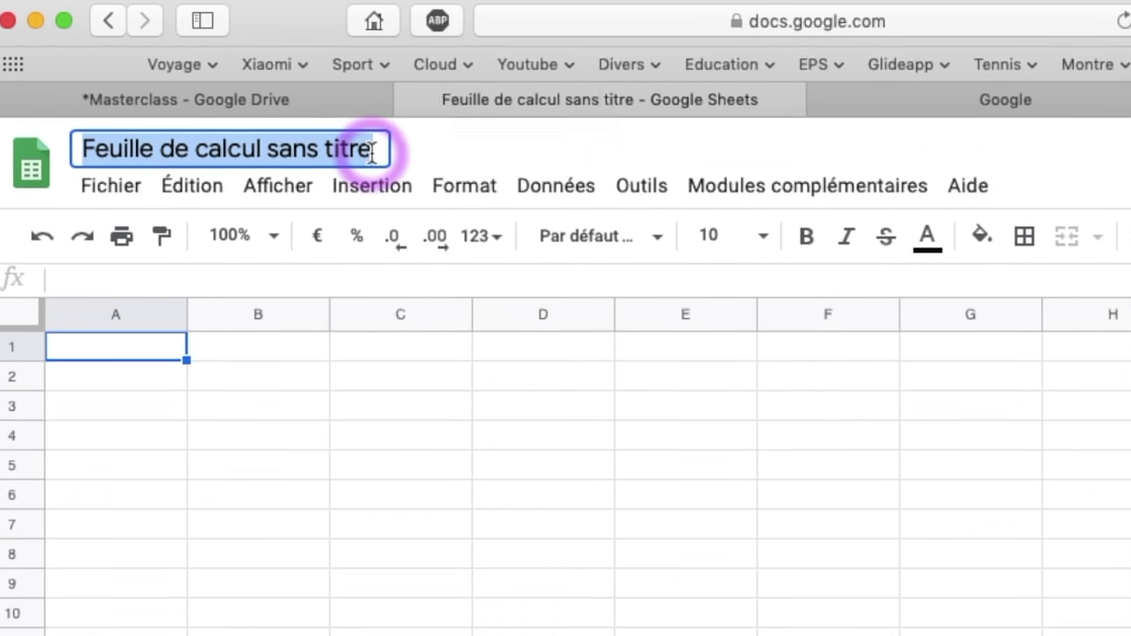
text(Formation )
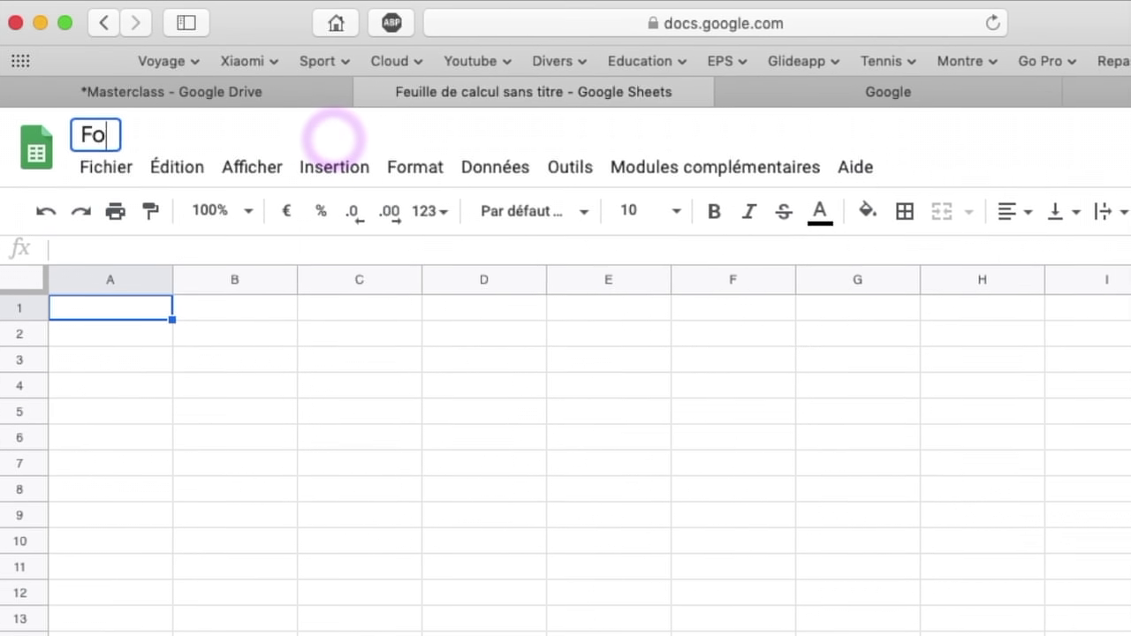
text(Acro)
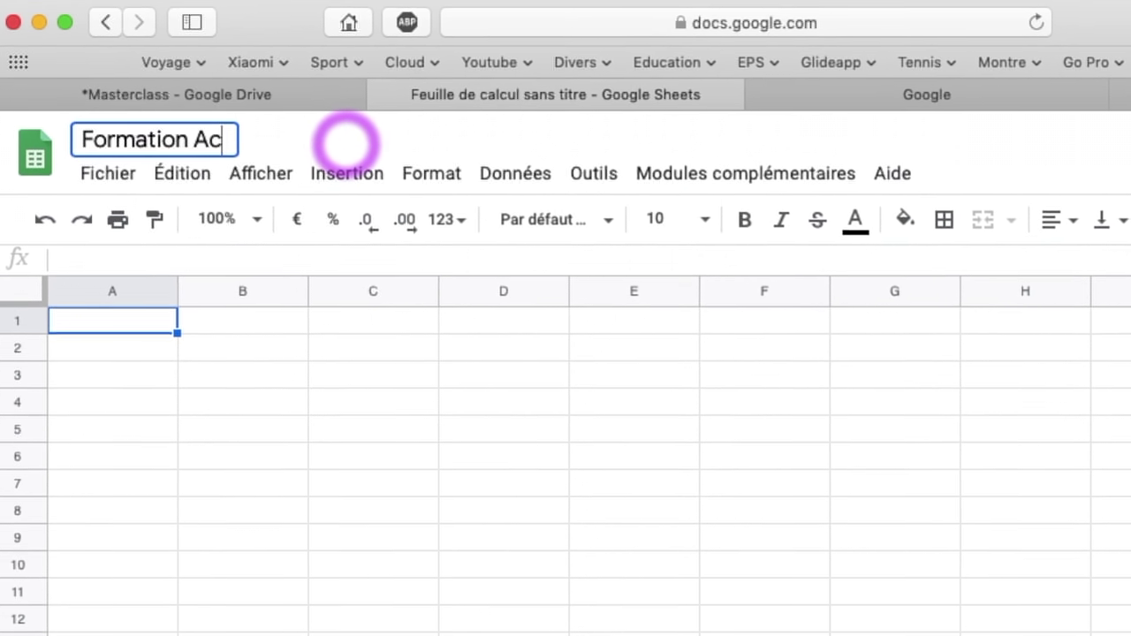
text( Glide)
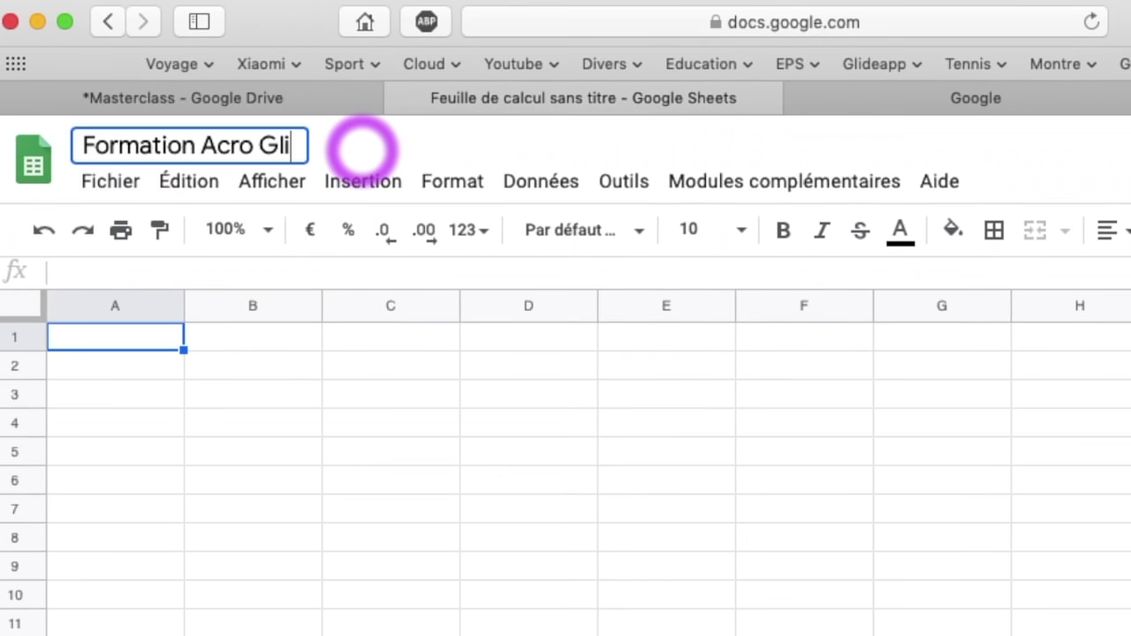
click(276, 355)
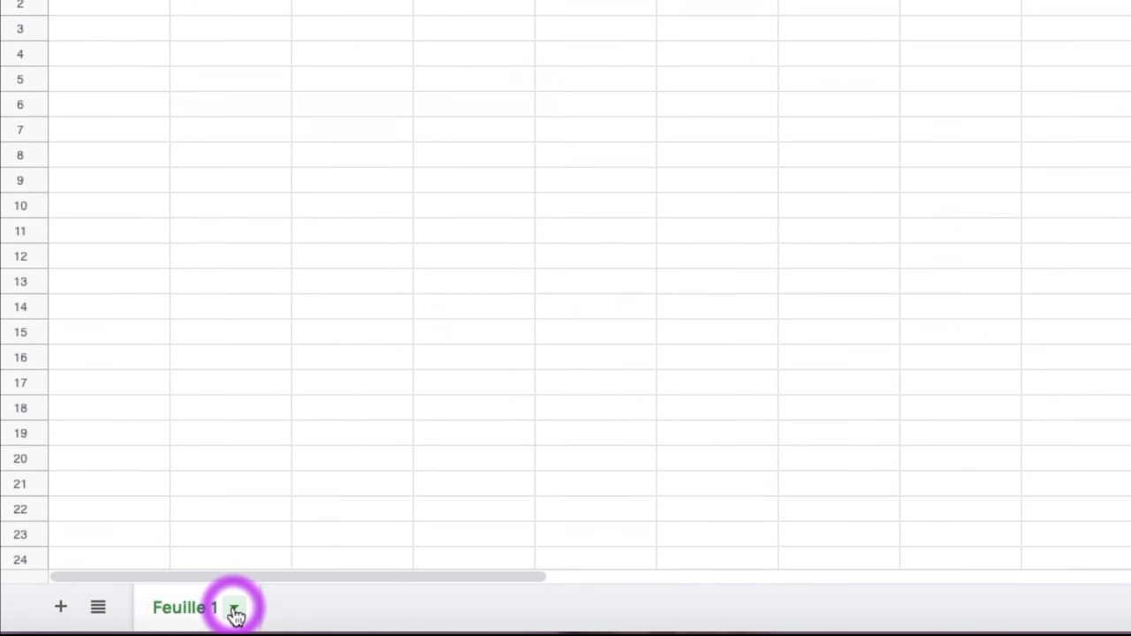
Rename the Feuille 1 sheet to 'Accueil'
click(233, 614)
click(236, 305)
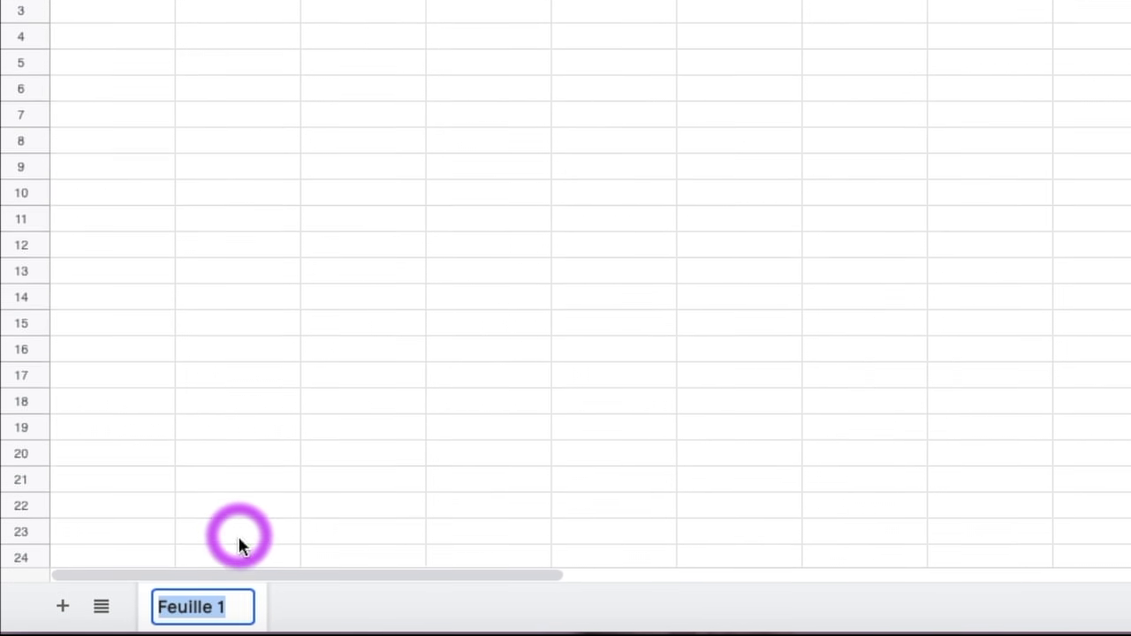
text(Accueil)
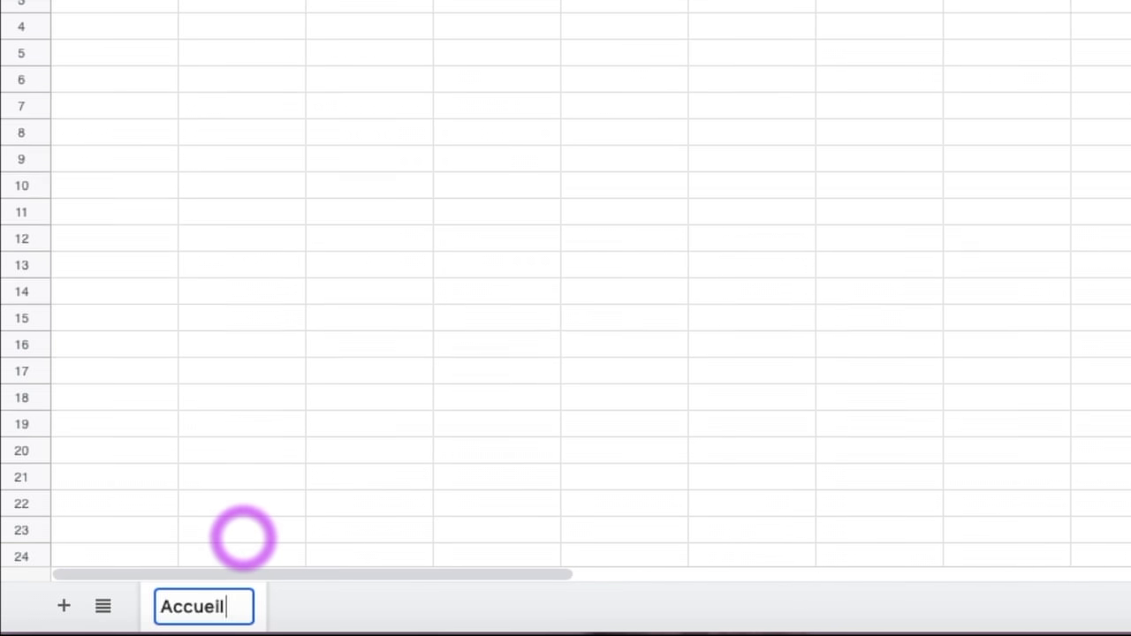
click(313, 606)
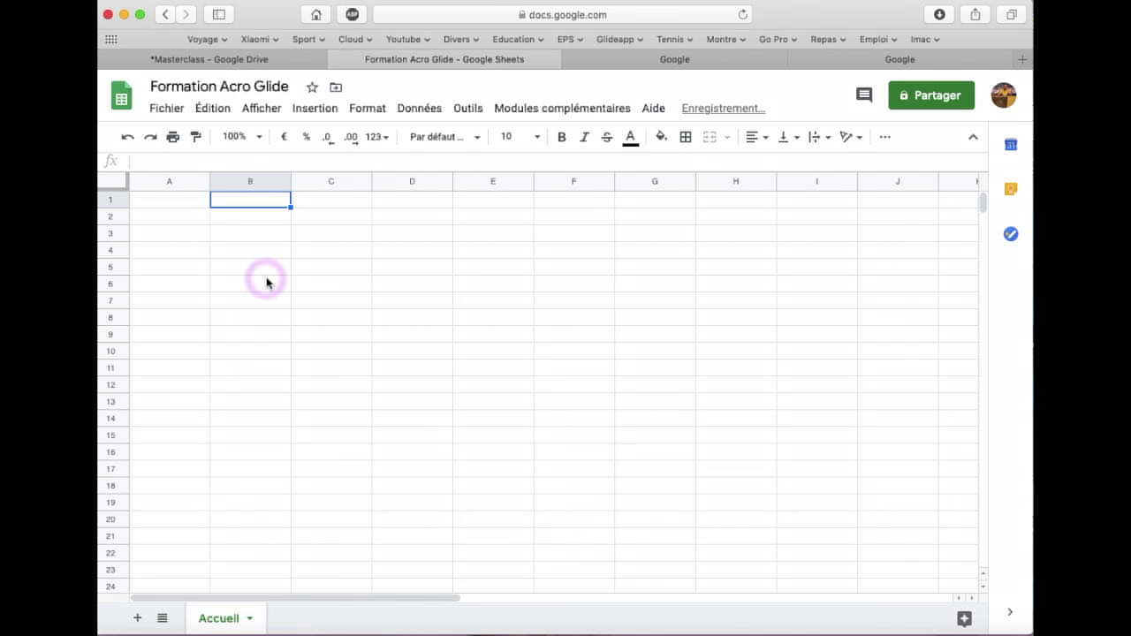
Enter the headers Photo, Texte and Video in A1, B1 and C1, then return to Drive
click(172, 203)
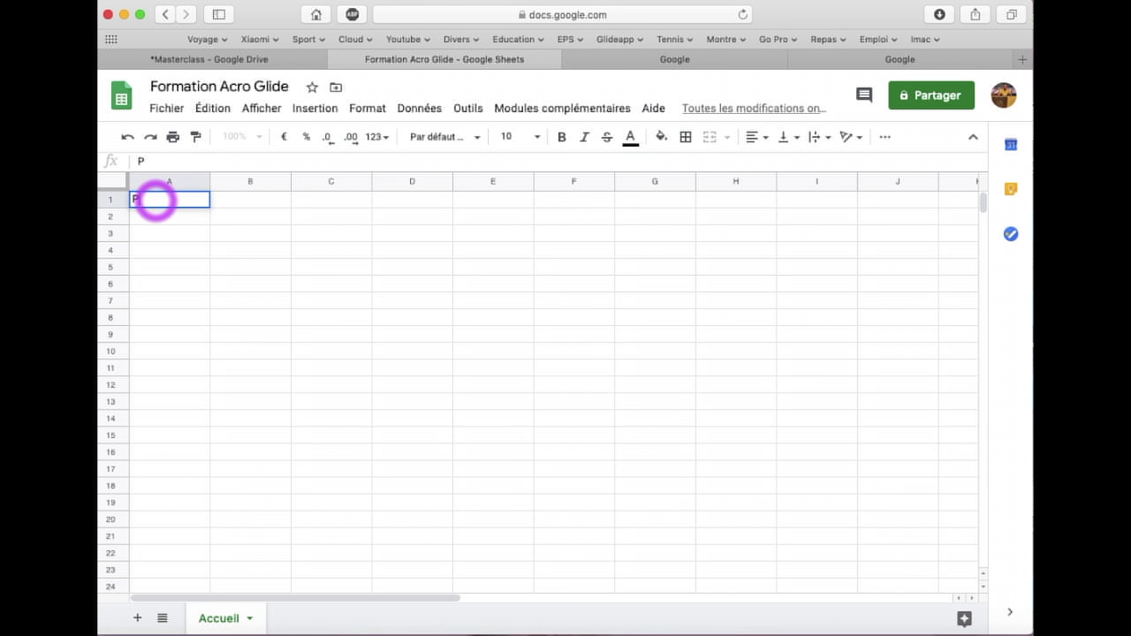
click(237, 205)
text(Texte)
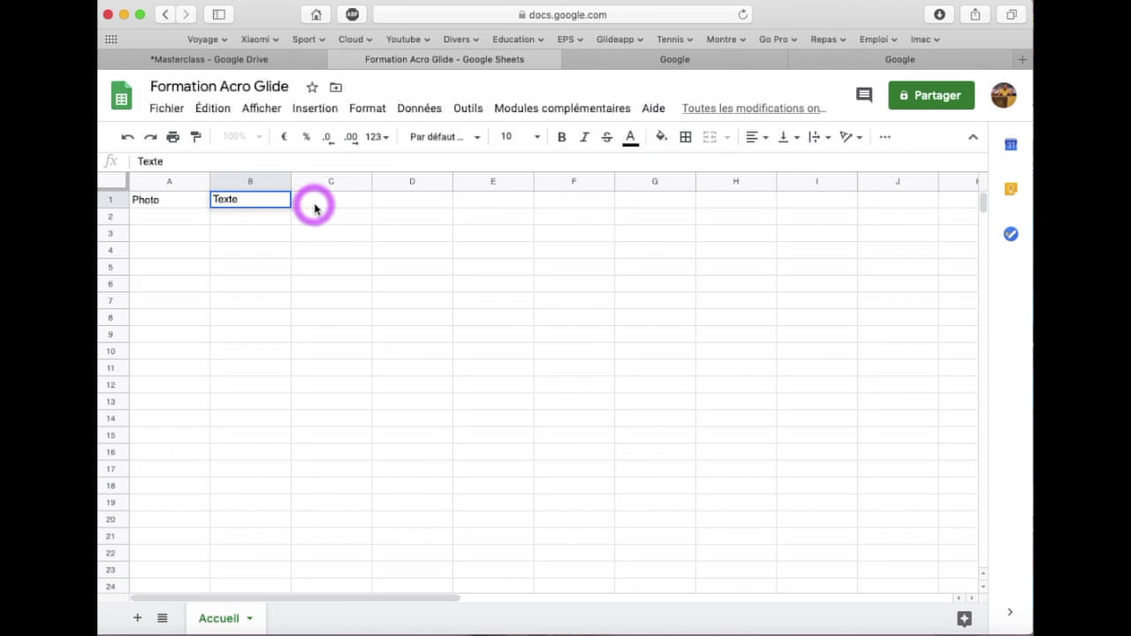
click(322, 207)
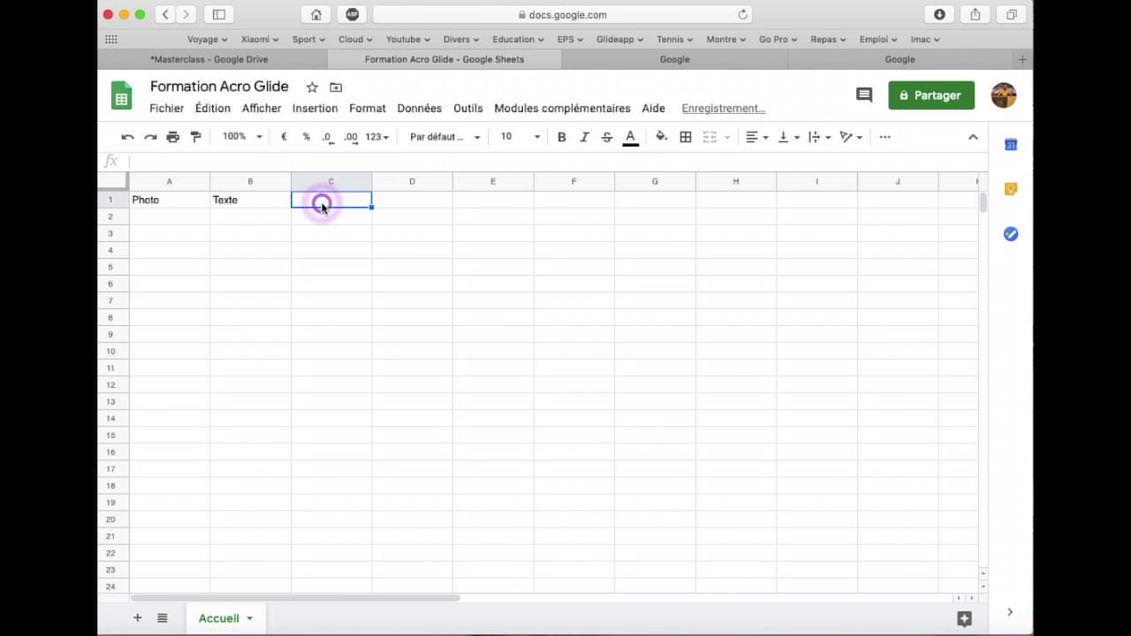
text(Video)
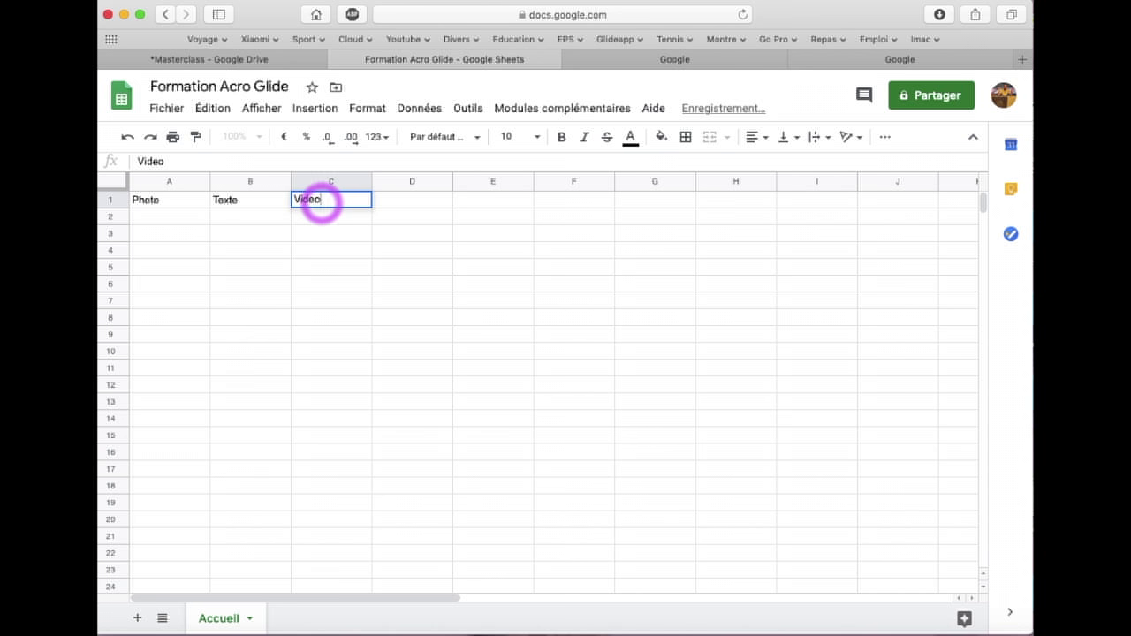
click(329, 217)
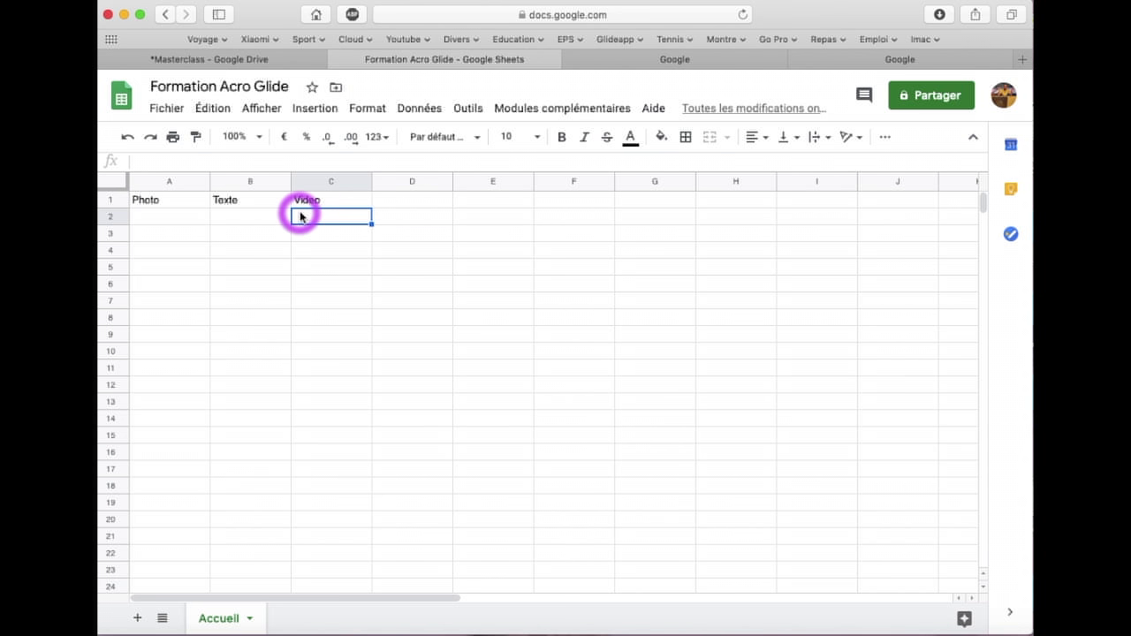
click(174, 221)
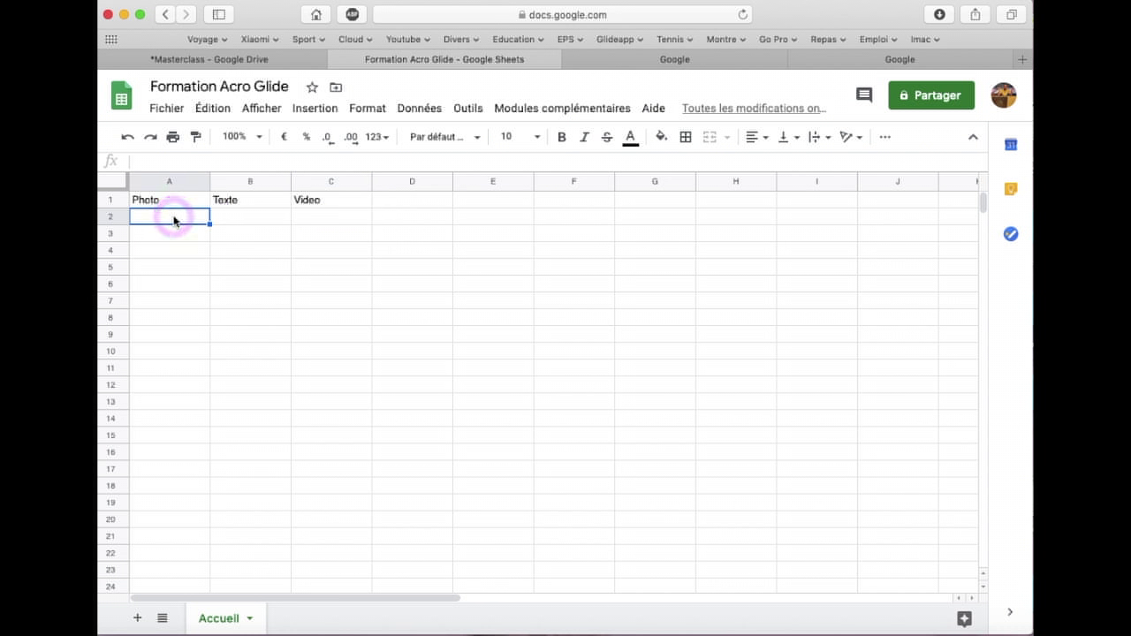
click(287, 64)
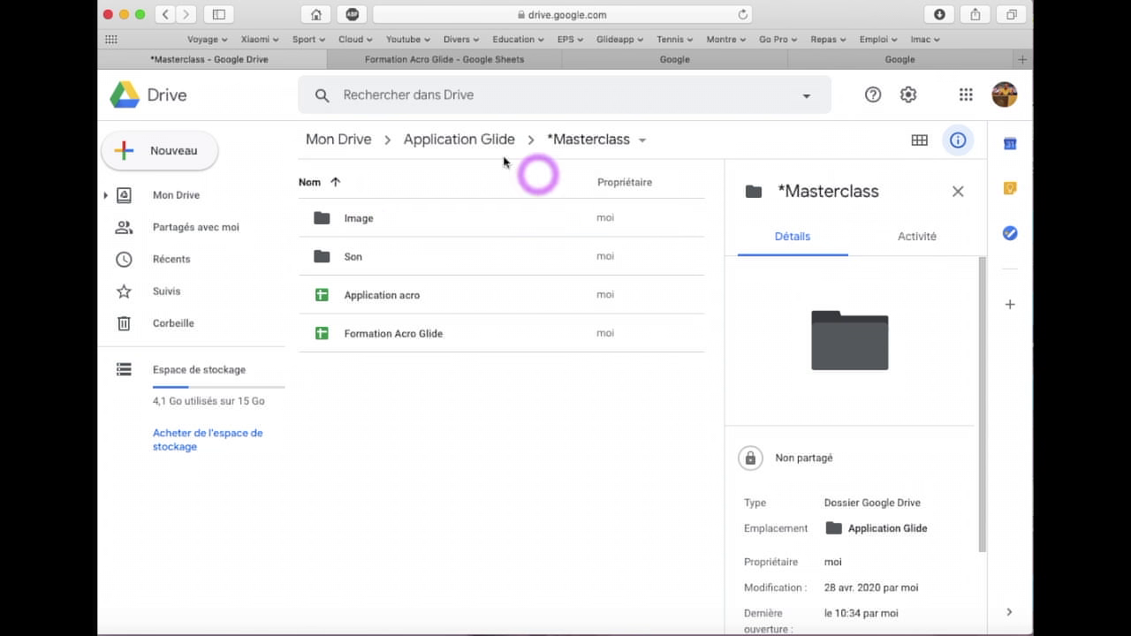
Open the Image folder, select ACROSPORT.jpg and review its sharing settings
double_click(362, 220)
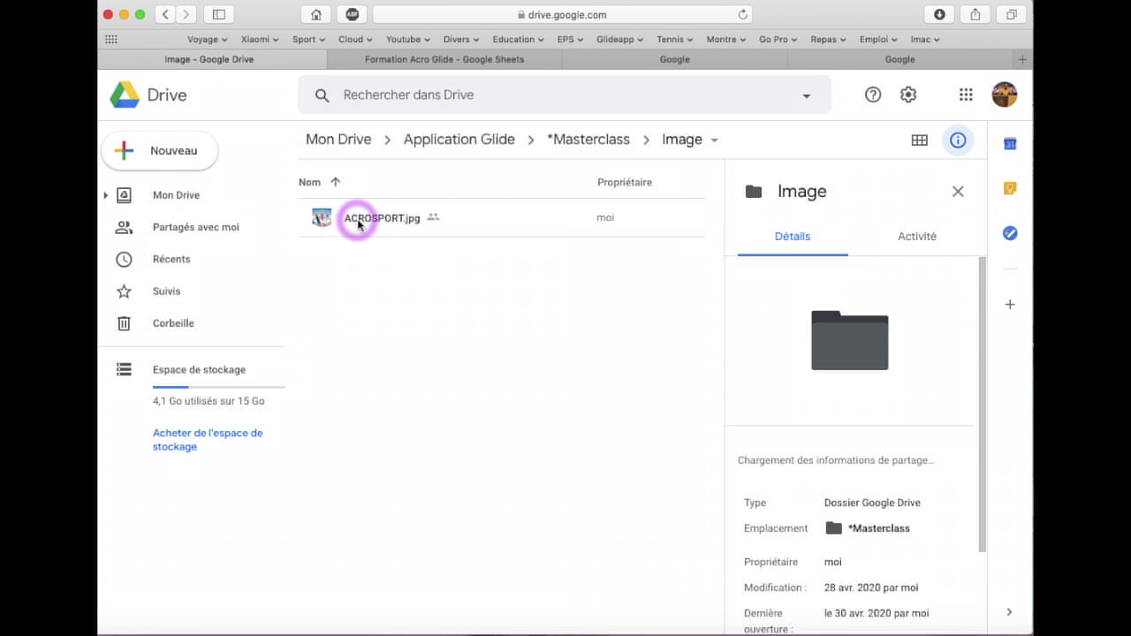
click(363, 224)
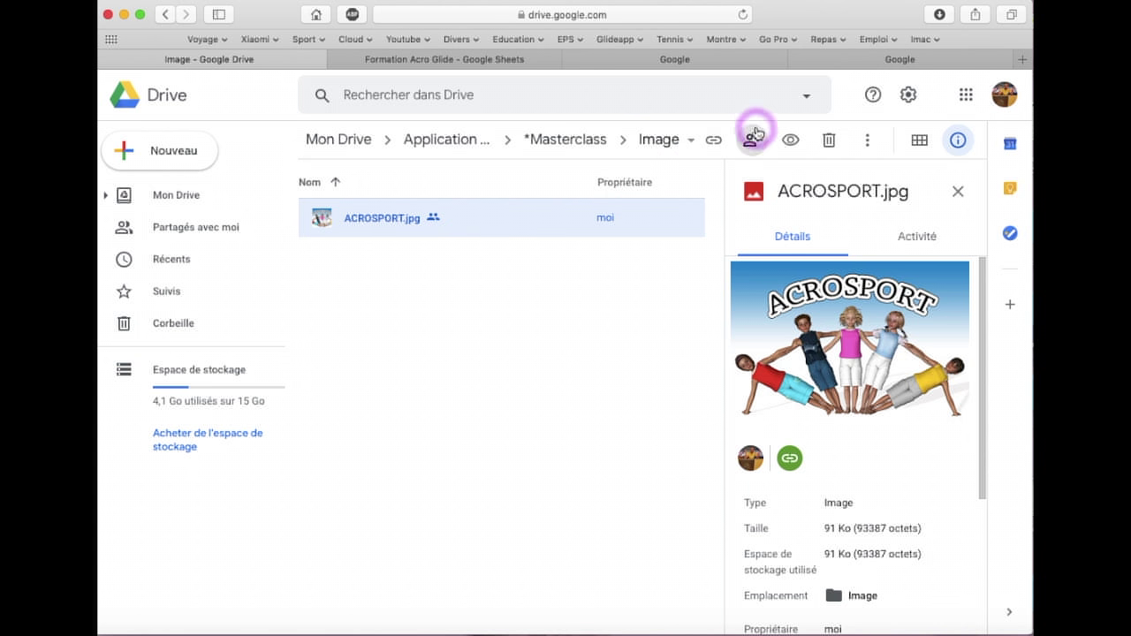
click(758, 141)
click(753, 144)
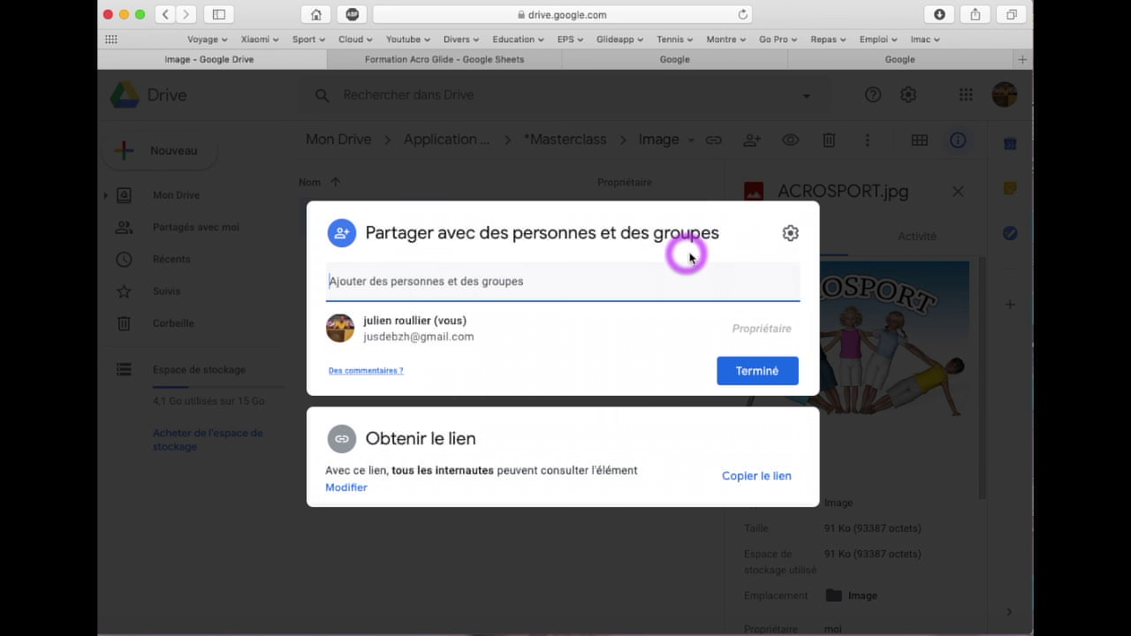
click(614, 542)
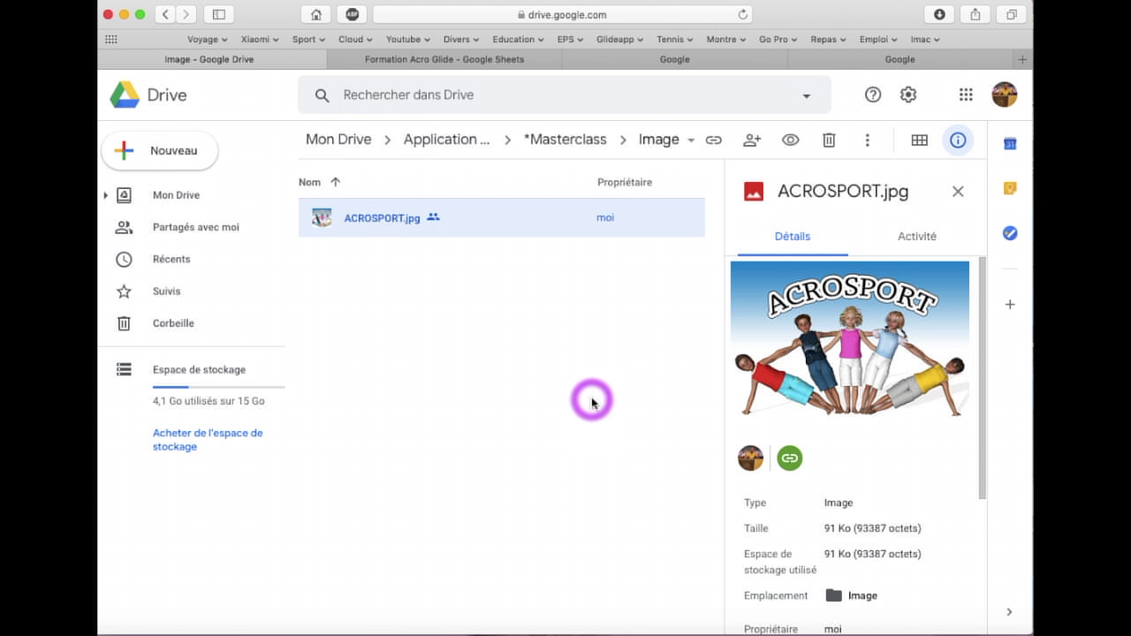
right_click(455, 224)
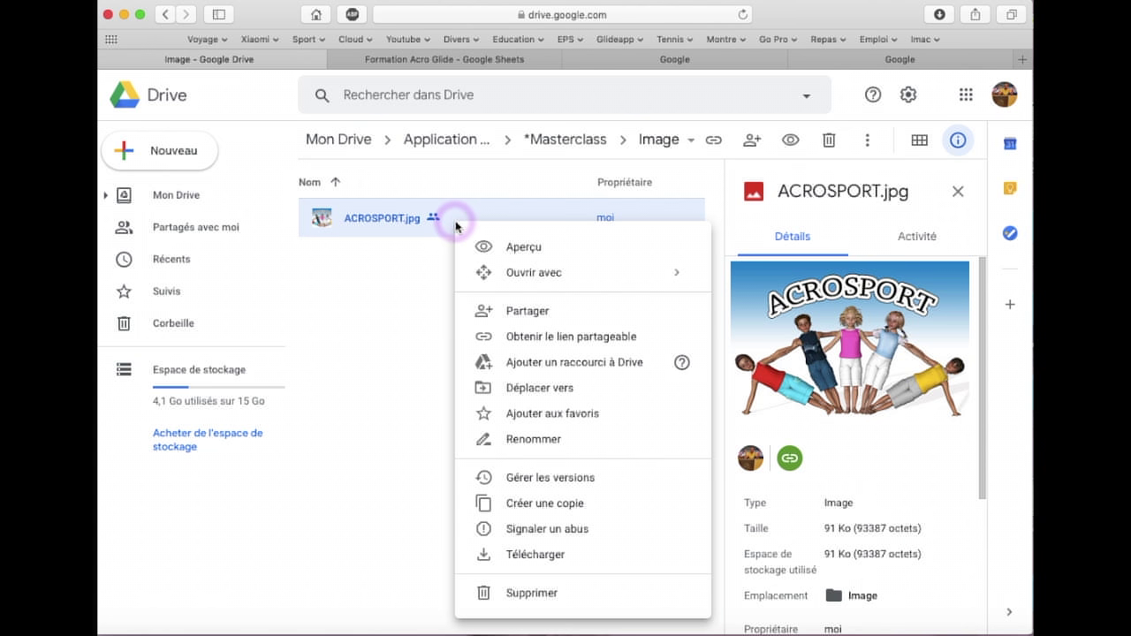
Keep ACROSPORT.jpg's link access at Lecteur for anyone with the link and copy the link
click(533, 314)
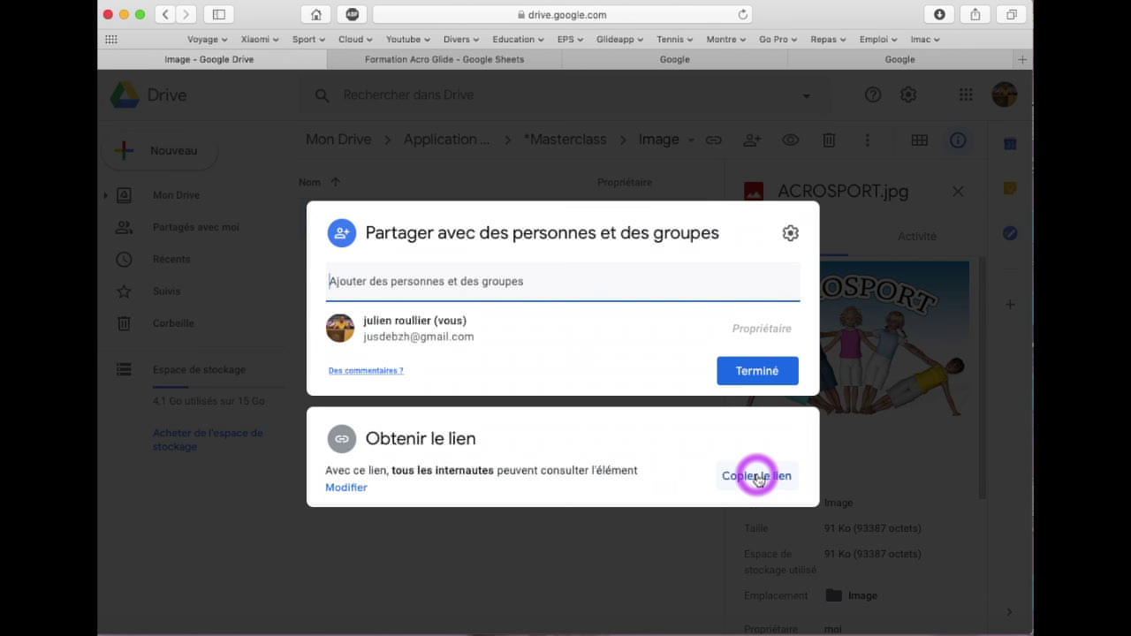
click(349, 485)
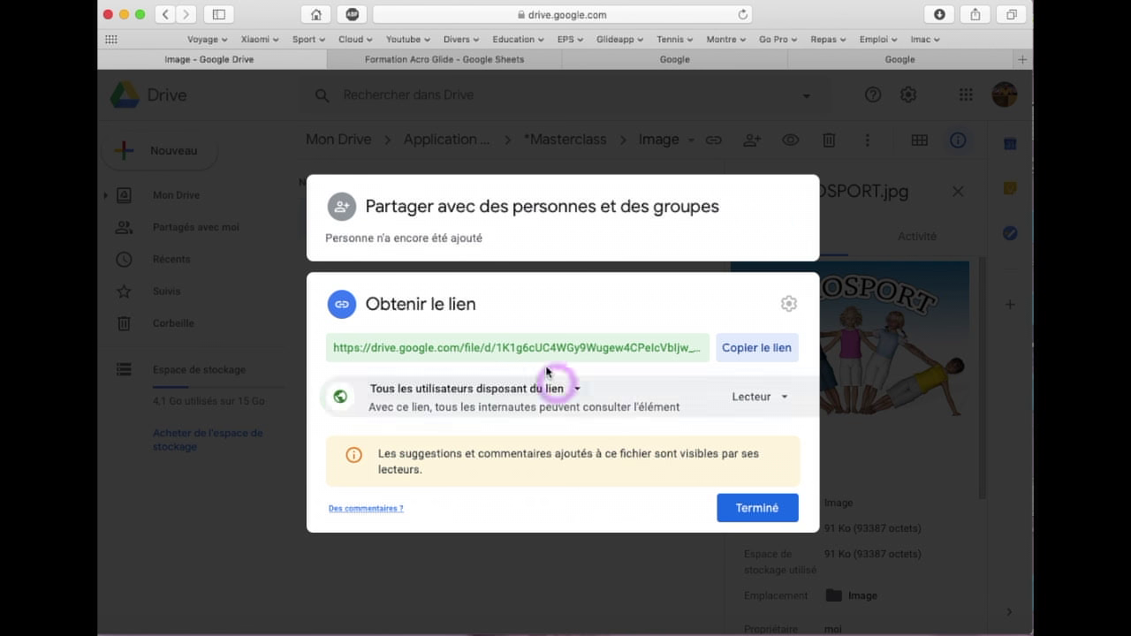
click(786, 402)
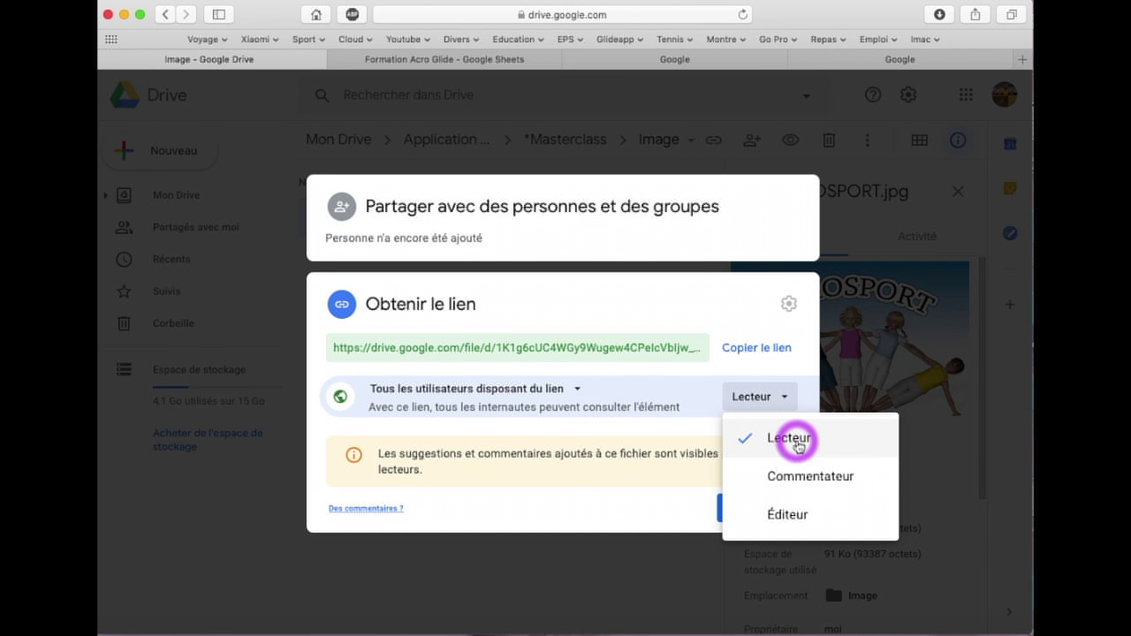
click(798, 443)
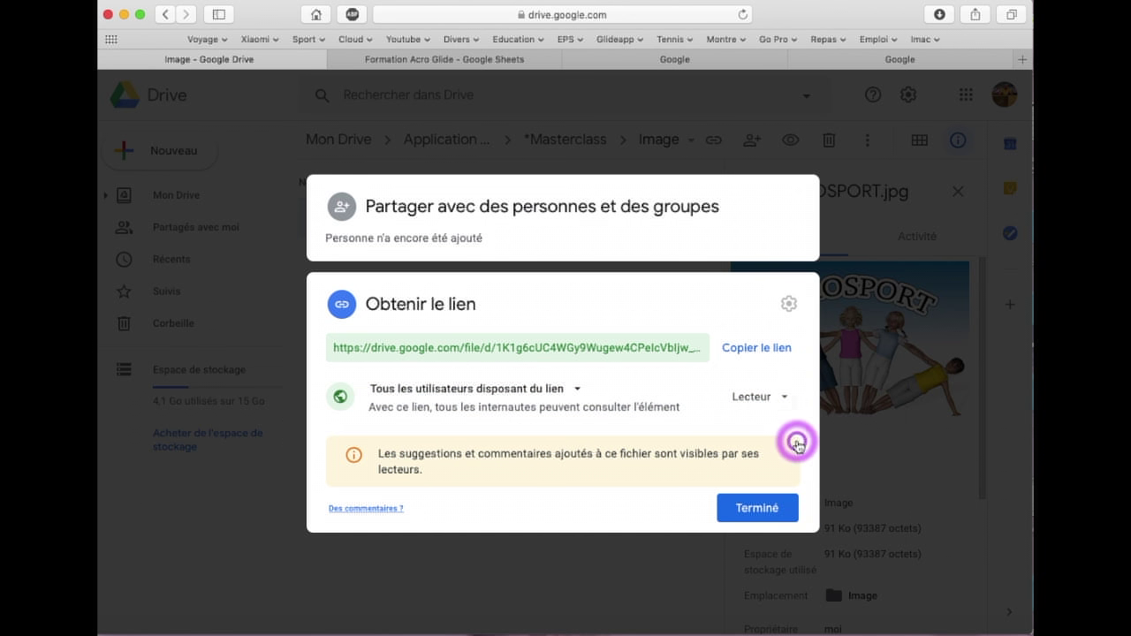
click(763, 349)
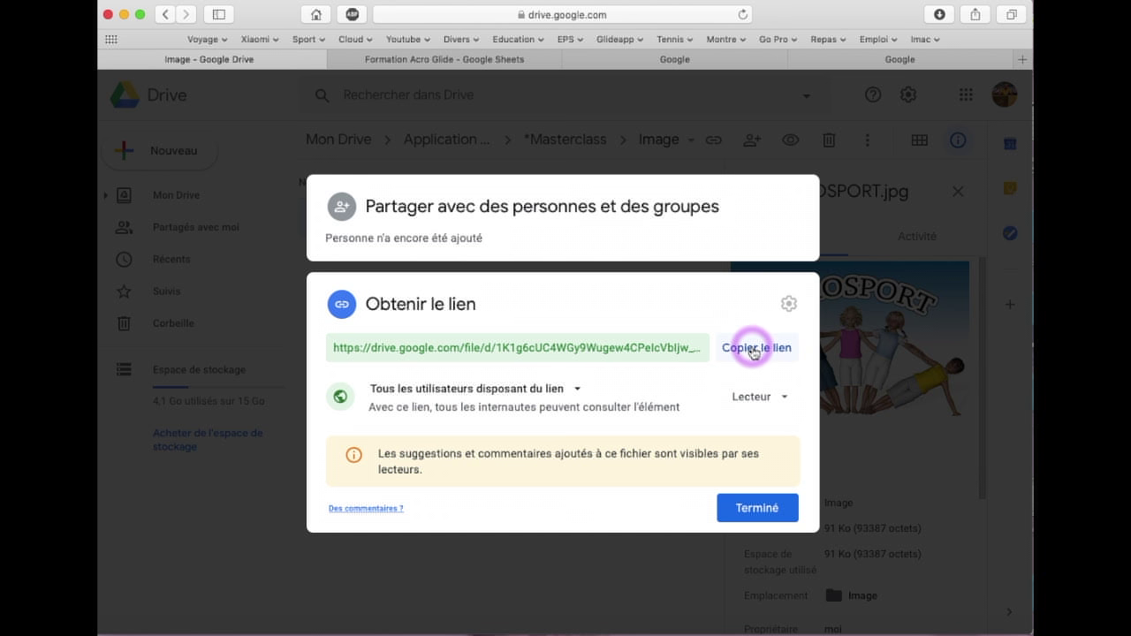
click(752, 352)
click(743, 505)
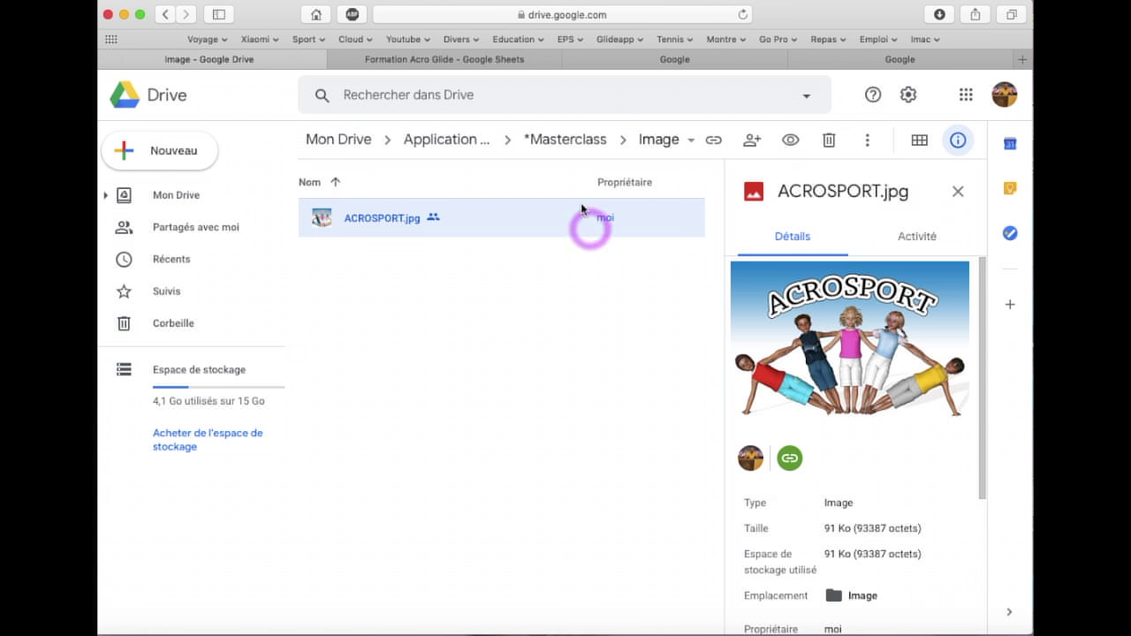
Paste the ACROSPORT.jpg Drive link into cell A2 of Formation Acro Glide
click(490, 68)
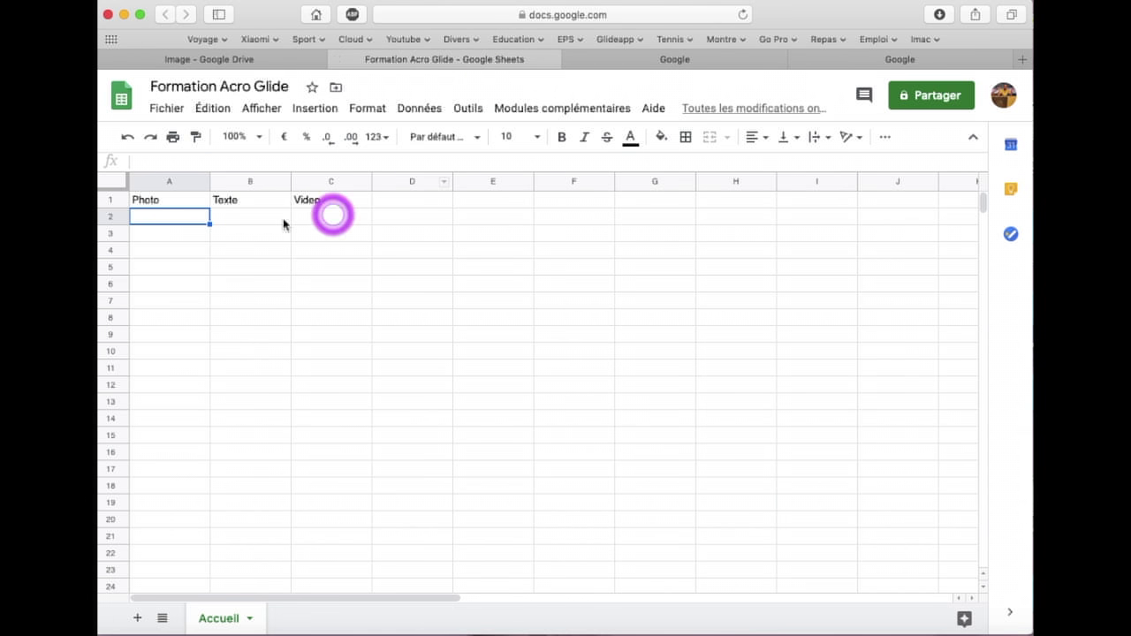
click(187, 224)
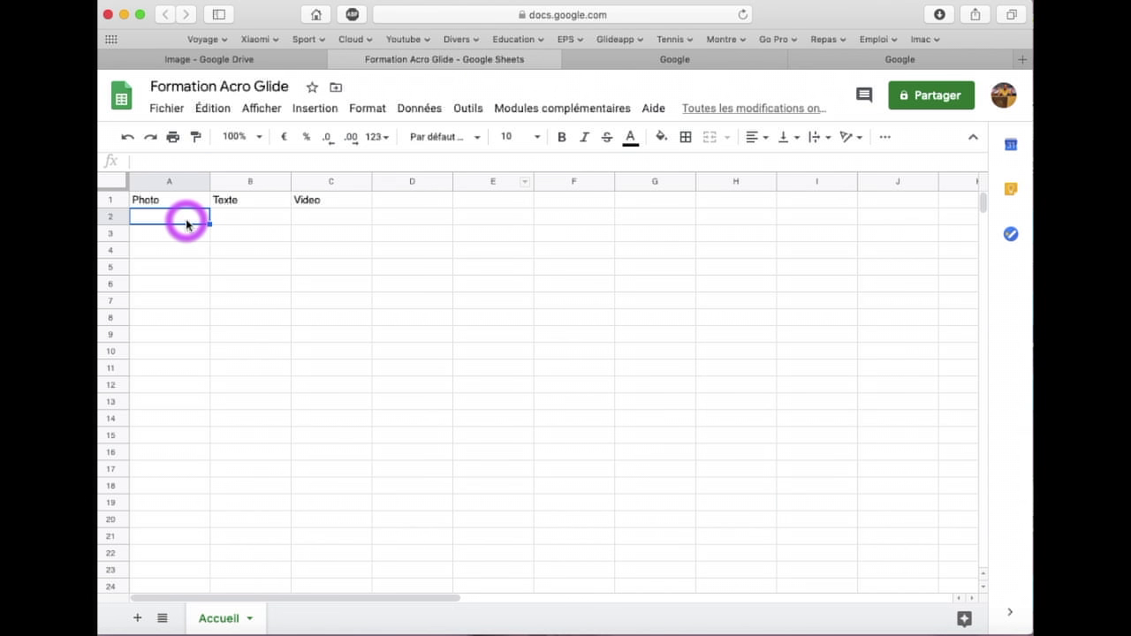
right_click(187, 221)
click(235, 182)
click(832, 423)
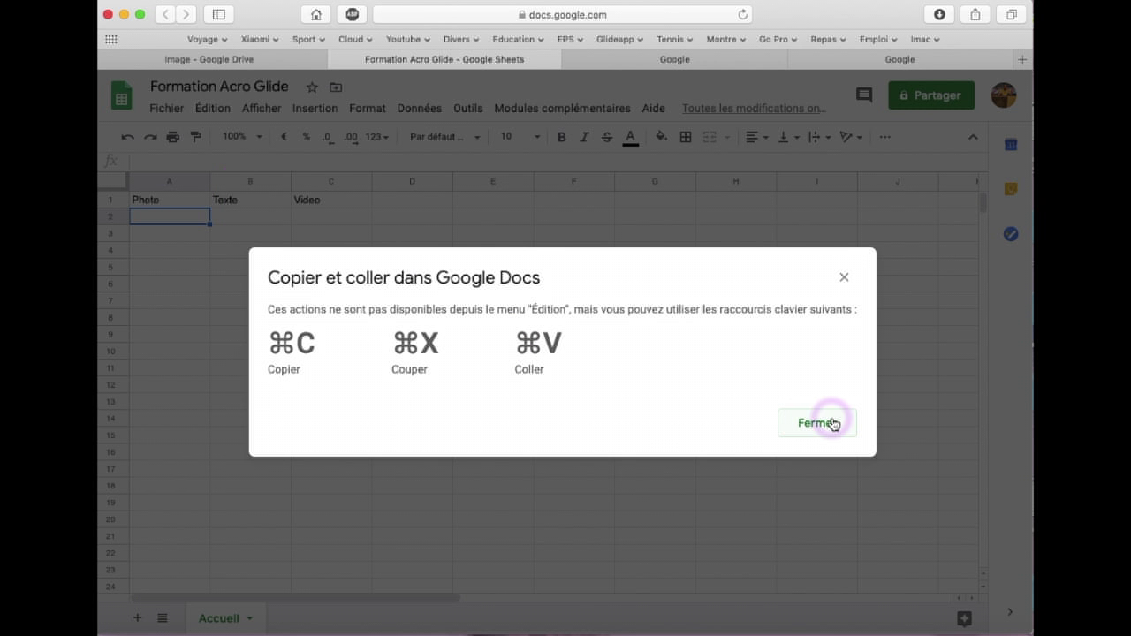
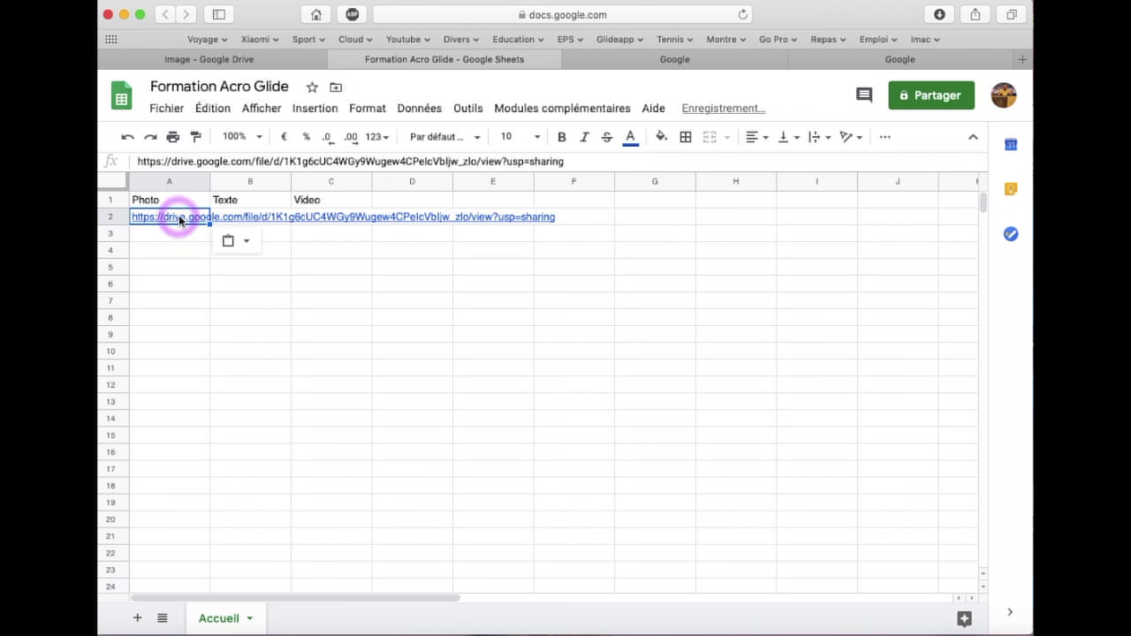
click(202, 286)
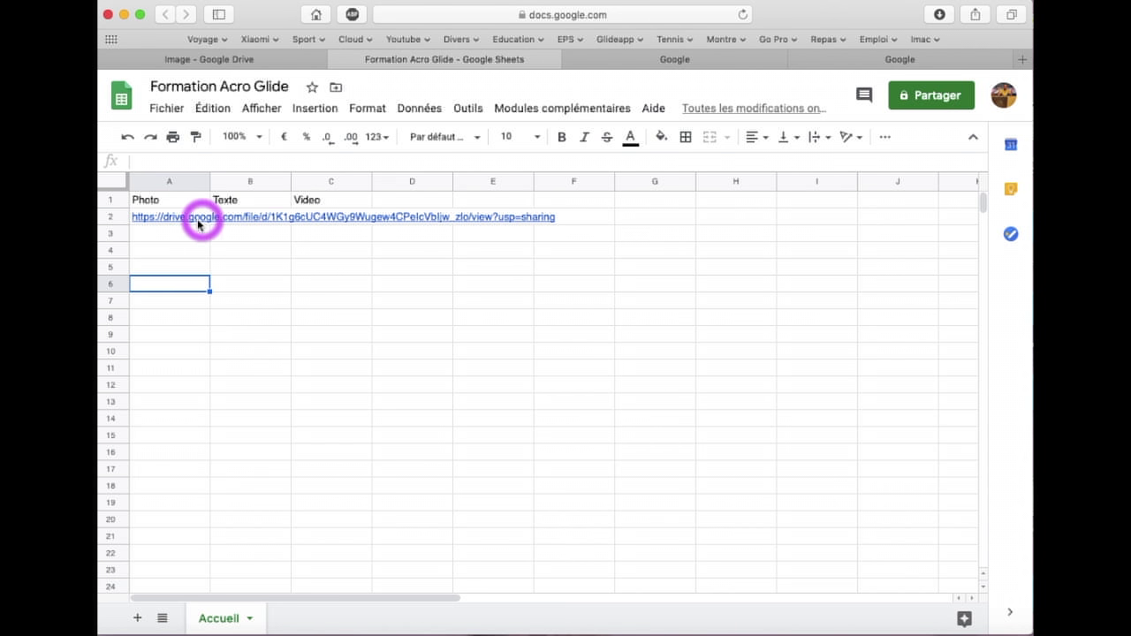
Enter 'Voici votre application de bibliothèque photos en acrosport' in cell B2
click(257, 237)
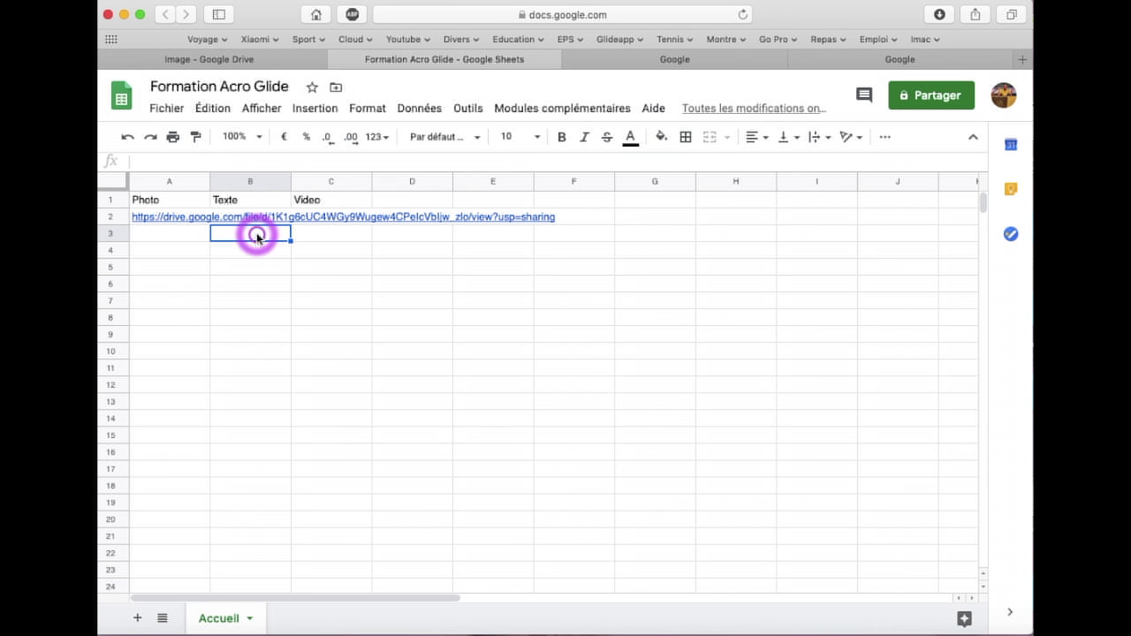
key(Up)
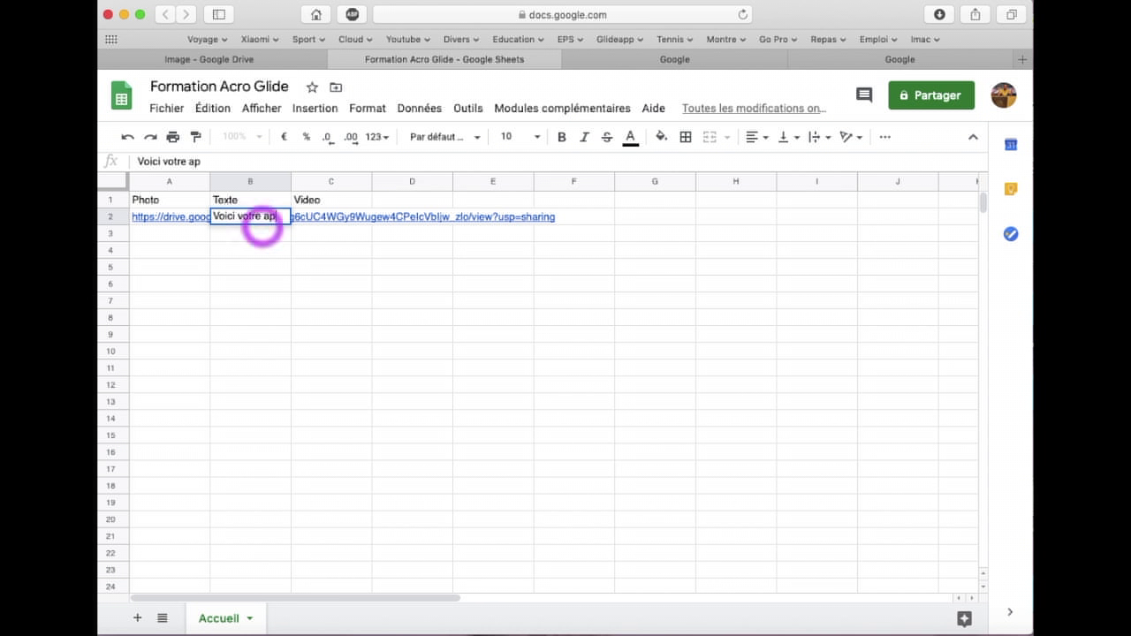
text(cation de biblio)
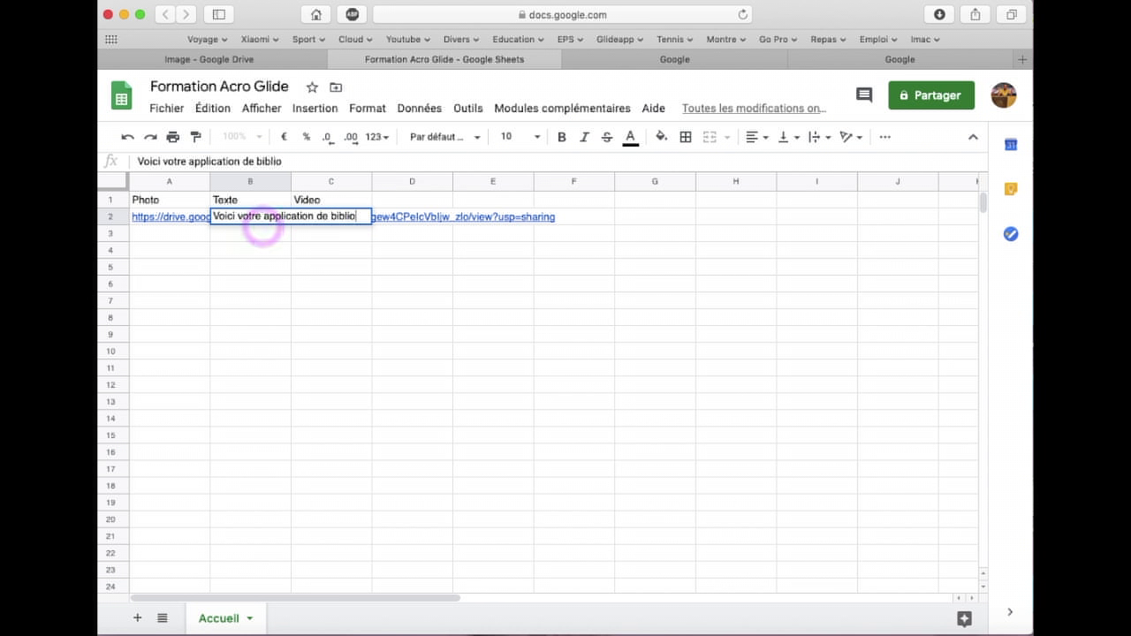
text(thèque)
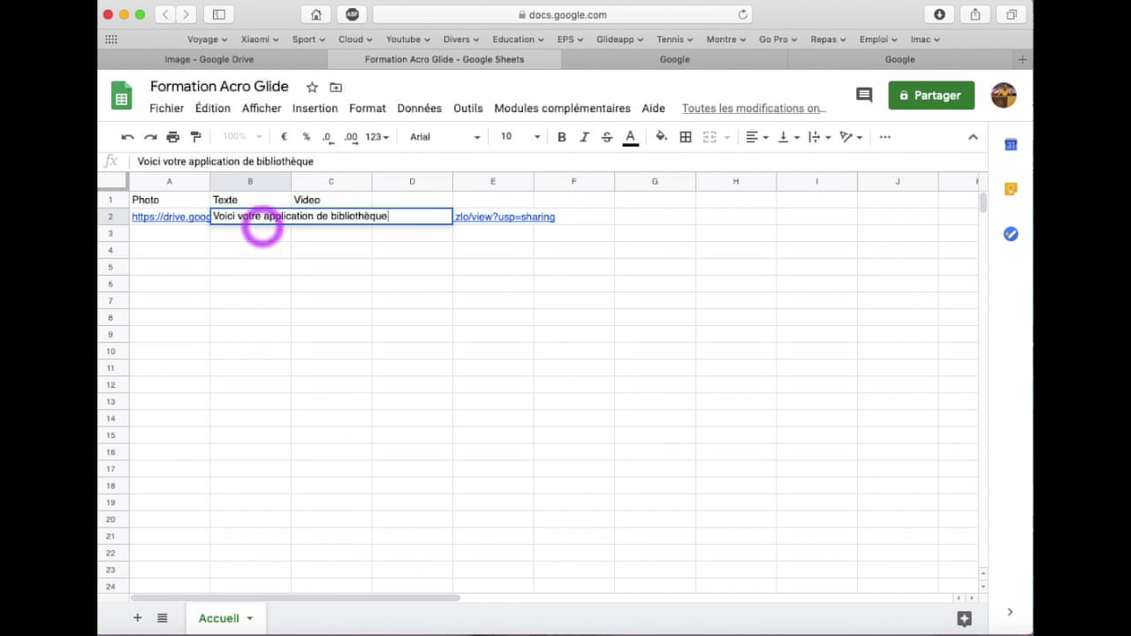
text( photos en ac)
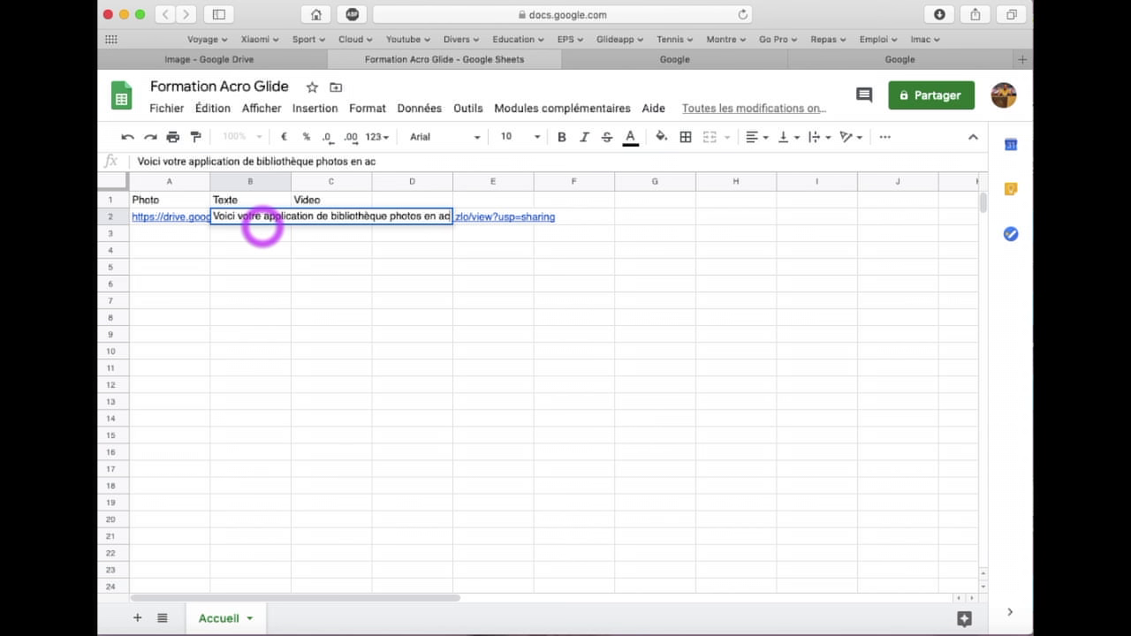
text(ro)
click(281, 268)
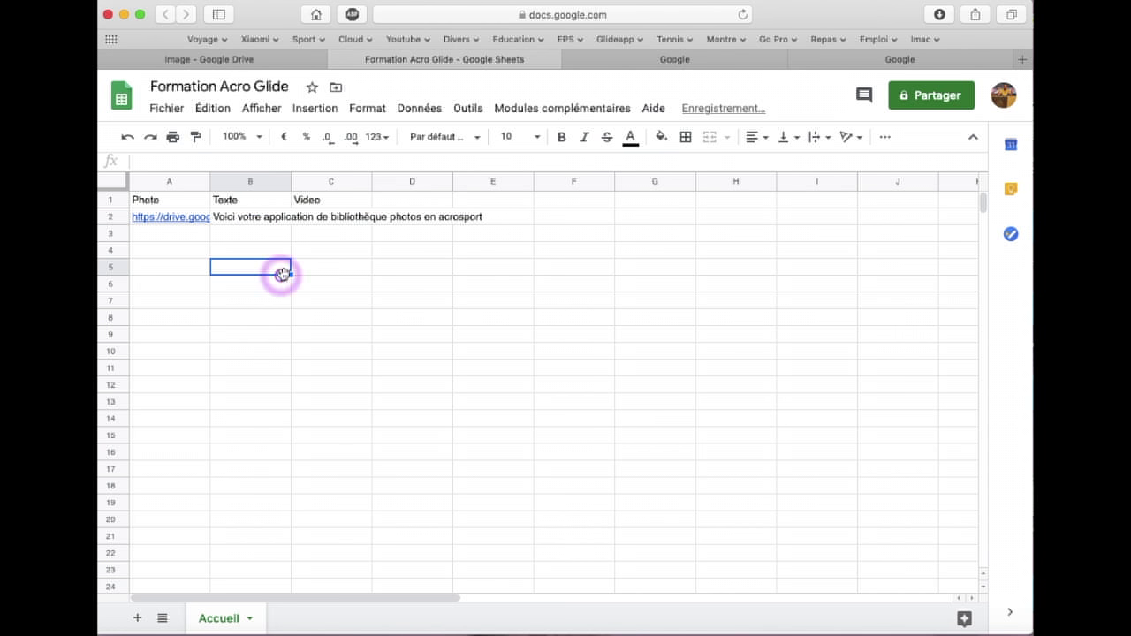
click(323, 218)
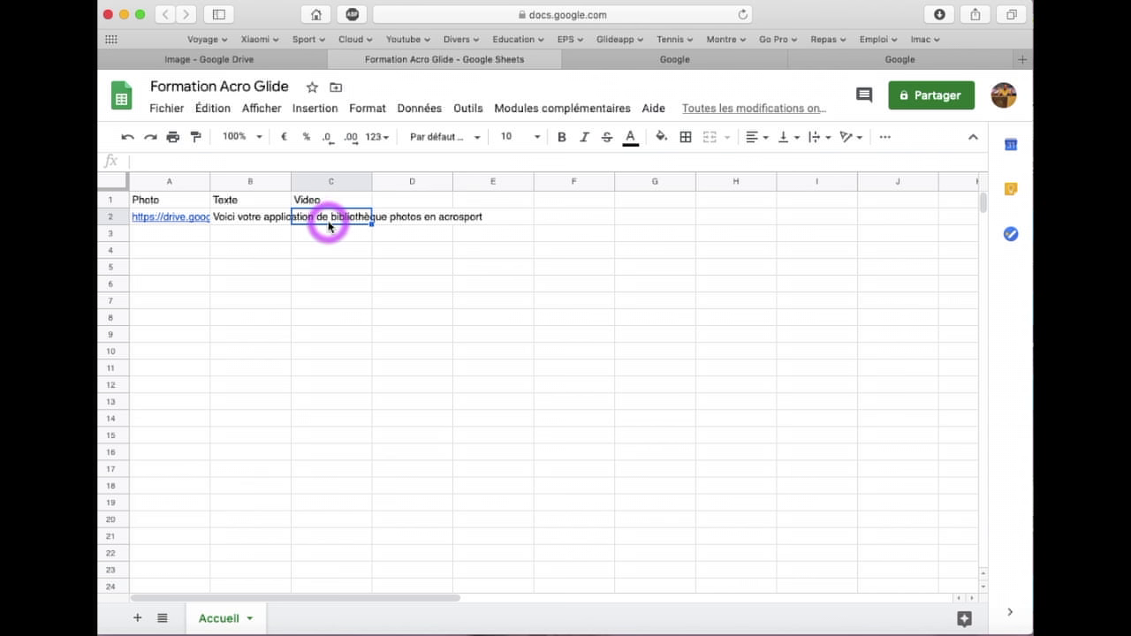
Search Google for 'youtube' and open the YouTube site
click(676, 62)
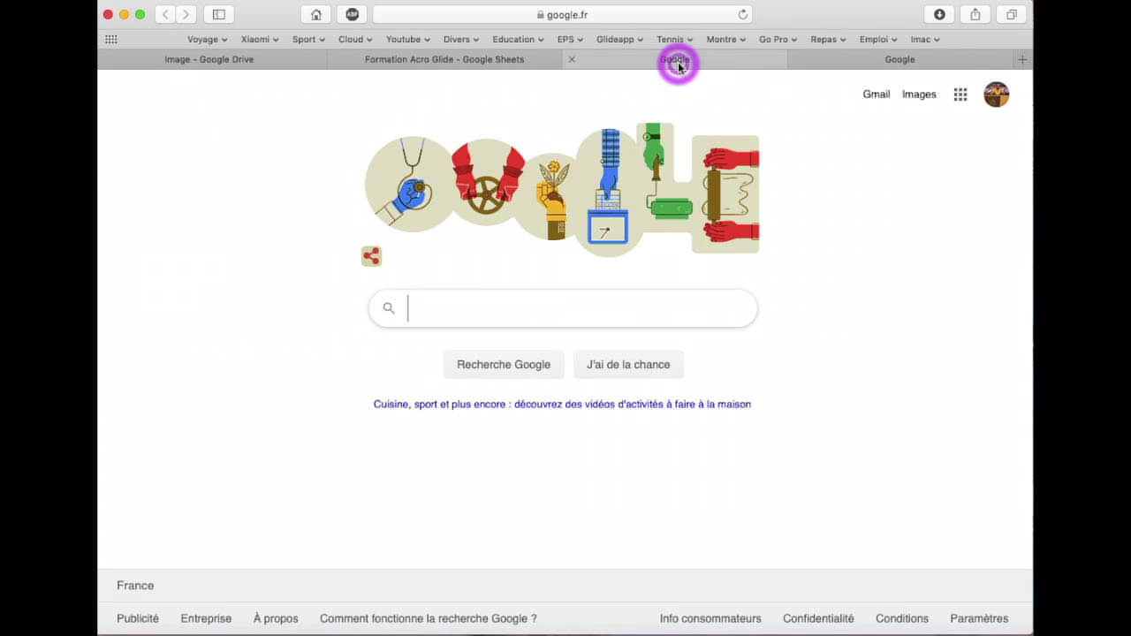
text(y)
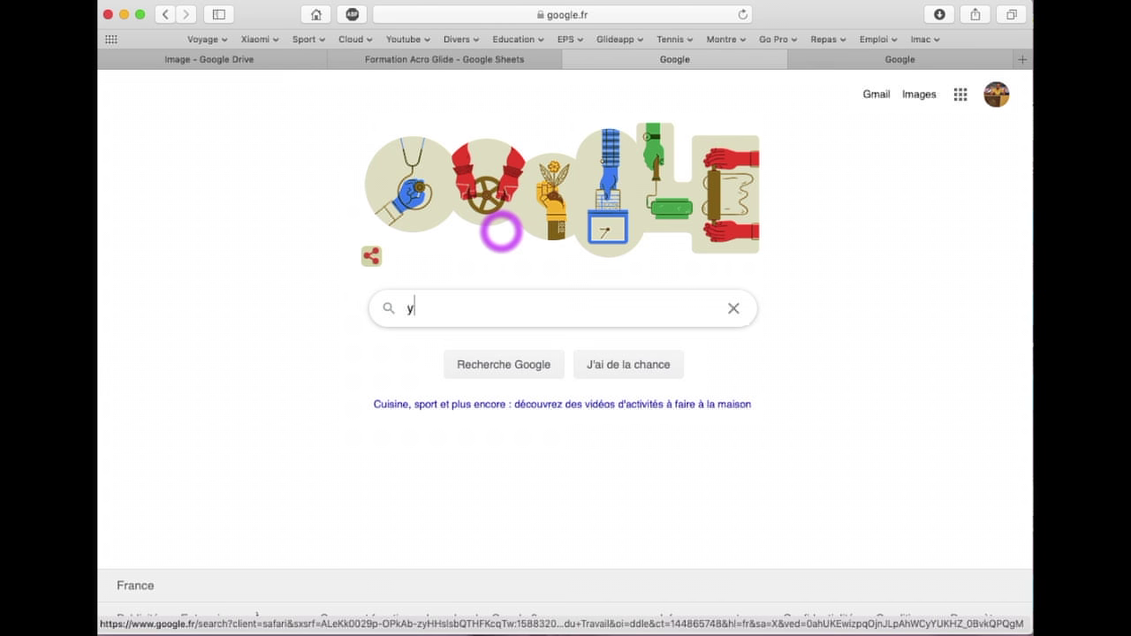
text(outube)
key(Return)
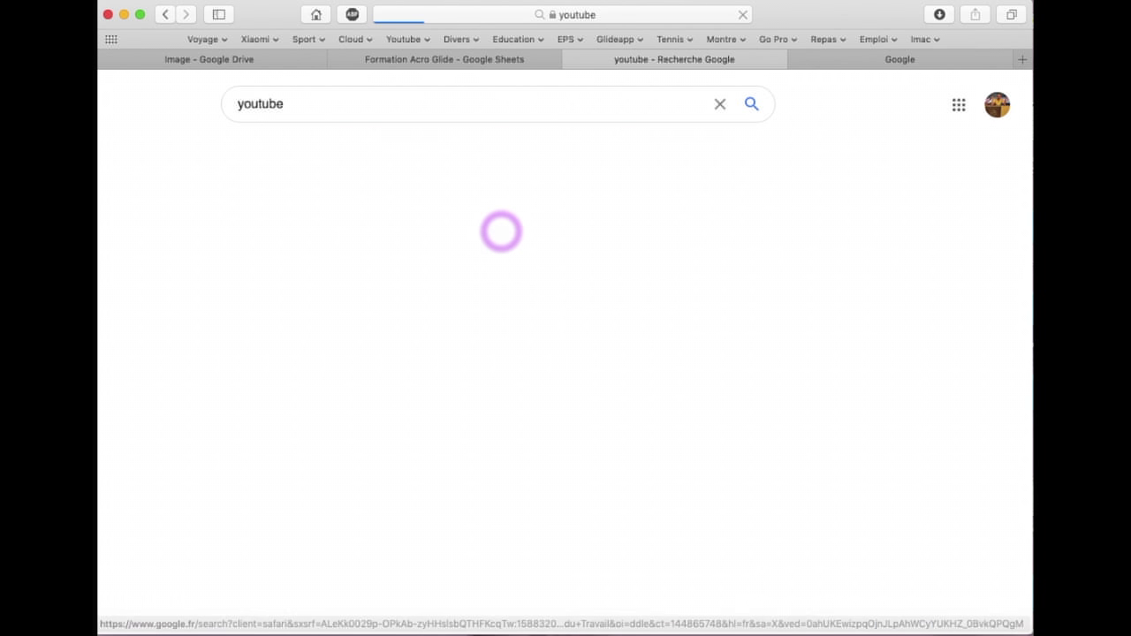
click(281, 237)
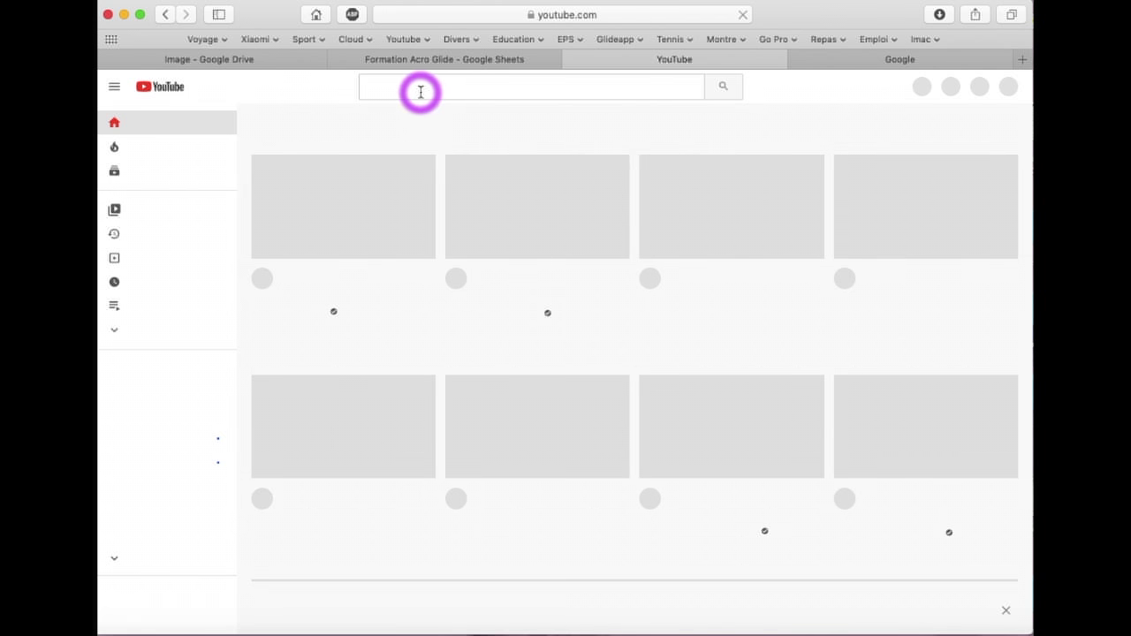
Search YouTube for the creator's channel name and open the channel
click(412, 89)
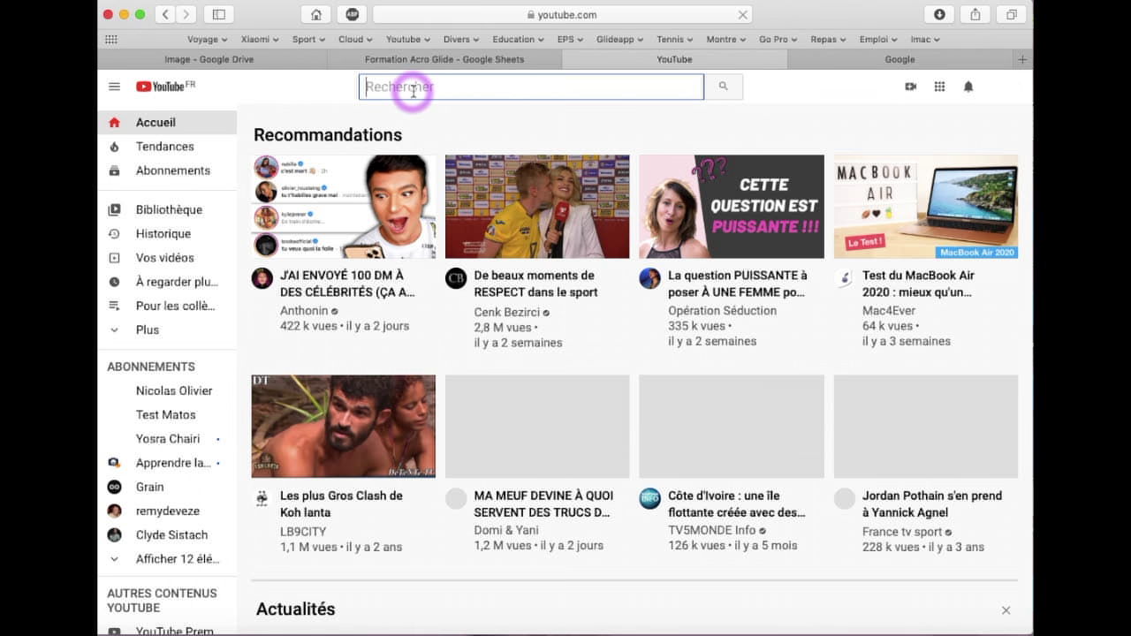
text(jul)
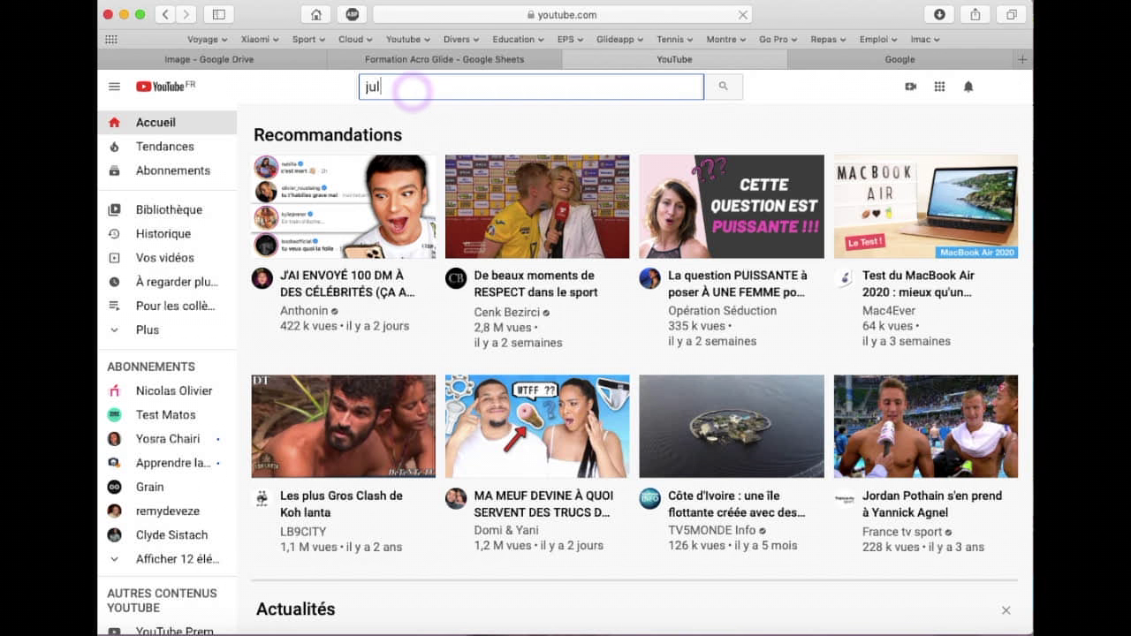
text(ien roullier)
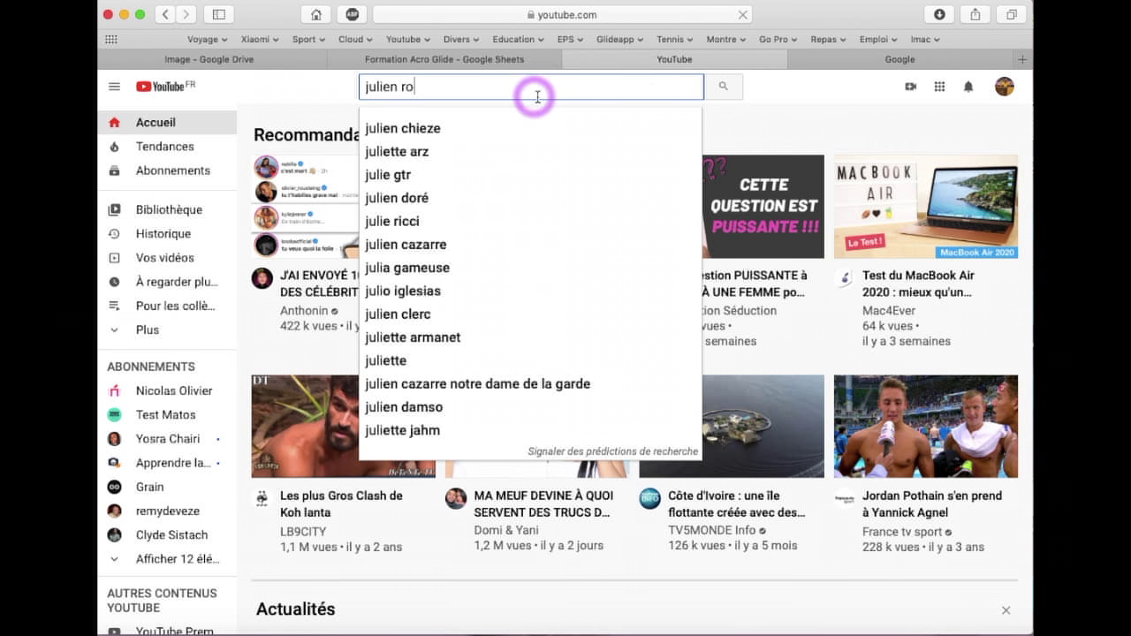
click(724, 91)
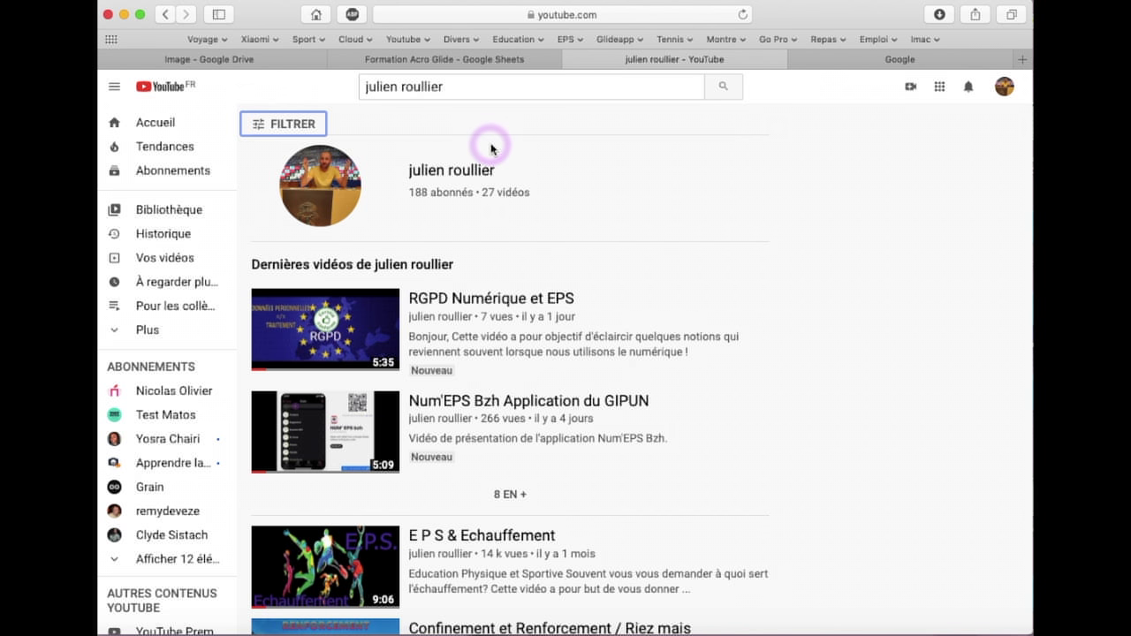
click(443, 173)
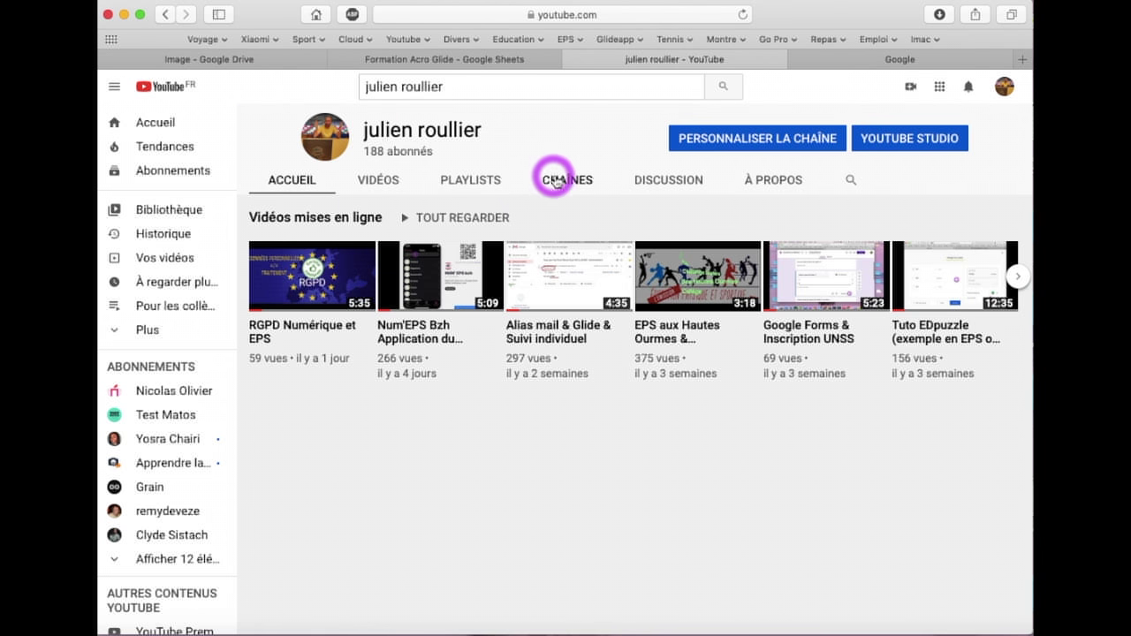
Open the channel's full 'Pour les élèves' playlist and play the Acro H.O. video
click(454, 182)
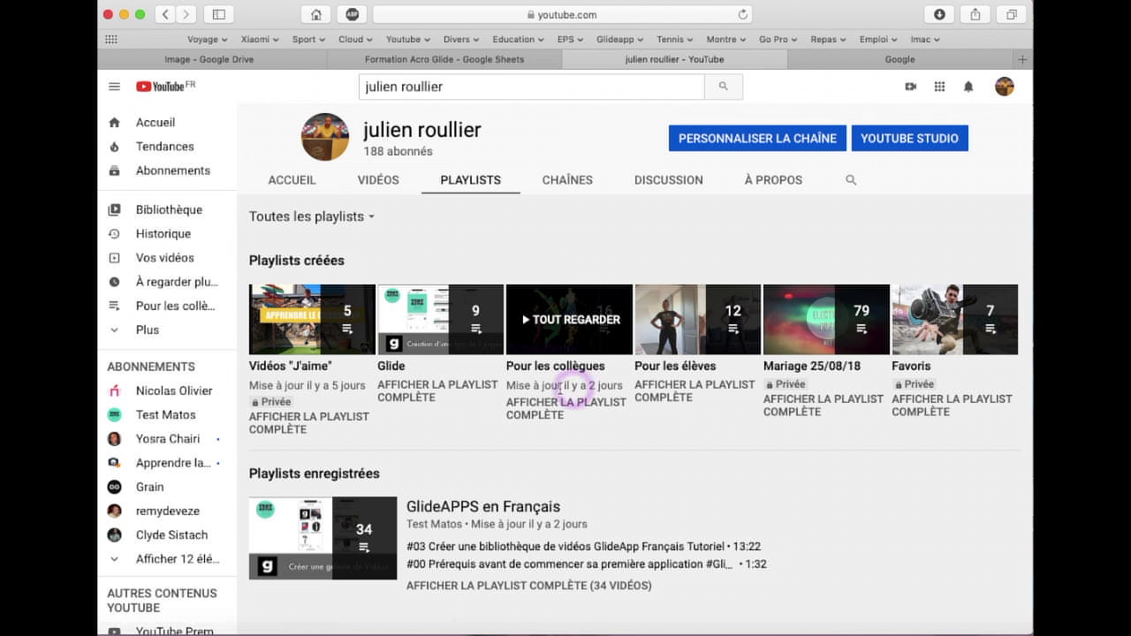
click(693, 391)
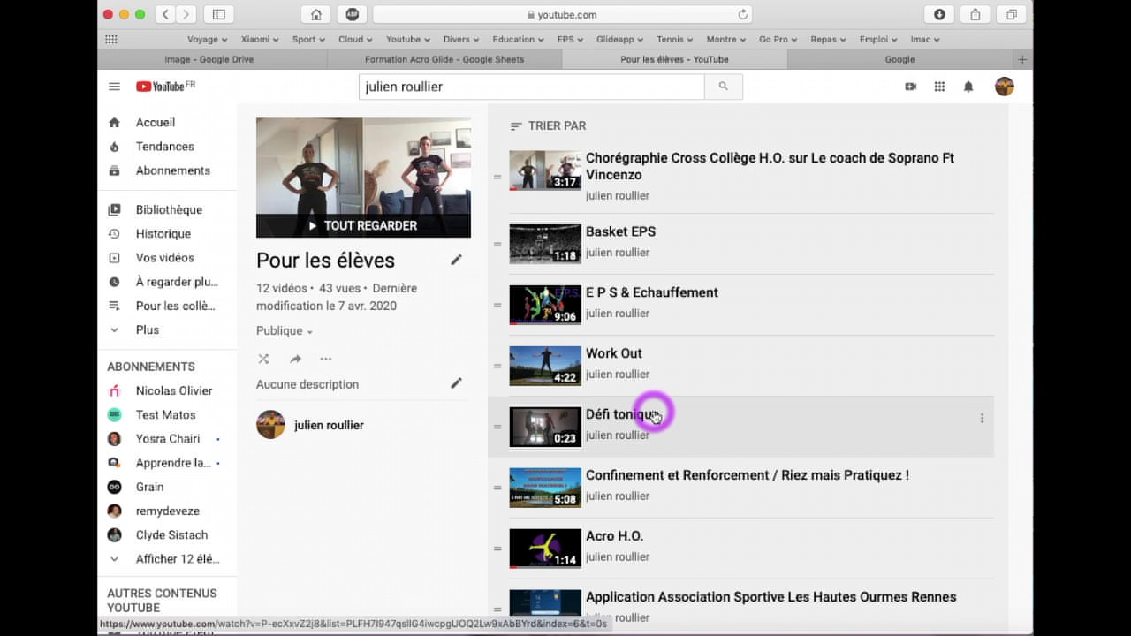
scroll(653, 413, down, 2)
scroll(654, 415, down, 1)
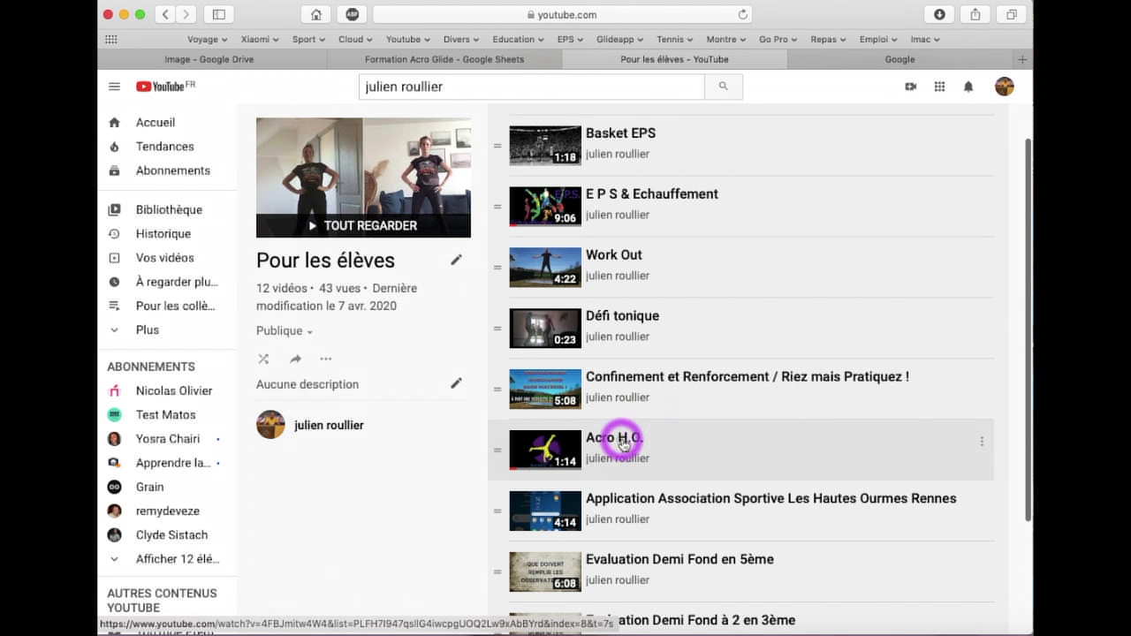
click(629, 449)
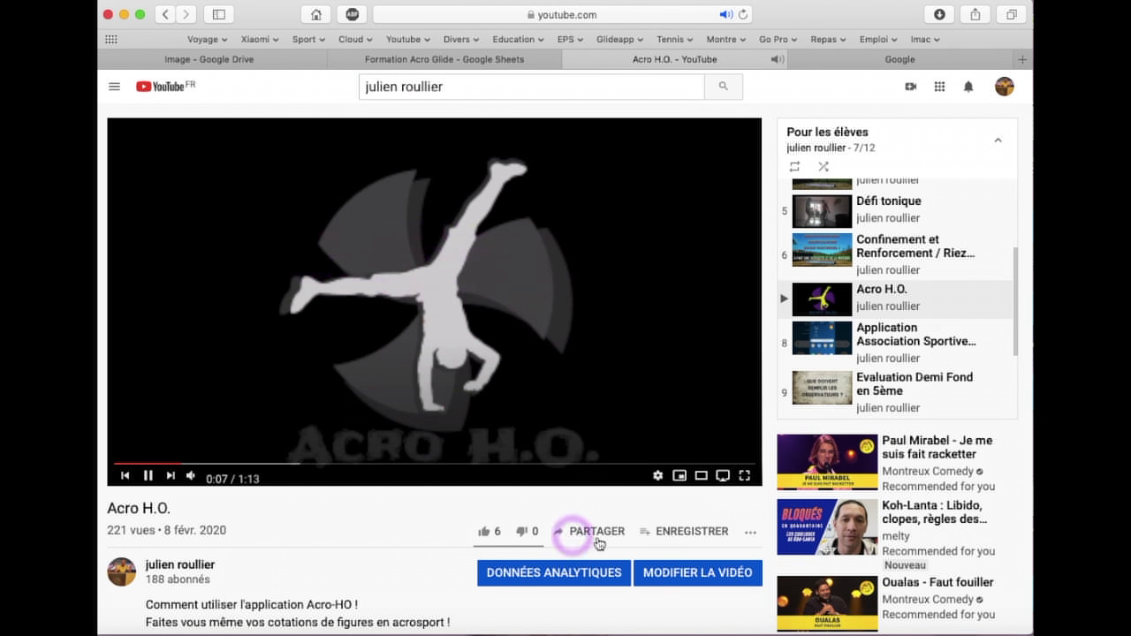
Pause Acro H.O. and copy its short share link
click(148, 475)
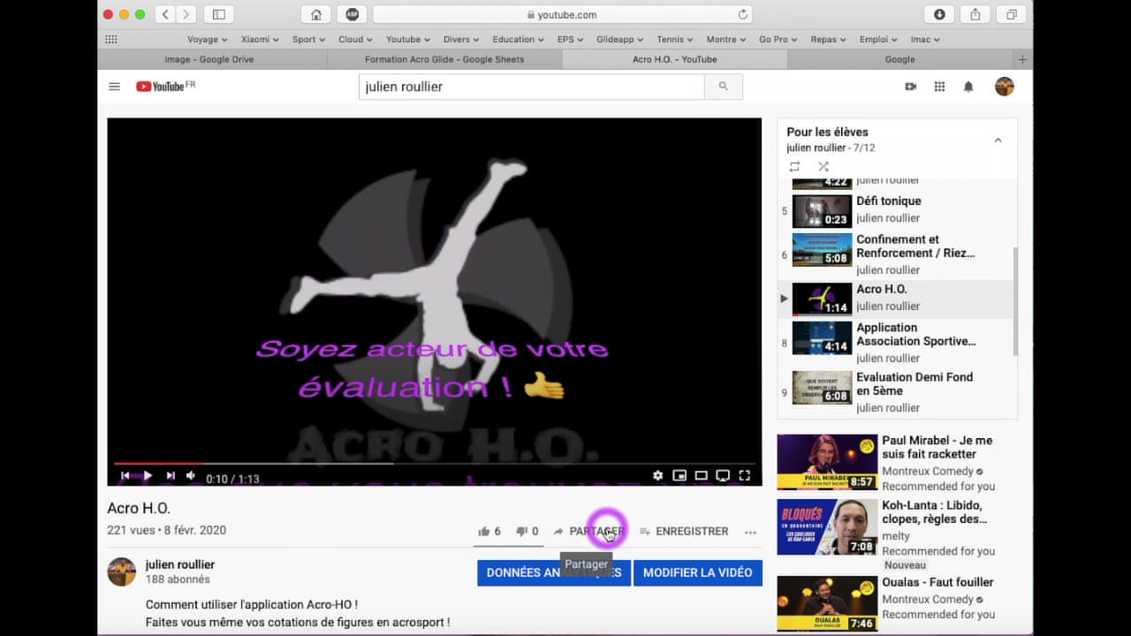
click(608, 534)
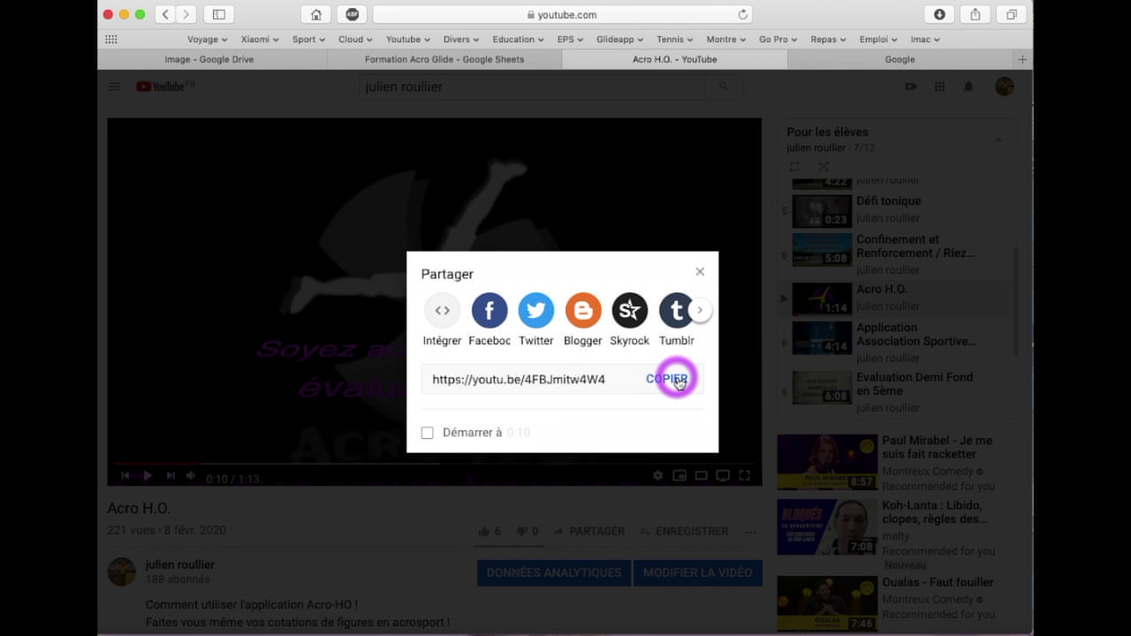
click(676, 380)
key(super+c)
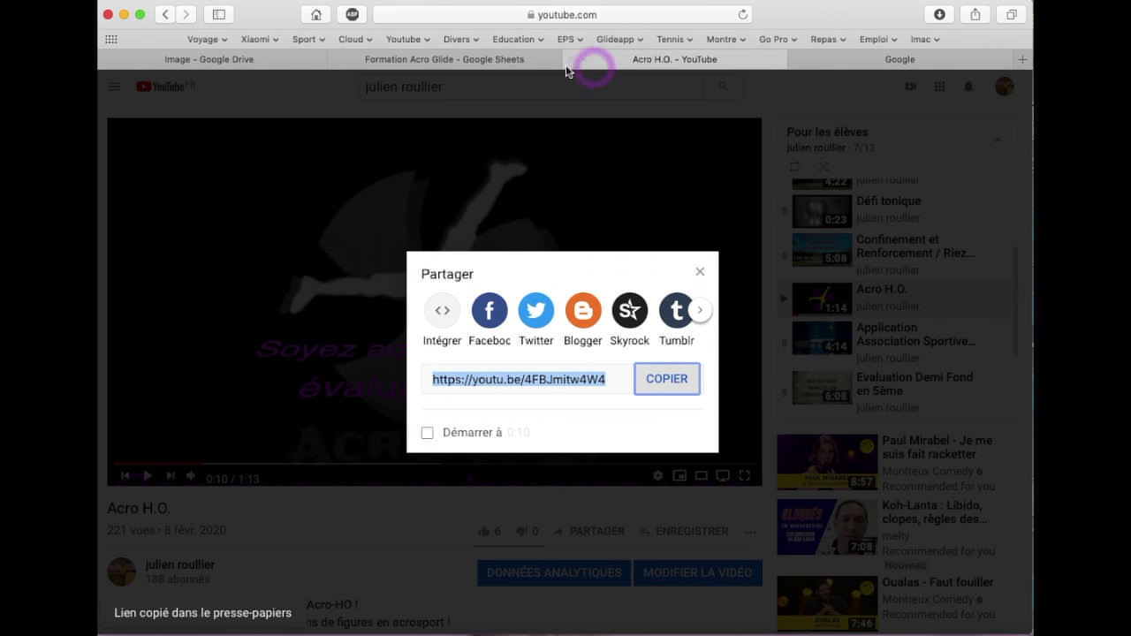
click(416, 58)
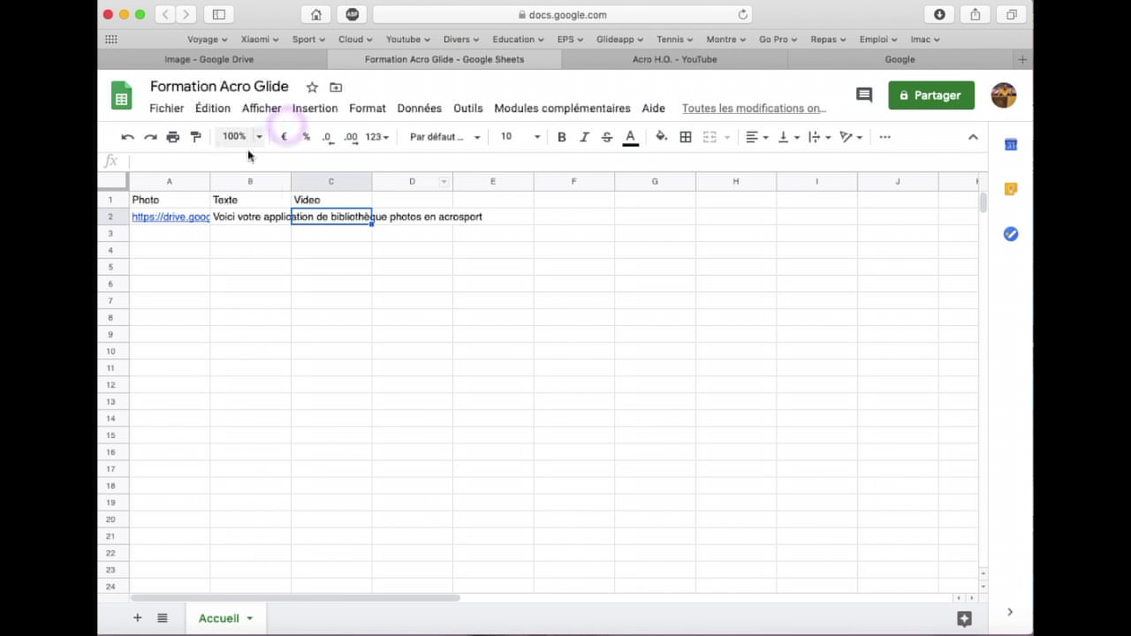
click(355, 222)
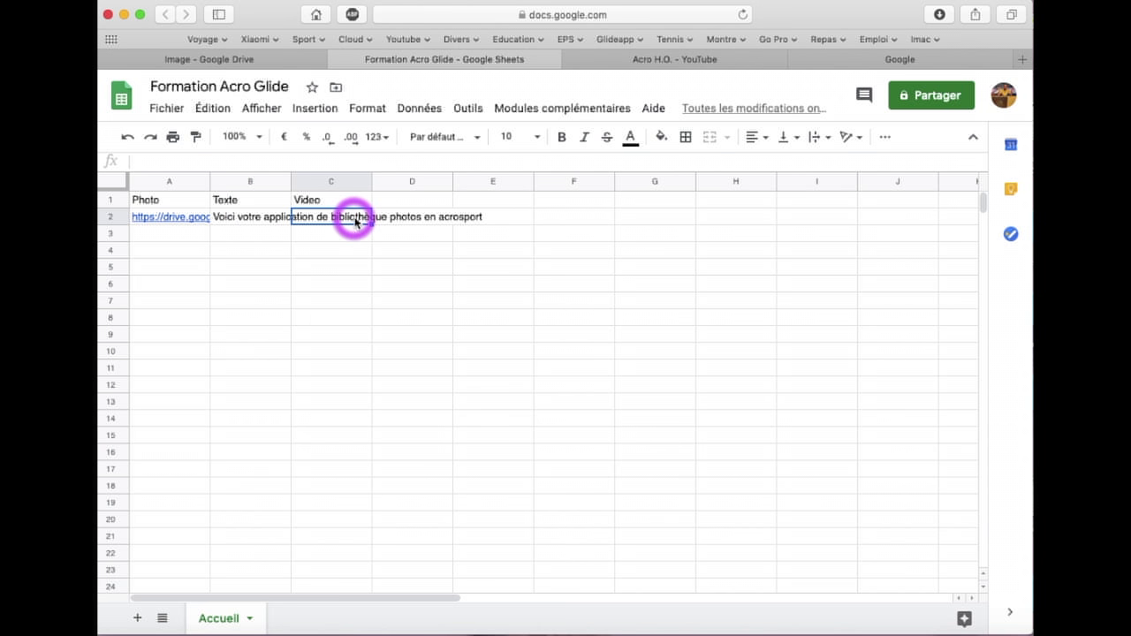
key(super+v)
key(Return)
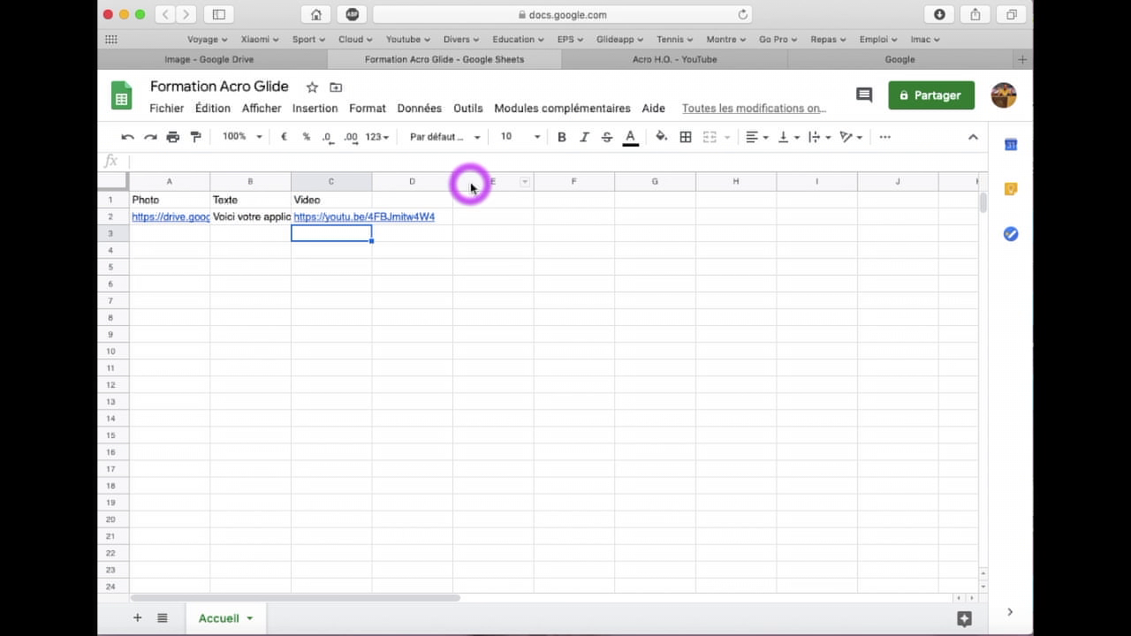
click(572, 59)
Search Google for 'glideapp'
click(642, 62)
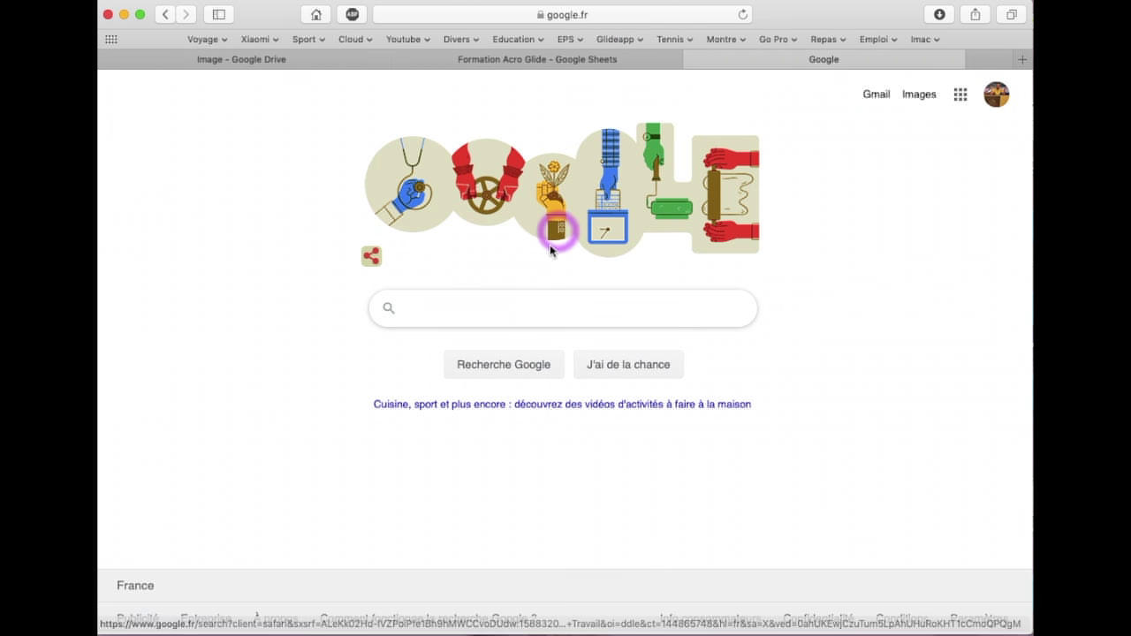
click(467, 308)
text(g)
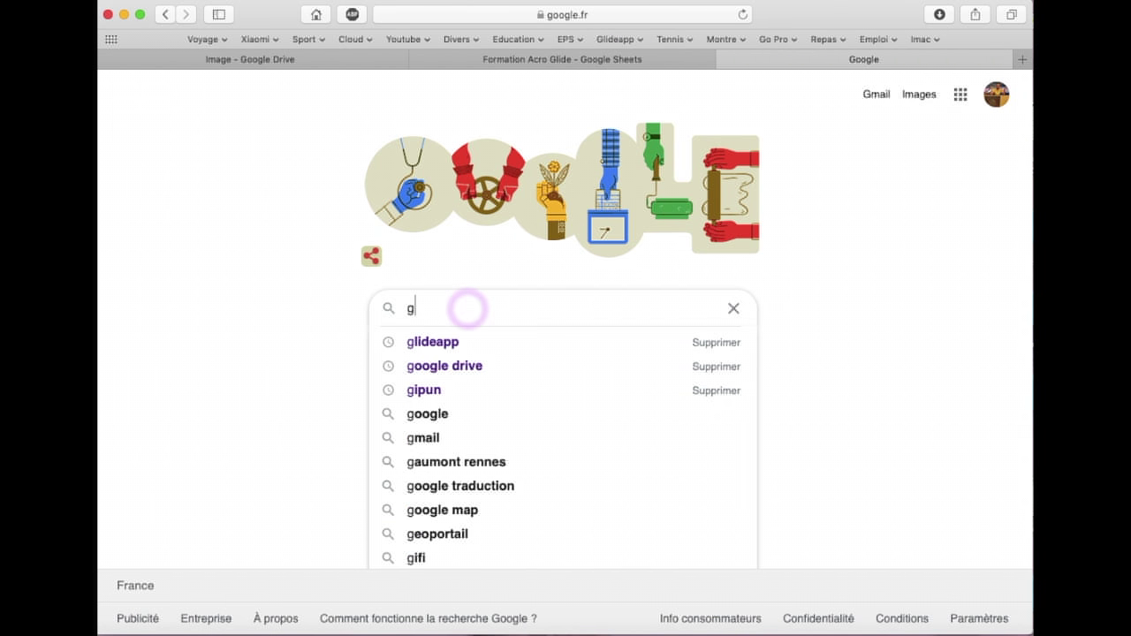
text(lideapp)
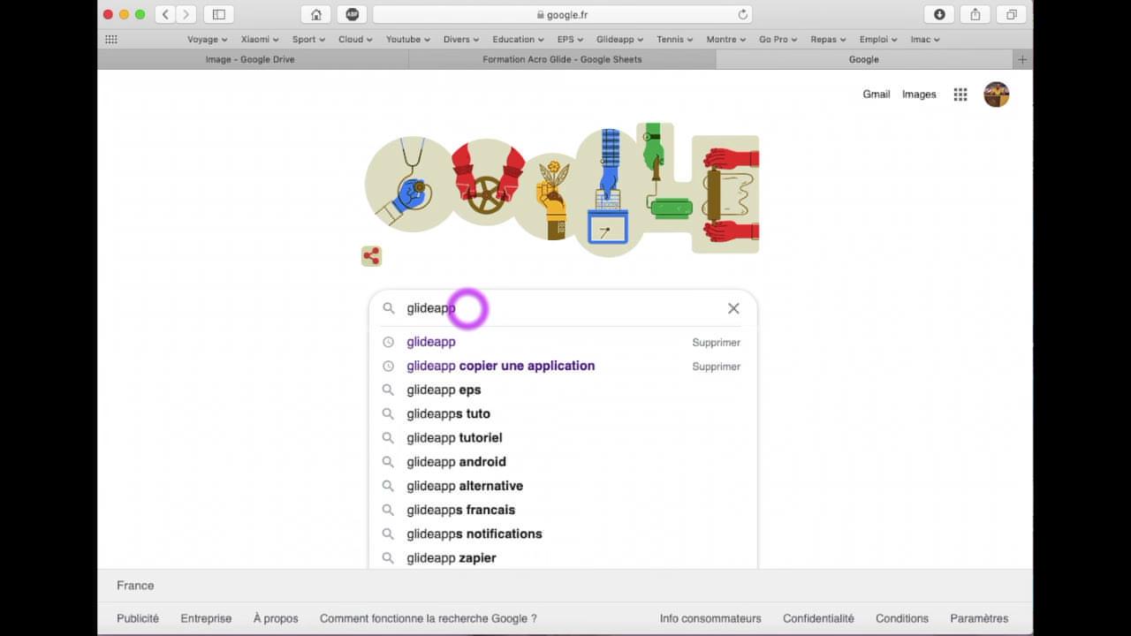
key(Return)
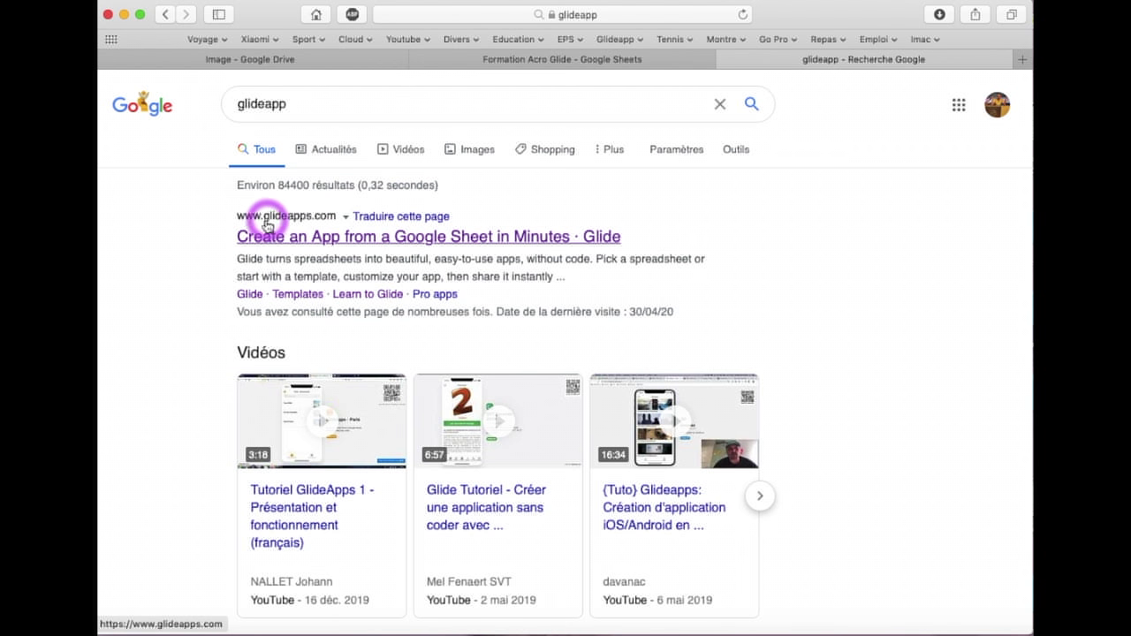
Open the glideapps.com site and choose to sign in to Glide with Google
click(319, 243)
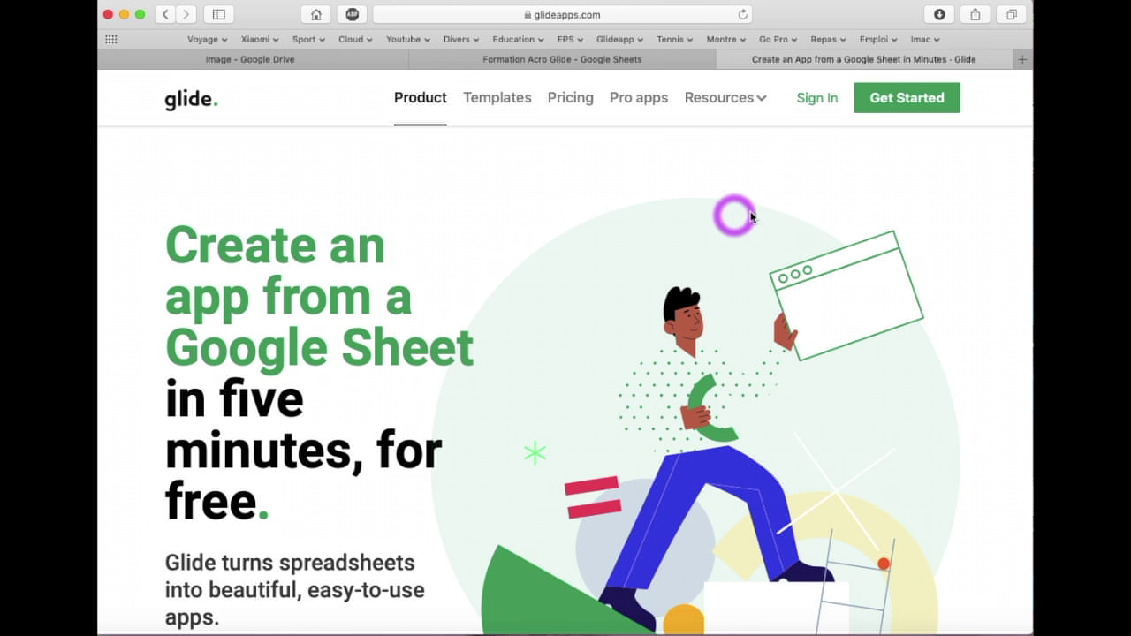
click(824, 104)
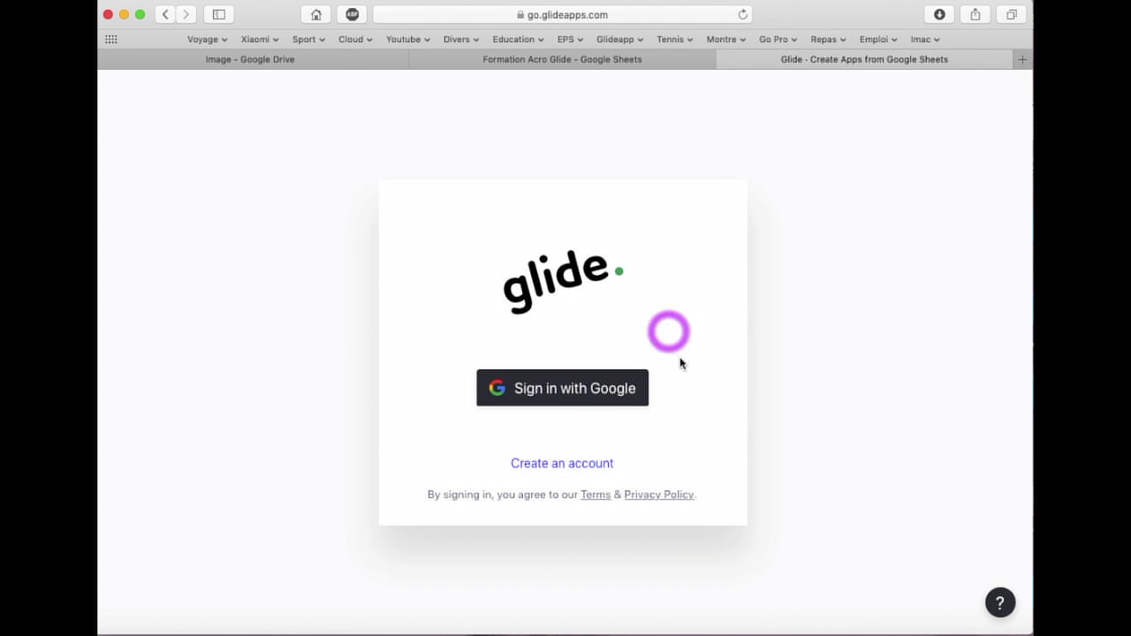
click(575, 392)
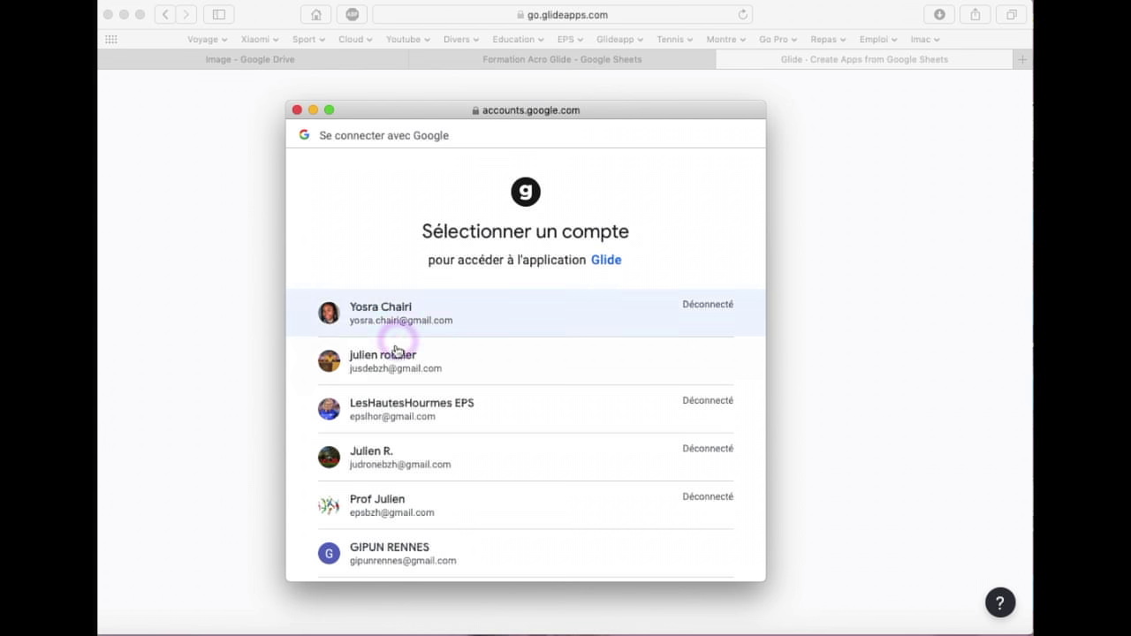
Pick the Google account in the popup to reach the Glide My Apps dashboard
click(387, 368)
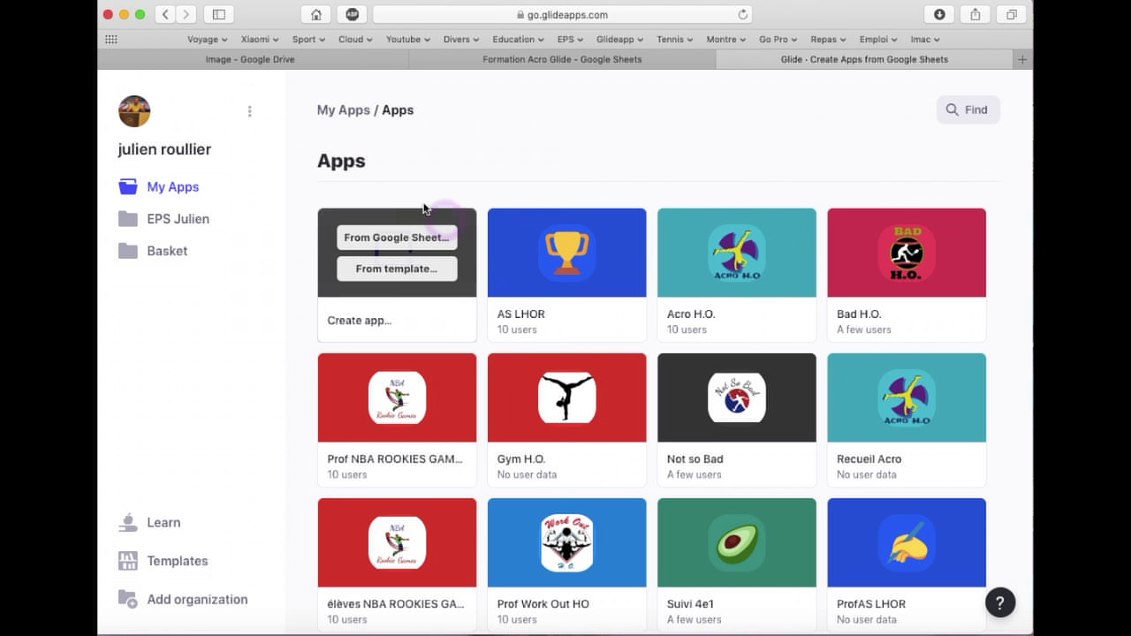
Create a new Glide app from the 'Formation Acro Glide' Google Sheet
mouse_move(384, 274)
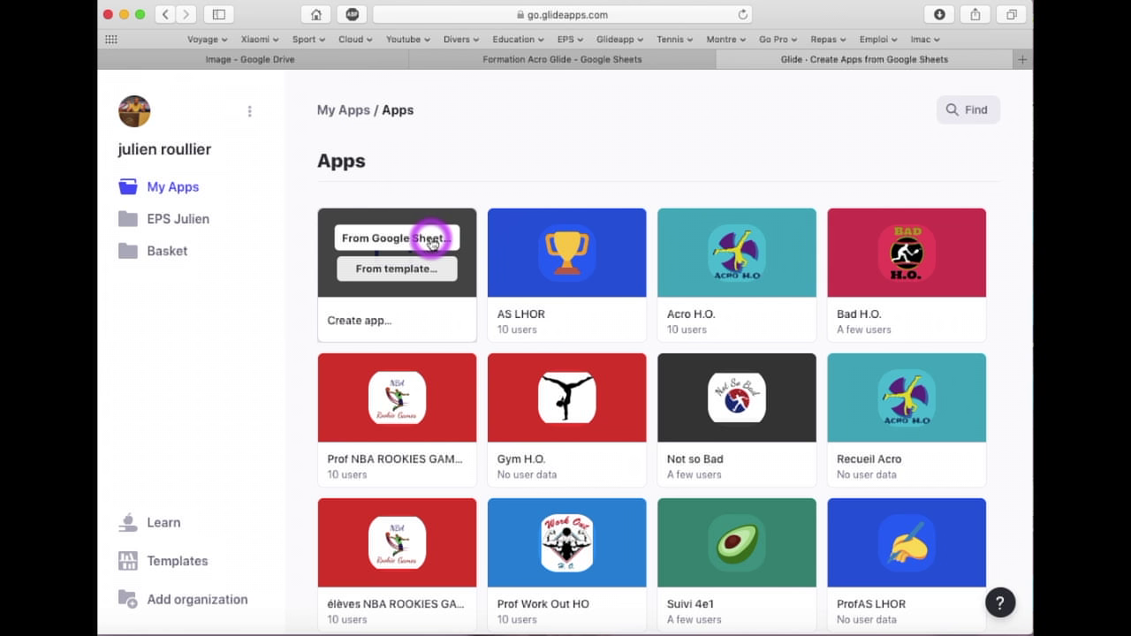
click(430, 240)
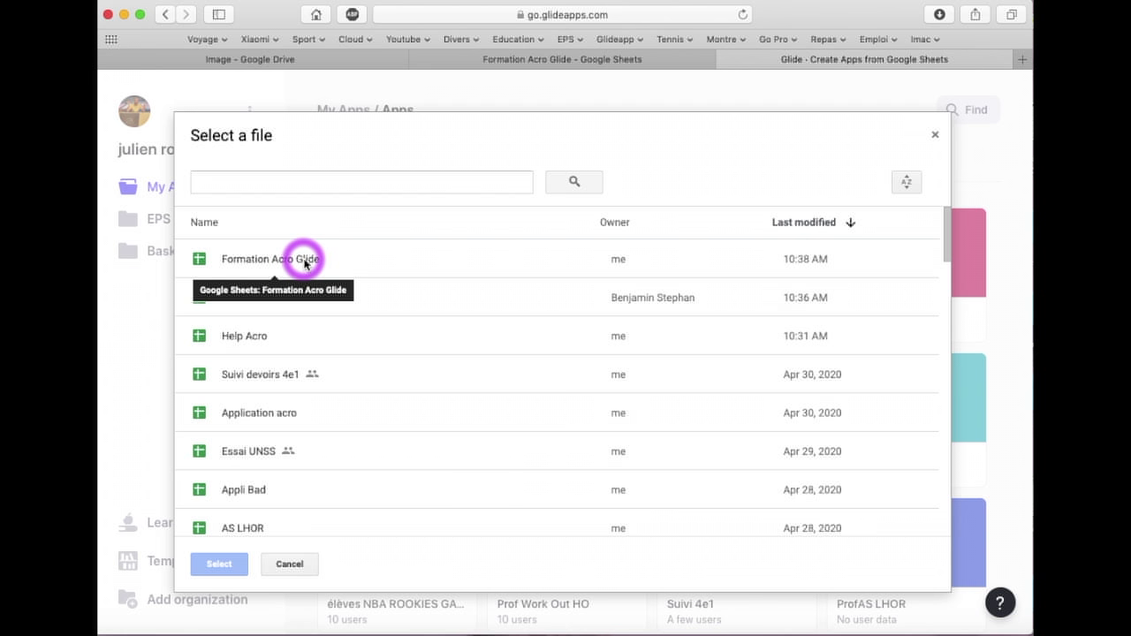
click(257, 260)
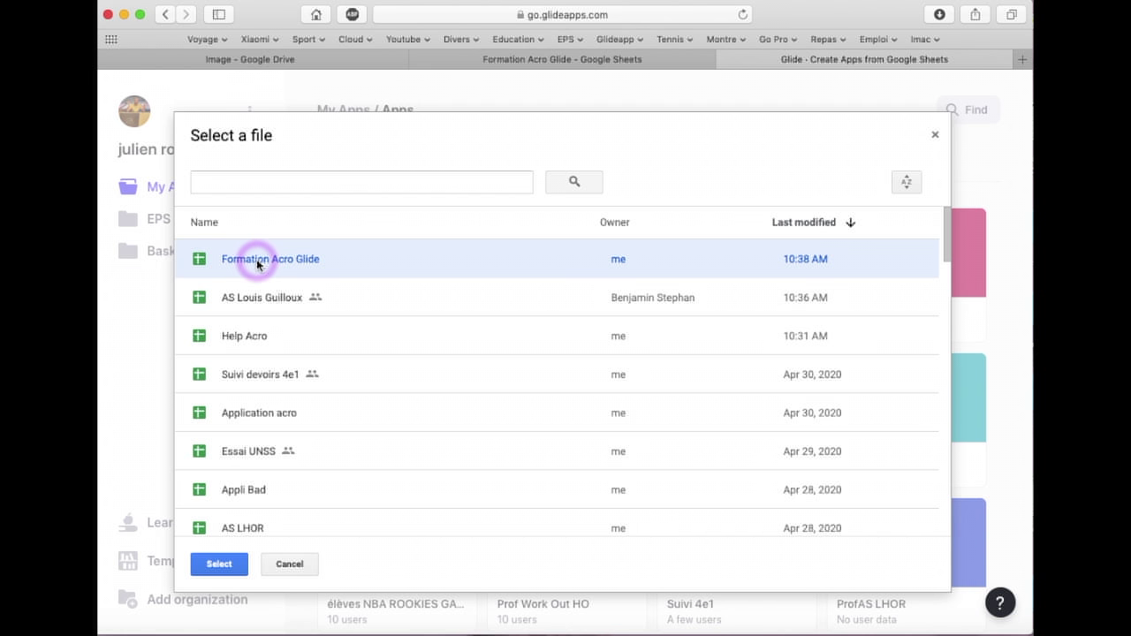
click(218, 563)
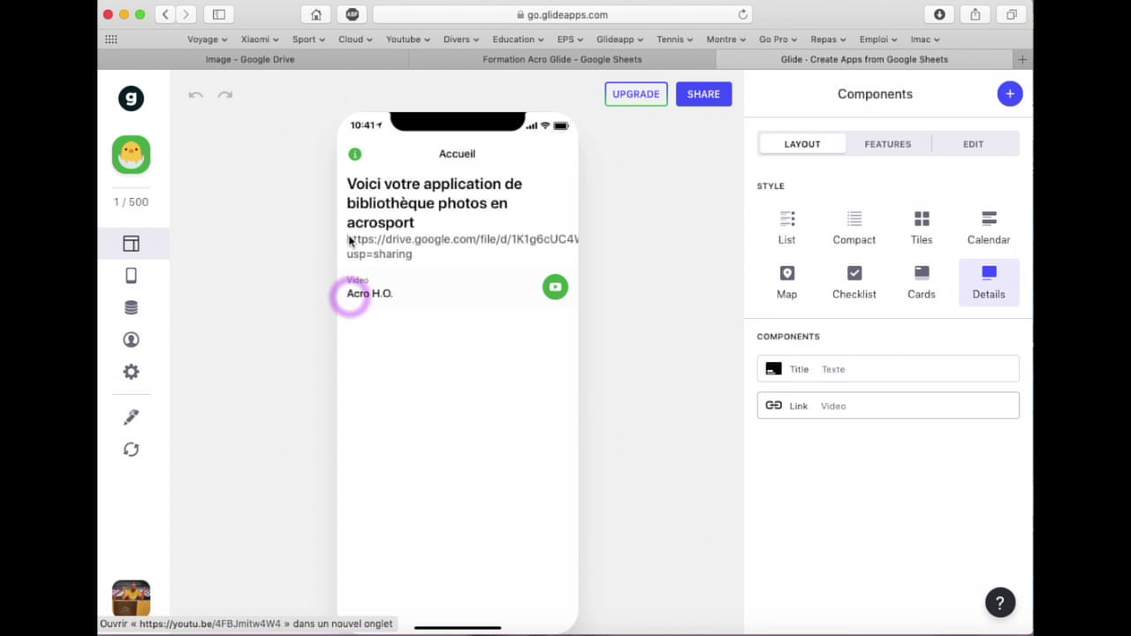
click(499, 292)
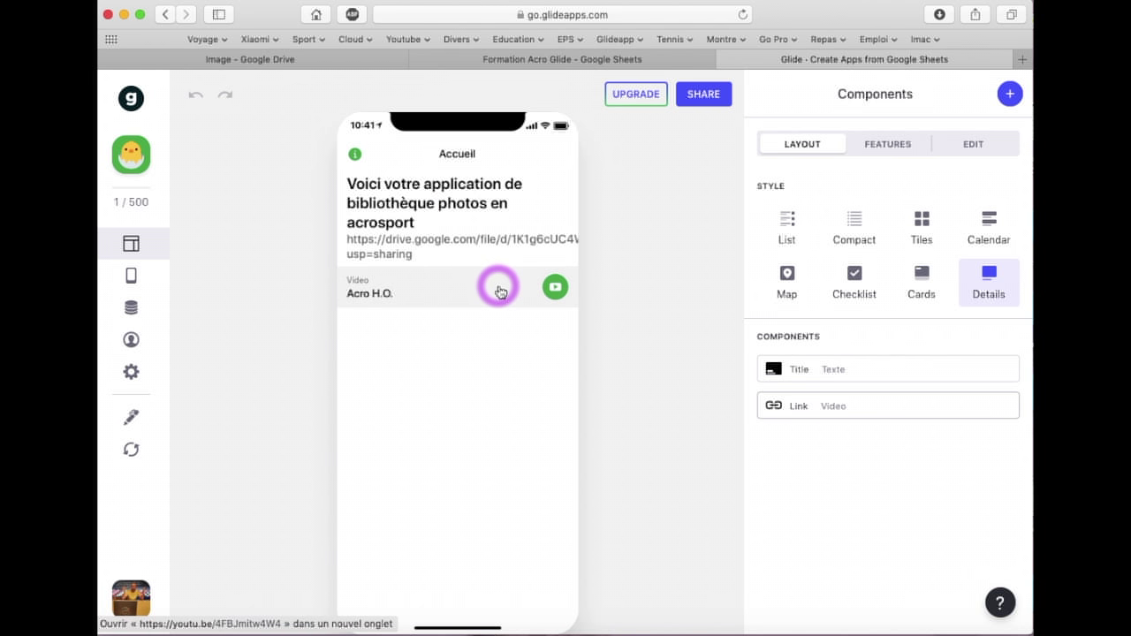
click(500, 291)
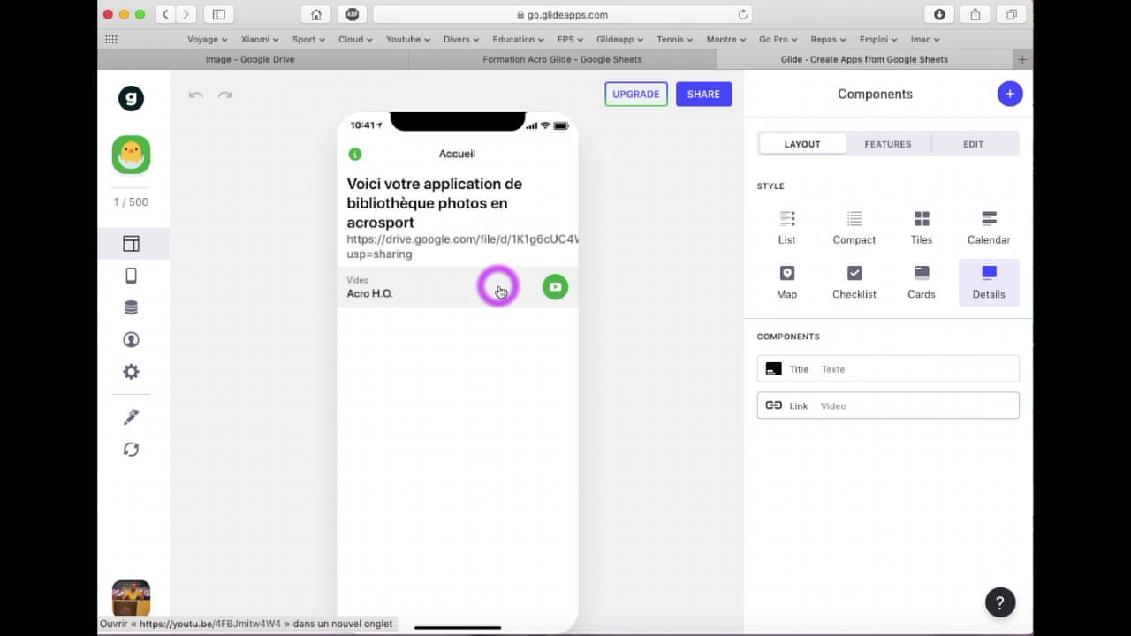
click(500, 291)
click(142, 115)
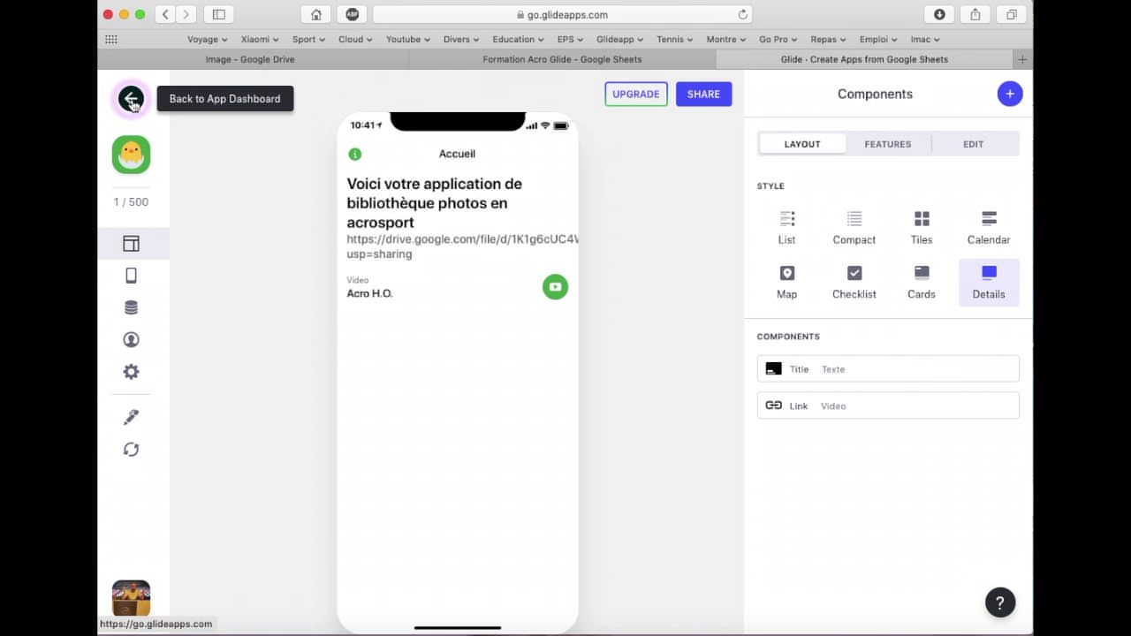
click(132, 103)
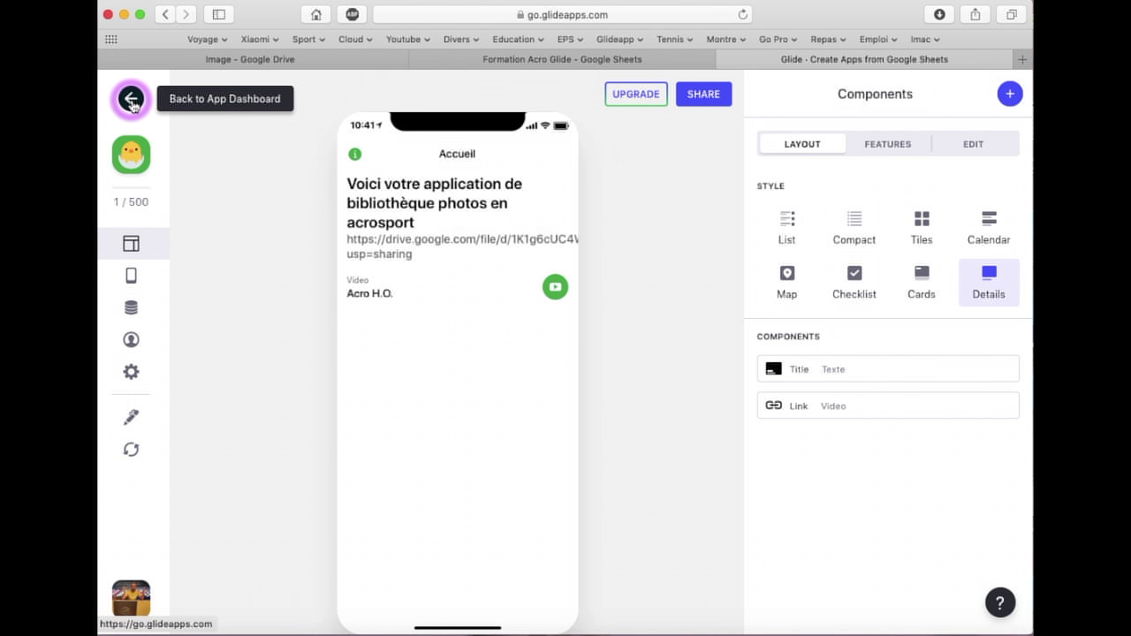
click(139, 155)
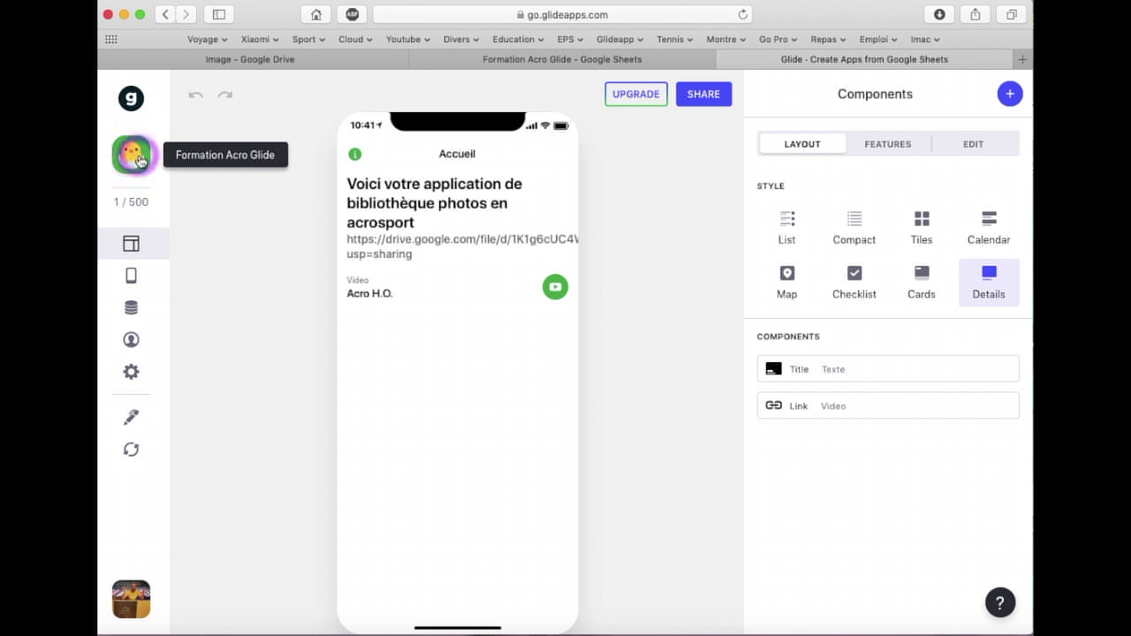
click(140, 160)
click(129, 242)
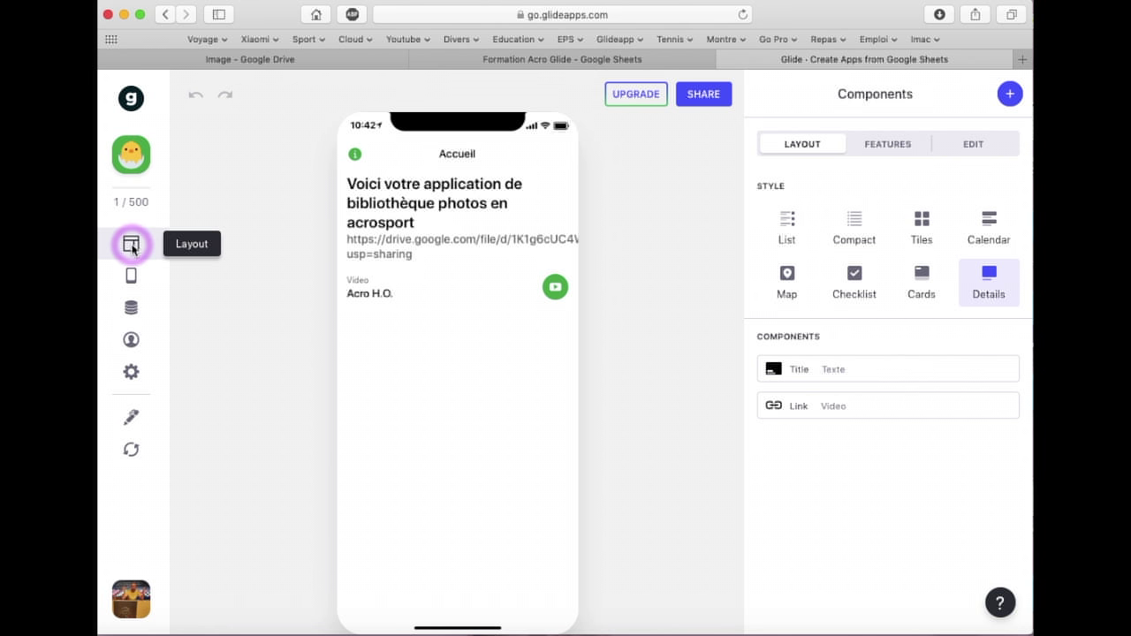
click(133, 248)
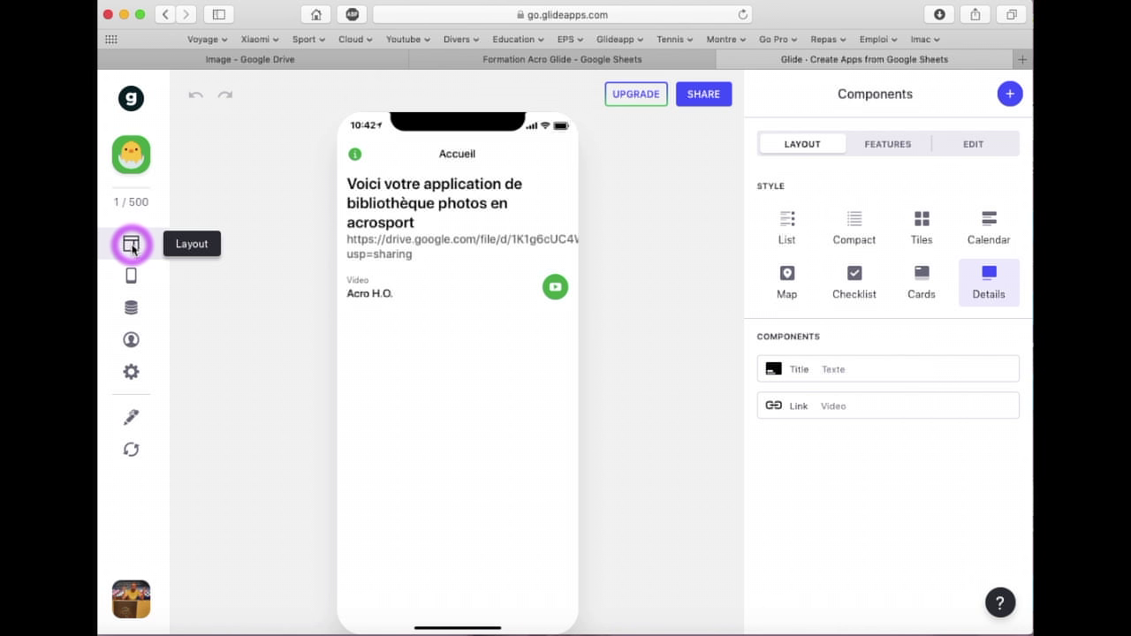
click(132, 281)
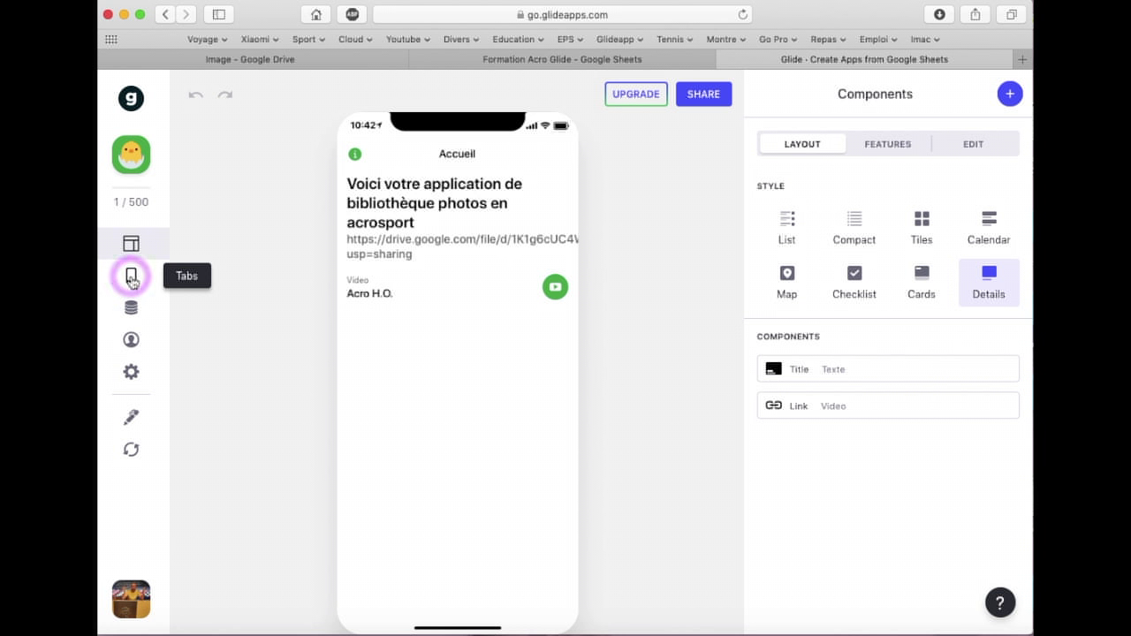
click(132, 281)
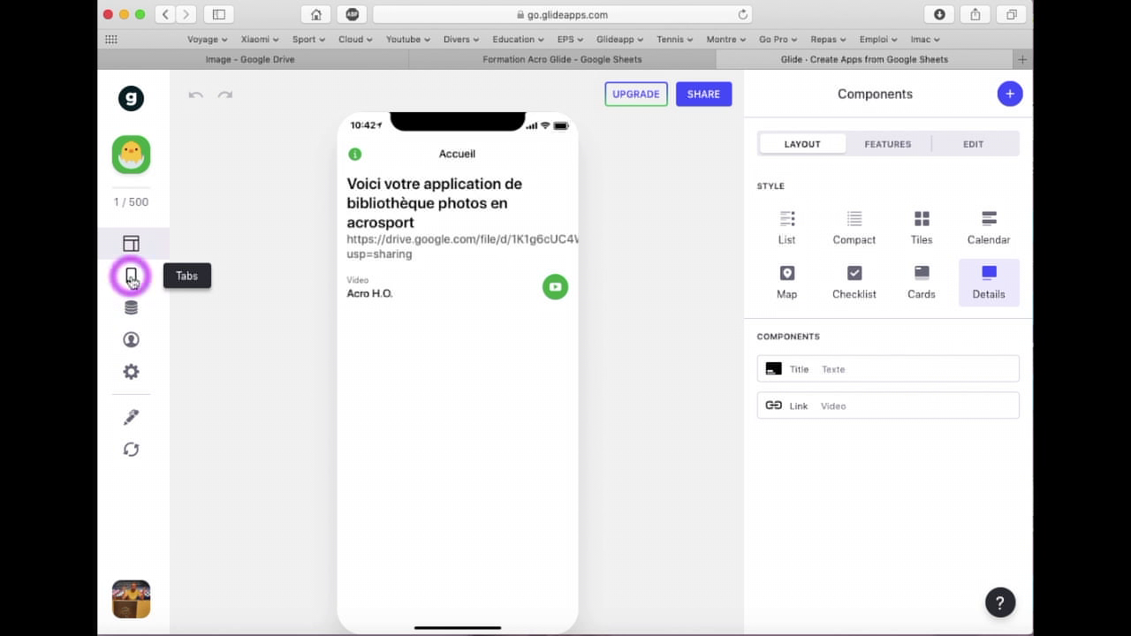
click(132, 281)
click(133, 312)
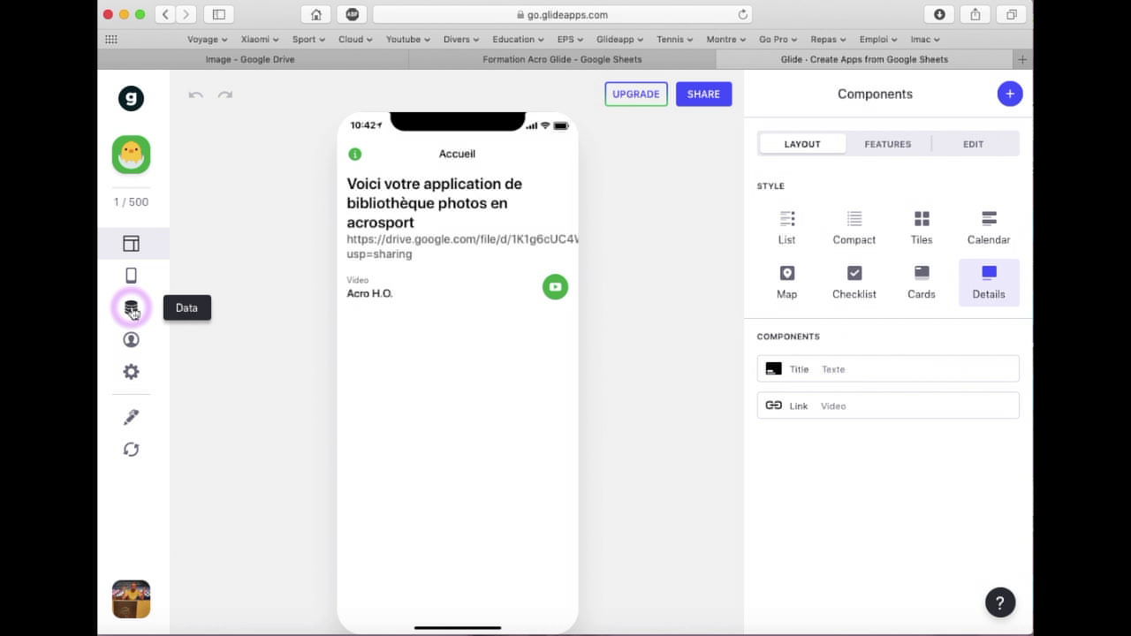
click(133, 312)
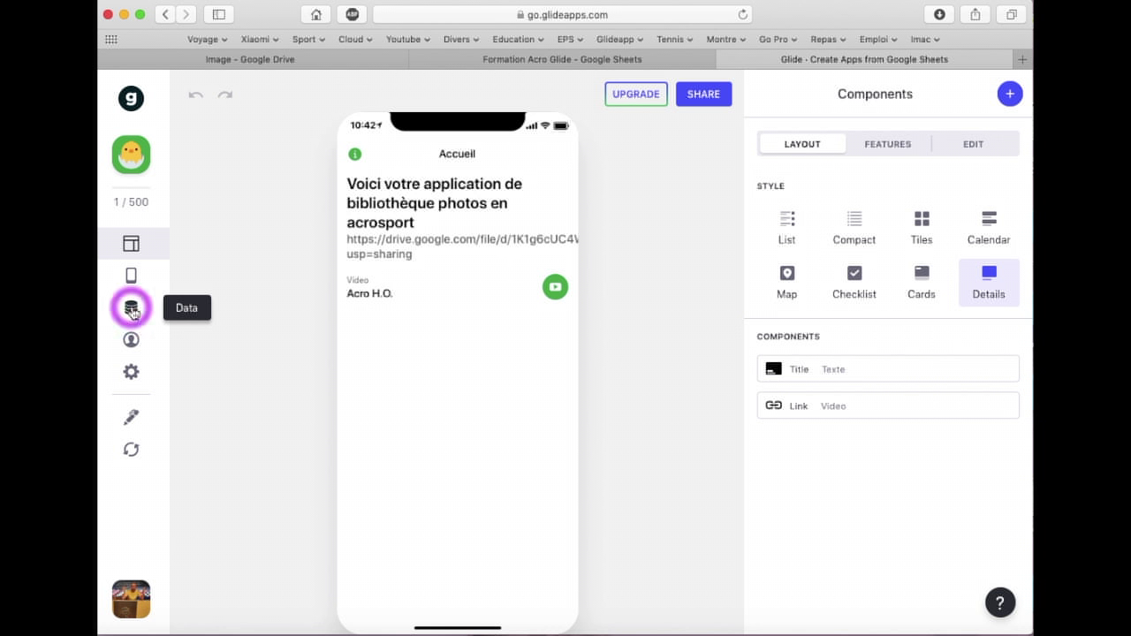
click(133, 312)
click(133, 346)
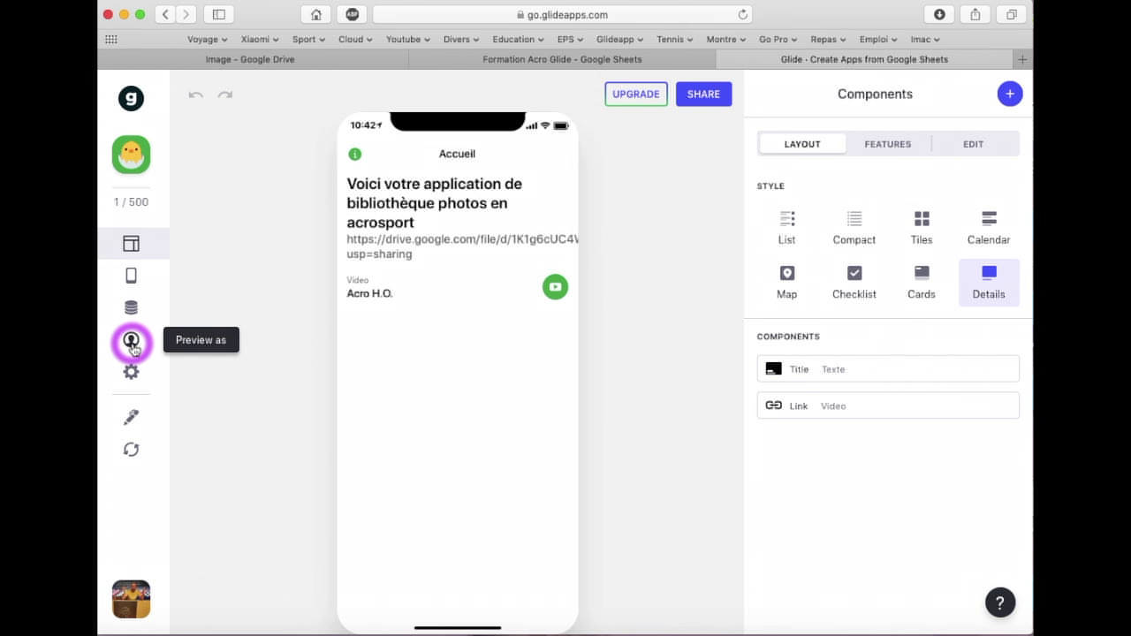
Preview the app as Android and iOS, switching between the two platforms
click(134, 346)
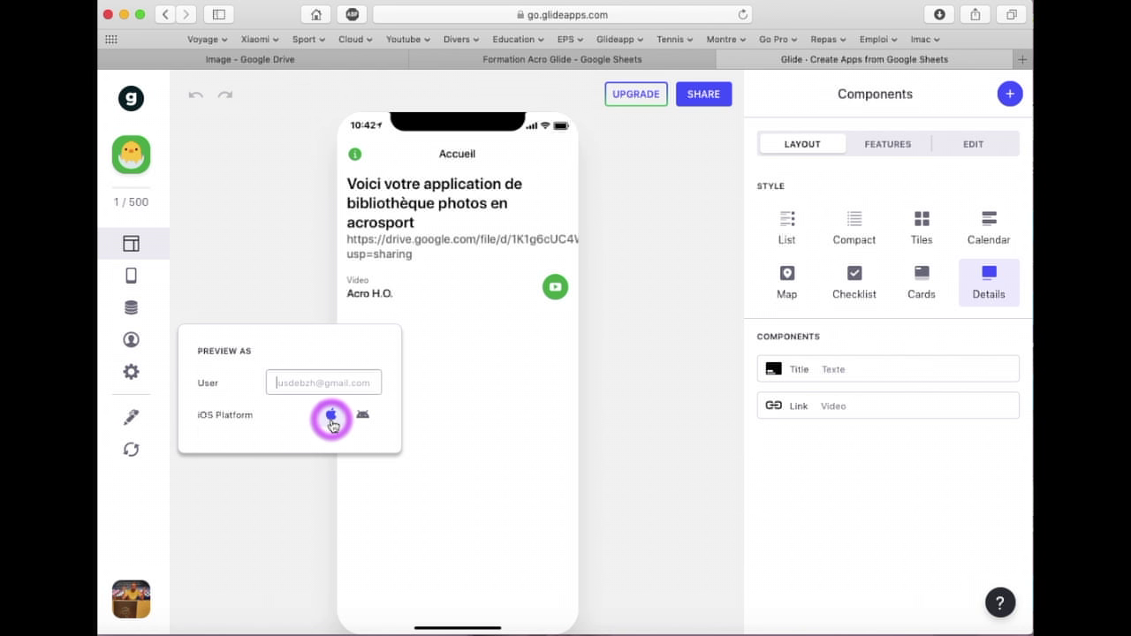
click(363, 419)
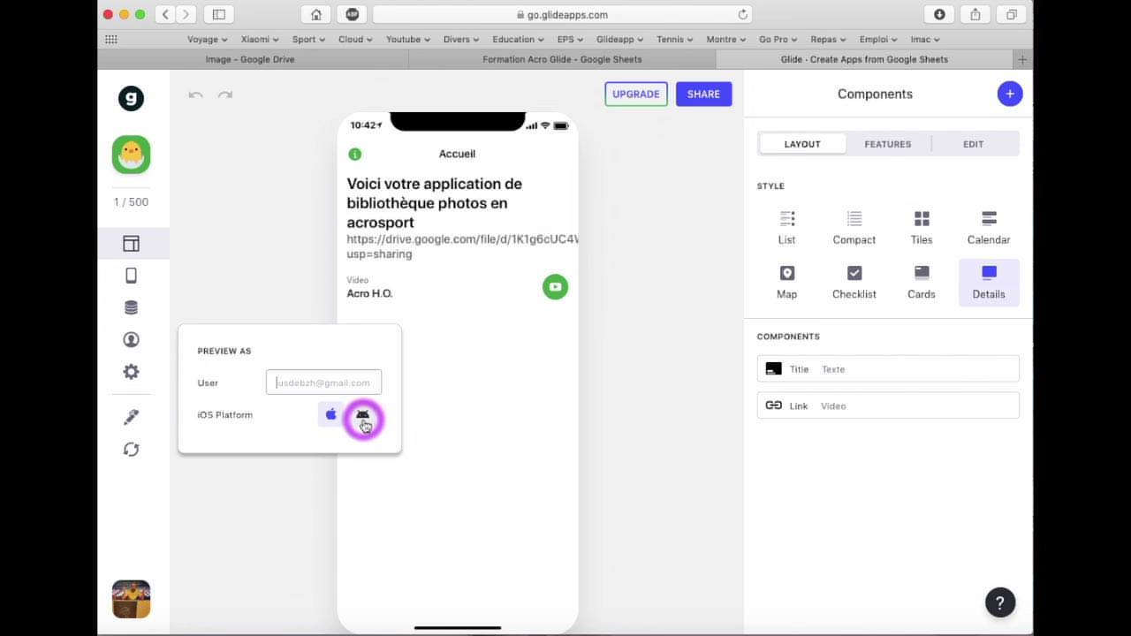
click(329, 413)
click(364, 414)
click(344, 419)
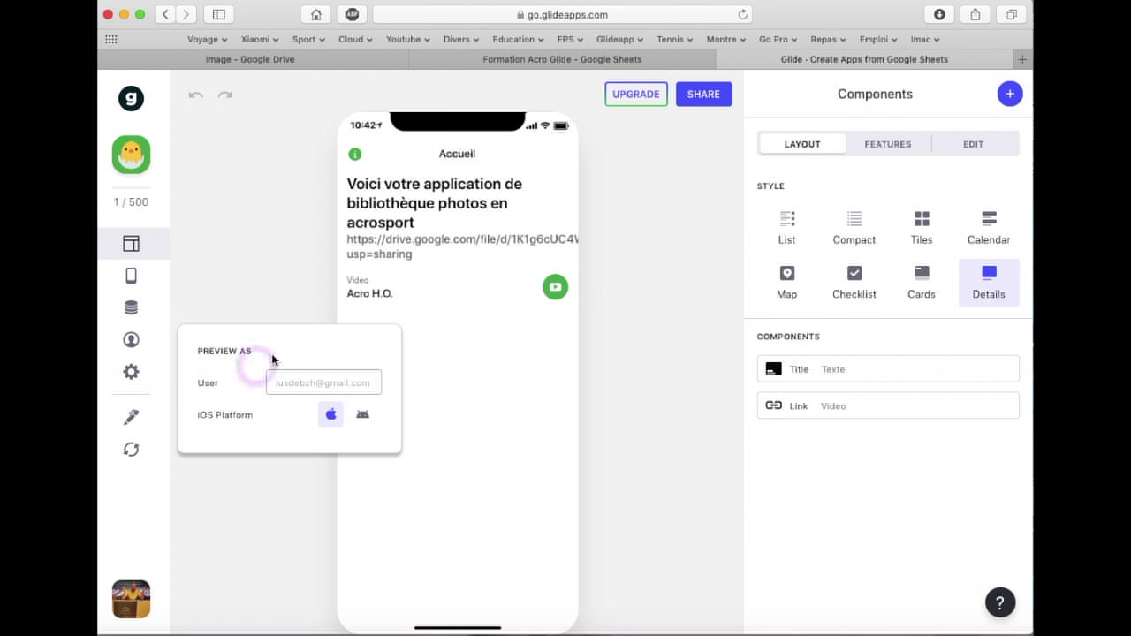
Close the preview options and bring up the app's Design settings
click(314, 380)
click(280, 380)
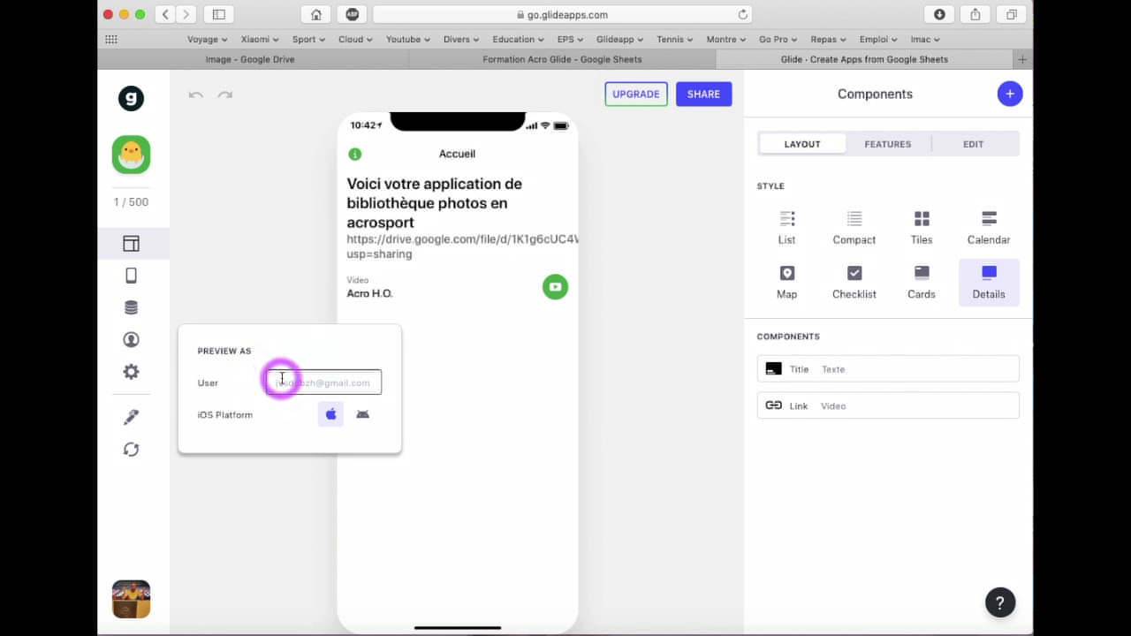
click(233, 303)
click(136, 379)
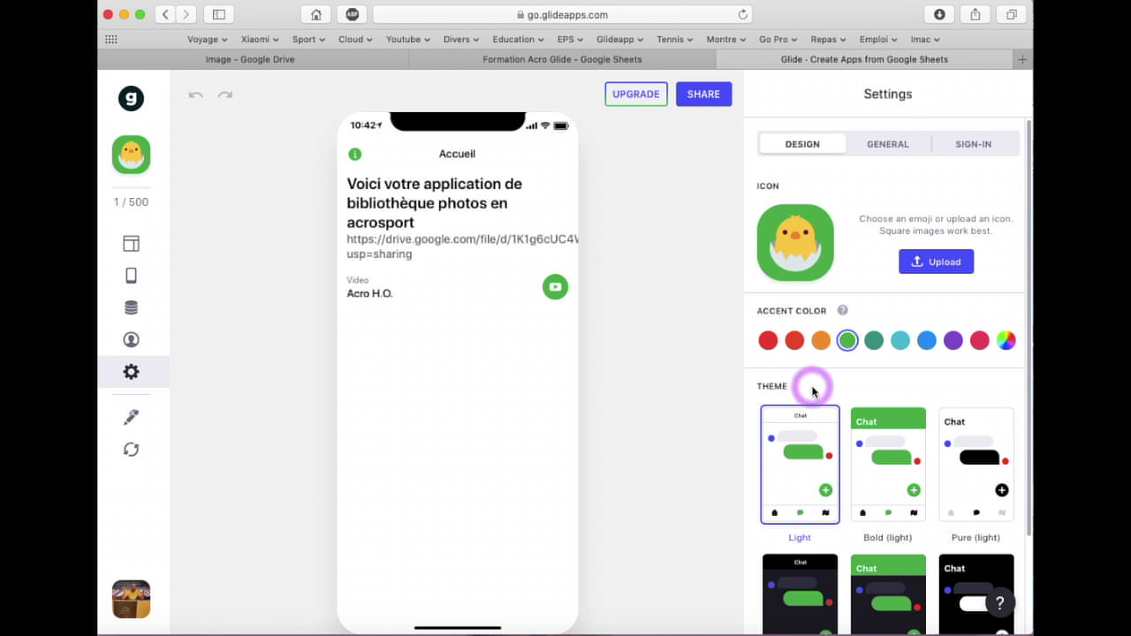
scroll(810, 441, down, 3)
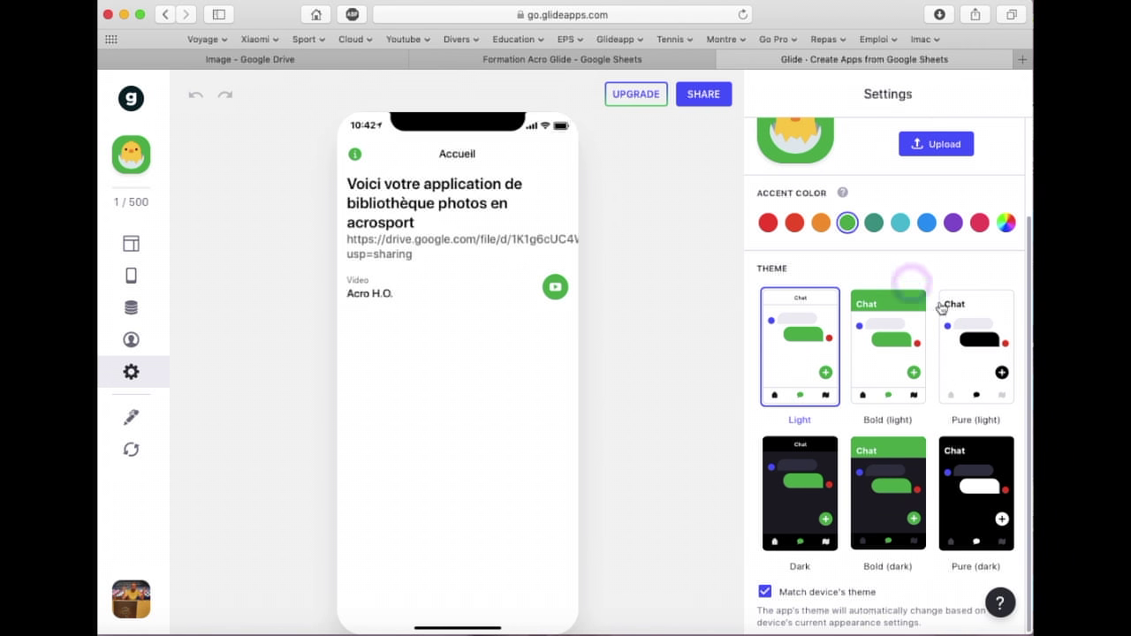
scroll(833, 402, up, 2)
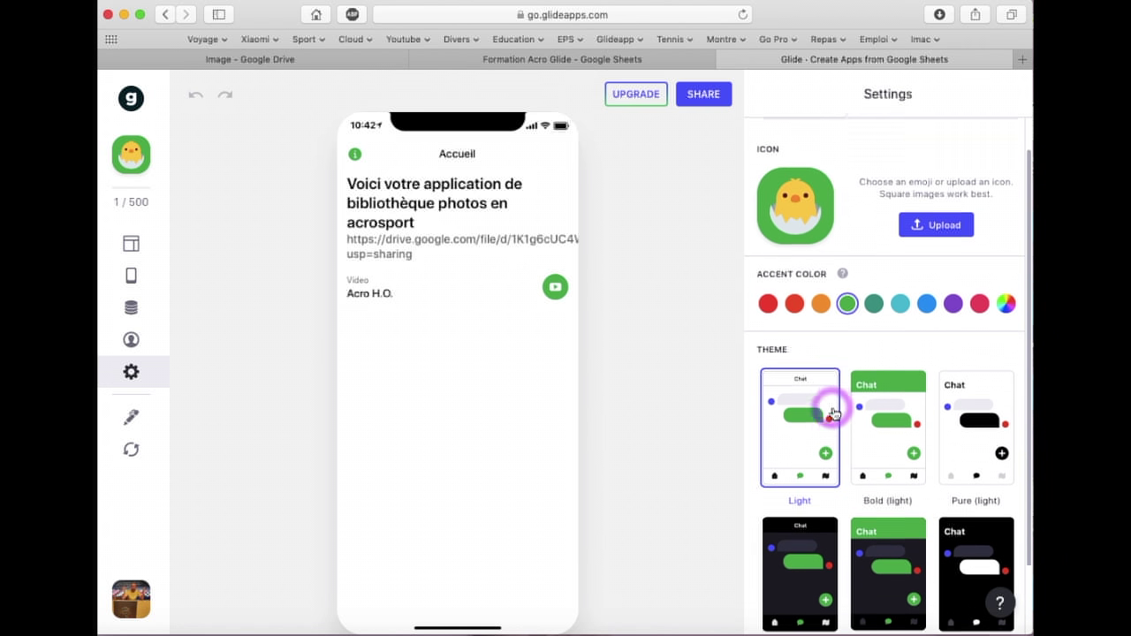
scroll(833, 252, up, 1)
click(884, 149)
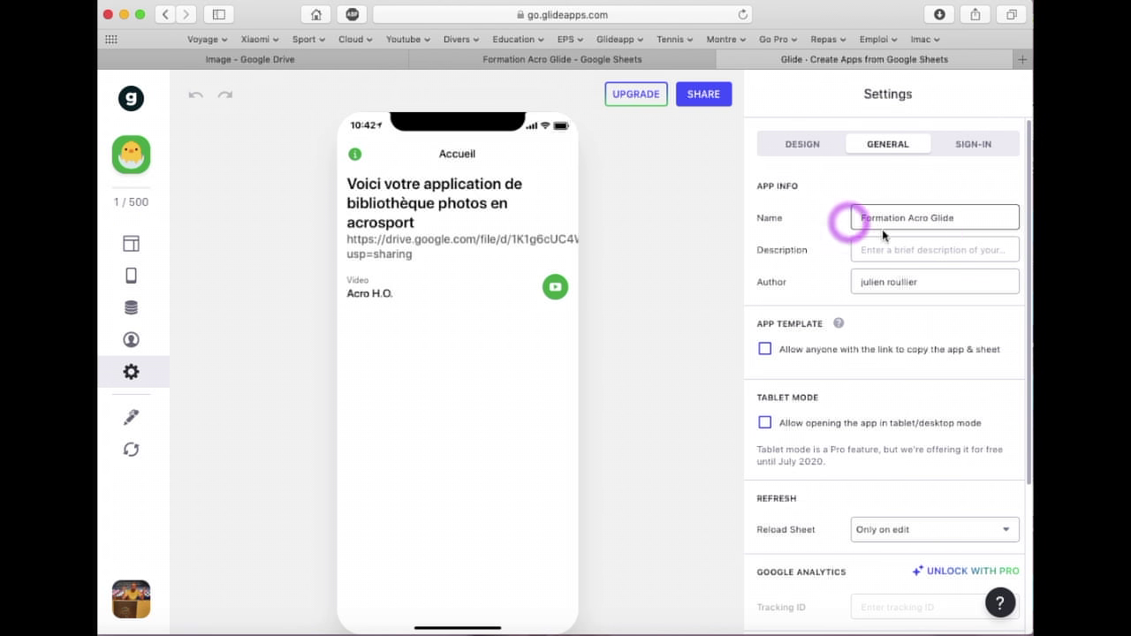
drag(975, 219, 865, 218)
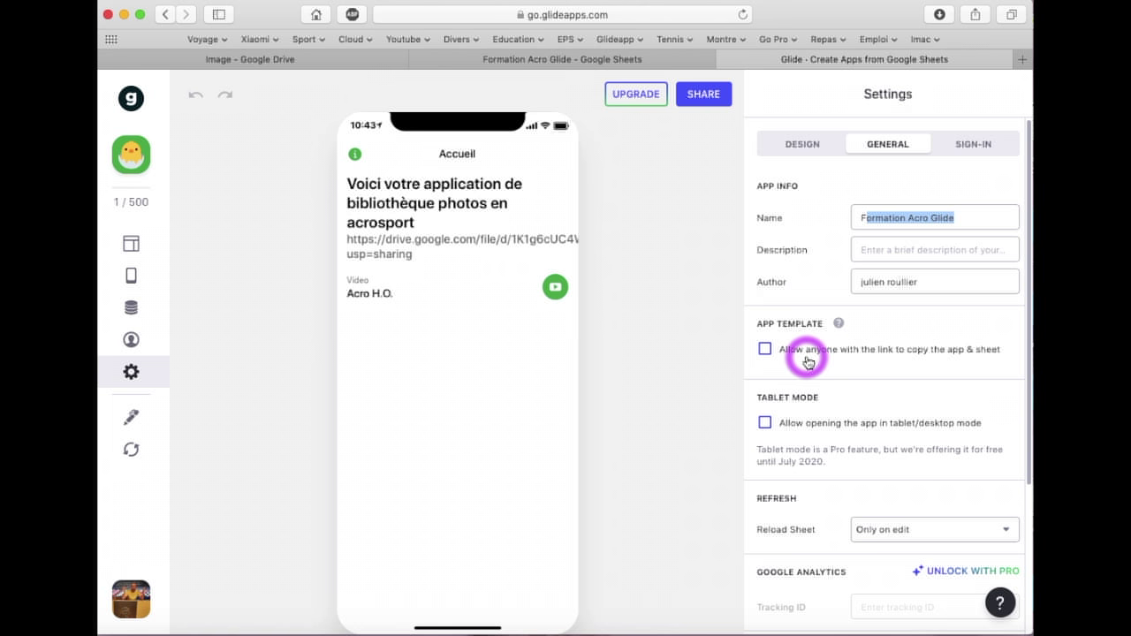
scroll(806, 356, down, 2)
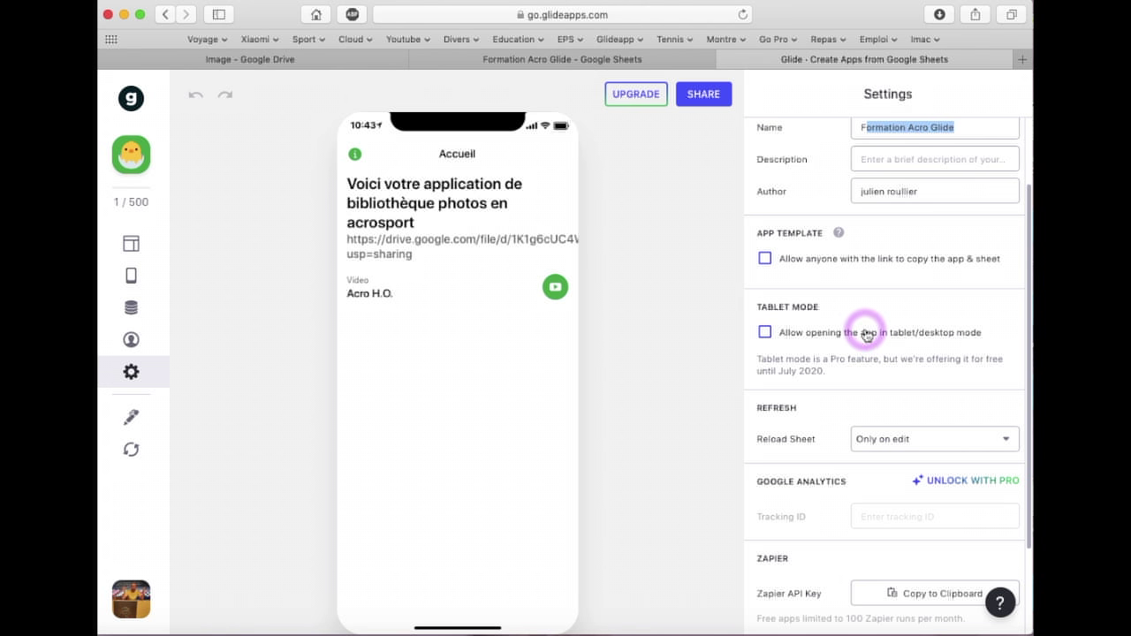
scroll(841, 345, up, 3)
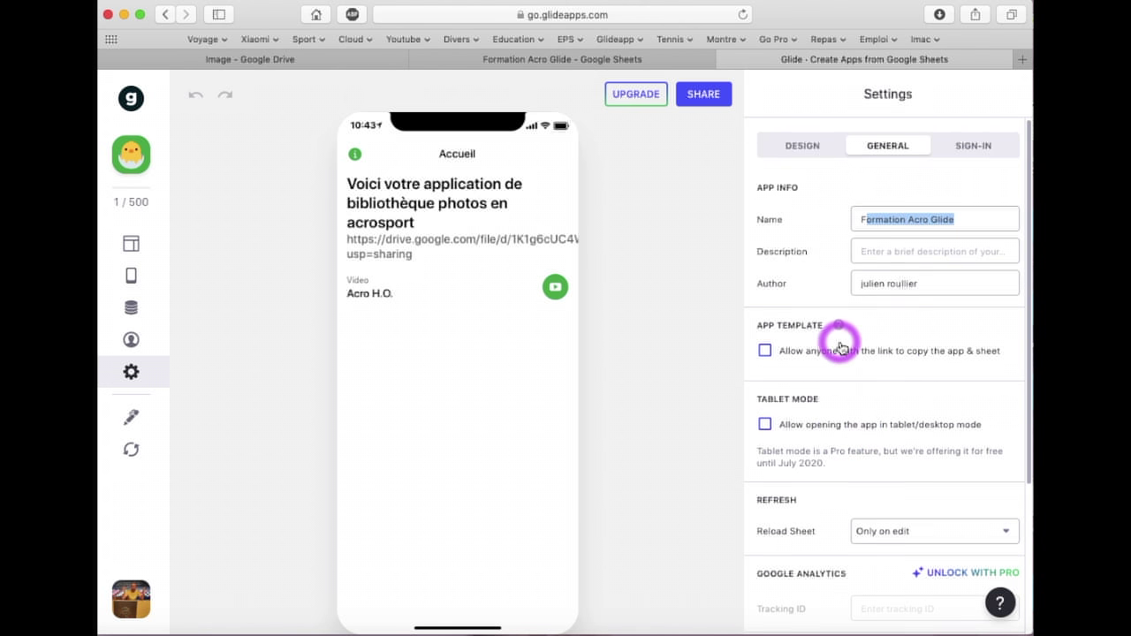
click(972, 150)
click(885, 148)
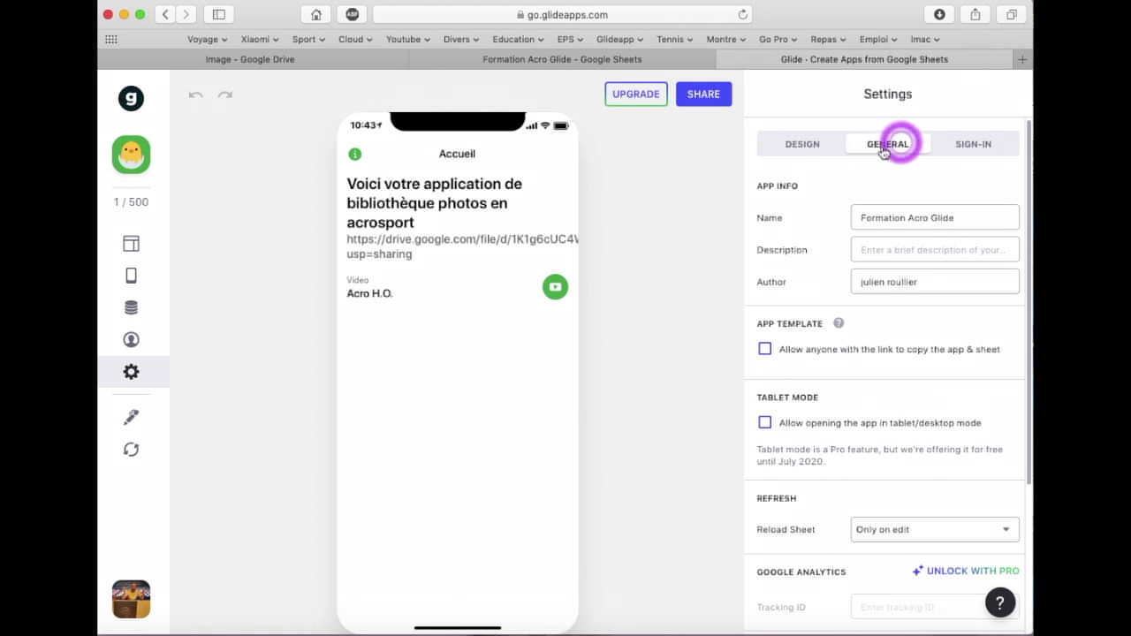
click(865, 221)
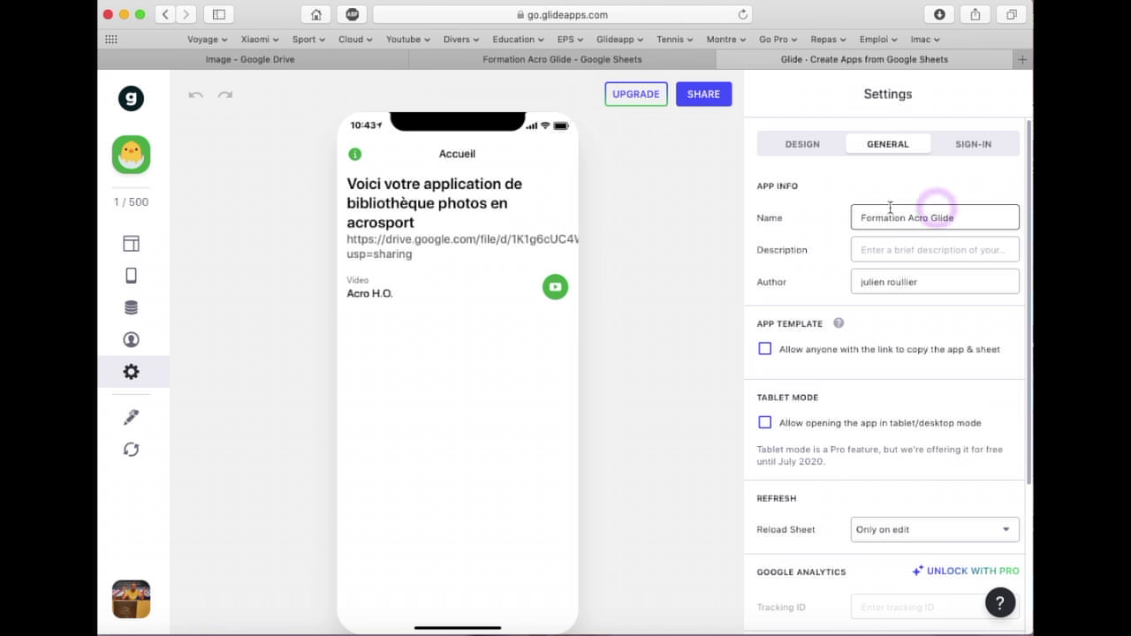
click(877, 252)
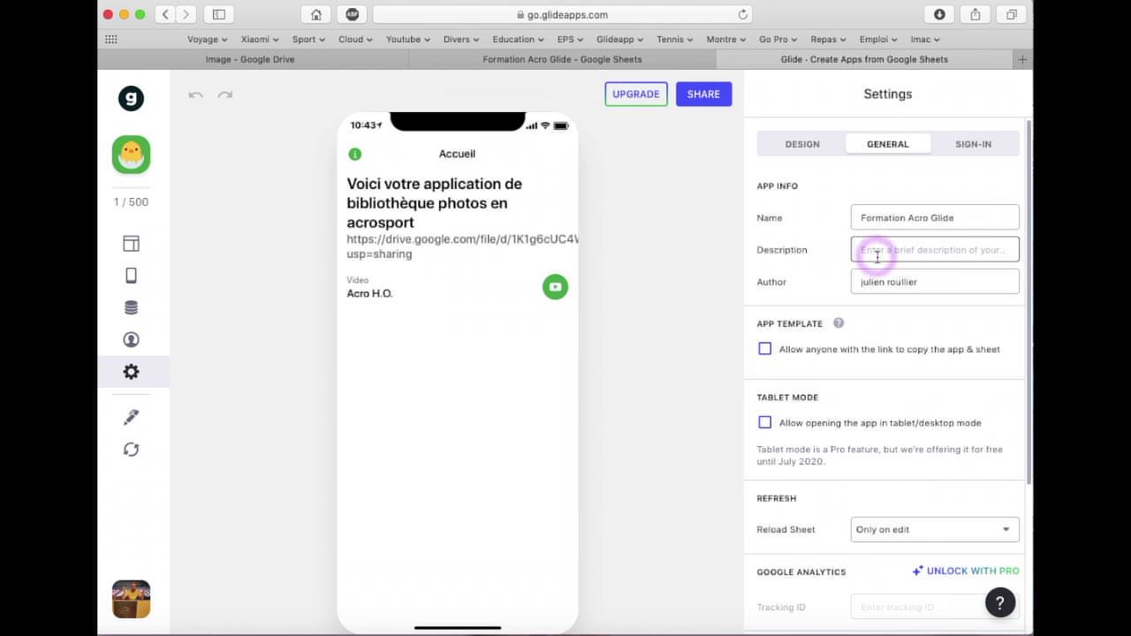
In Sign-in settings, try Password protection with an app password, then switch to Public with email
click(972, 144)
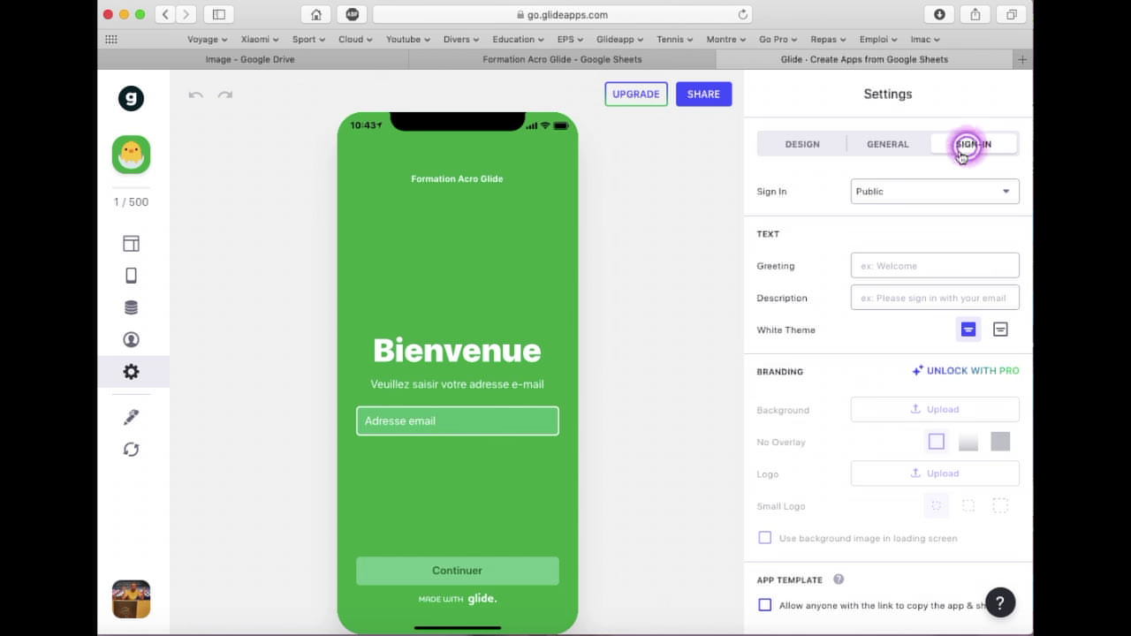
click(834, 228)
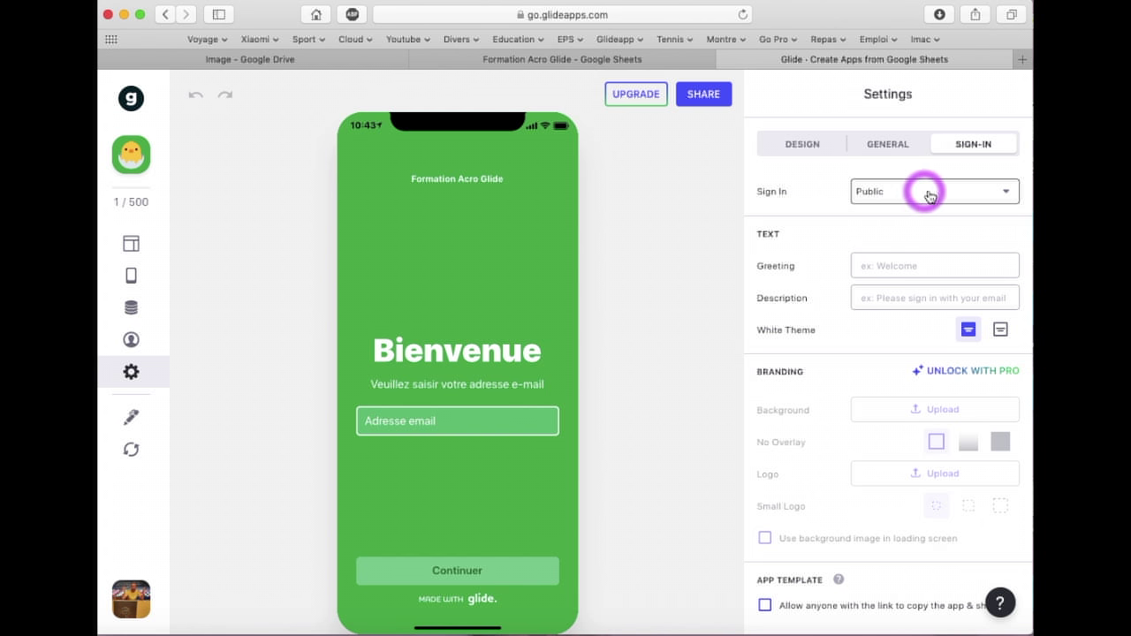
click(999, 195)
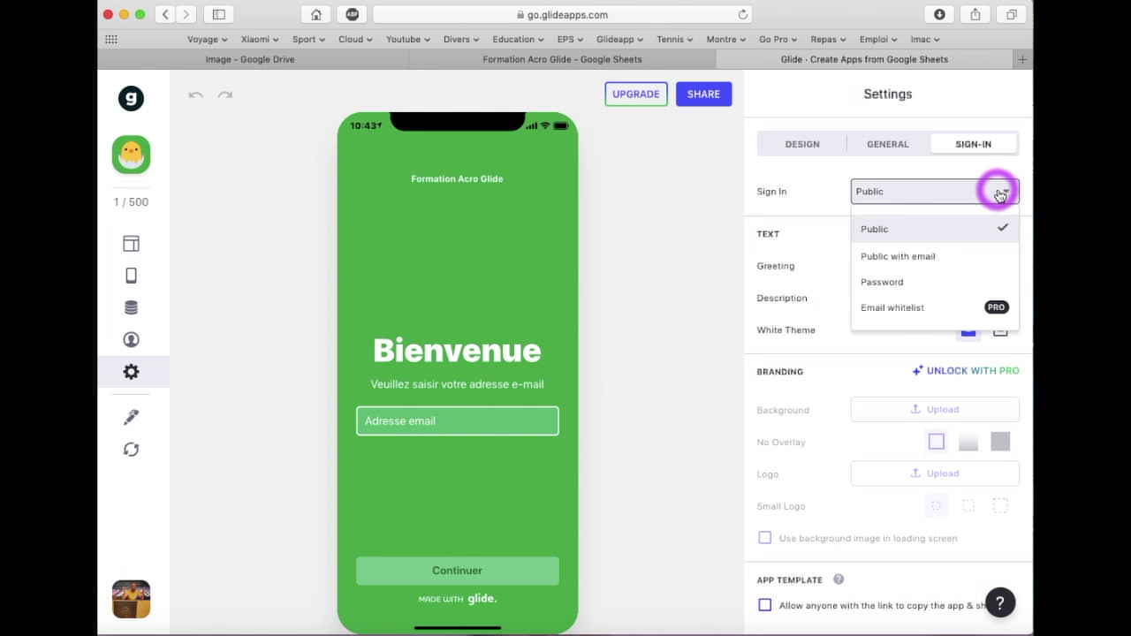
click(881, 281)
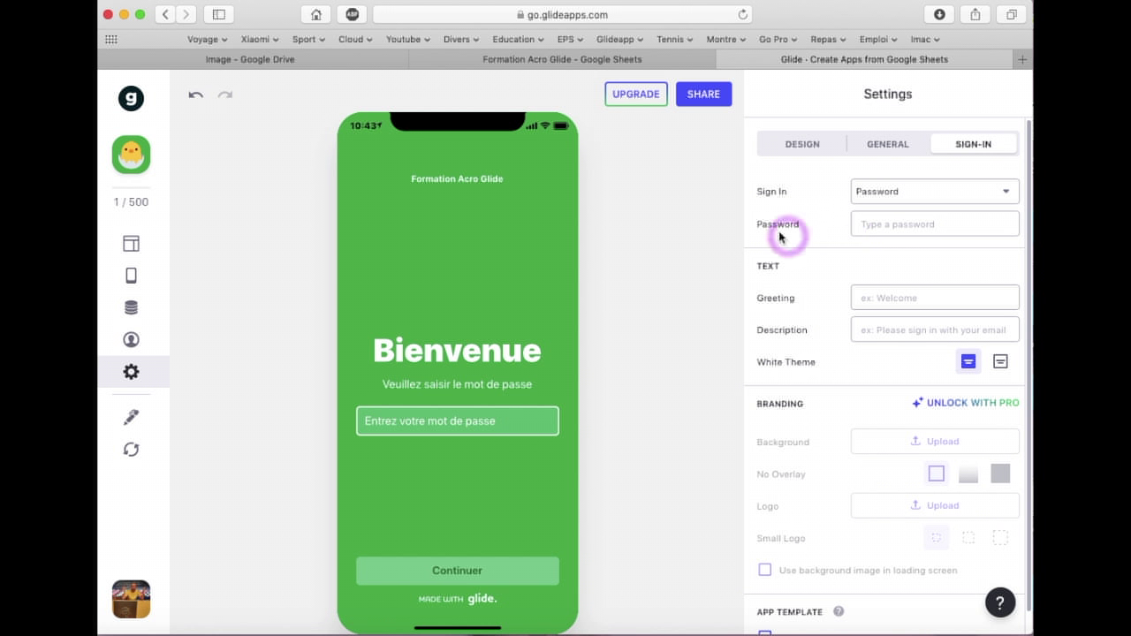
click(888, 230)
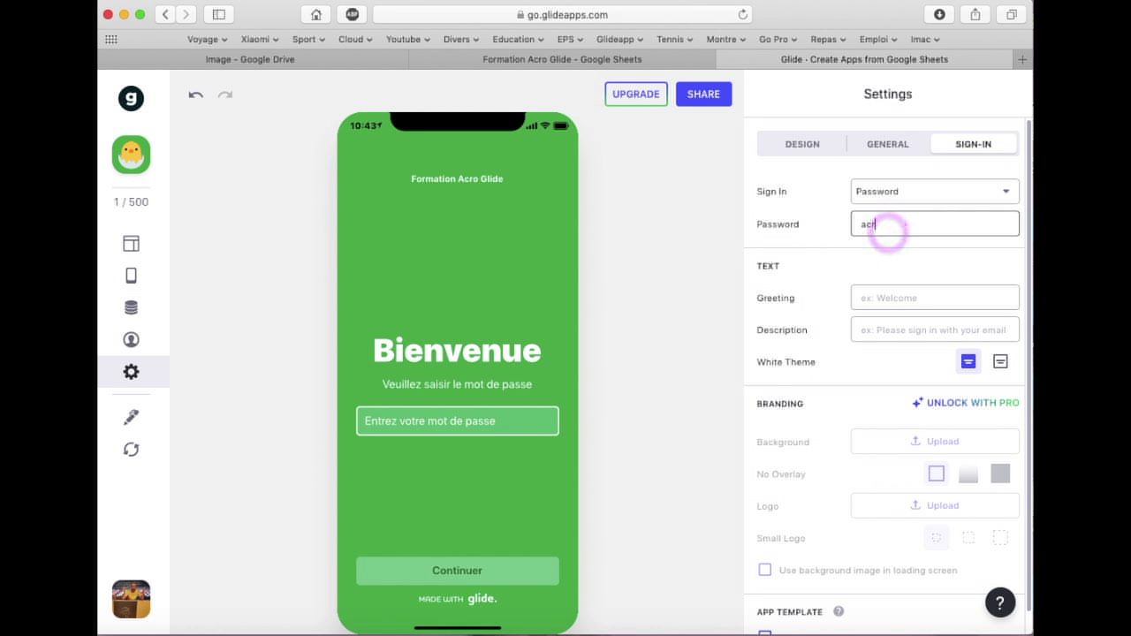
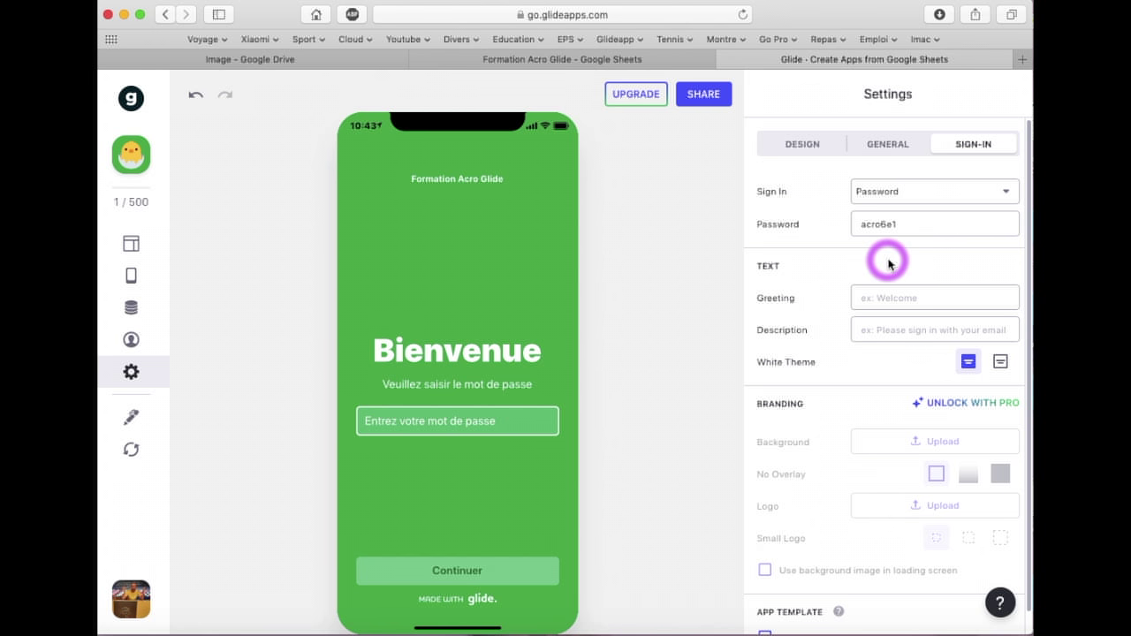
click(888, 264)
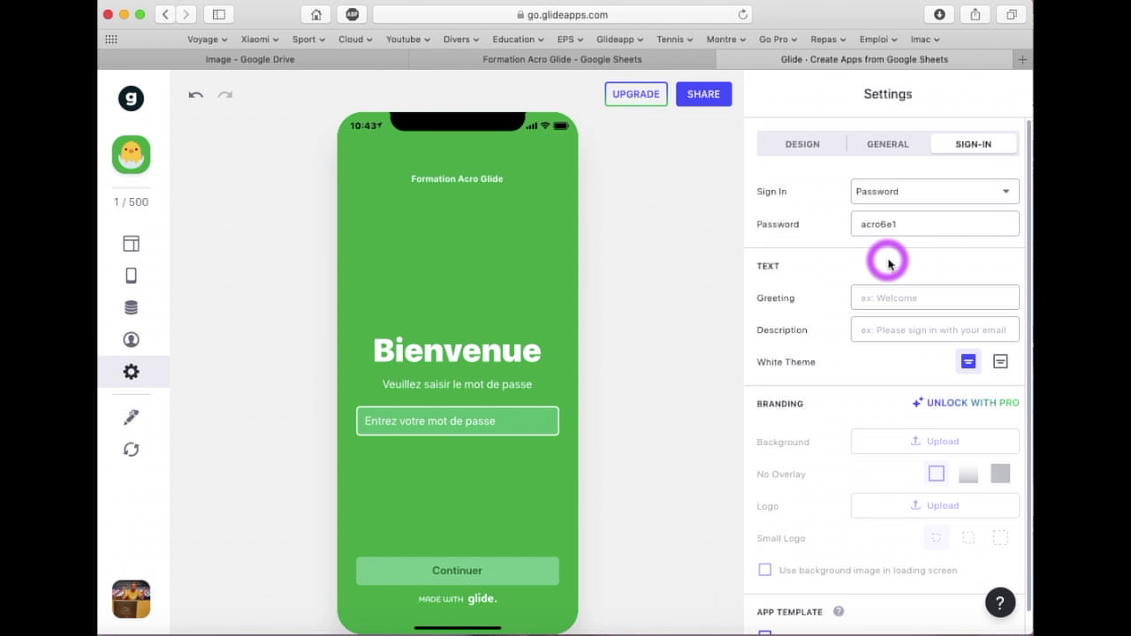
click(972, 188)
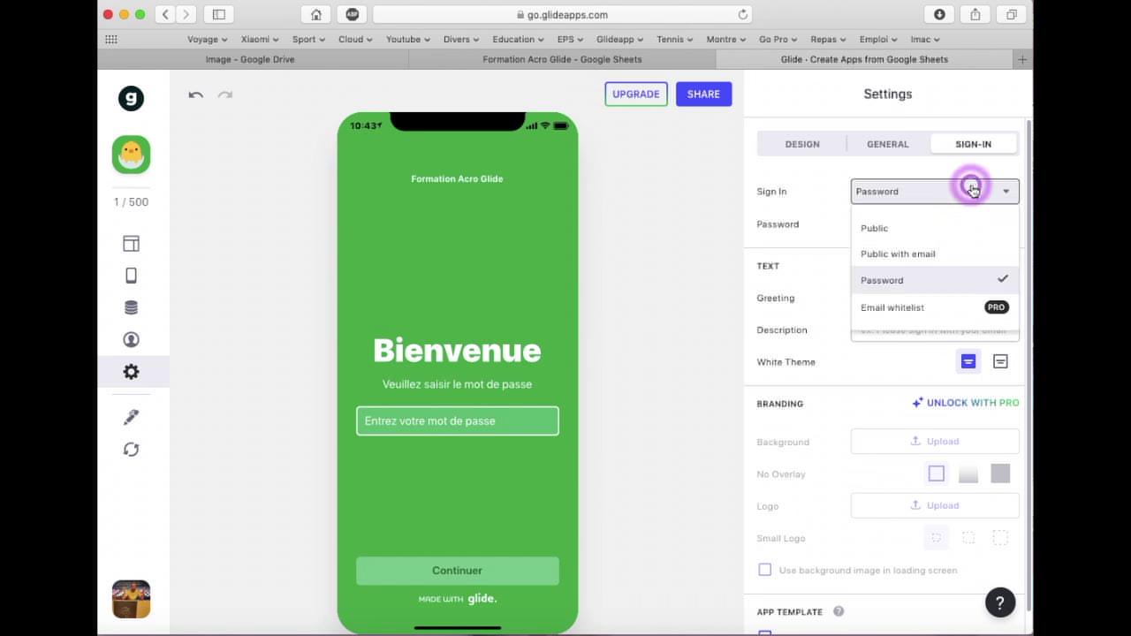
click(906, 255)
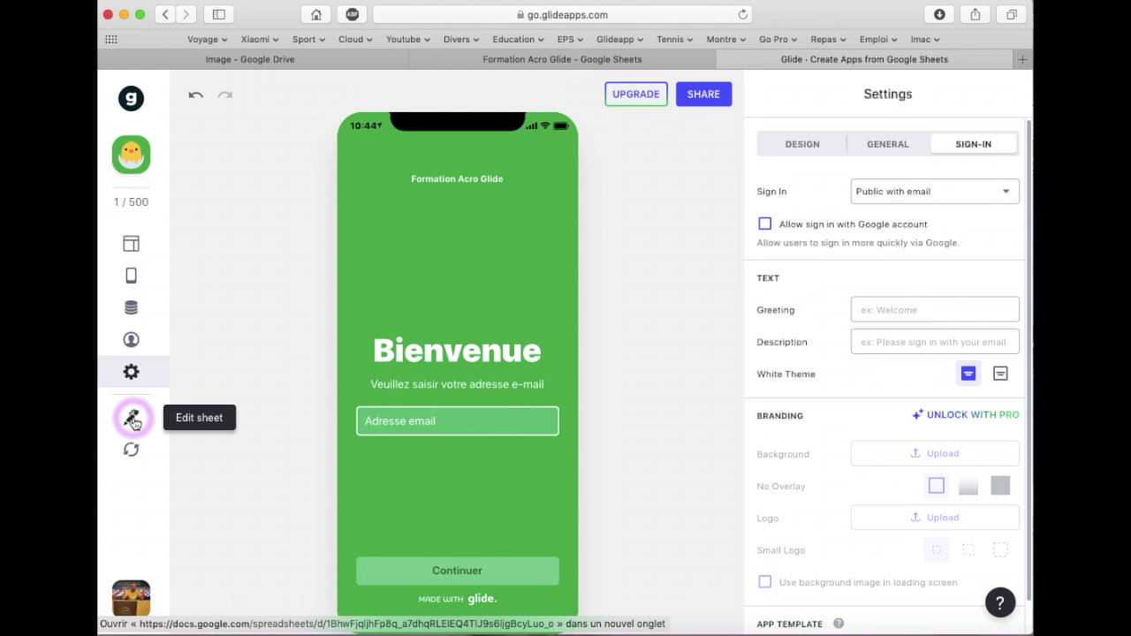
click(132, 421)
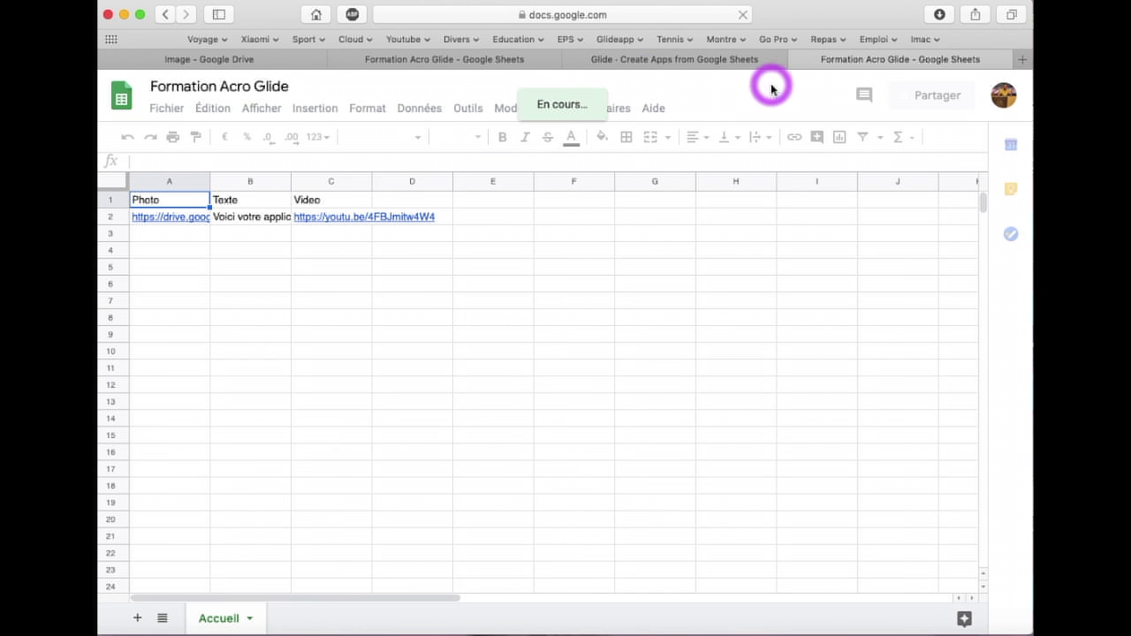
click(792, 59)
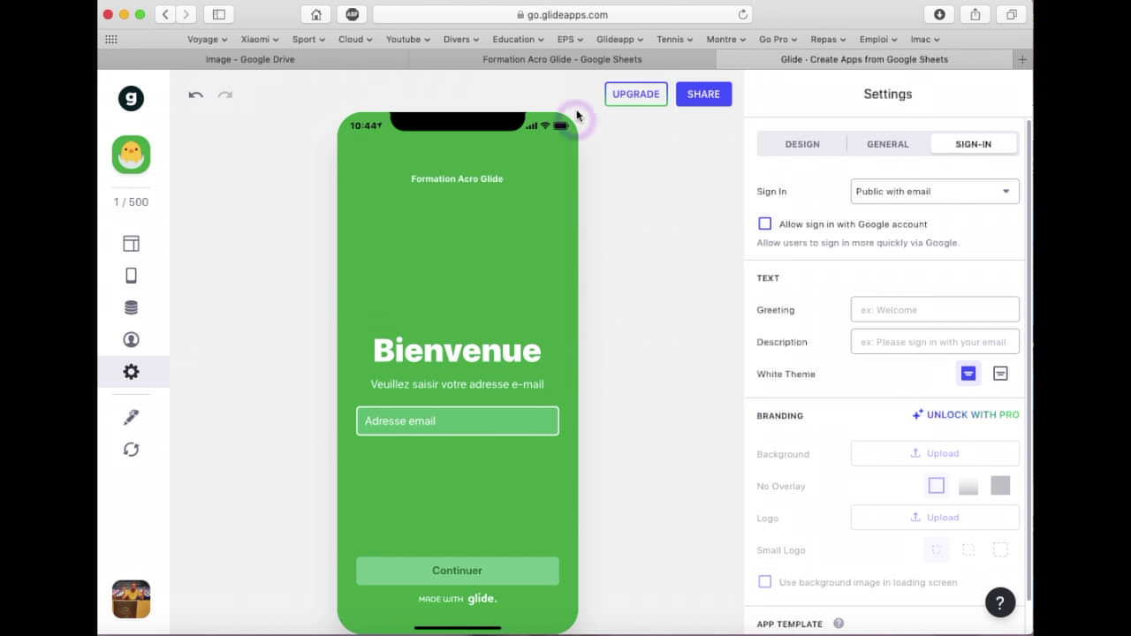
click(562, 60)
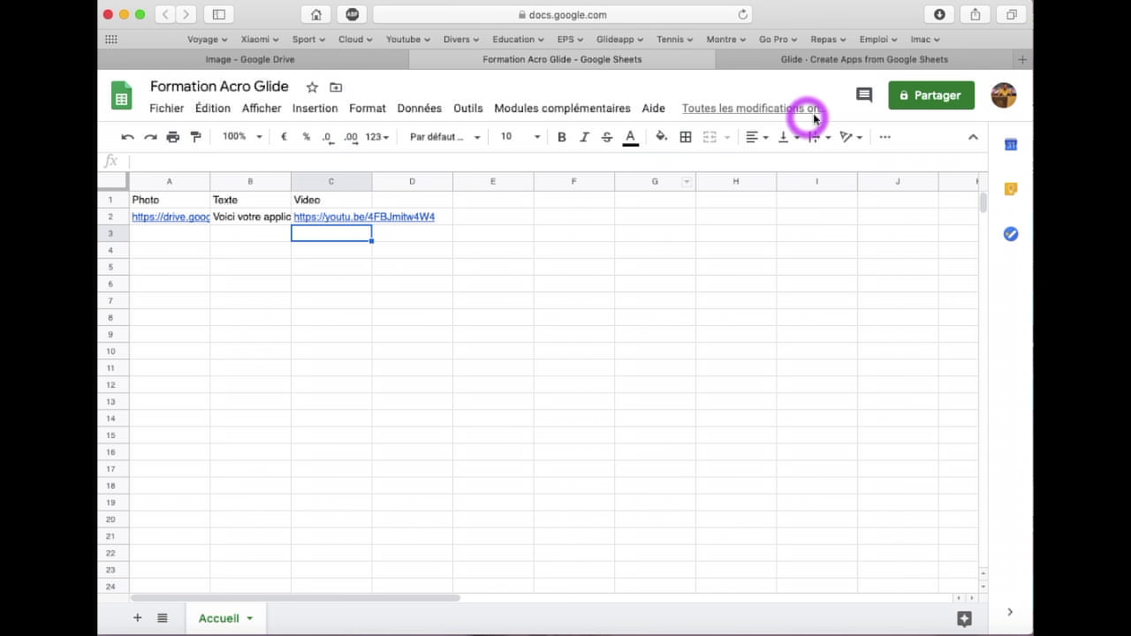
mouse_move(817, 115)
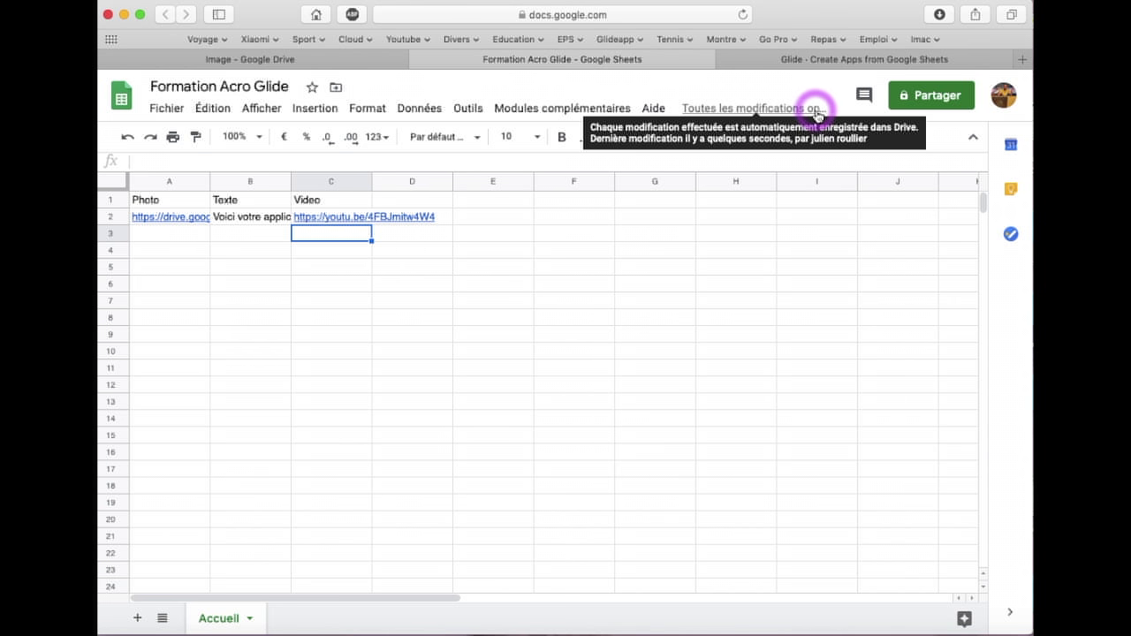
click(806, 61)
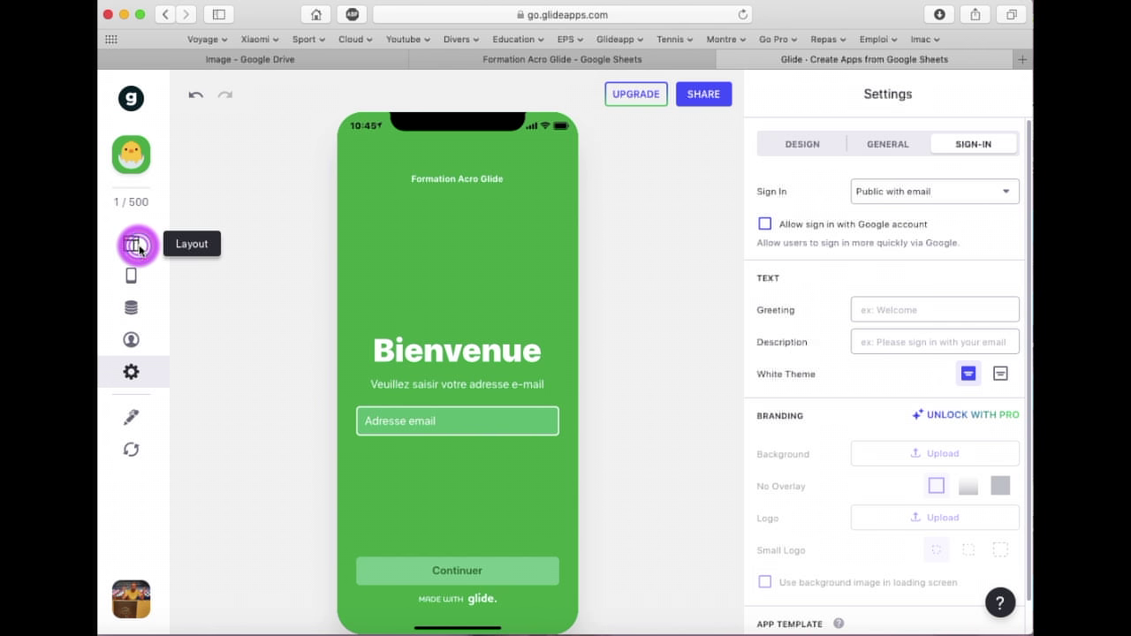
Try the List, Compact, Tiles and Calendar styles on Accueil, then restore Details
click(137, 247)
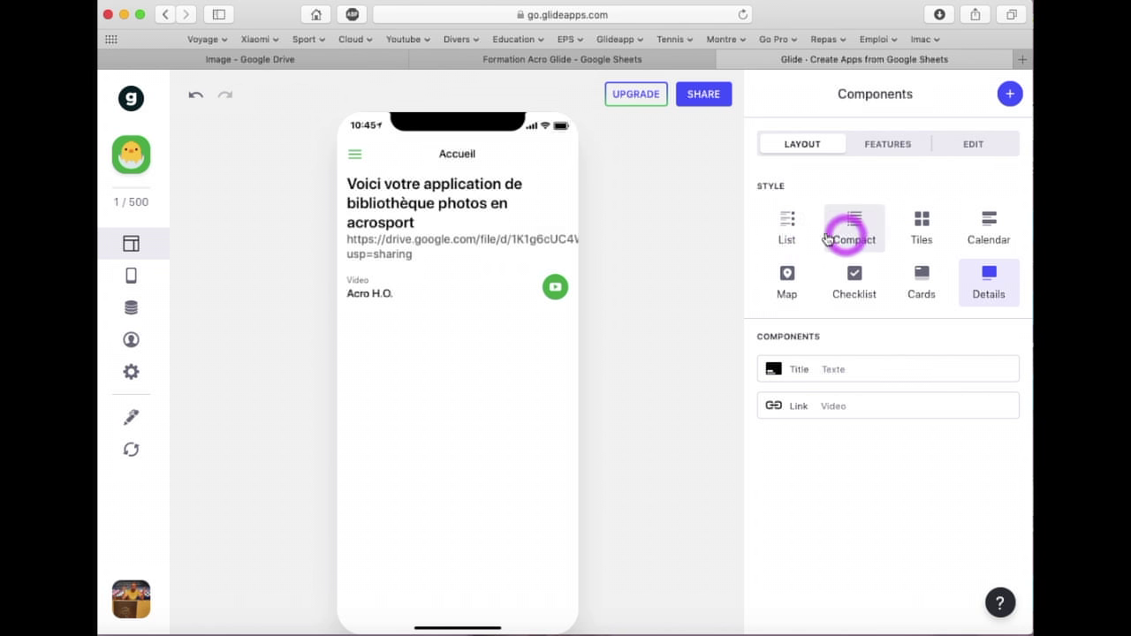
click(781, 223)
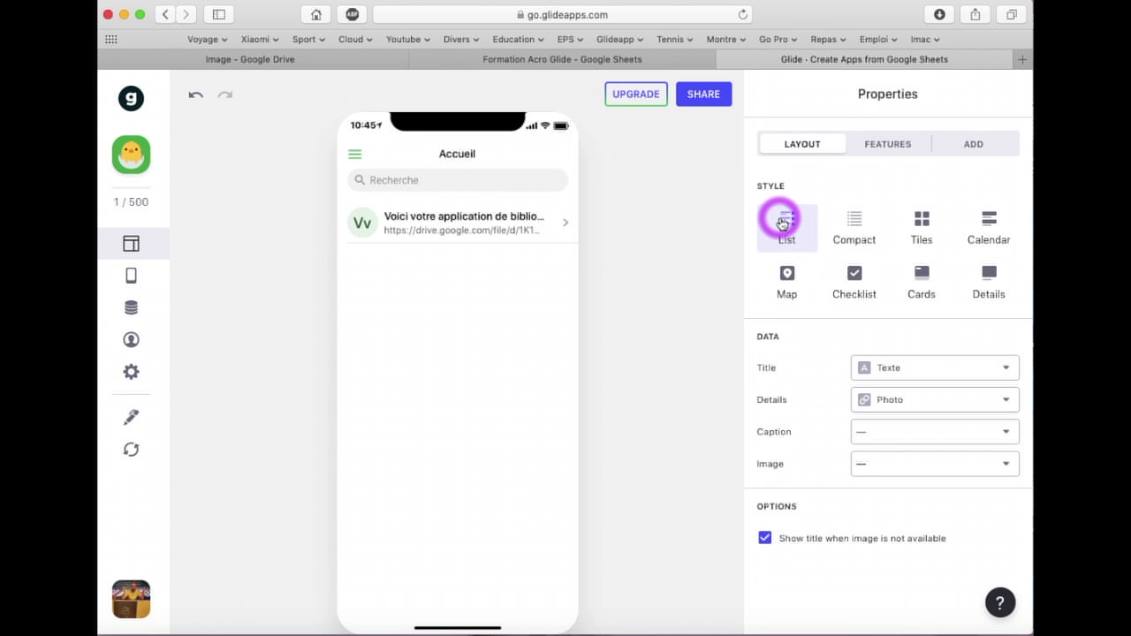
click(853, 228)
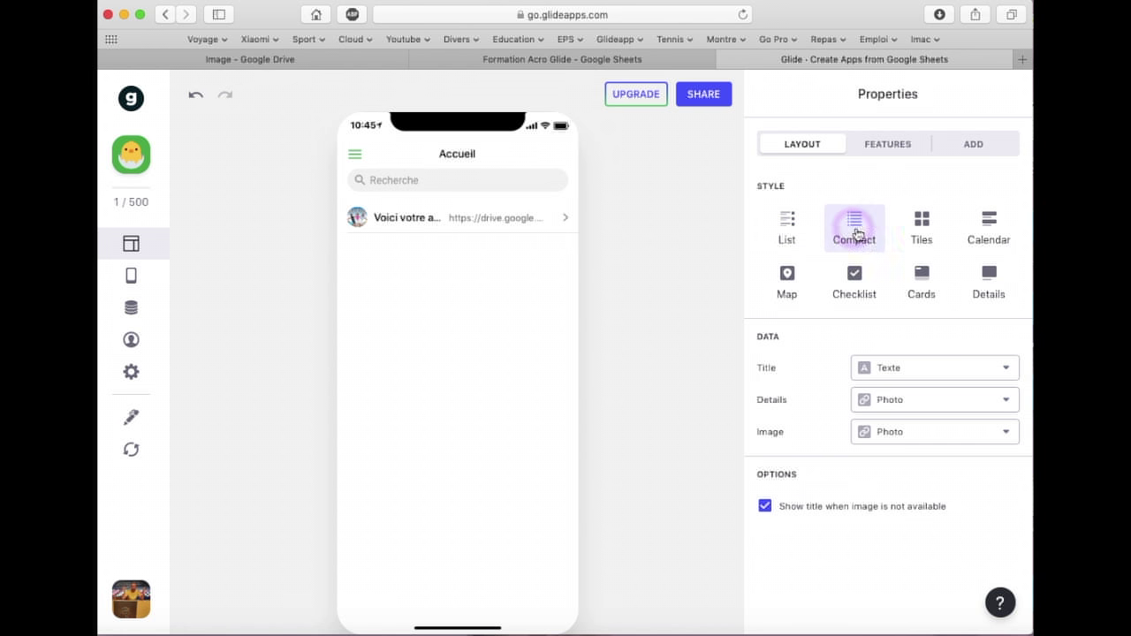
click(918, 233)
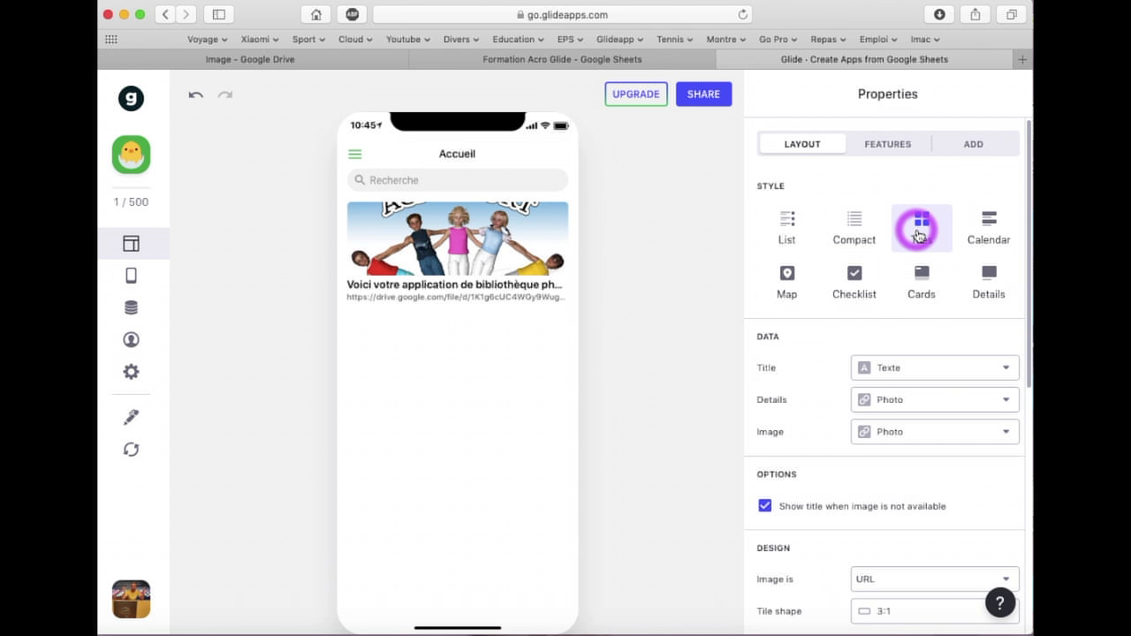
click(993, 227)
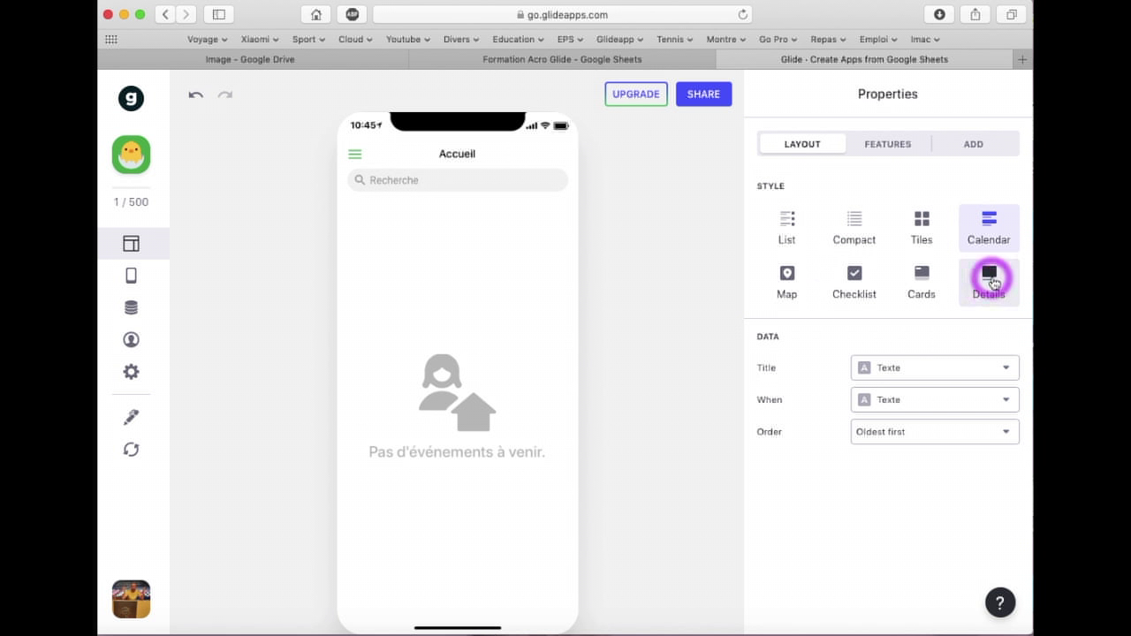
click(990, 281)
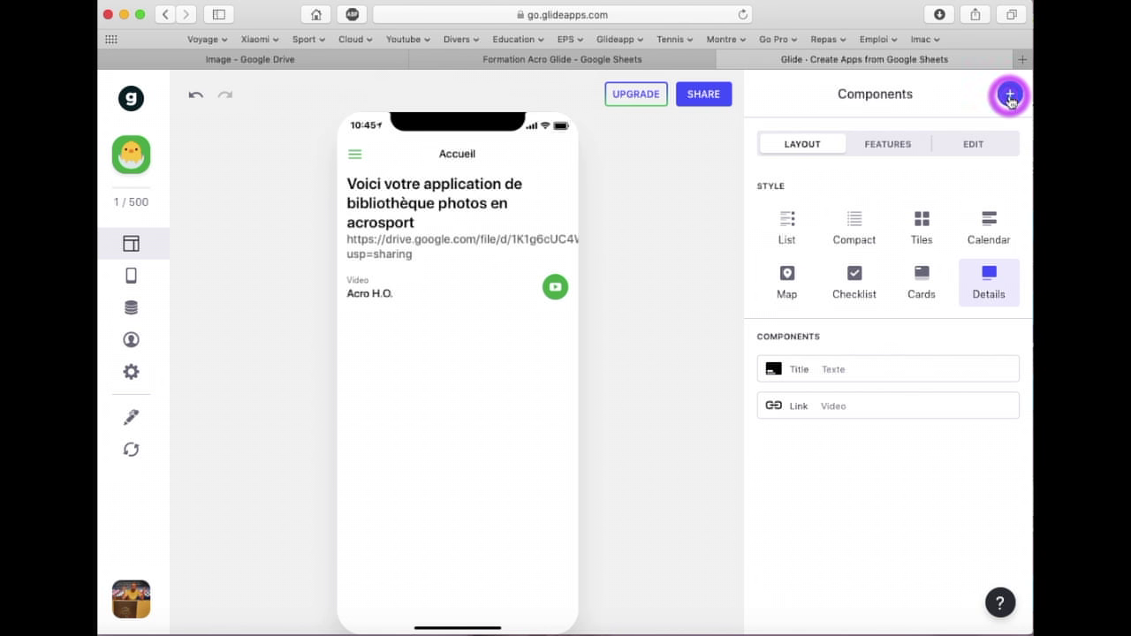
In the spreadsheet, inspect the Photo, Texte and Video columns A to C
click(1009, 95)
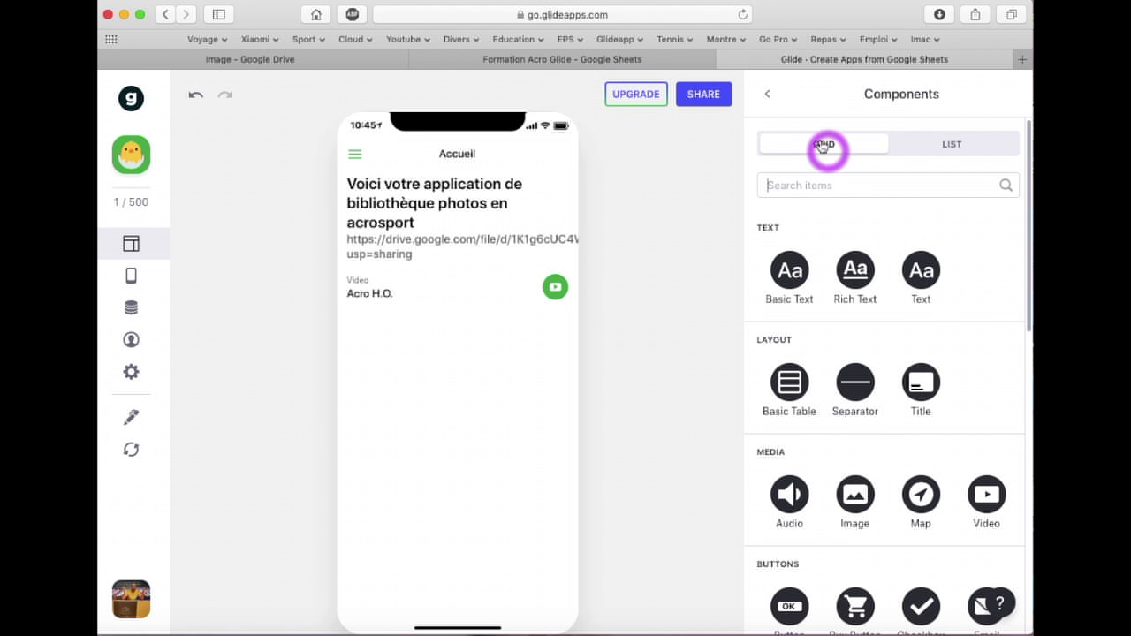
click(767, 93)
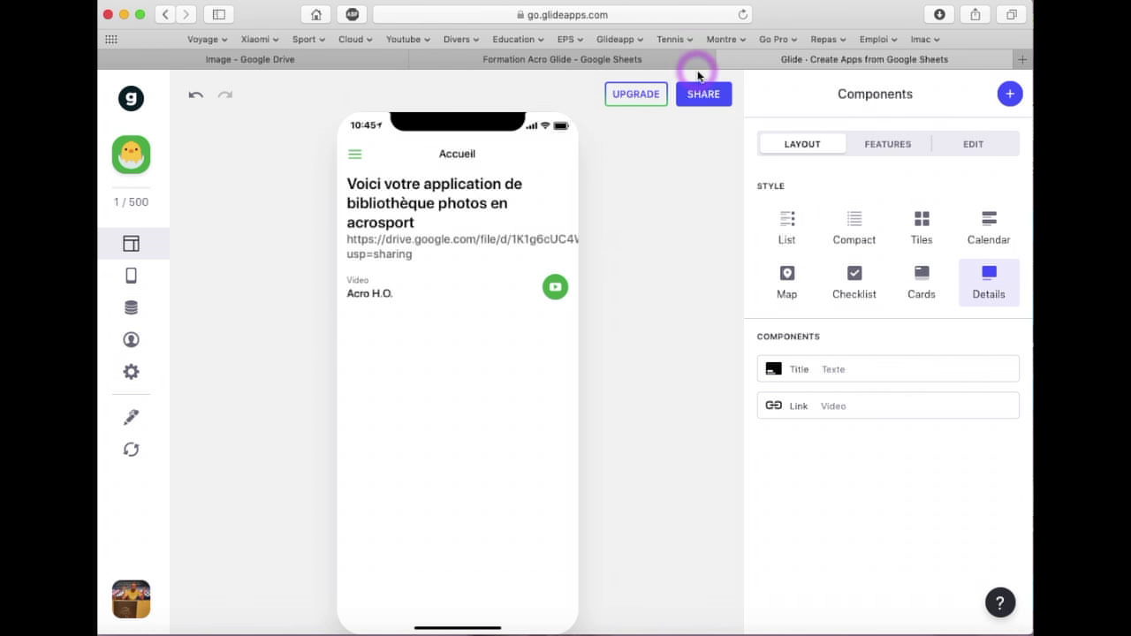
click(579, 59)
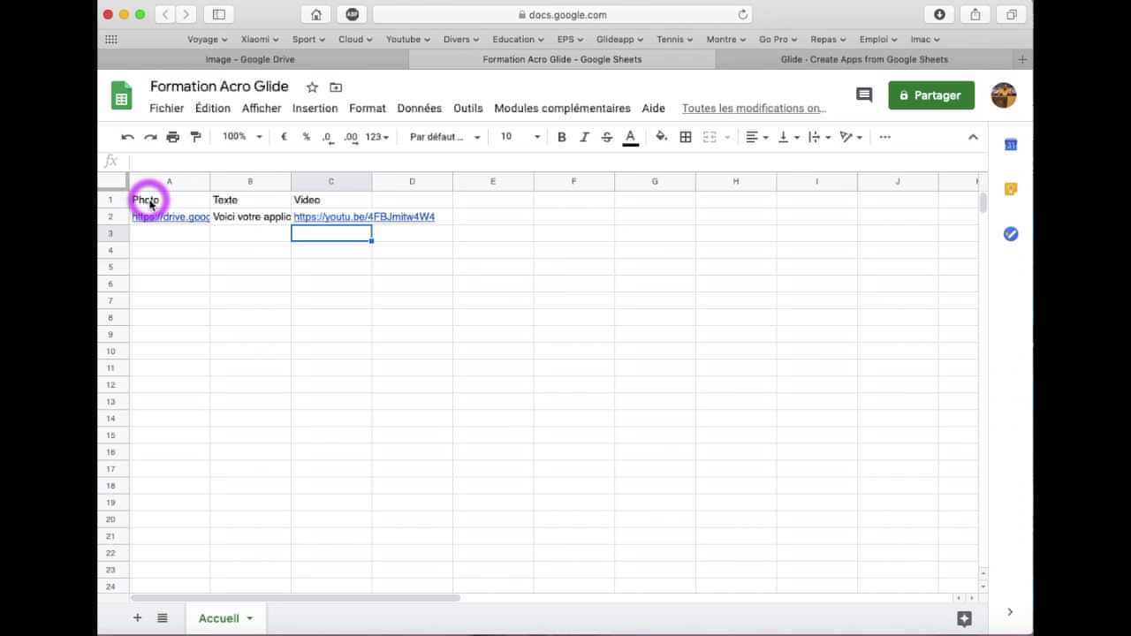
click(148, 202)
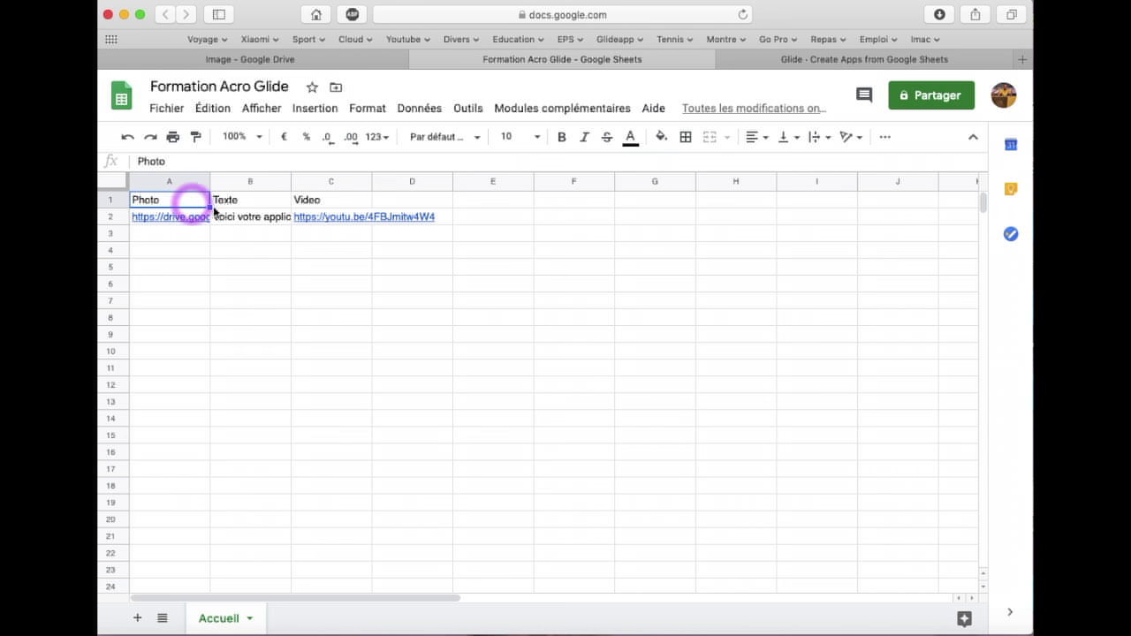
click(192, 183)
click(278, 183)
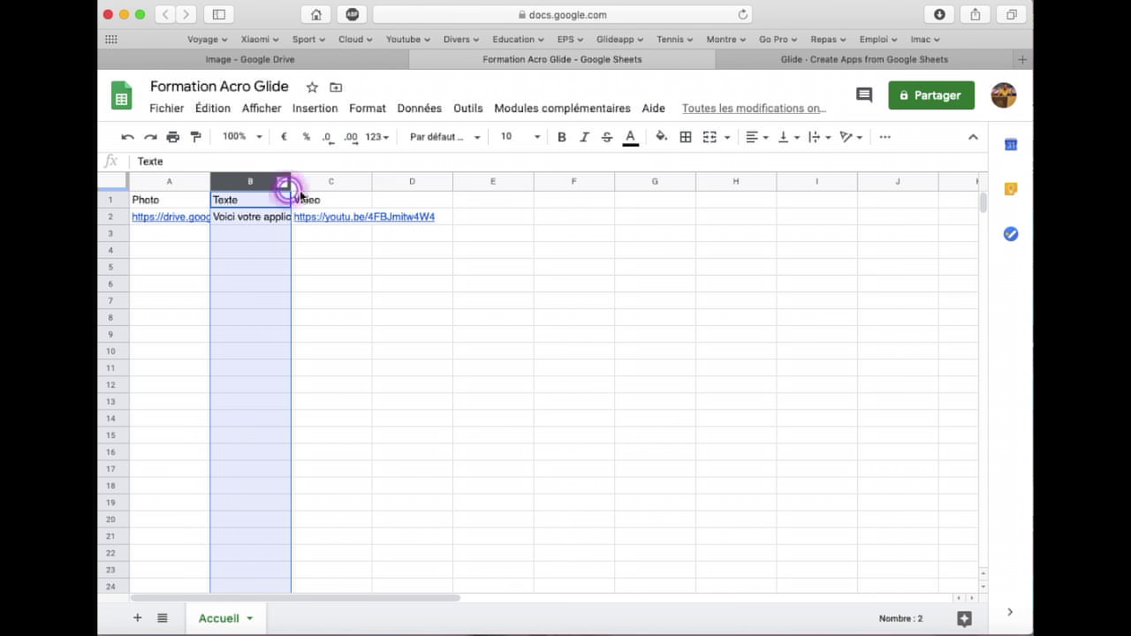
click(330, 183)
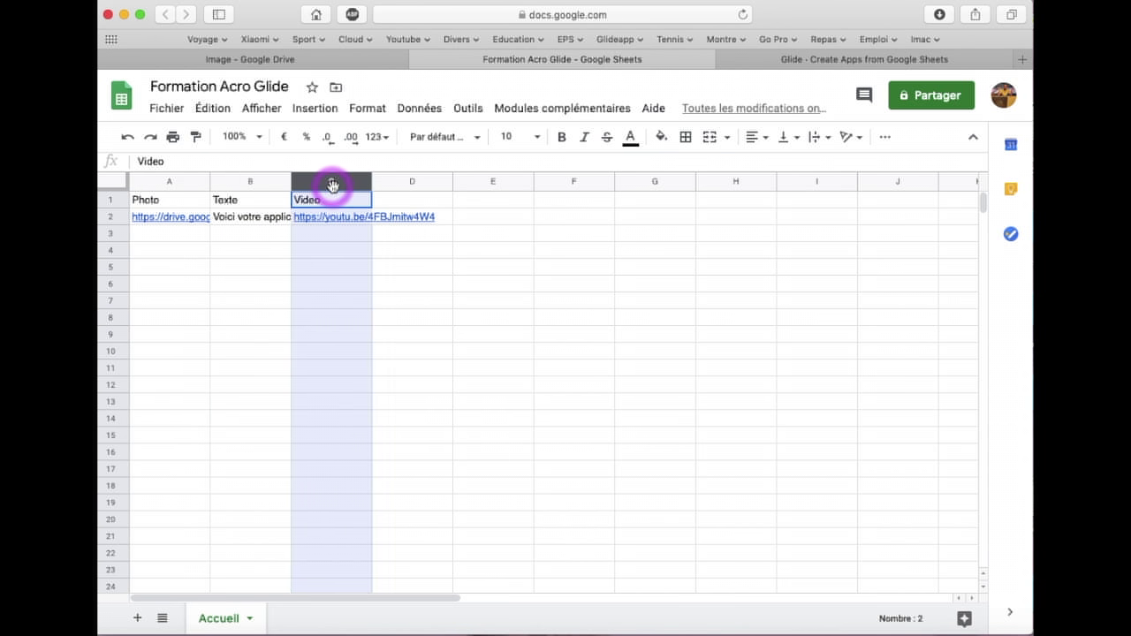
click(178, 203)
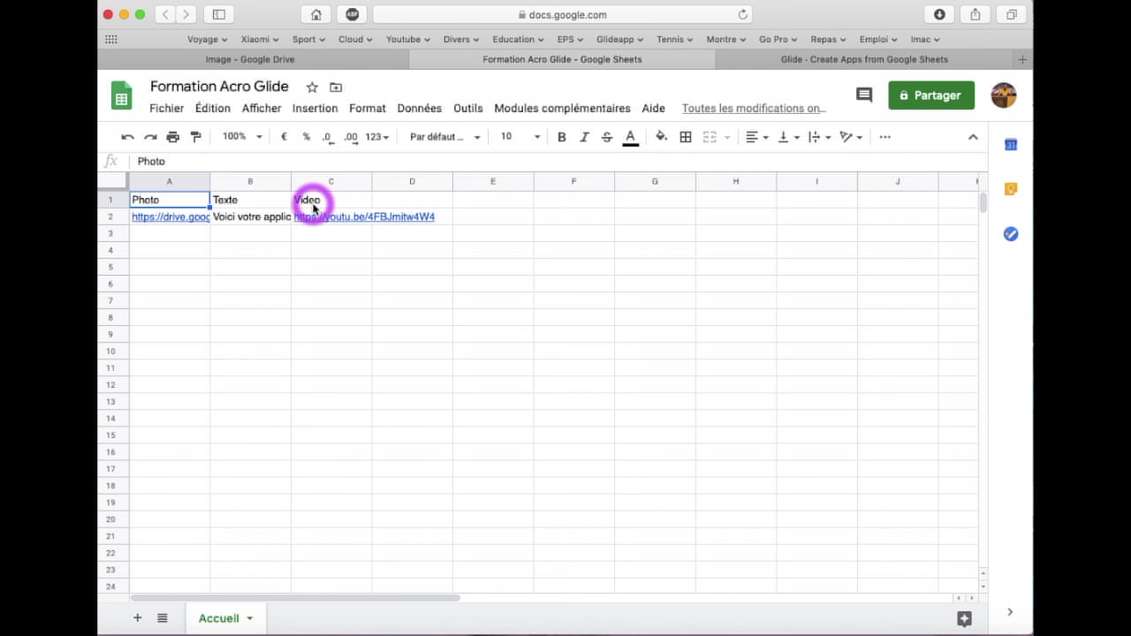
Compare the sheet with the Glide builder by switching back and forth, ending on Accueil
click(750, 62)
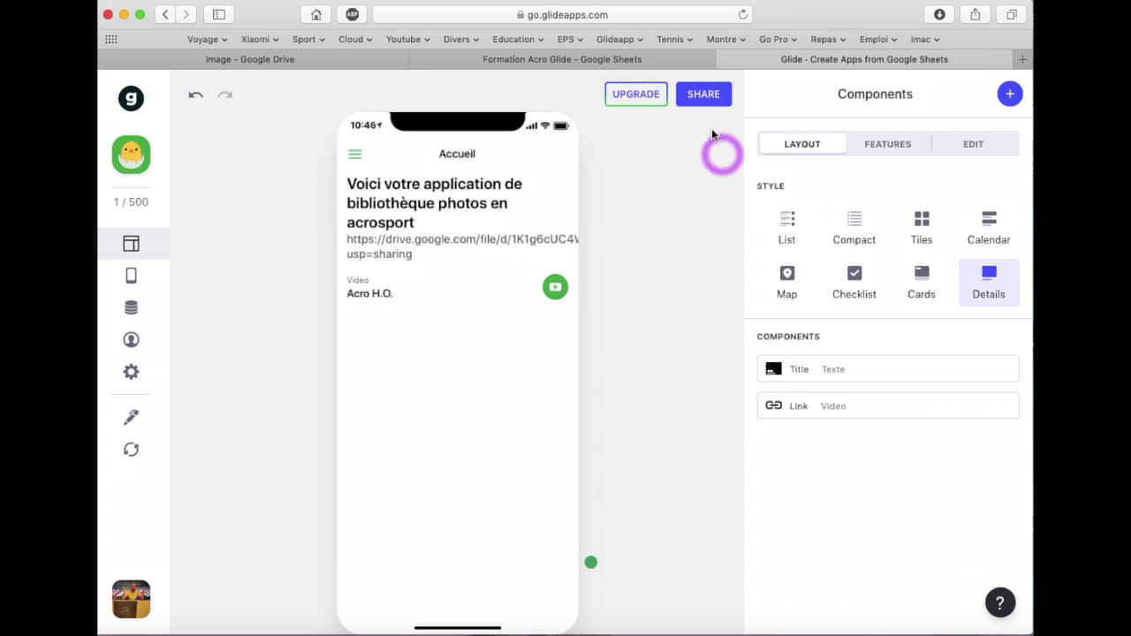
click(671, 60)
click(747, 62)
click(703, 66)
click(747, 58)
click(682, 58)
click(750, 58)
click(691, 60)
click(757, 59)
click(695, 60)
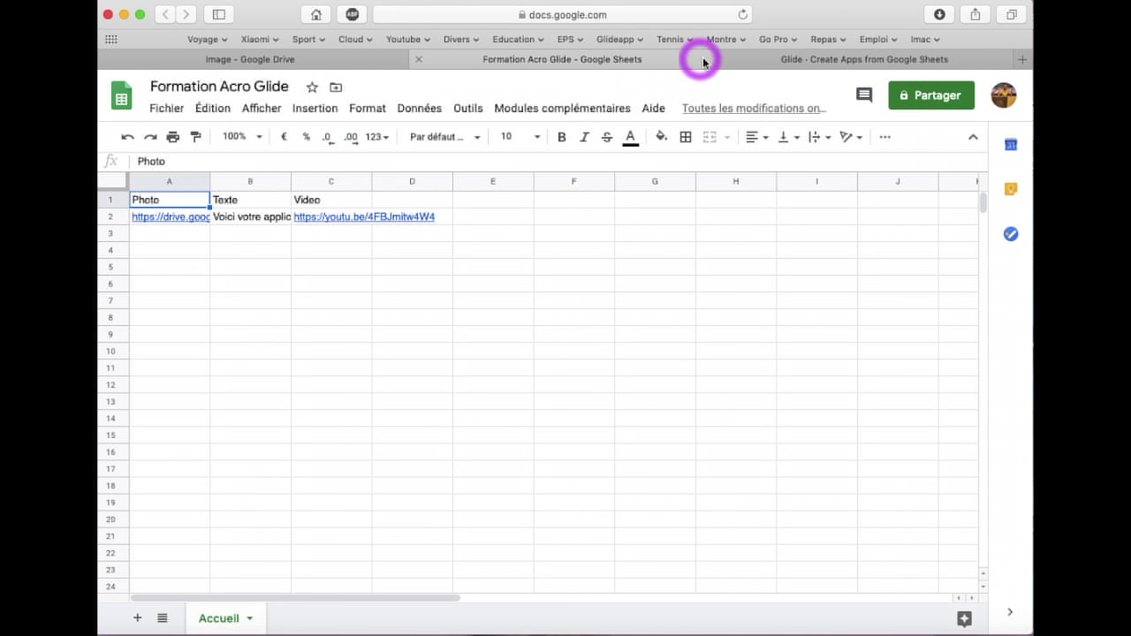
click(746, 62)
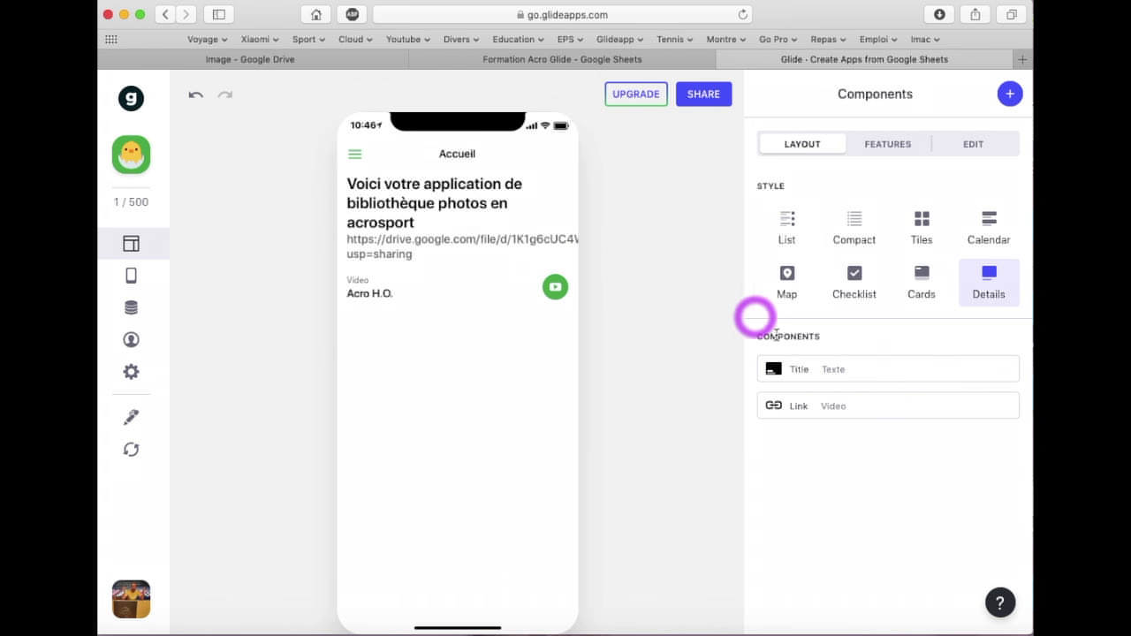
mouse_move(894, 367)
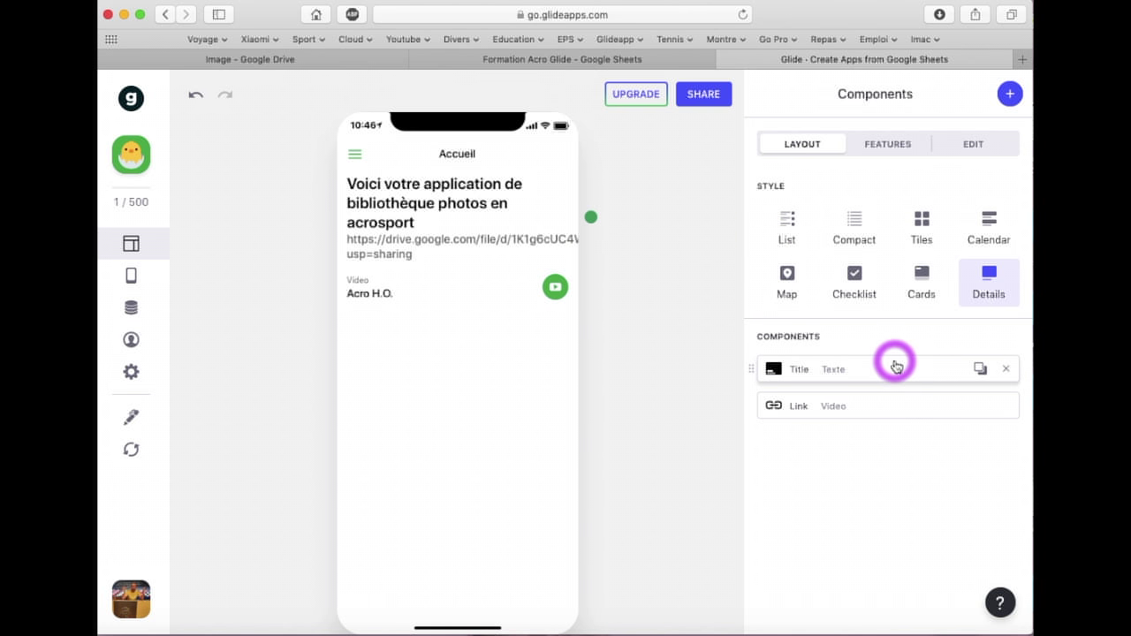
click(661, 58)
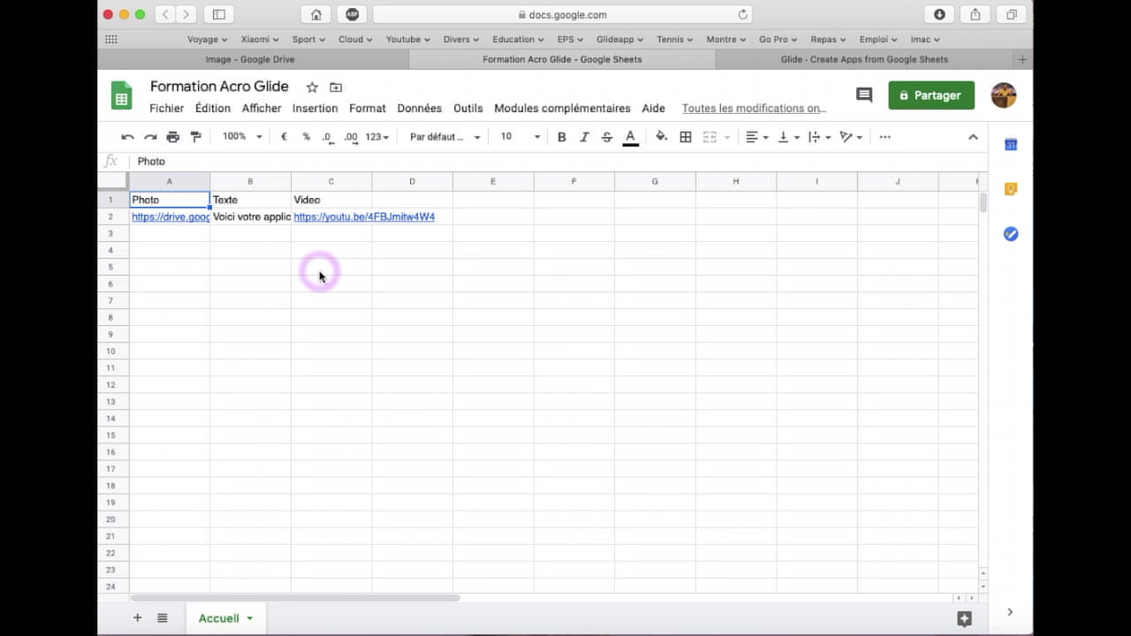
click(795, 60)
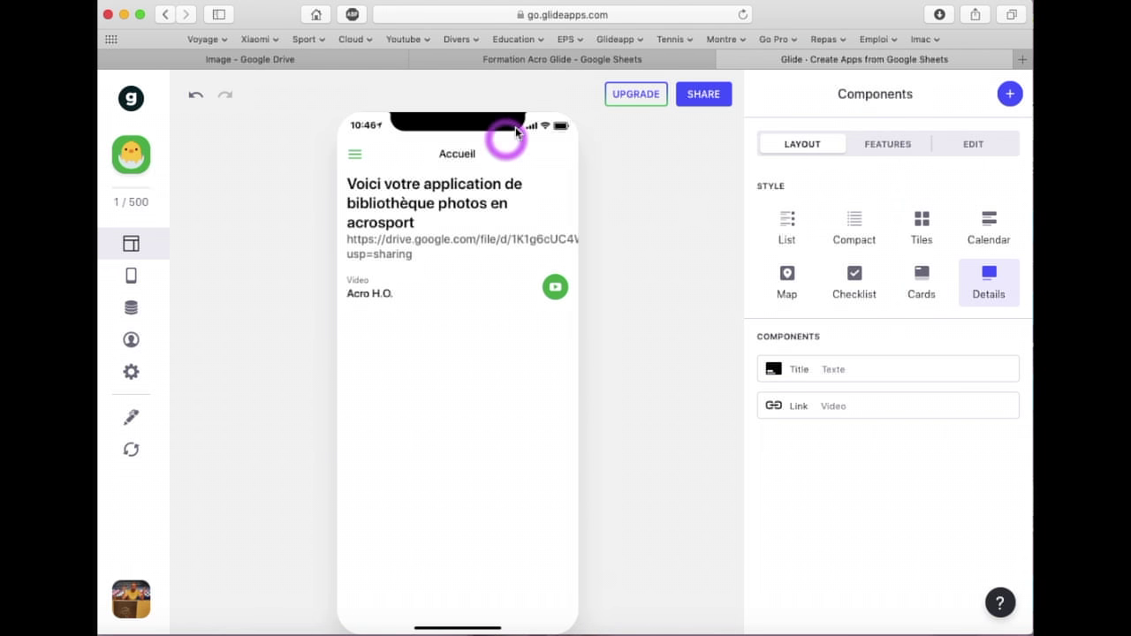
mouse_move(830, 375)
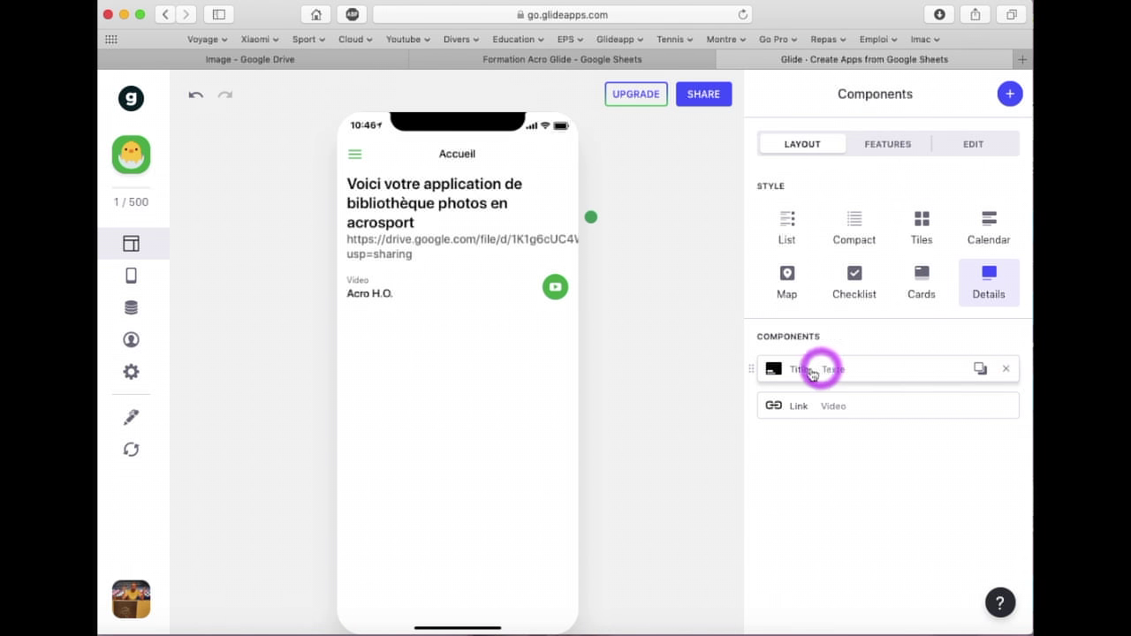
Remove the Title and Link components and add an Image component sourced from Photo
click(1006, 369)
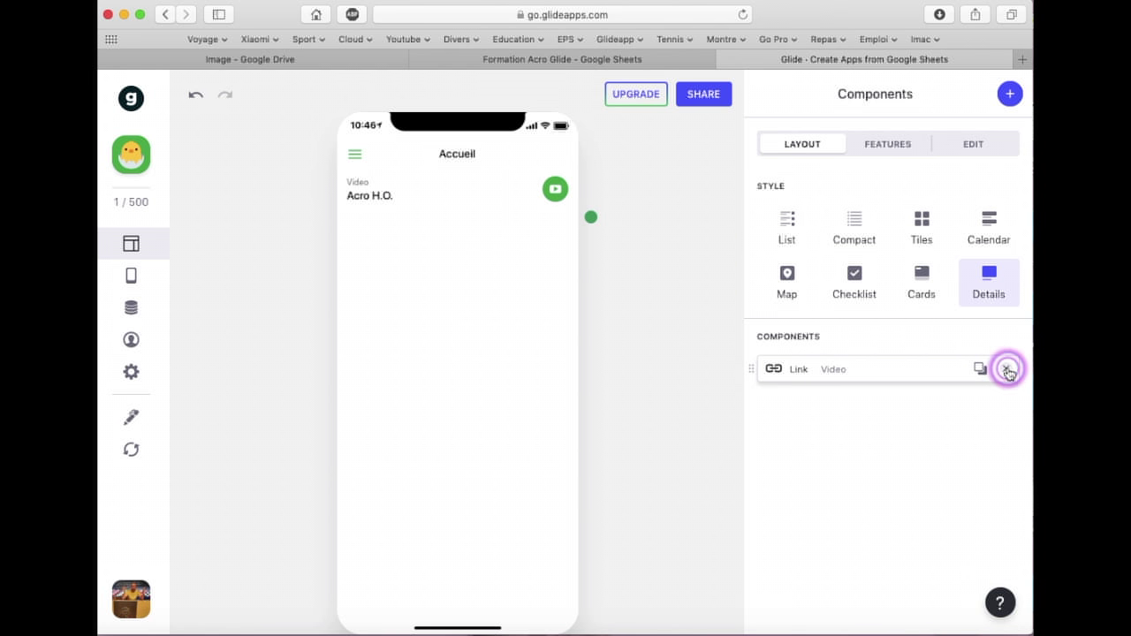
click(1006, 369)
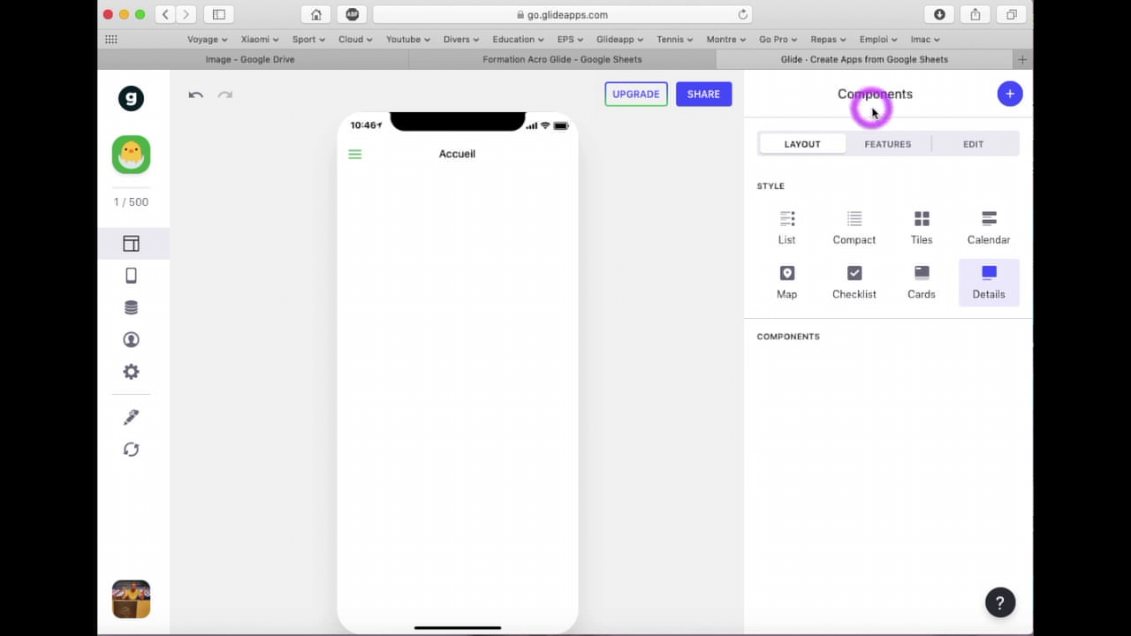
click(1009, 95)
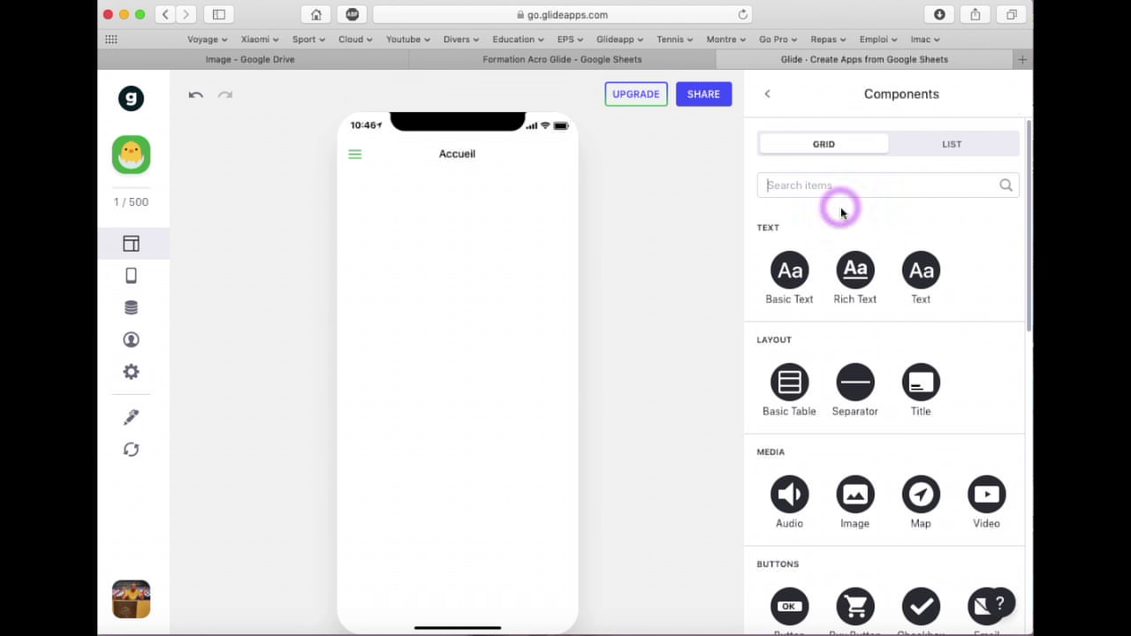
scroll(877, 332, down, 4)
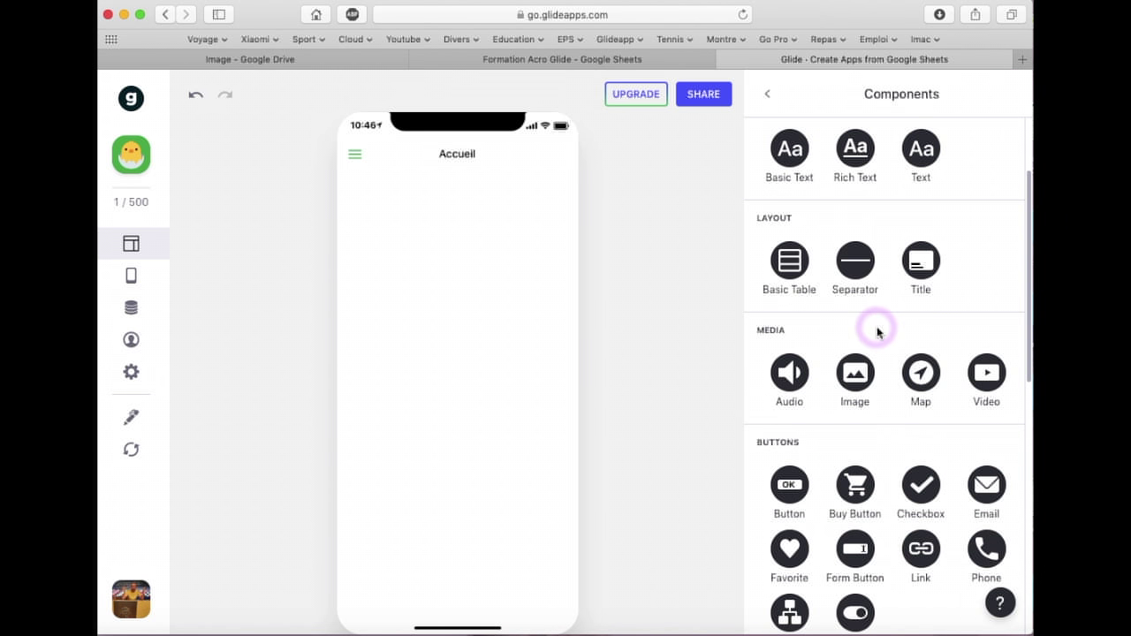
scroll(877, 332, down, 2)
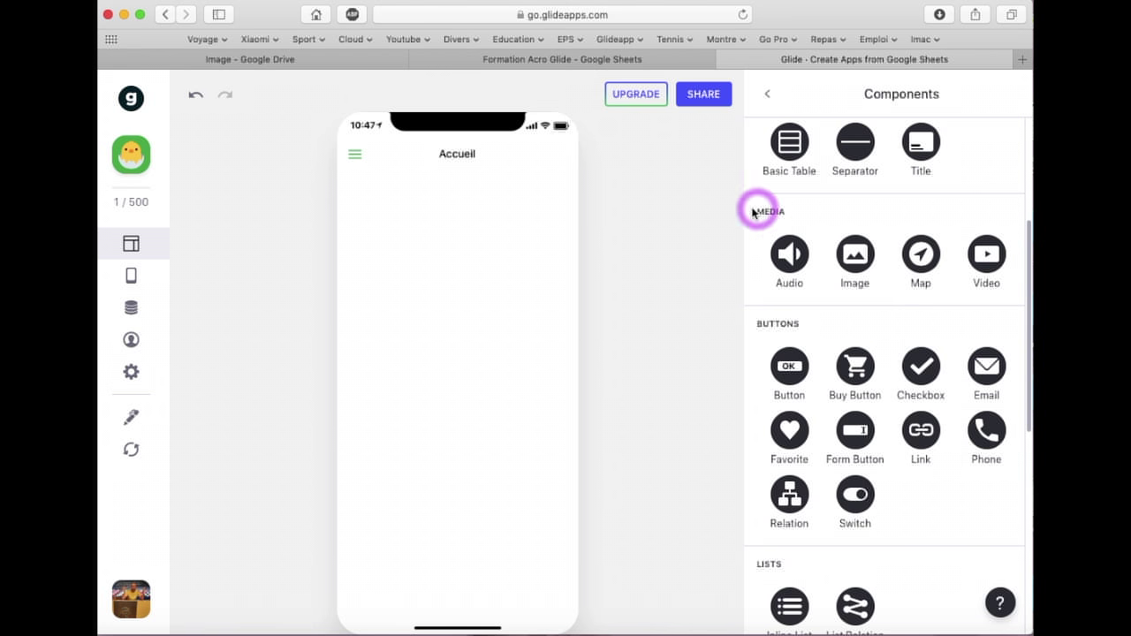
click(854, 265)
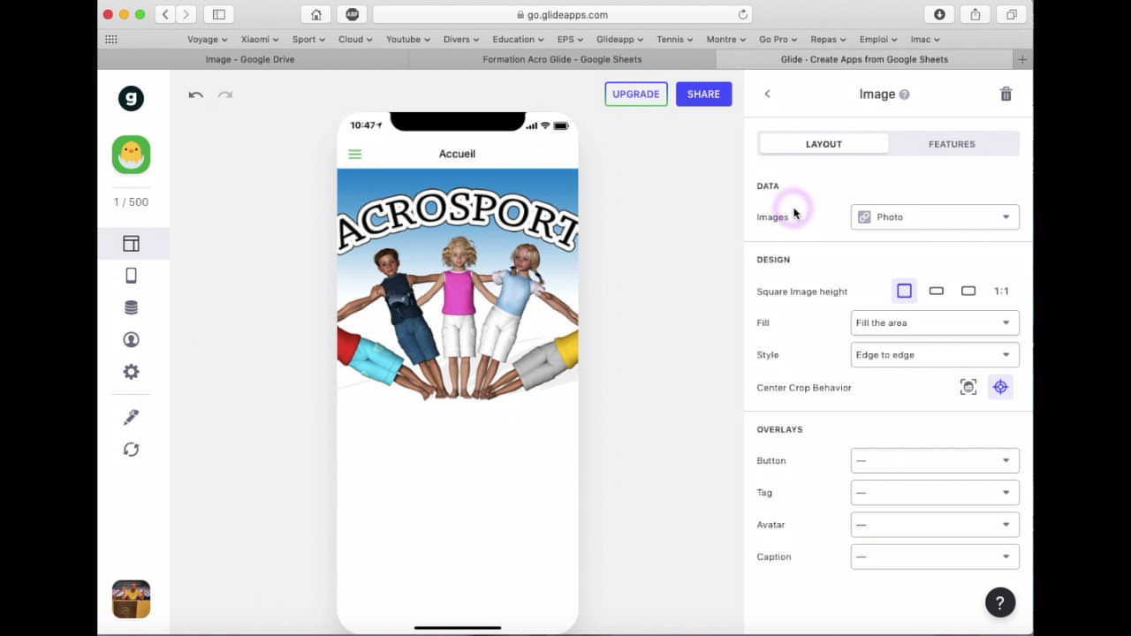
click(1007, 220)
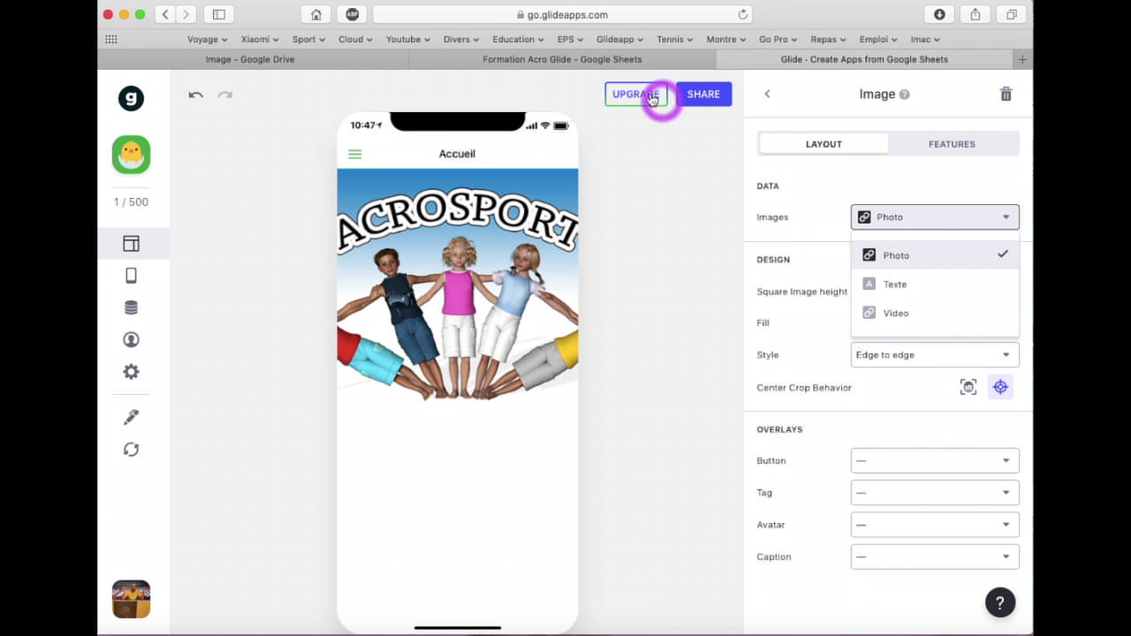
click(629, 61)
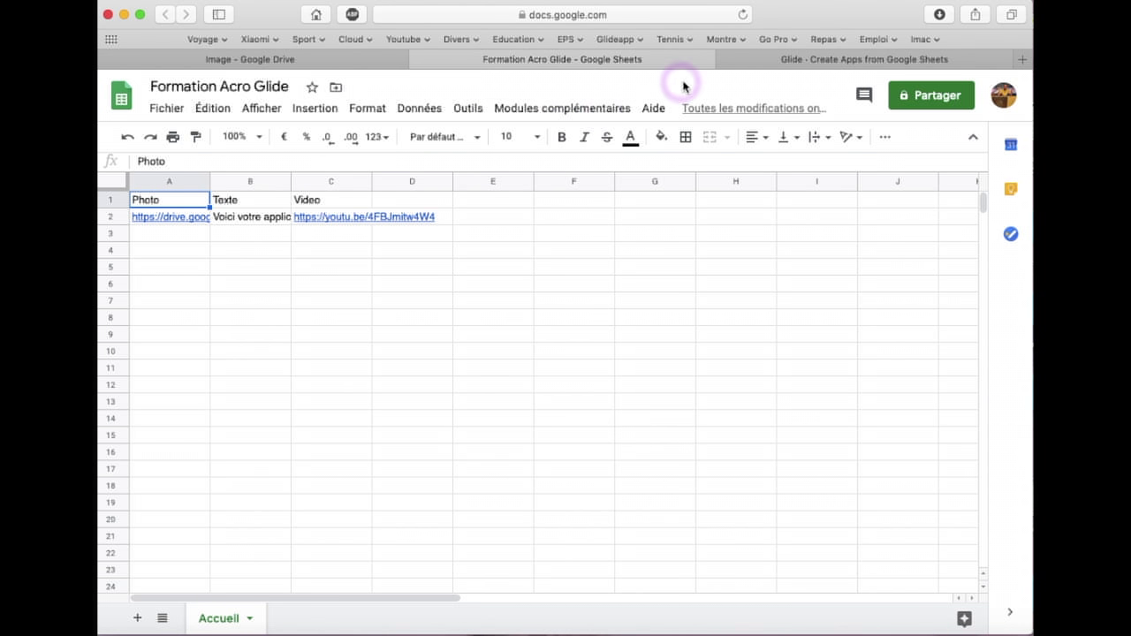
click(750, 58)
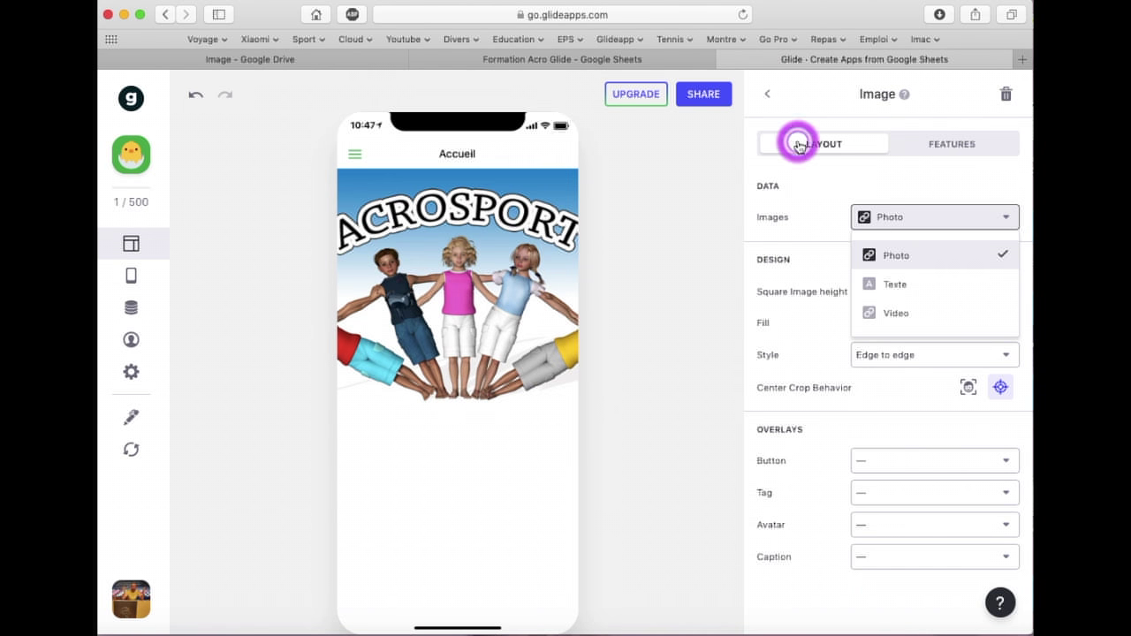
click(923, 256)
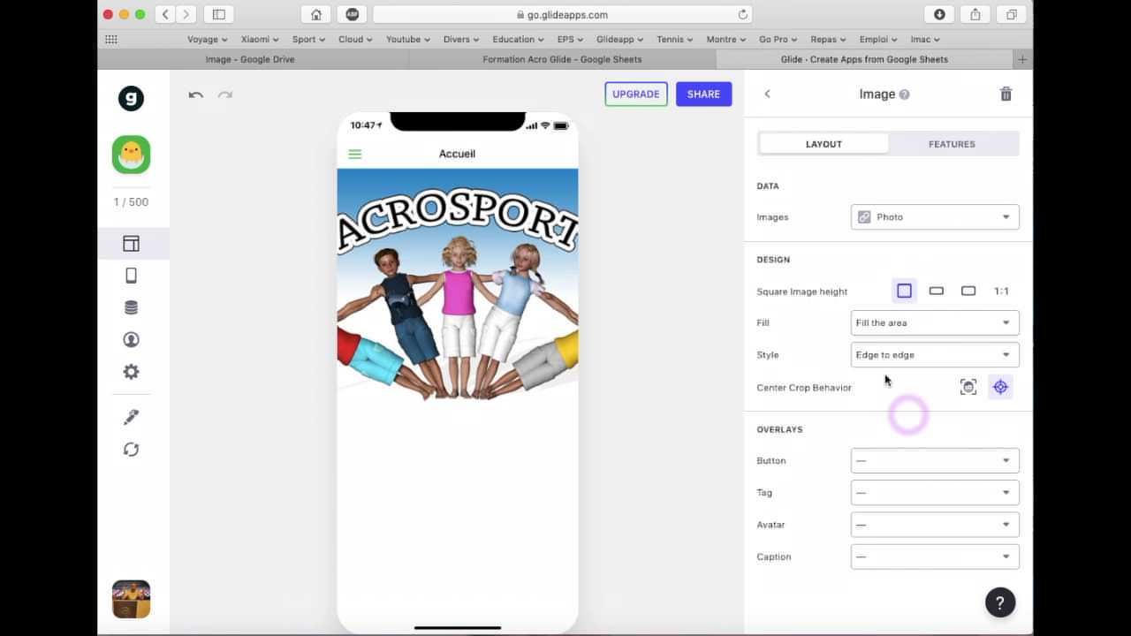
Try the 4:1, 3:2 and original image heights, and set the style to Inset with content
click(936, 291)
click(968, 290)
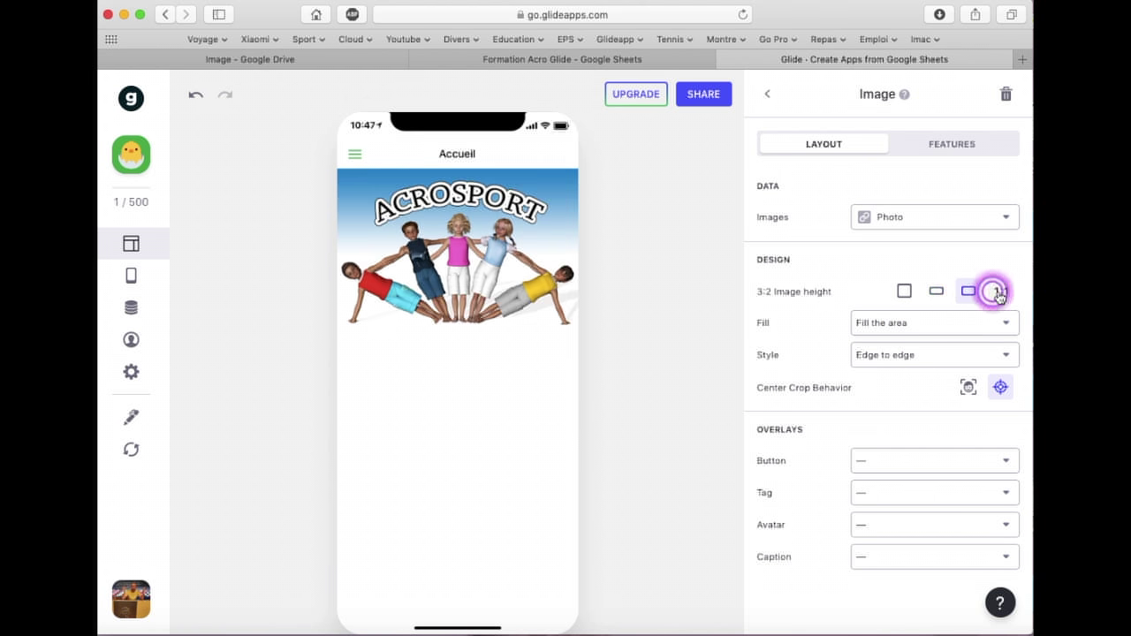
click(999, 291)
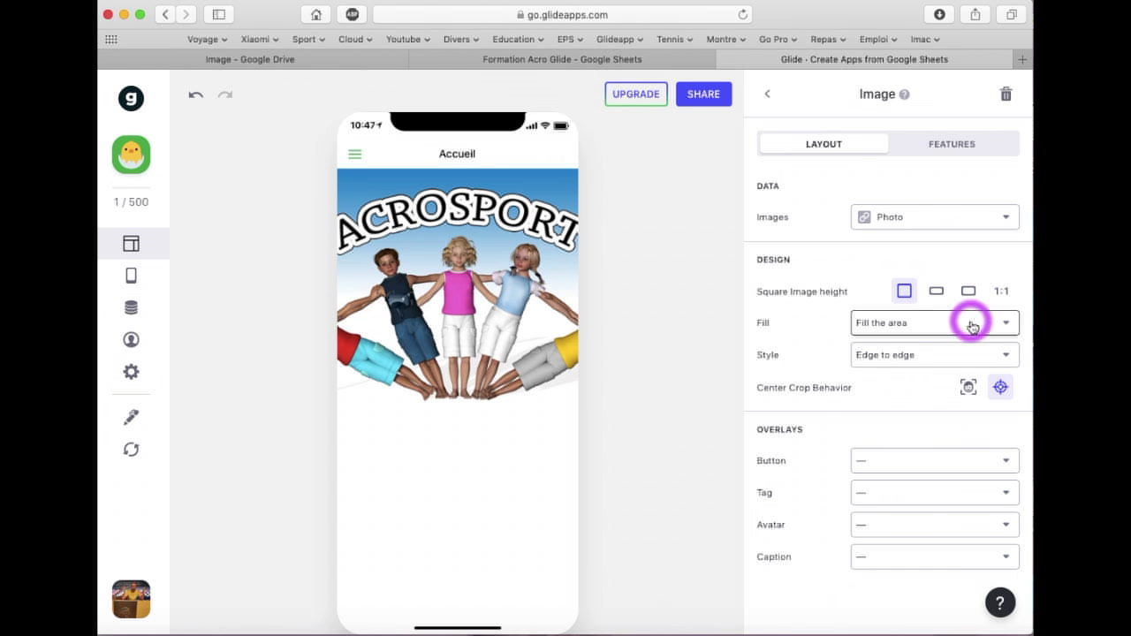
click(944, 356)
click(899, 418)
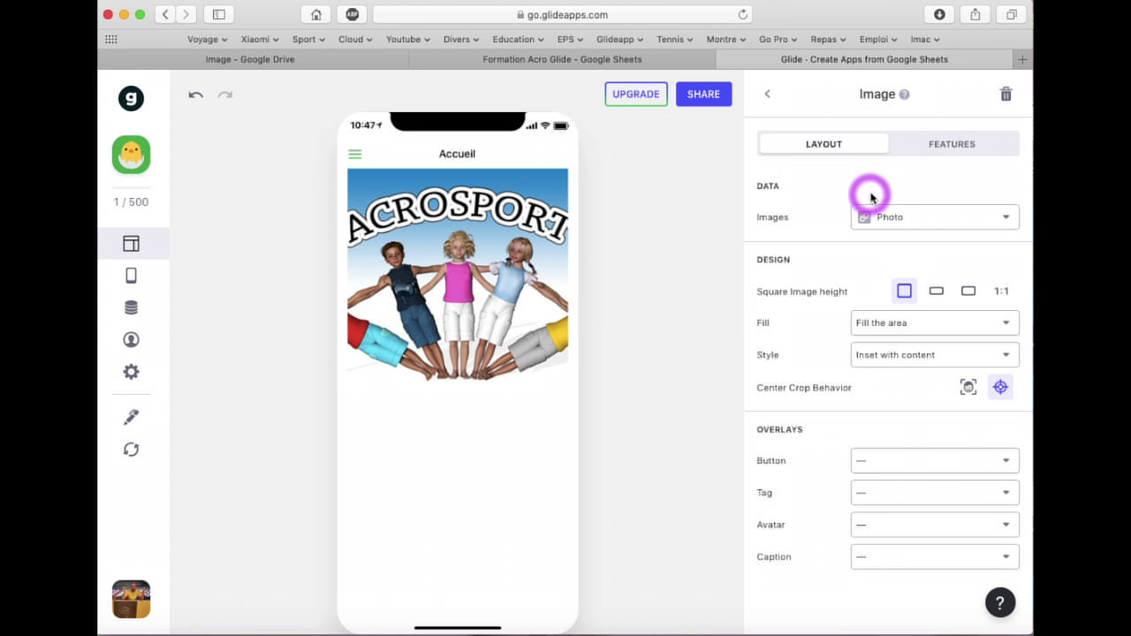
click(770, 97)
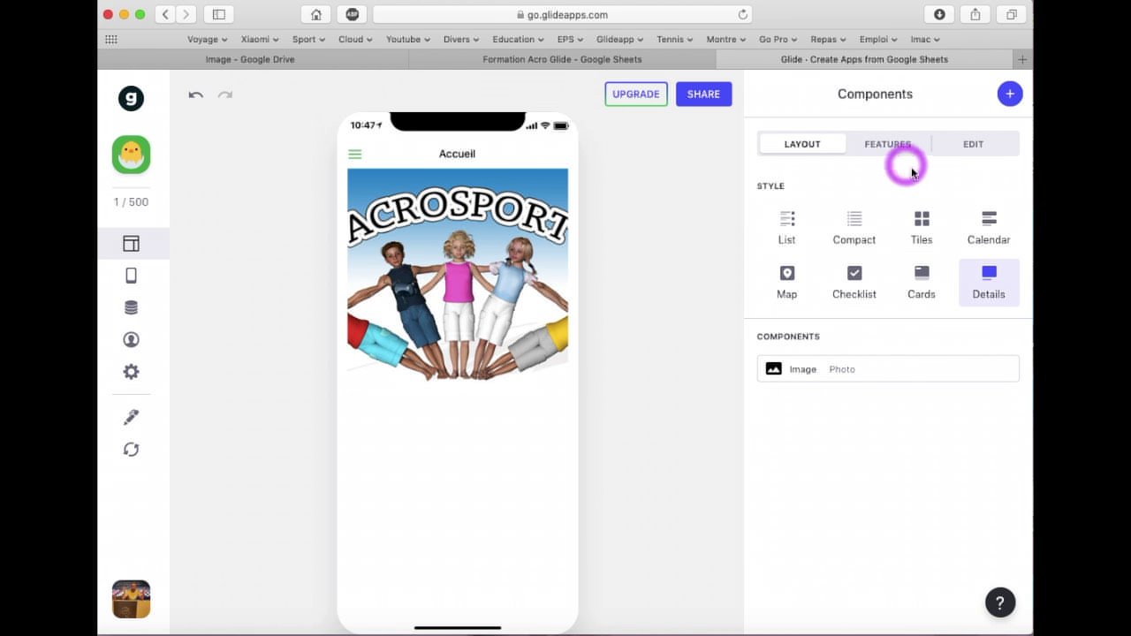
click(1009, 97)
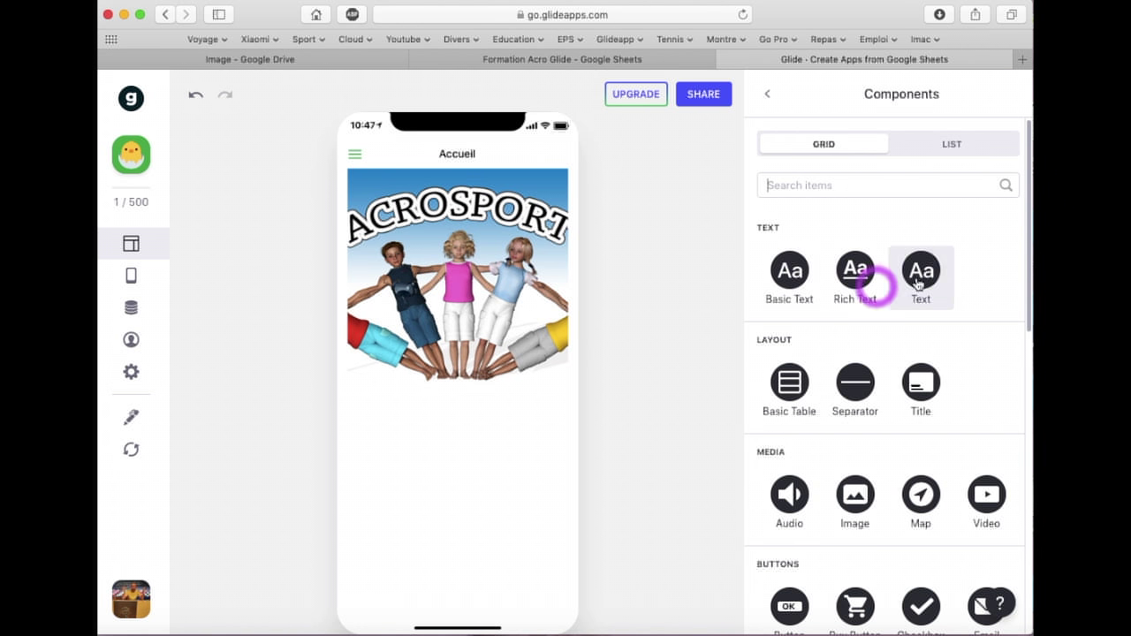
Add a Text component bound to Texte, styled Headline 1 and centre-aligned, below the image
click(801, 287)
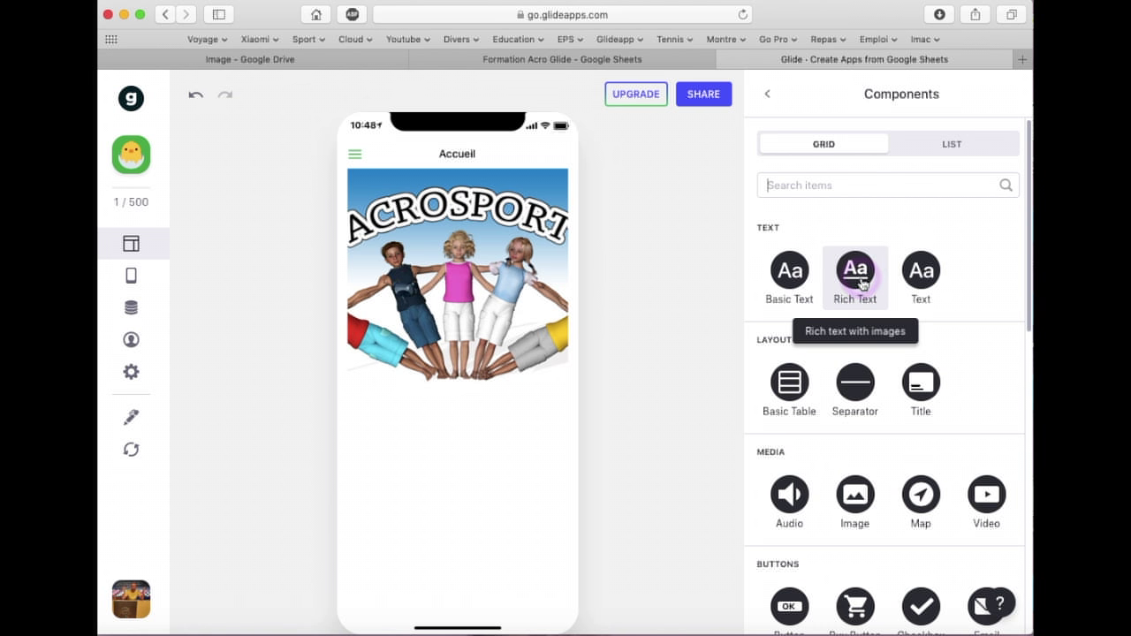
click(922, 272)
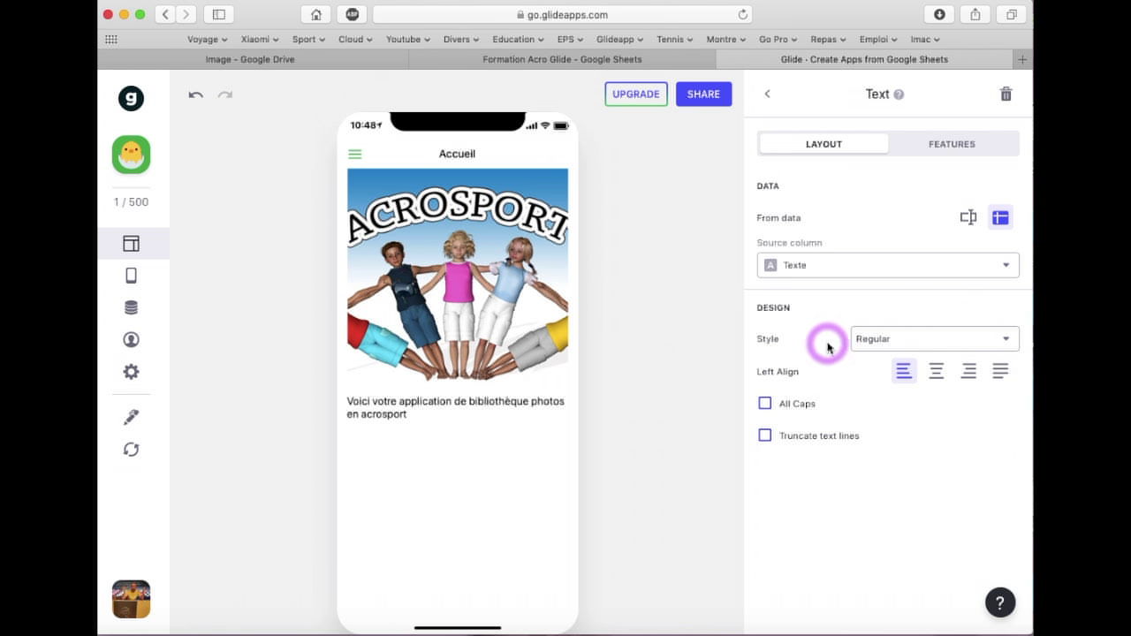
click(949, 342)
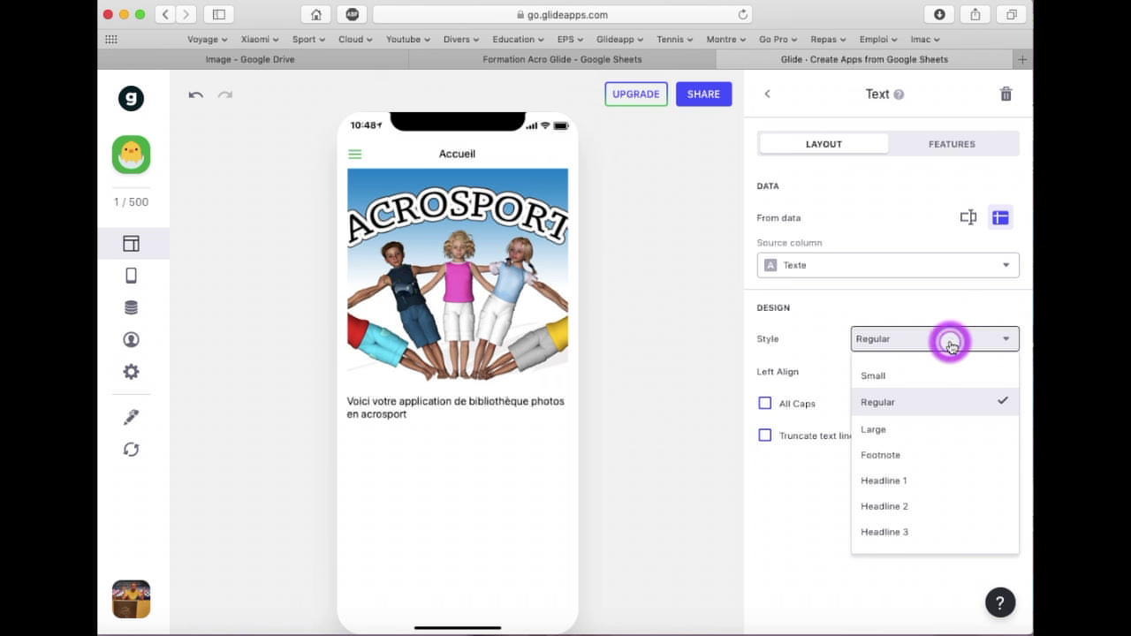
click(896, 378)
click(928, 336)
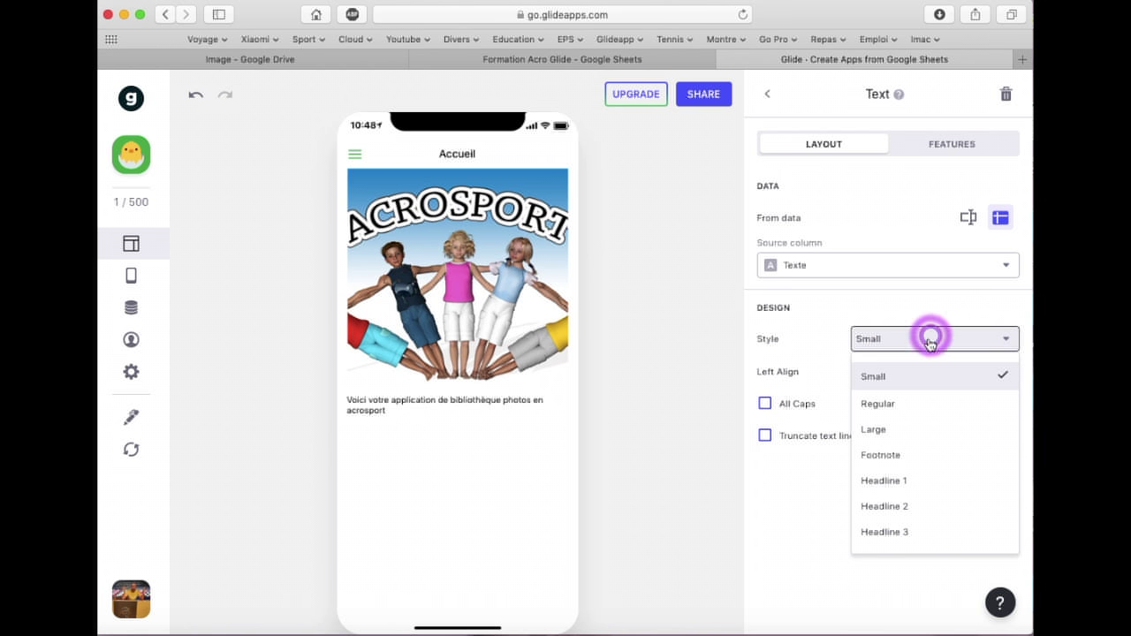
click(885, 429)
click(927, 339)
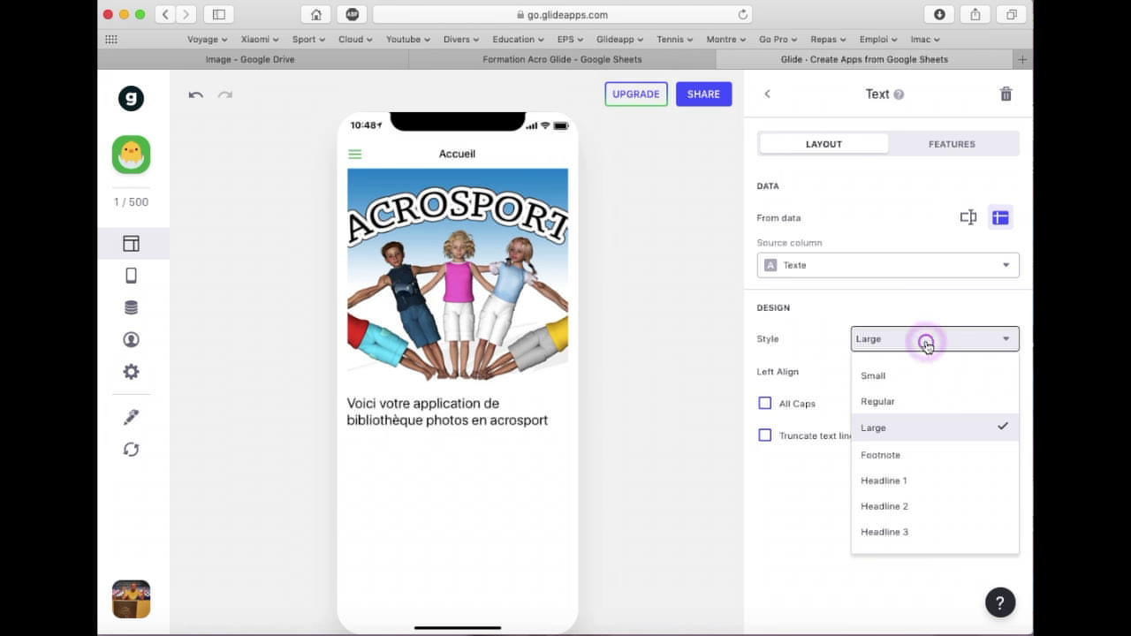
click(899, 482)
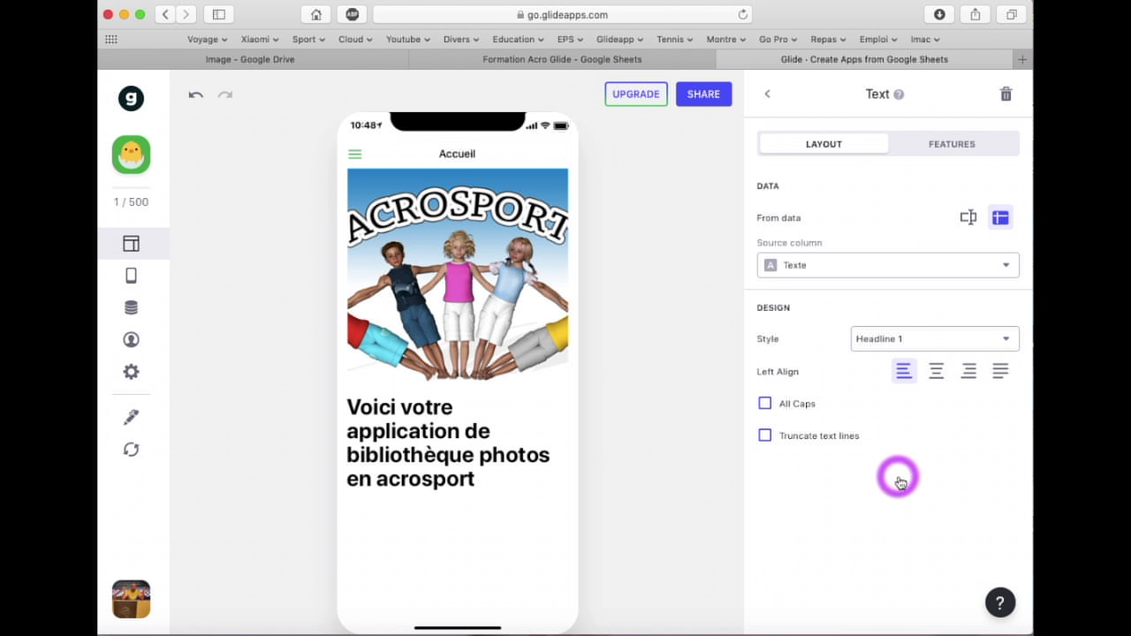
click(939, 371)
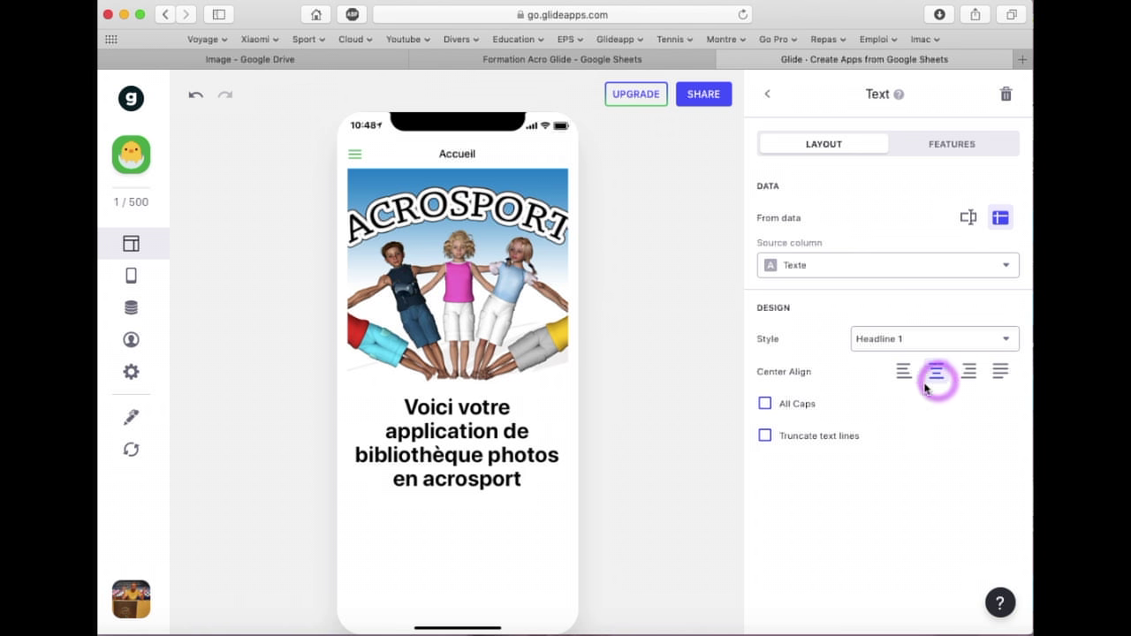
click(769, 96)
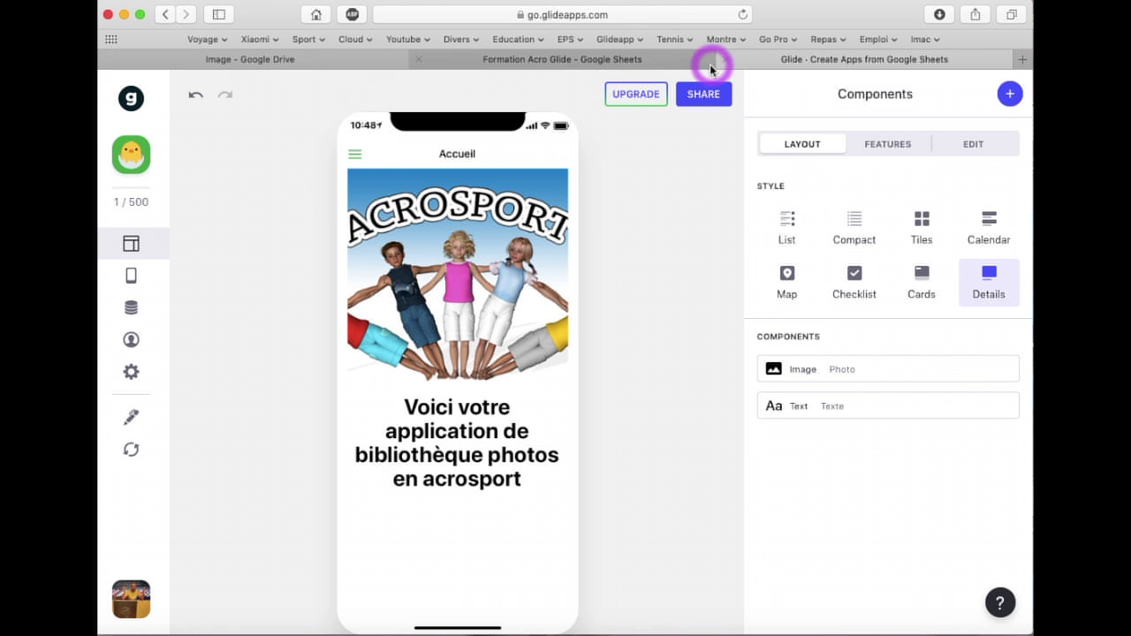
Add a Media Video component for Acro H.O. below the welcome text
click(1011, 96)
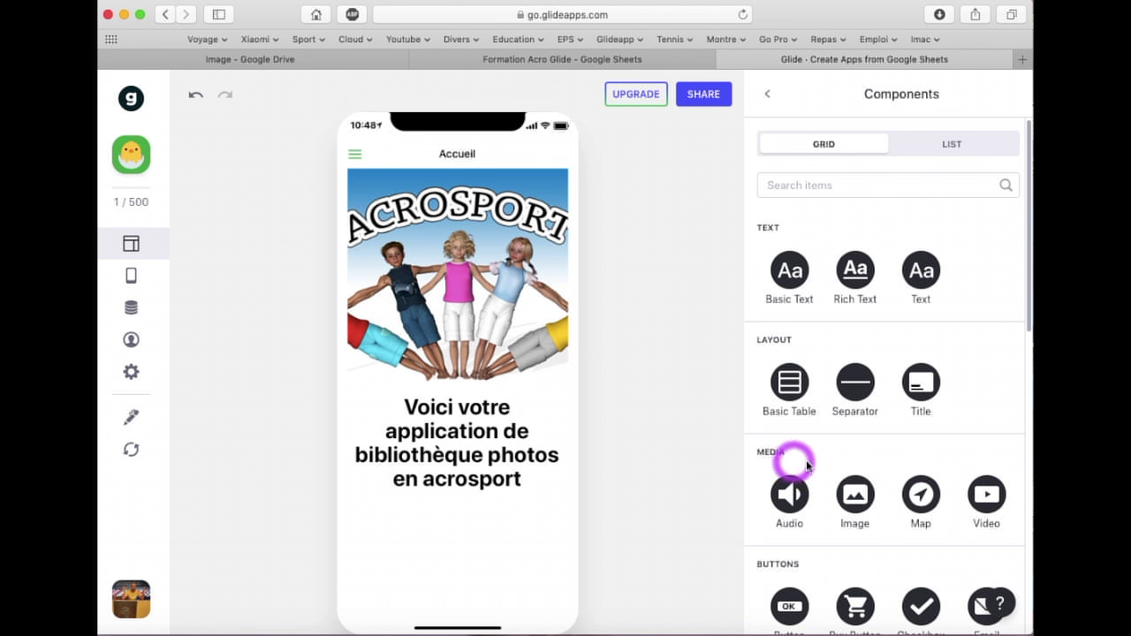
click(987, 499)
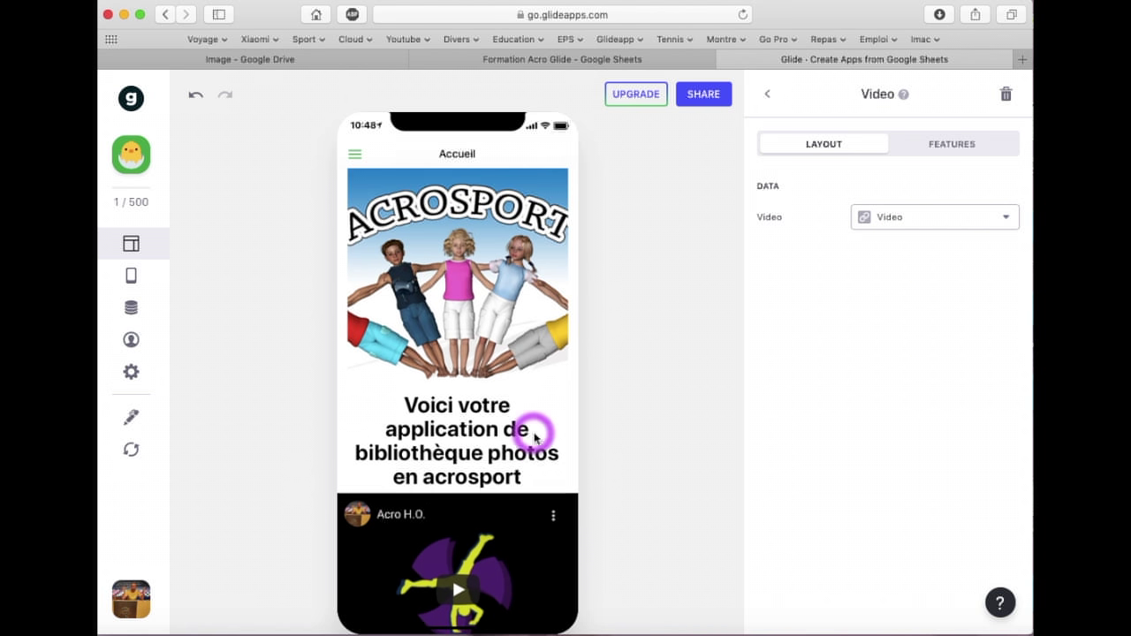
scroll(530, 440, down, 2)
scroll(473, 327, up, 2)
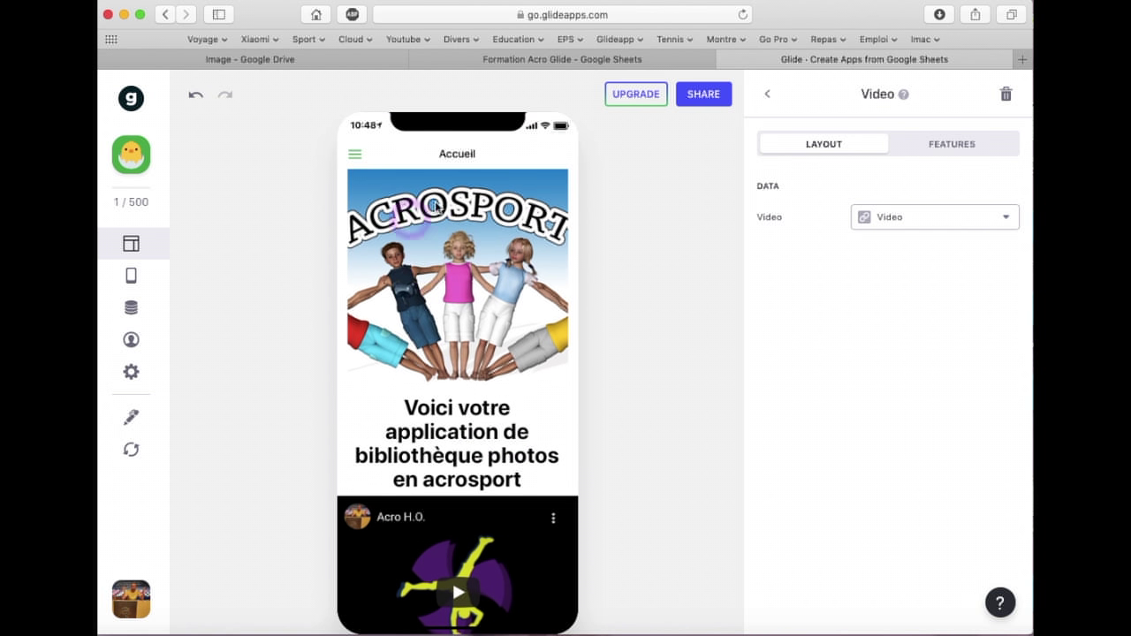
scroll(470, 325, down, 2)
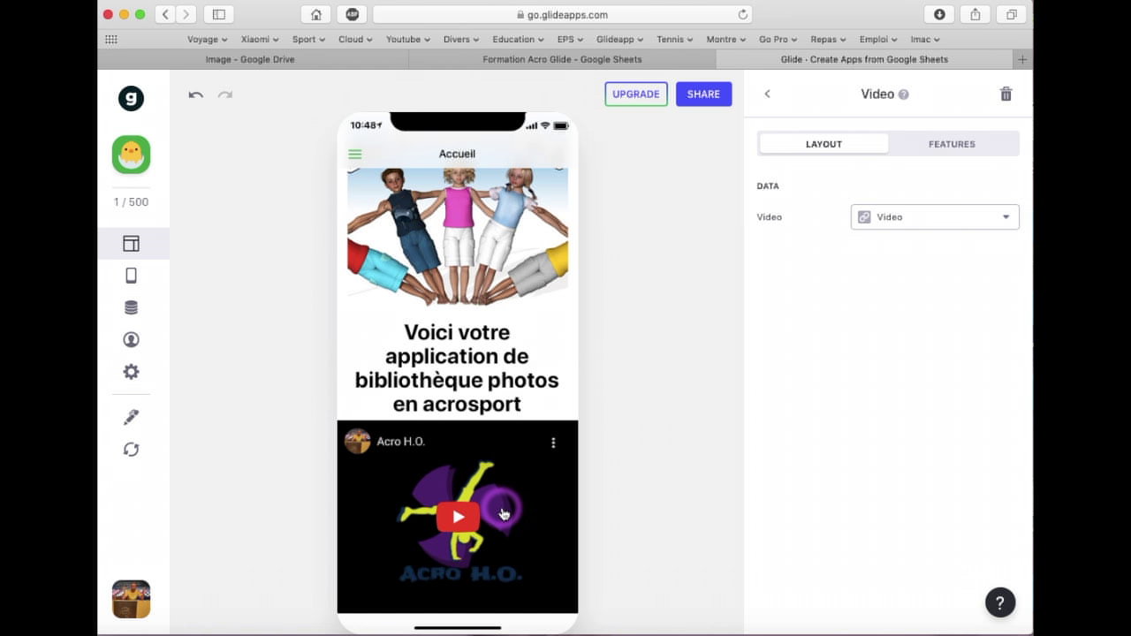
click(613, 60)
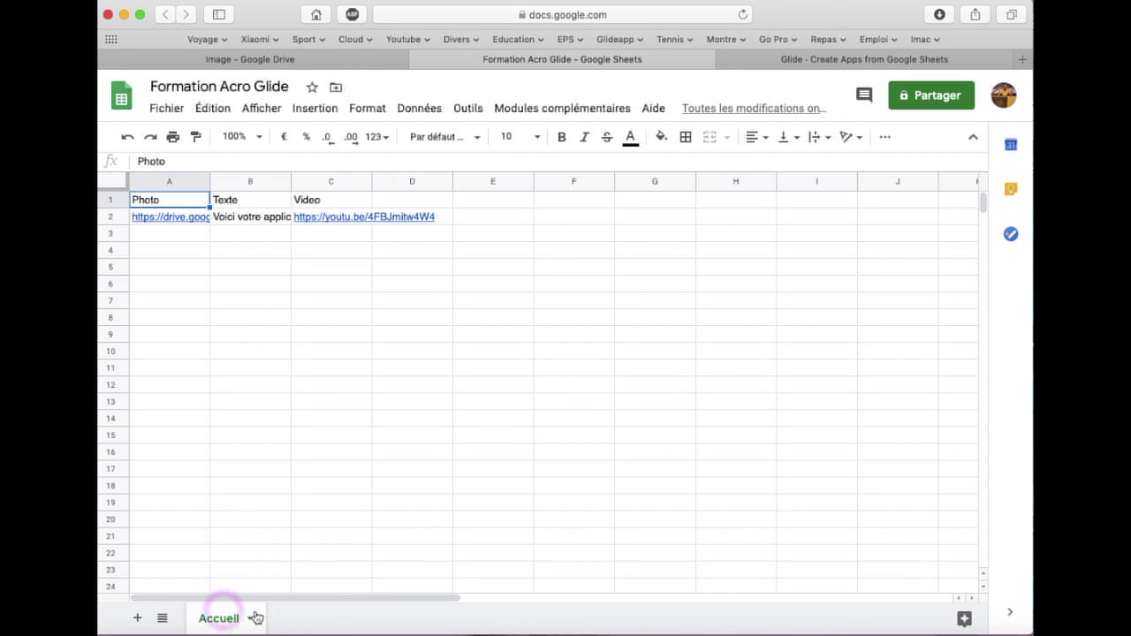
Add a new blank sheet and rename it Duo
click(139, 618)
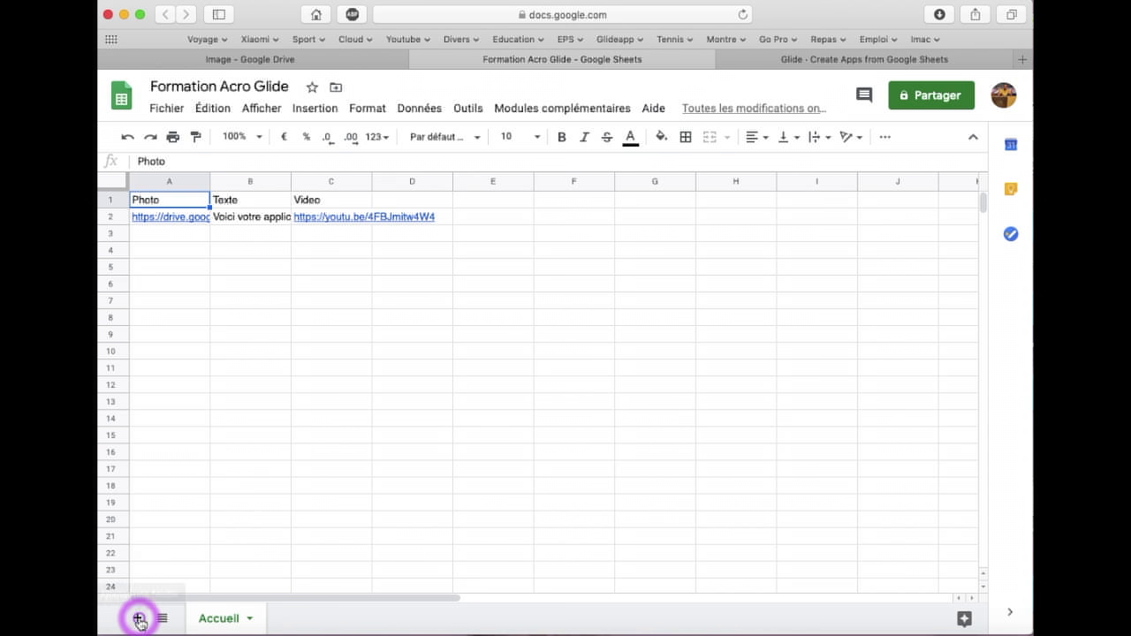
click(336, 619)
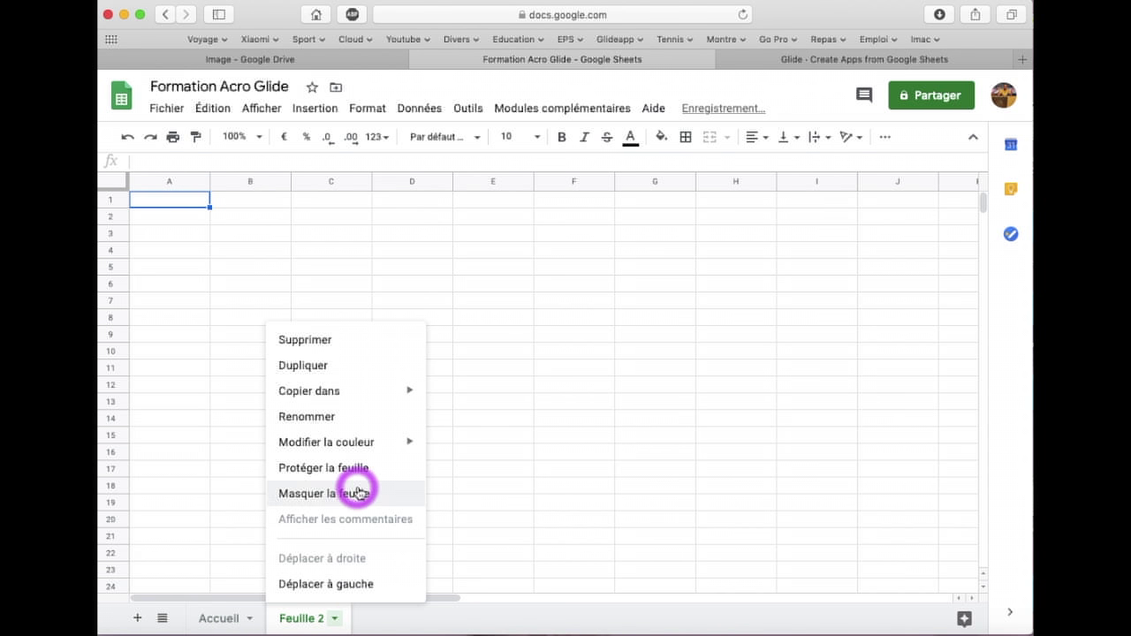
click(328, 417)
text(Duo)
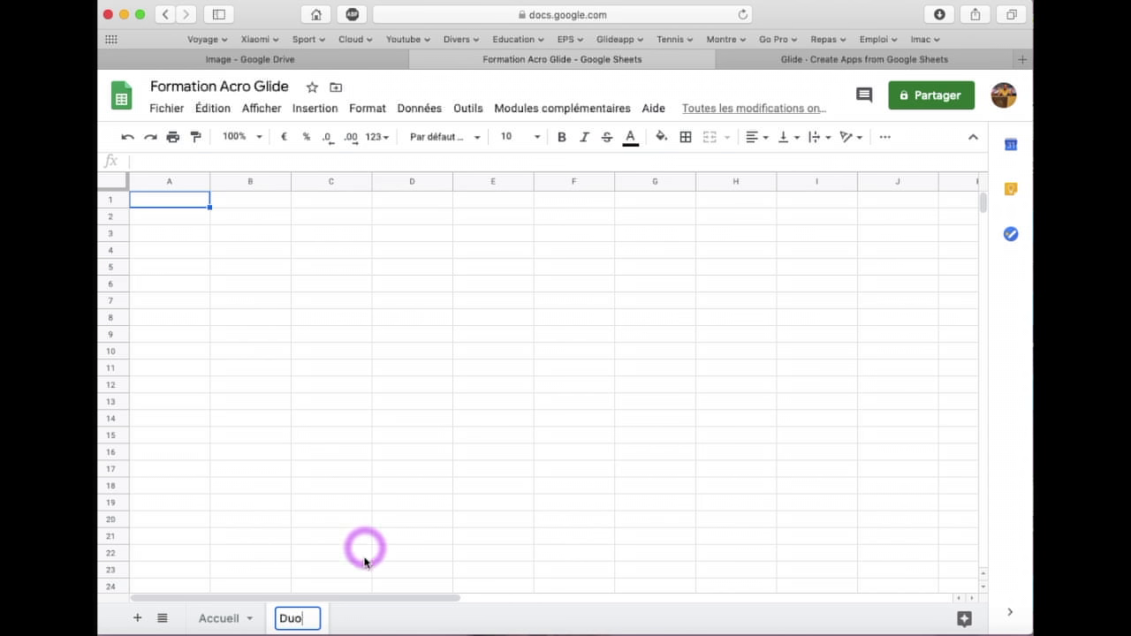
click(314, 469)
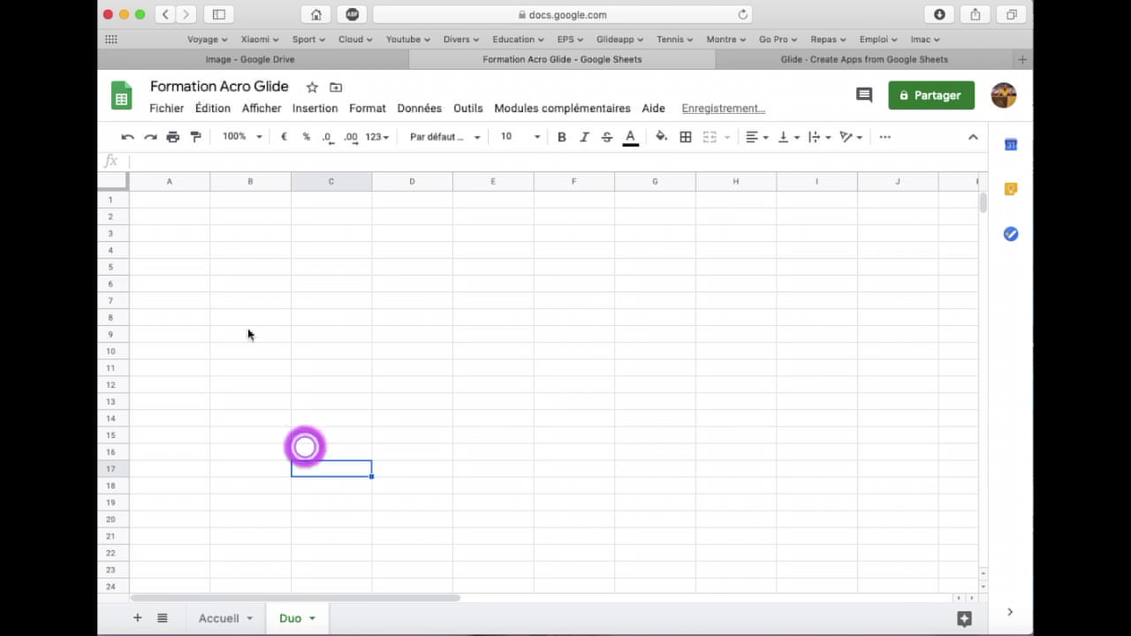
Enter the headers Repère, image and groupe in cells A1 to C1
click(181, 202)
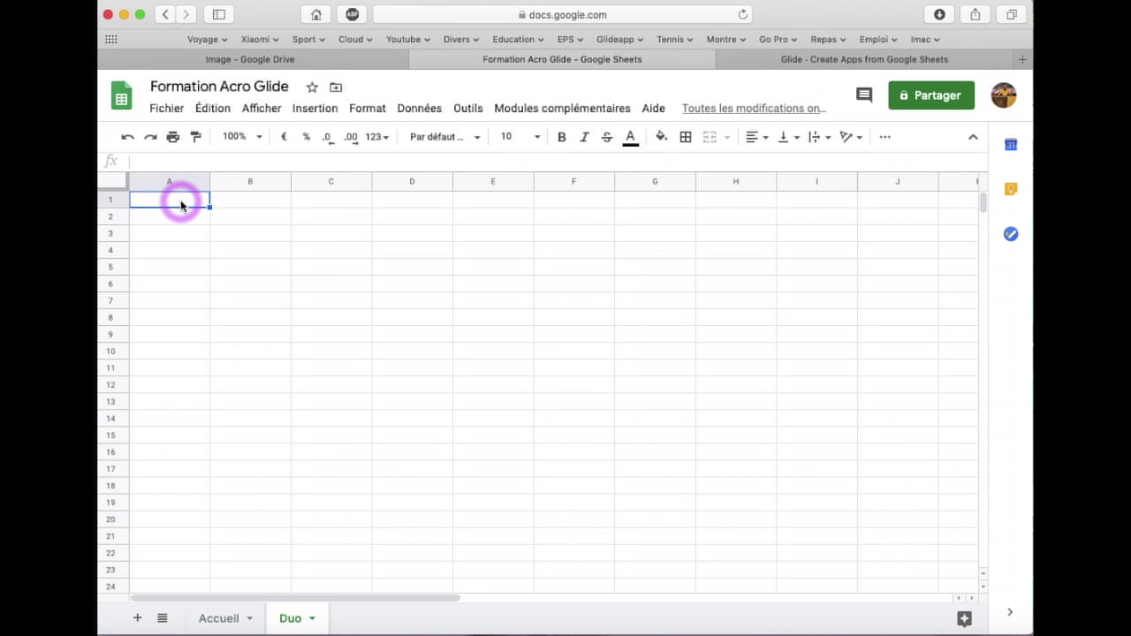
text(Repè)
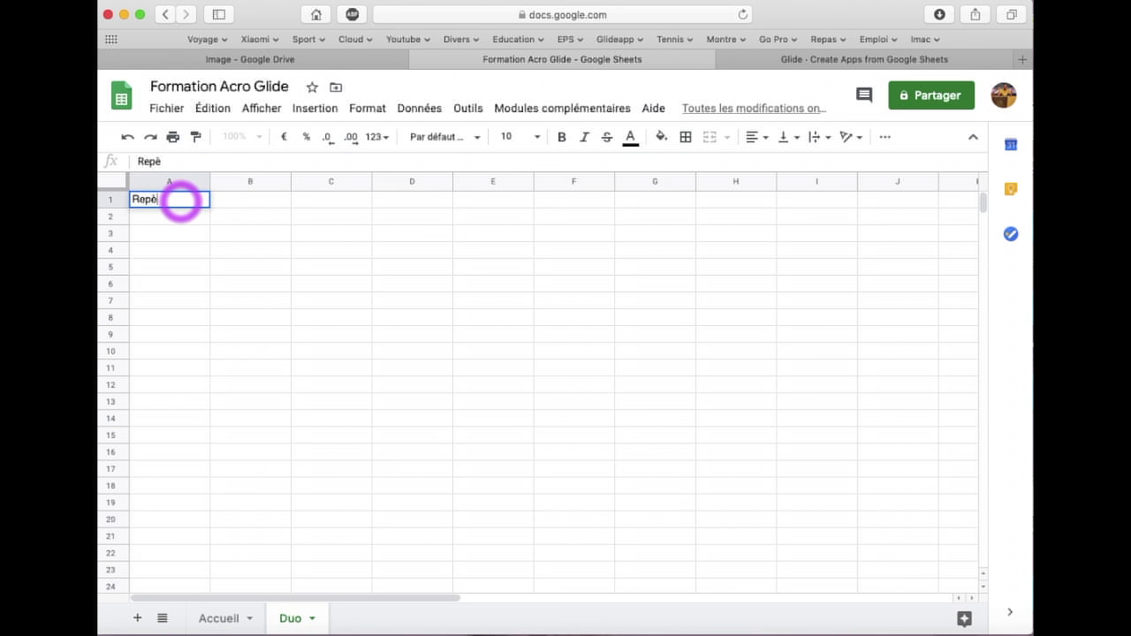
text(re)
key(Tab)
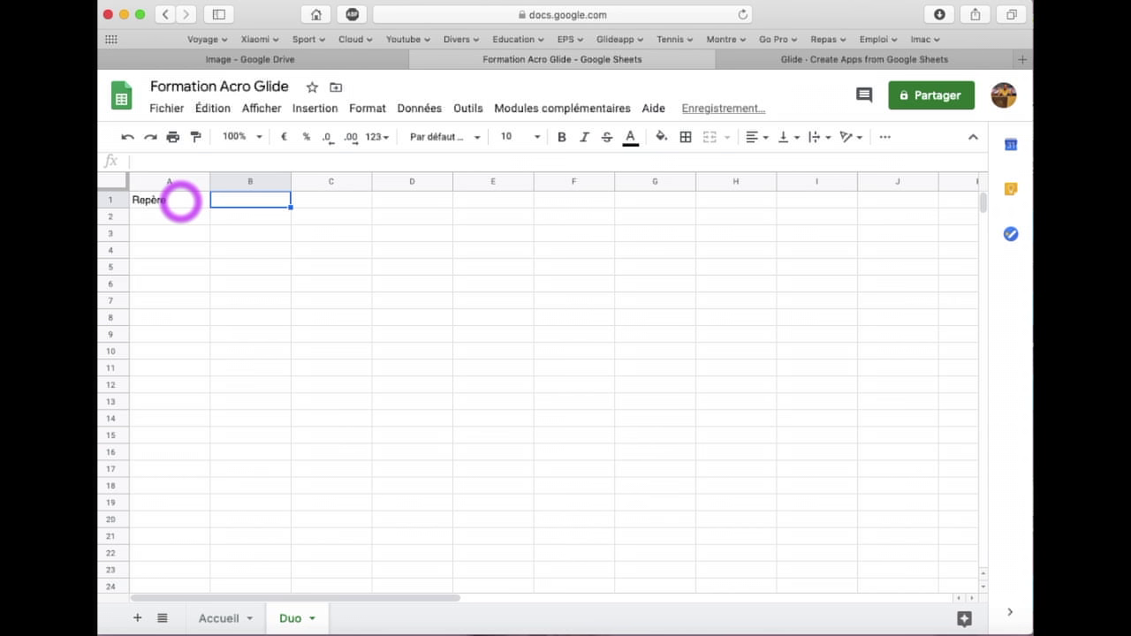
text(image)
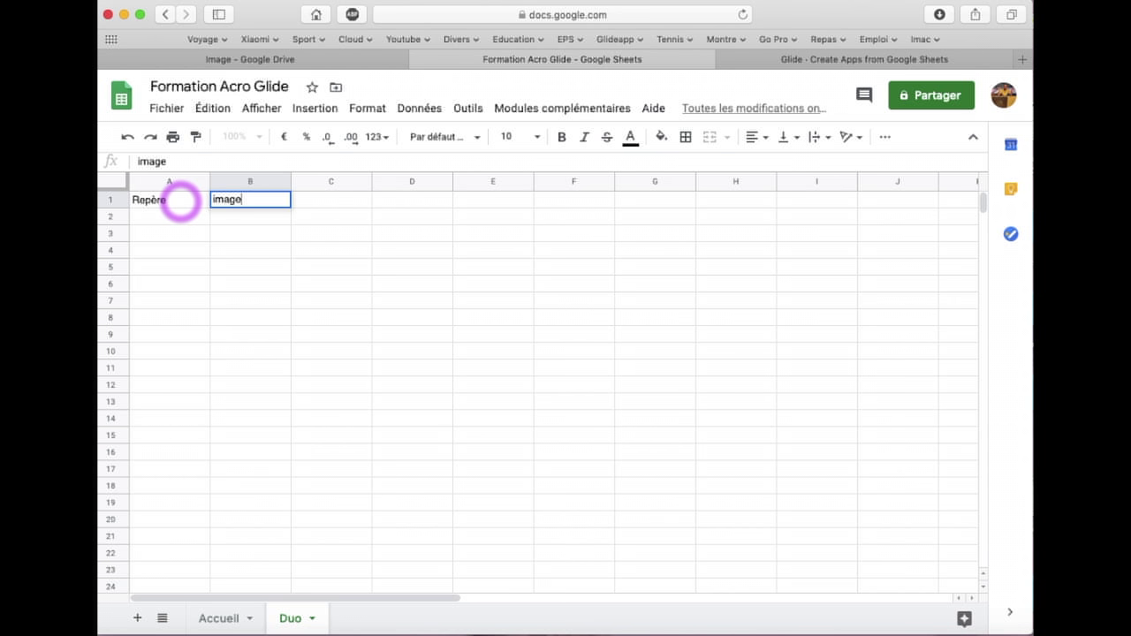
key(Tab)
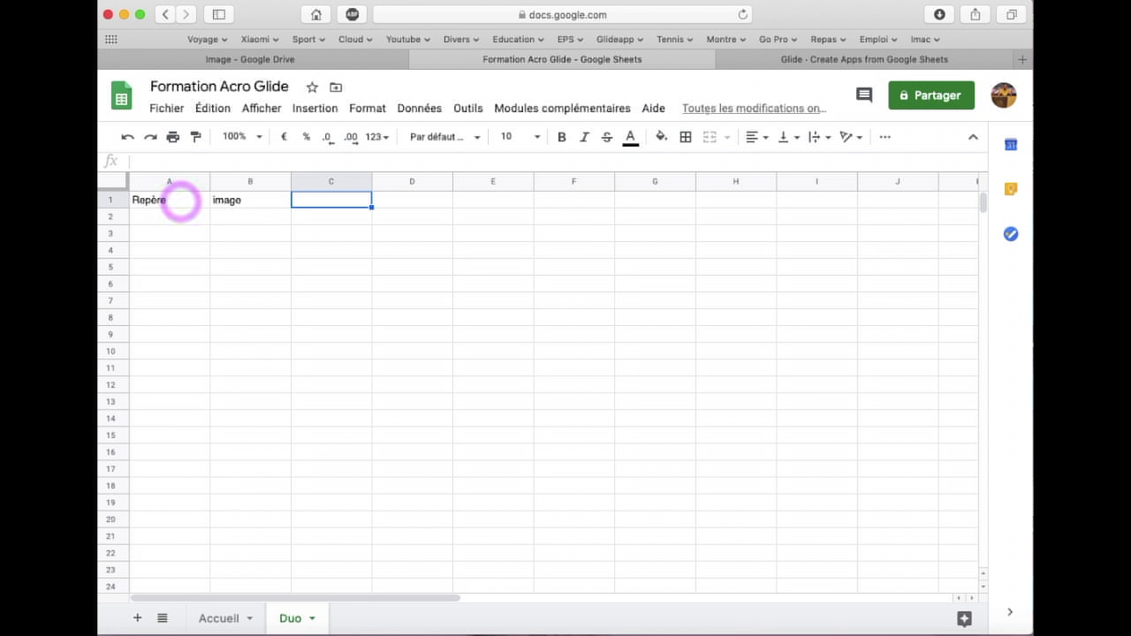
text(groupe)
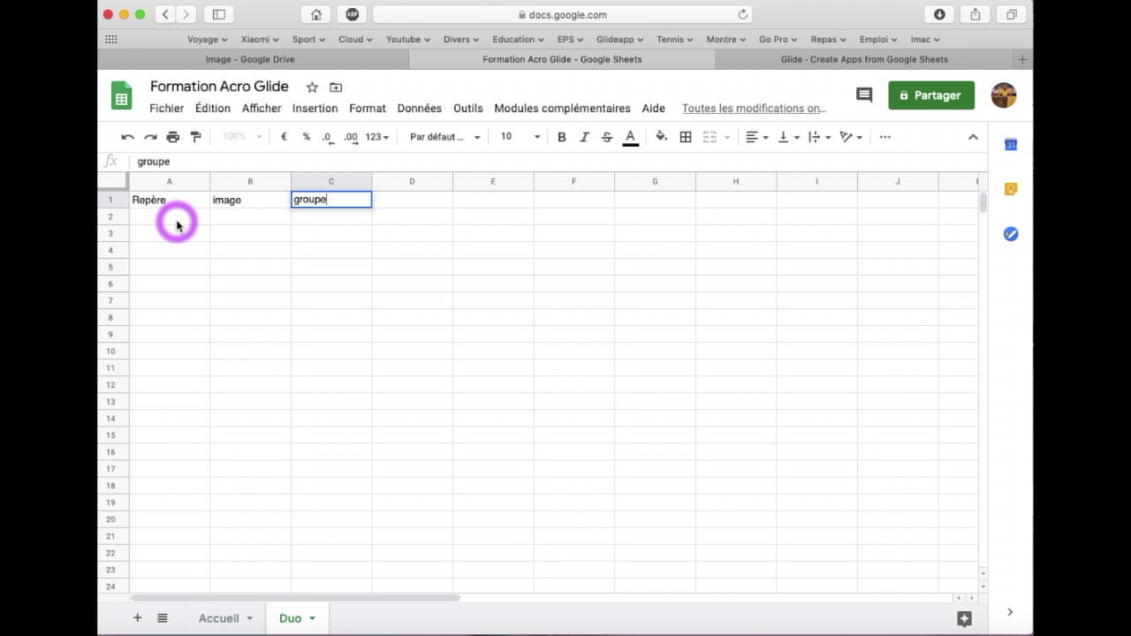
drag(353, 198, 296, 198)
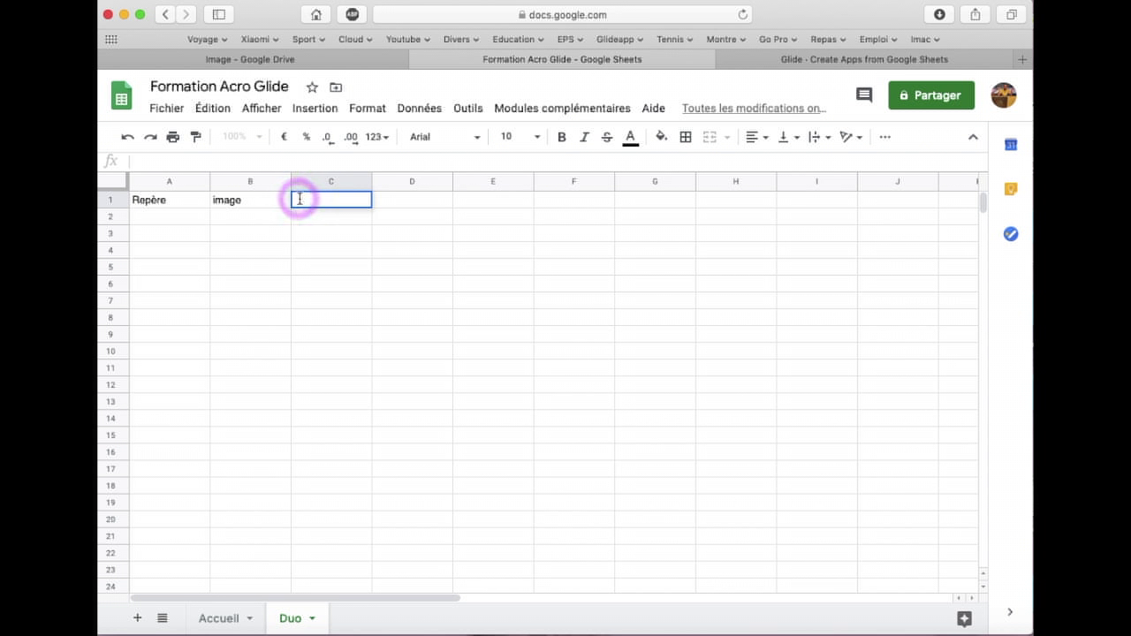
click(307, 199)
text(gr)
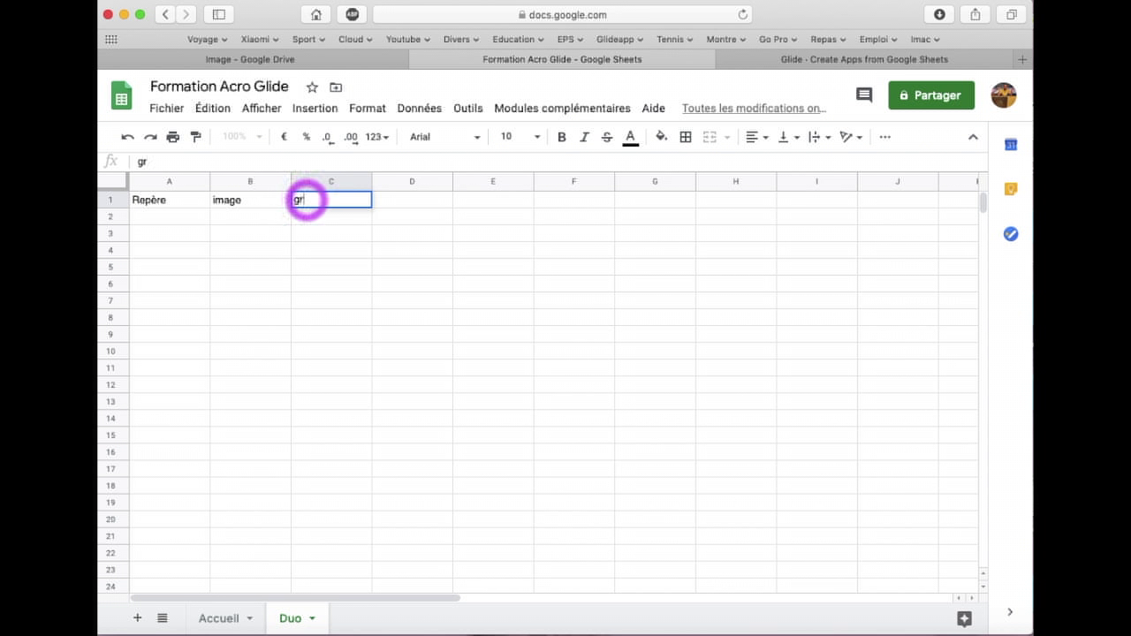
text(oupe)
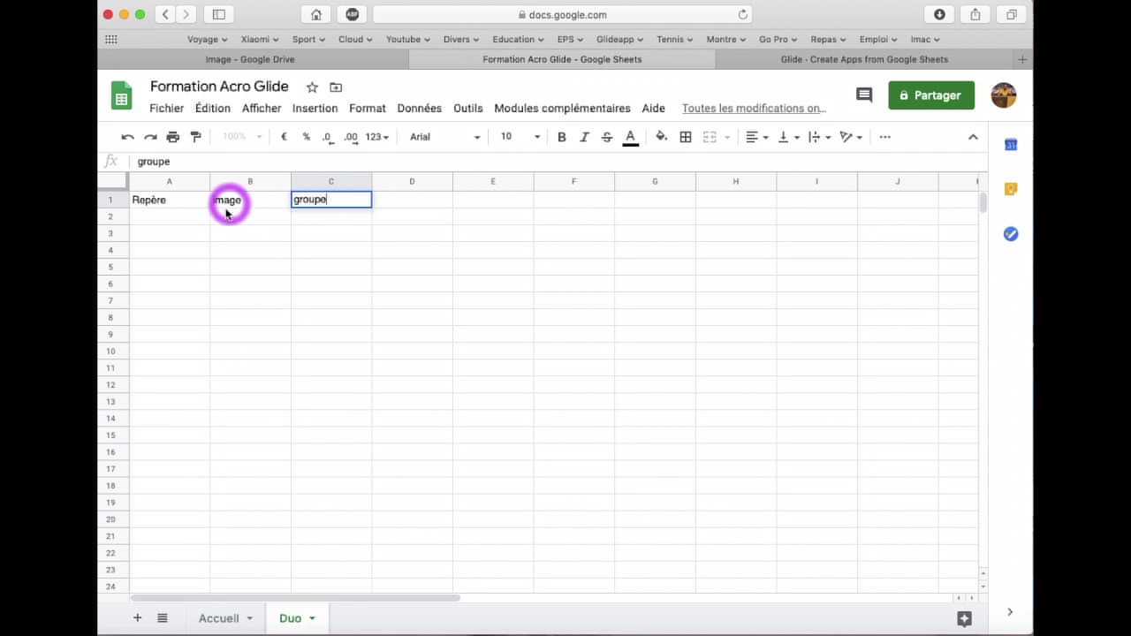
click(325, 219)
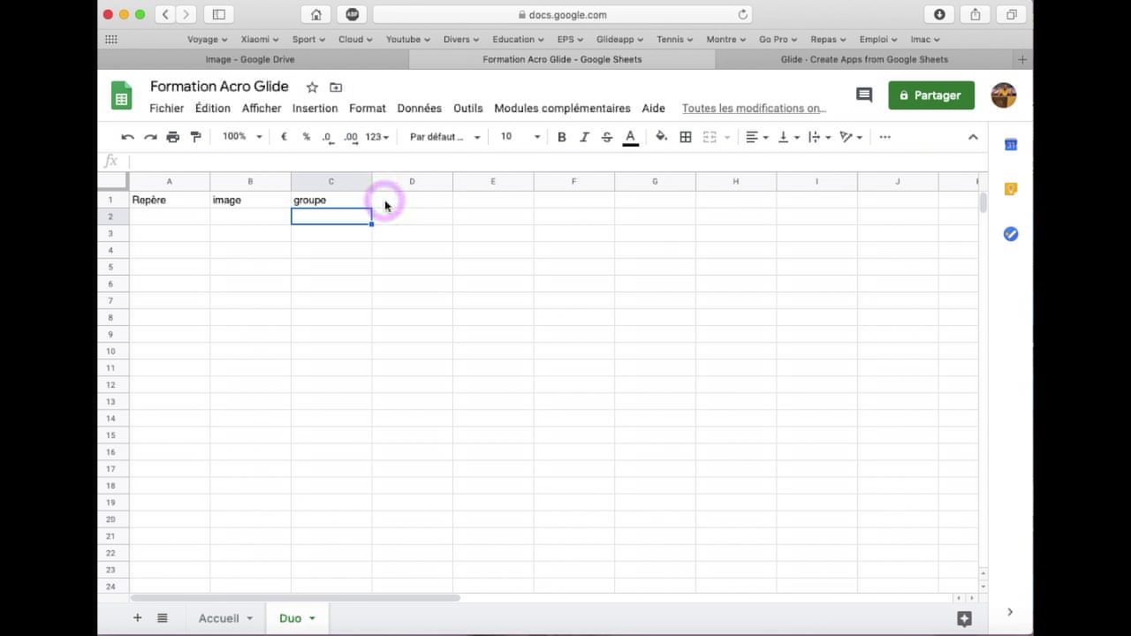
click(177, 217)
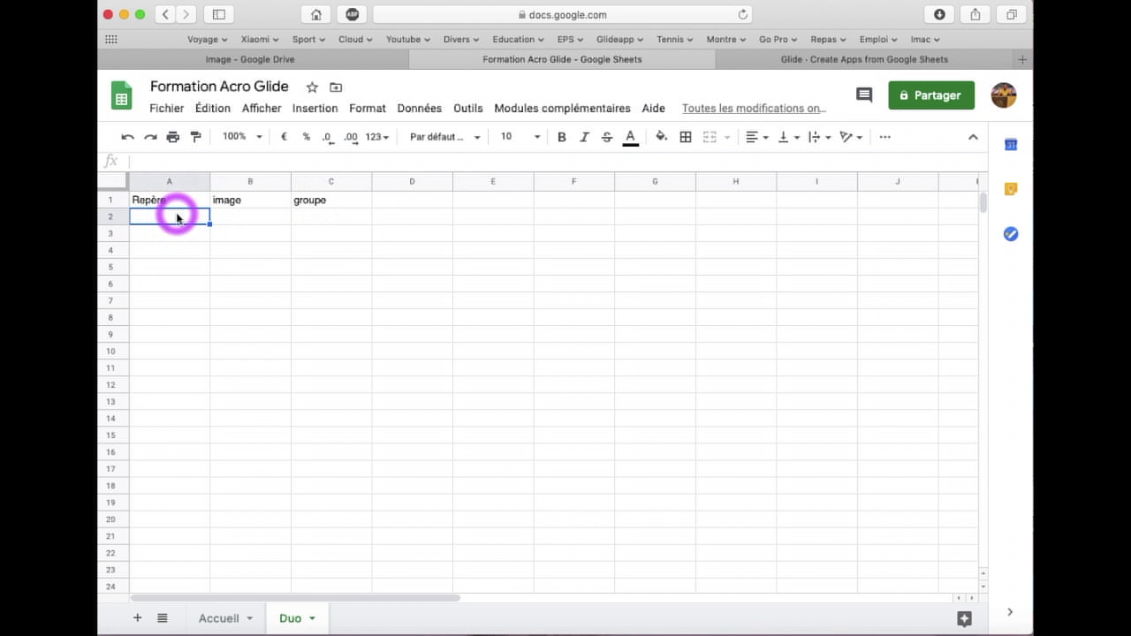
Enter D1 and D2 in A2:A3 and fill the series down to D17 in row 18
text(D)
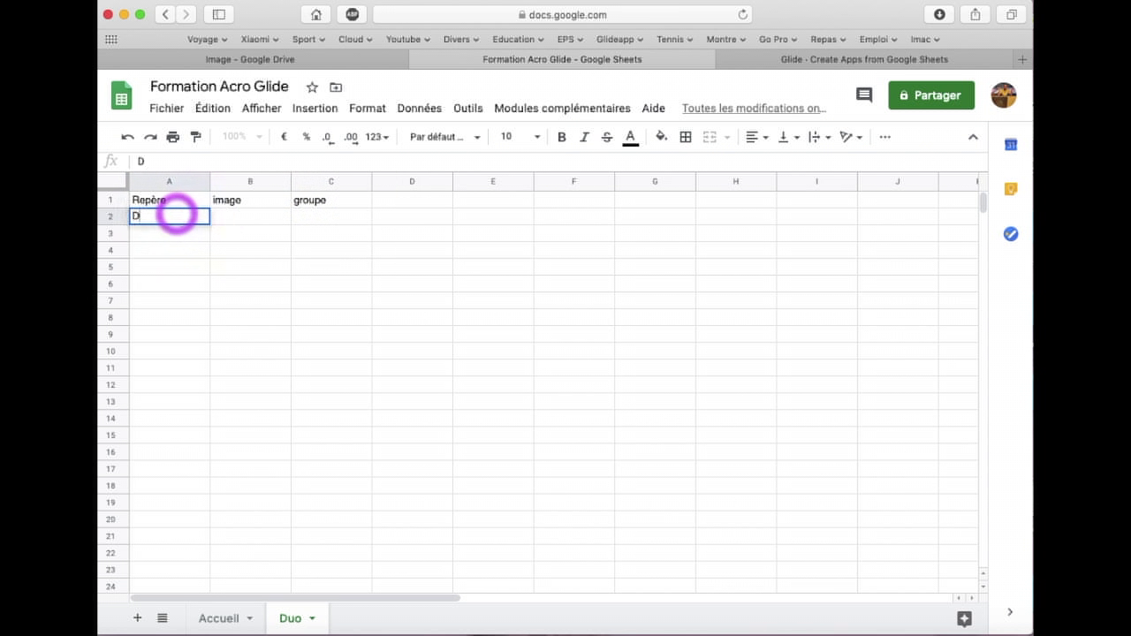
text(1)
click(173, 237)
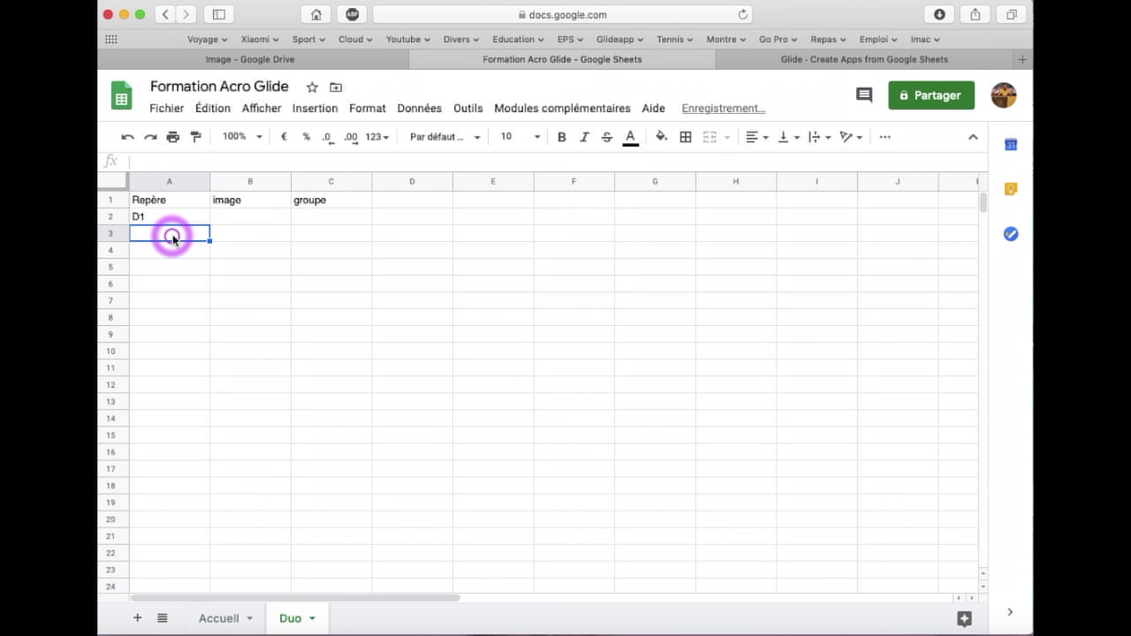
text(D2)
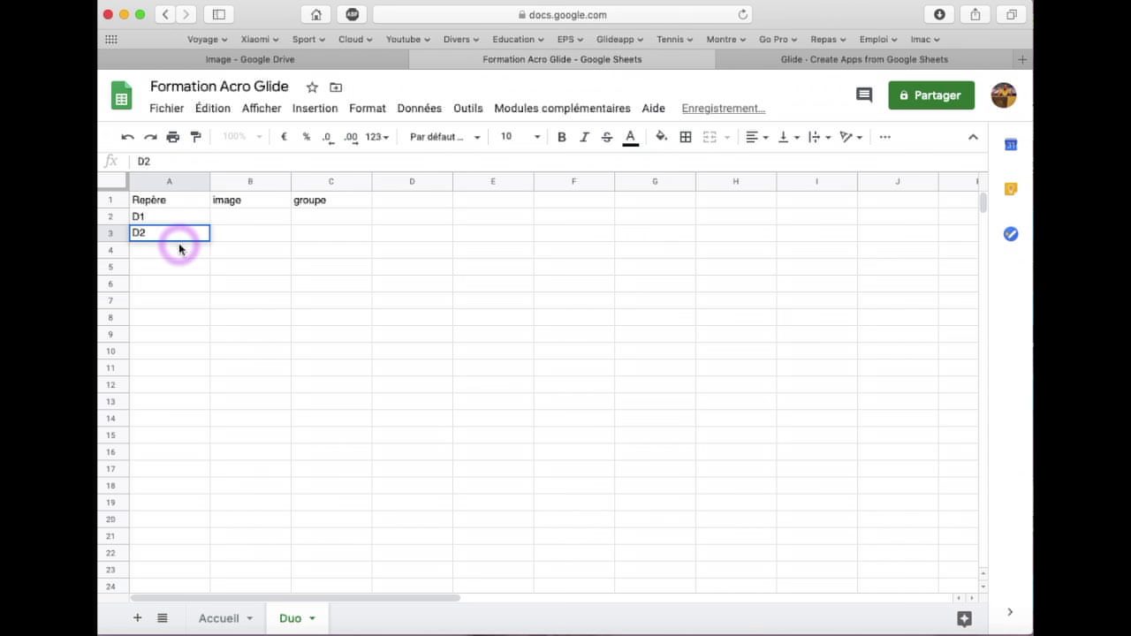
key(Return)
click(176, 219)
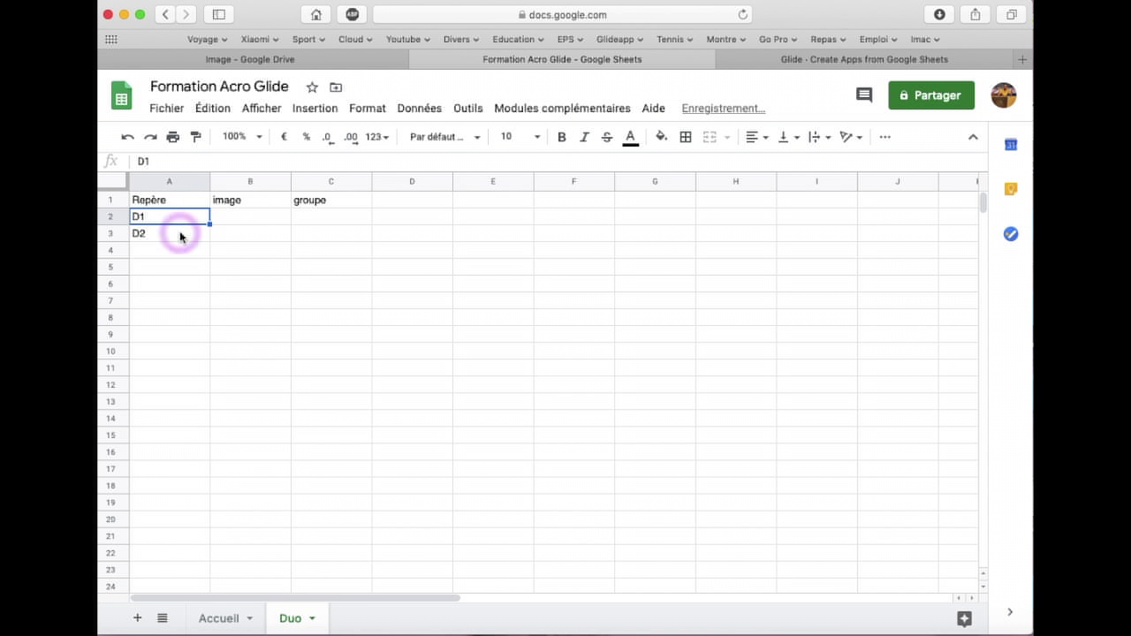
drag(176, 219, 197, 492)
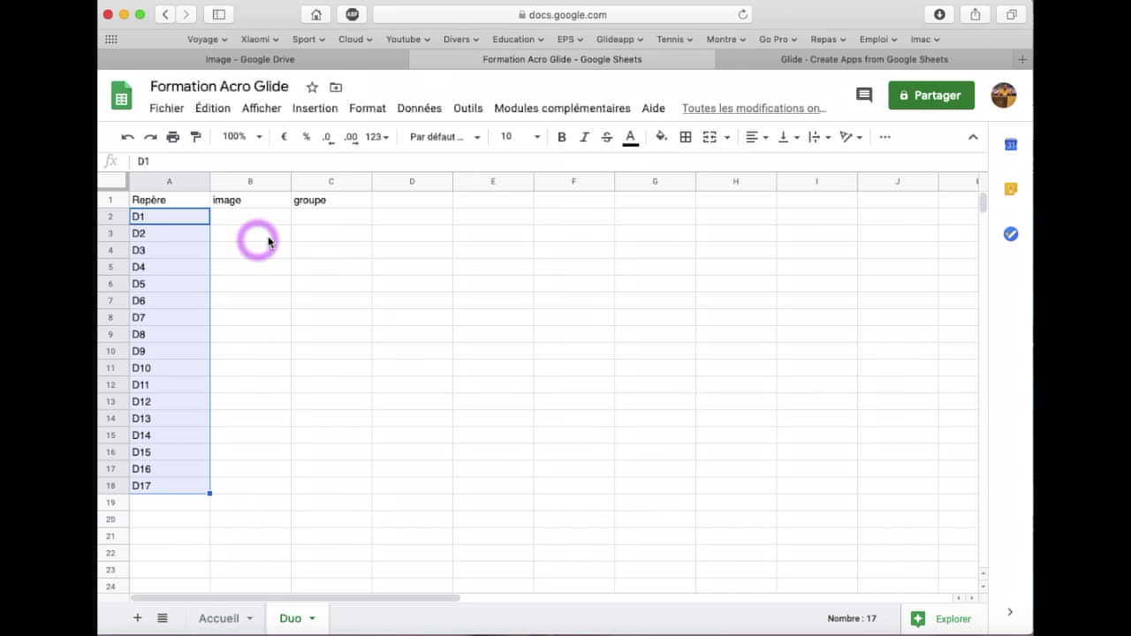
click(297, 228)
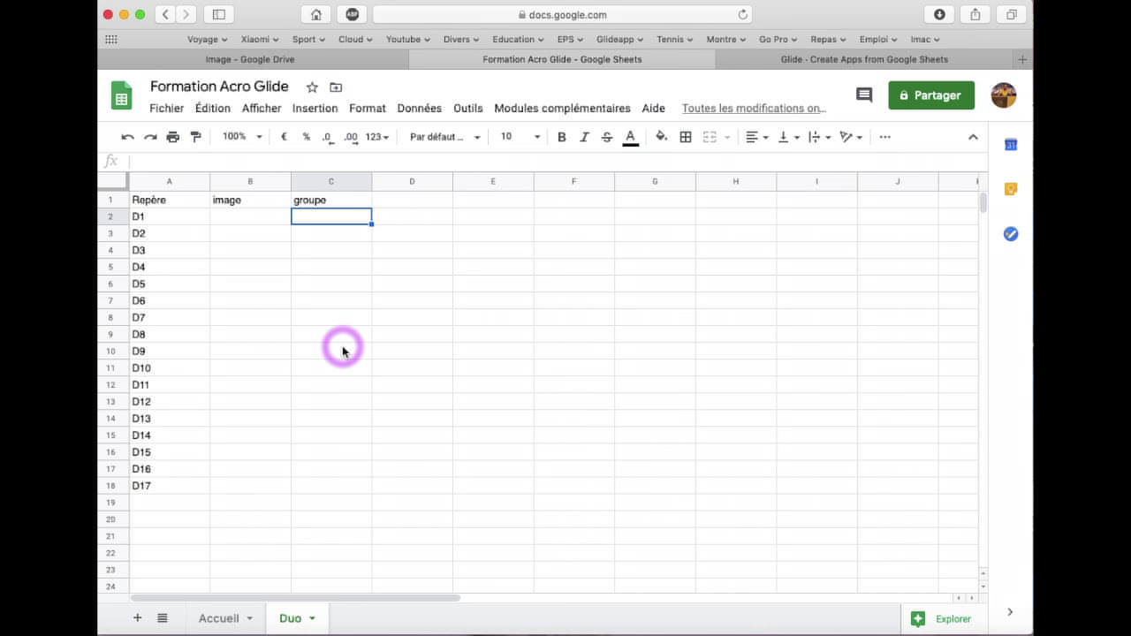
click(315, 620)
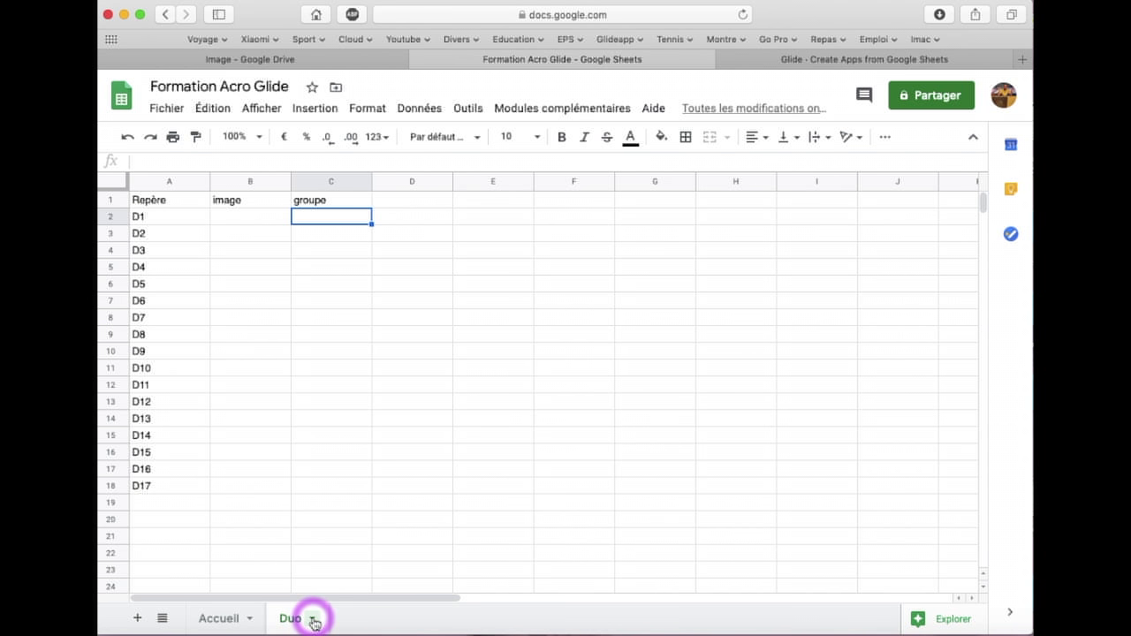
Duplicate the Duo sheet and rename the copy Trio
click(314, 621)
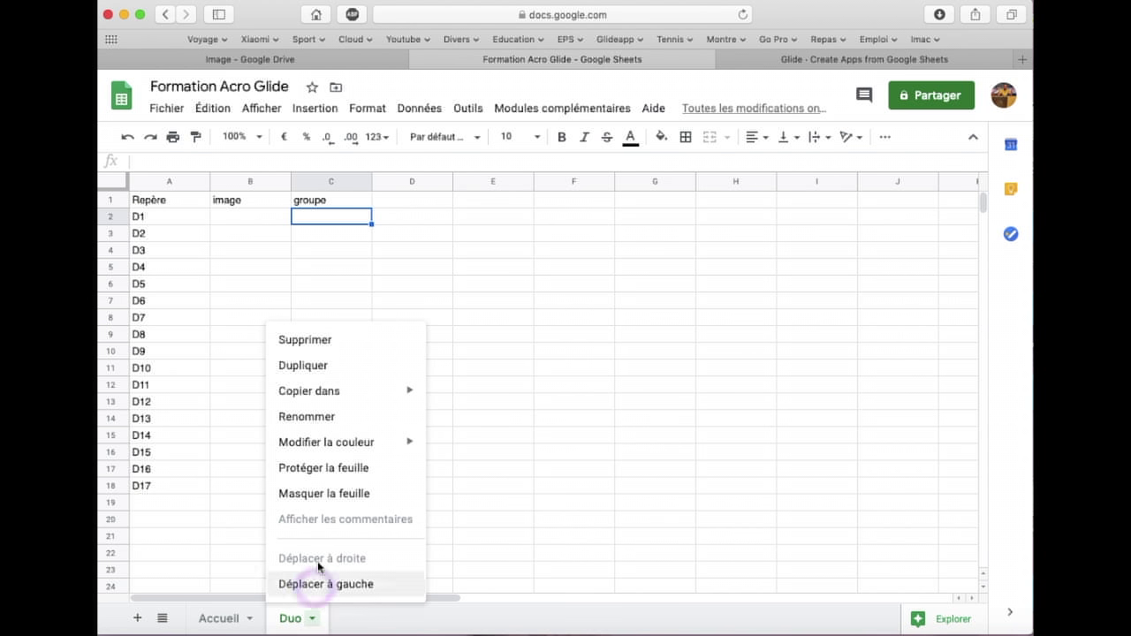
click(316, 374)
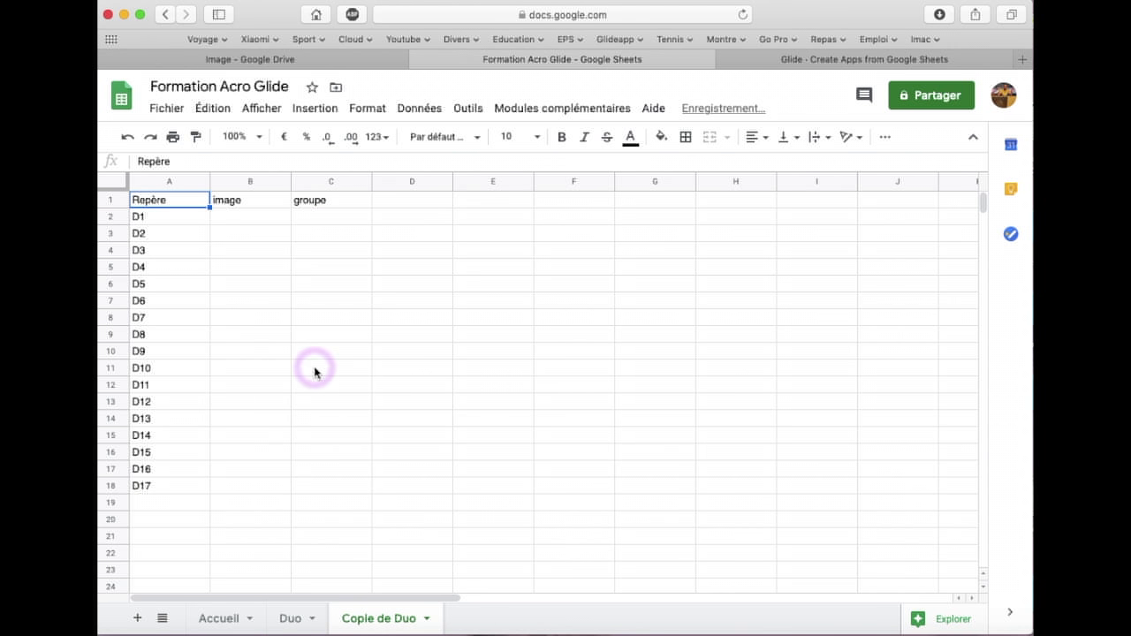
click(426, 619)
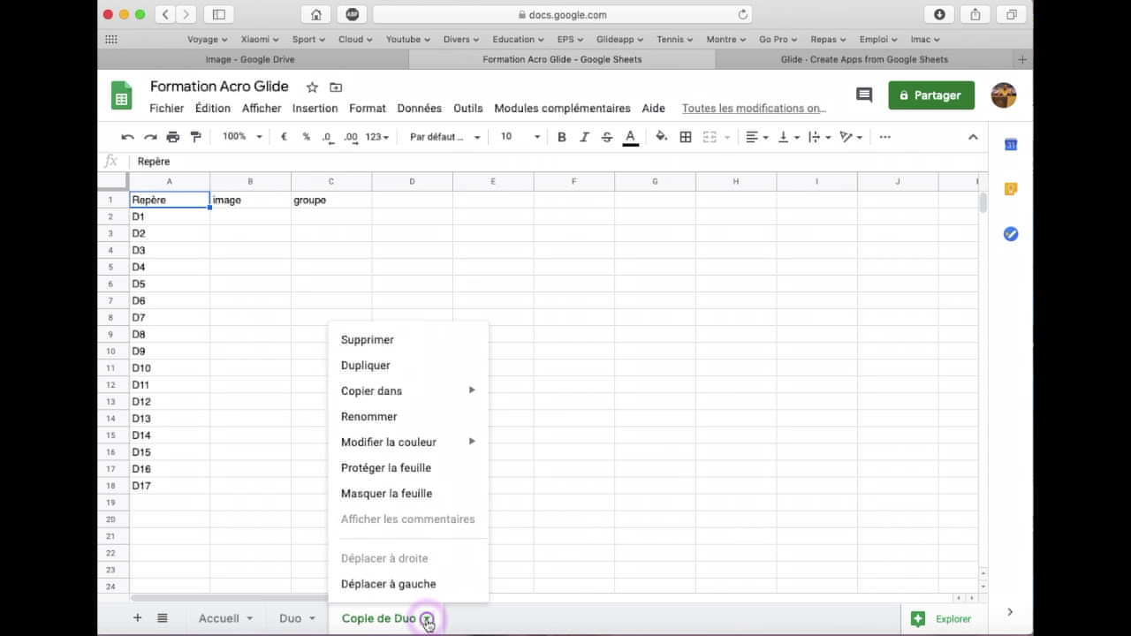
click(391, 416)
text(Trio)
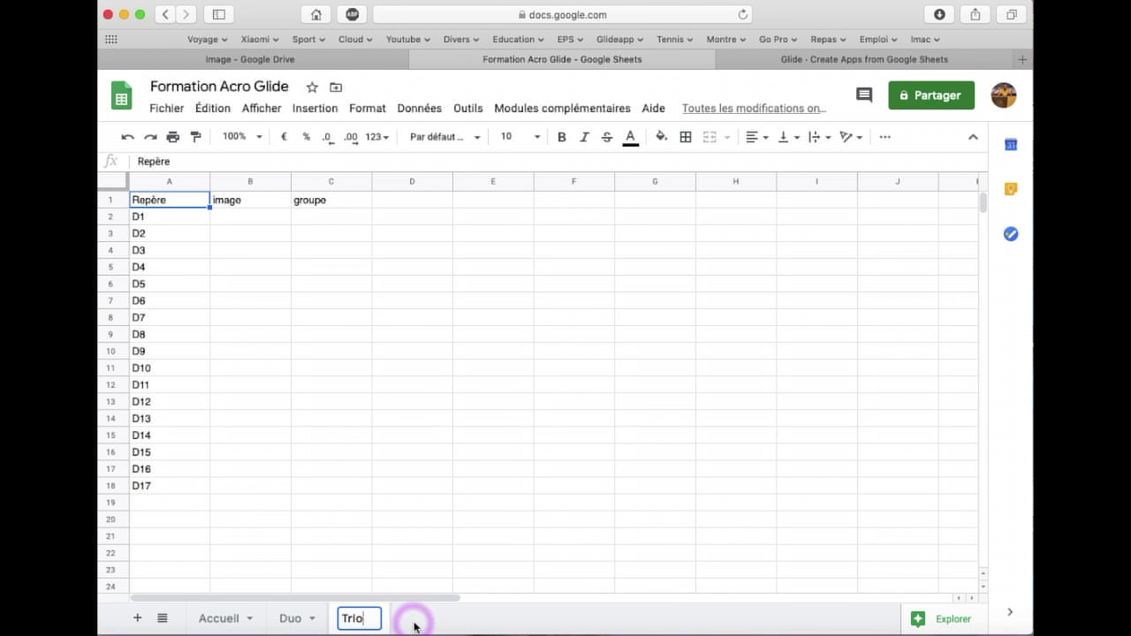
key(Return)
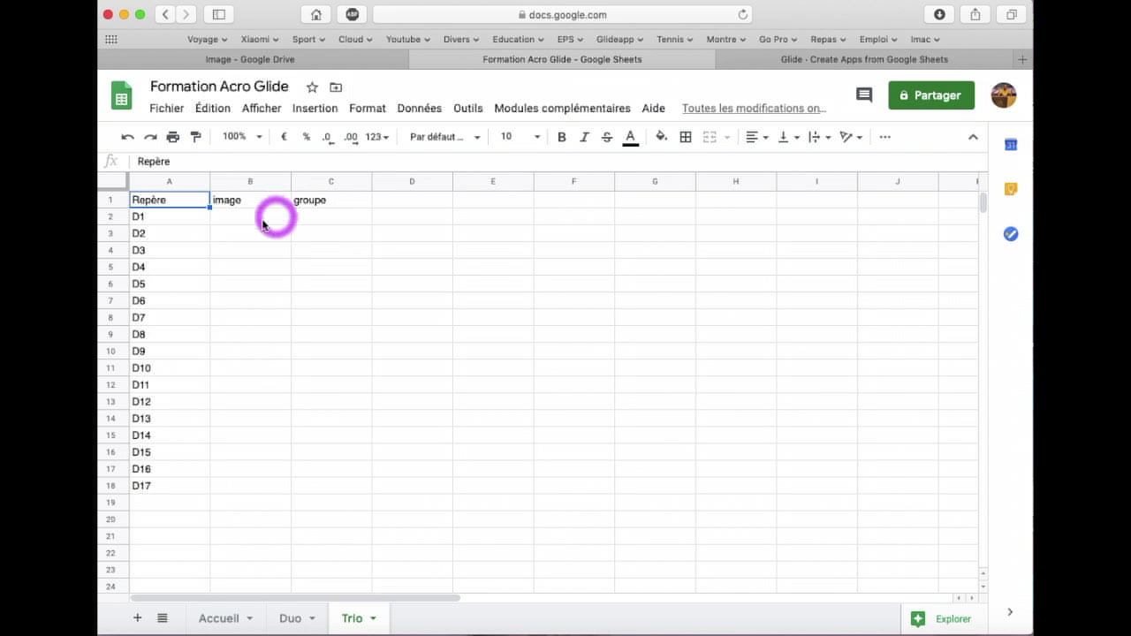
Replace the first Trio labels with T1 and T2 and fill the series down to T17
click(167, 222)
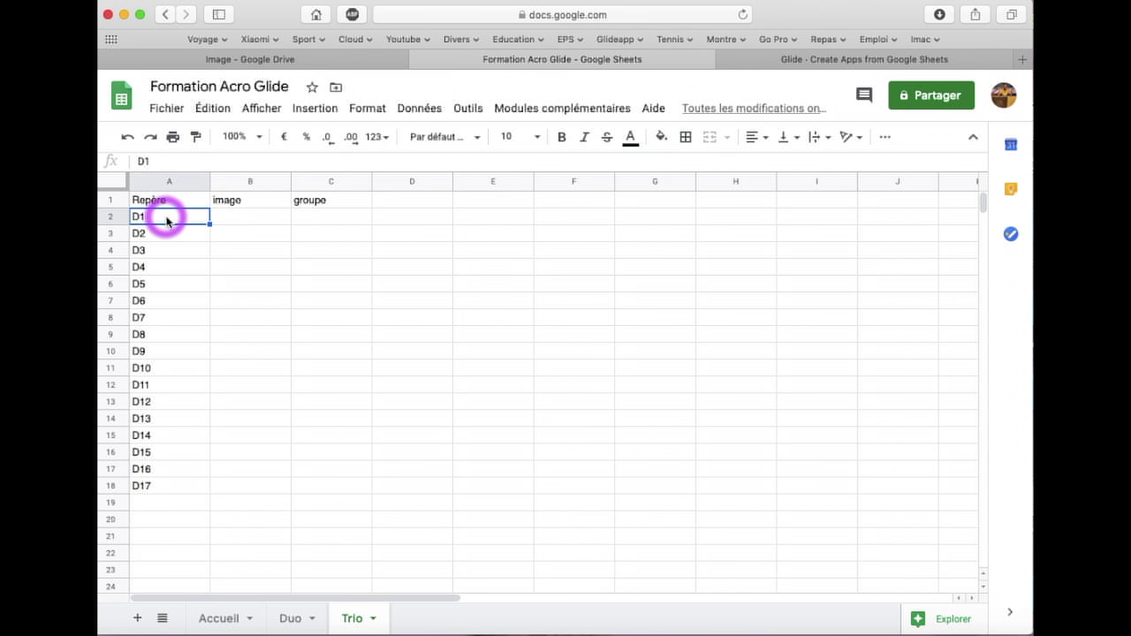
text(T)
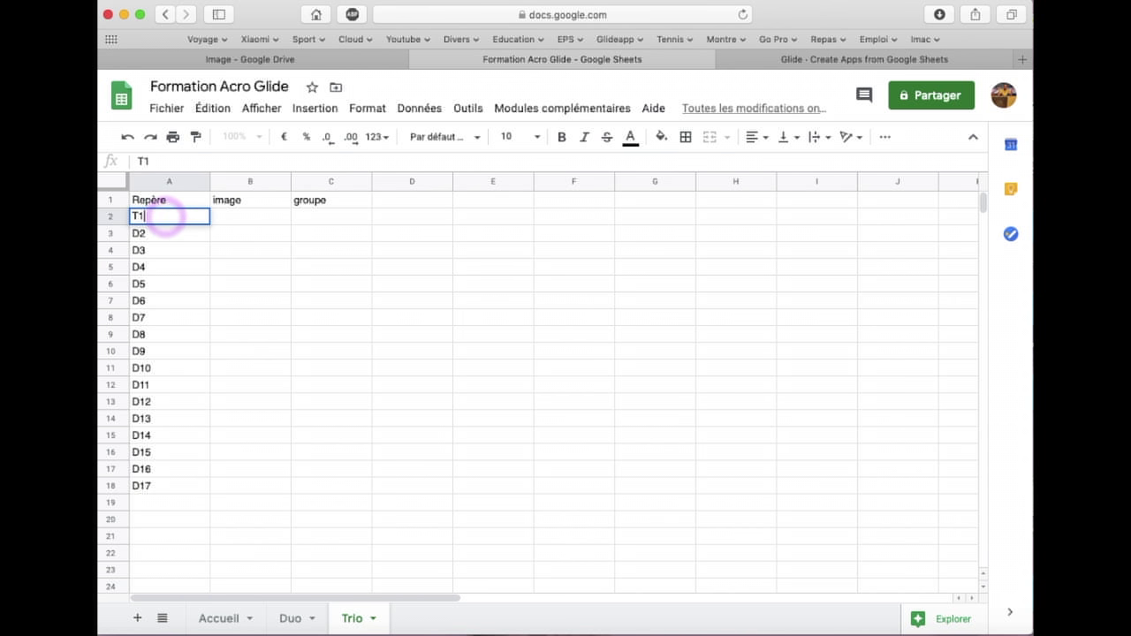
click(167, 234)
text(T2)
click(159, 217)
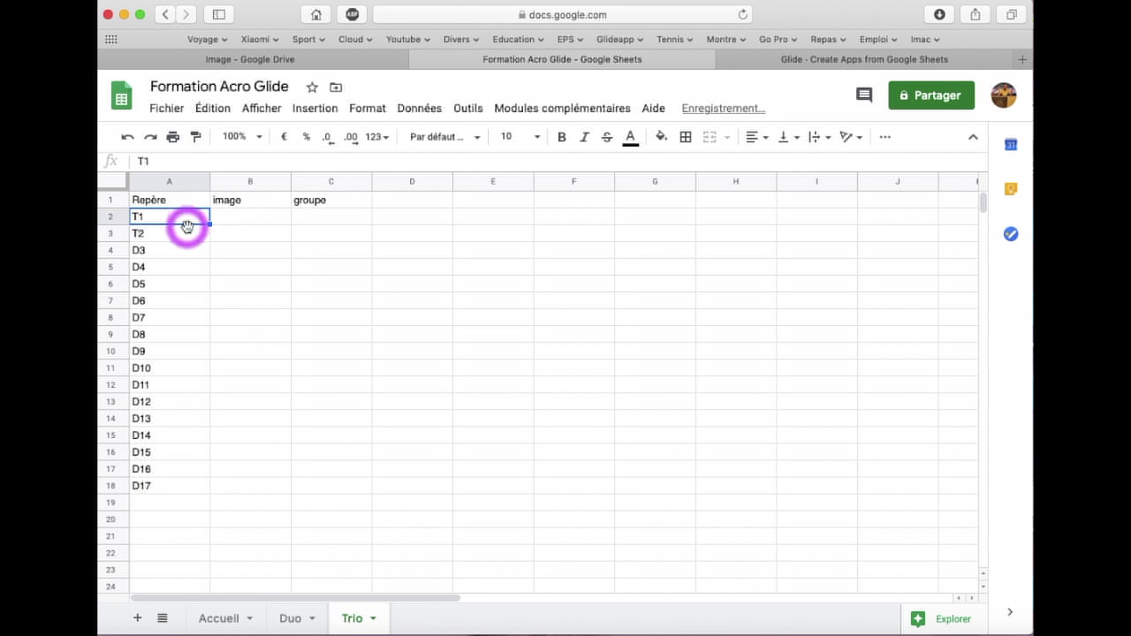
shift+click(188, 232)
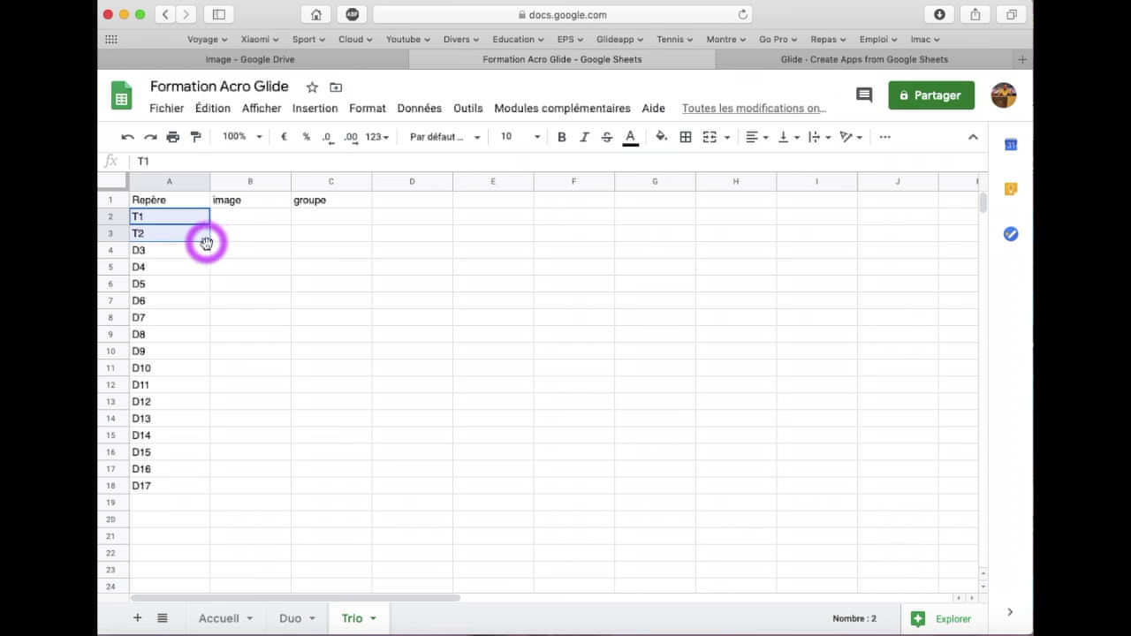
drag(208, 242, 193, 485)
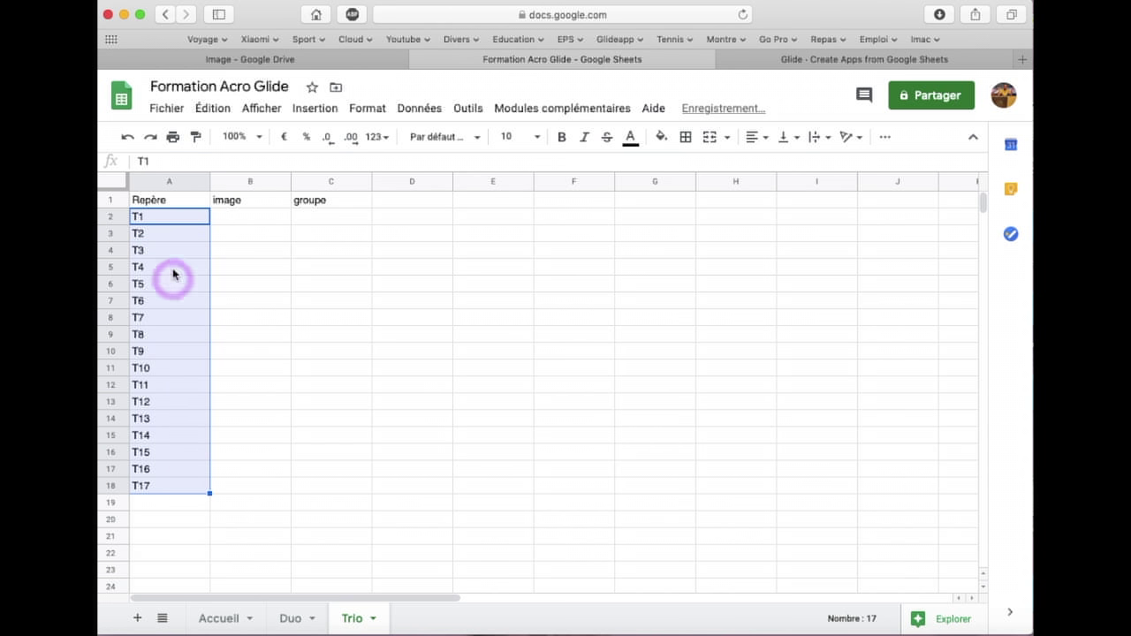
click(249, 453)
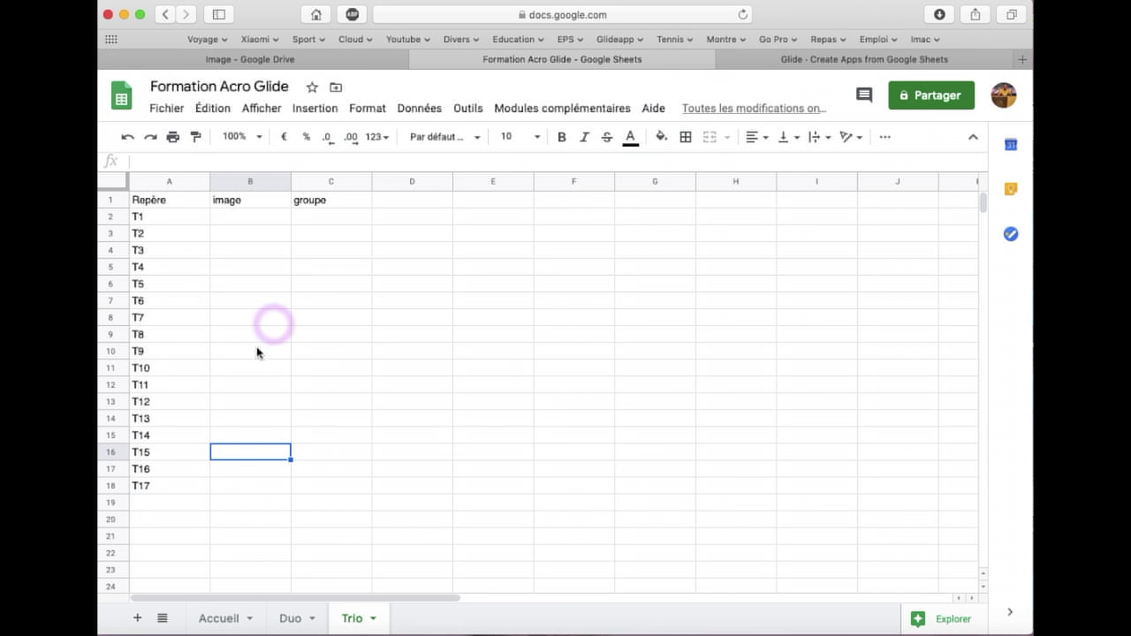
Check the Accueil, Duo and Trio sheets, ending on the Accueil sheet
click(212, 621)
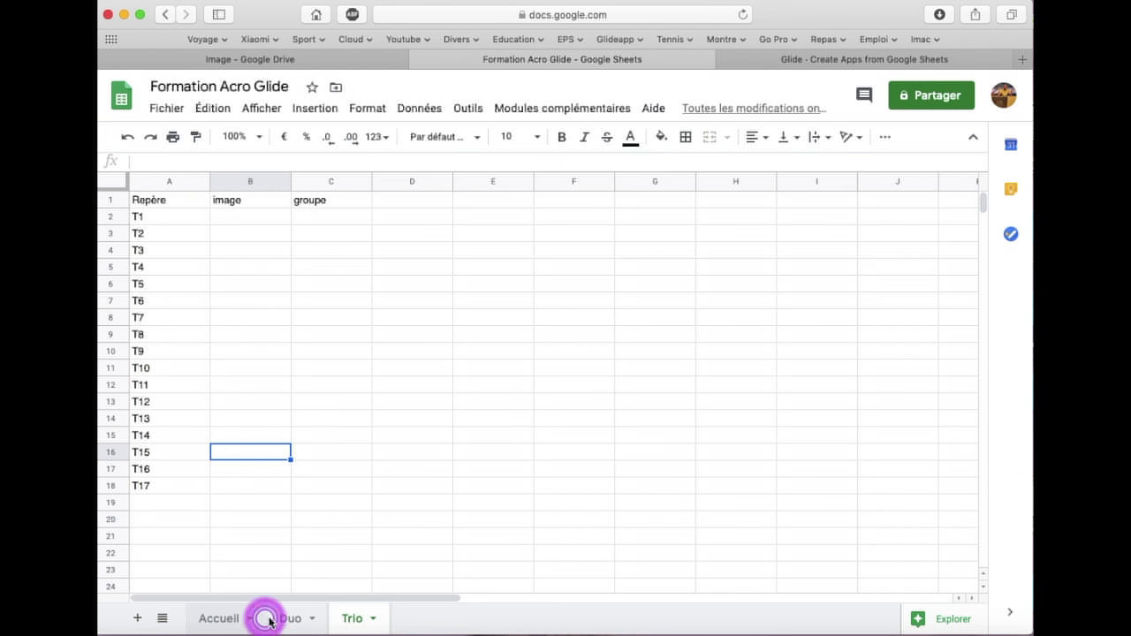
click(299, 621)
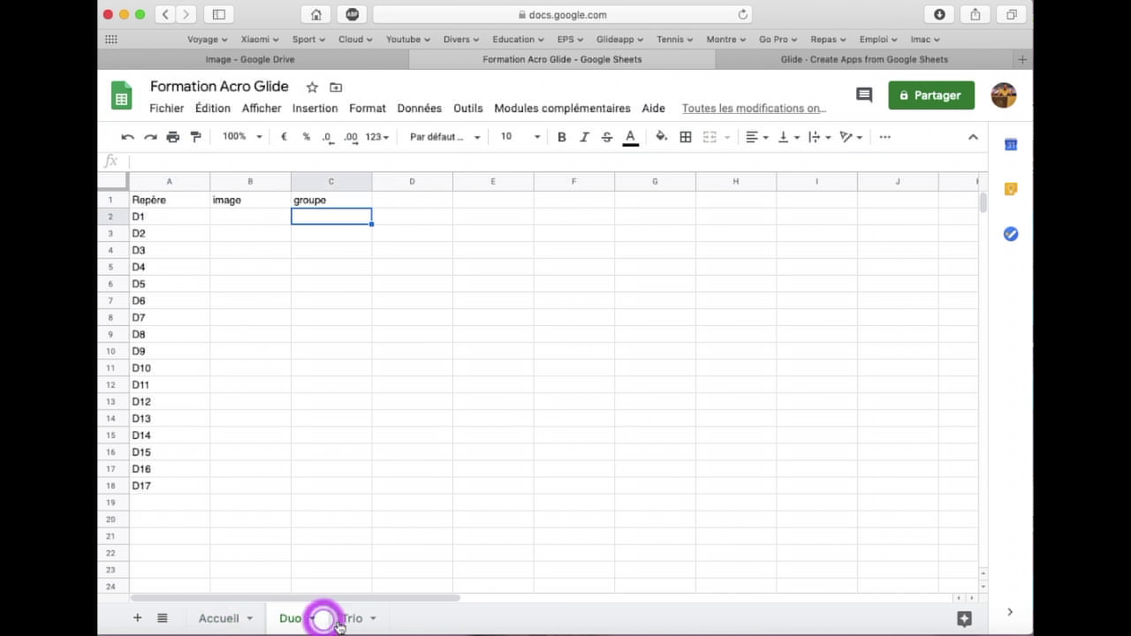
click(353, 618)
click(224, 619)
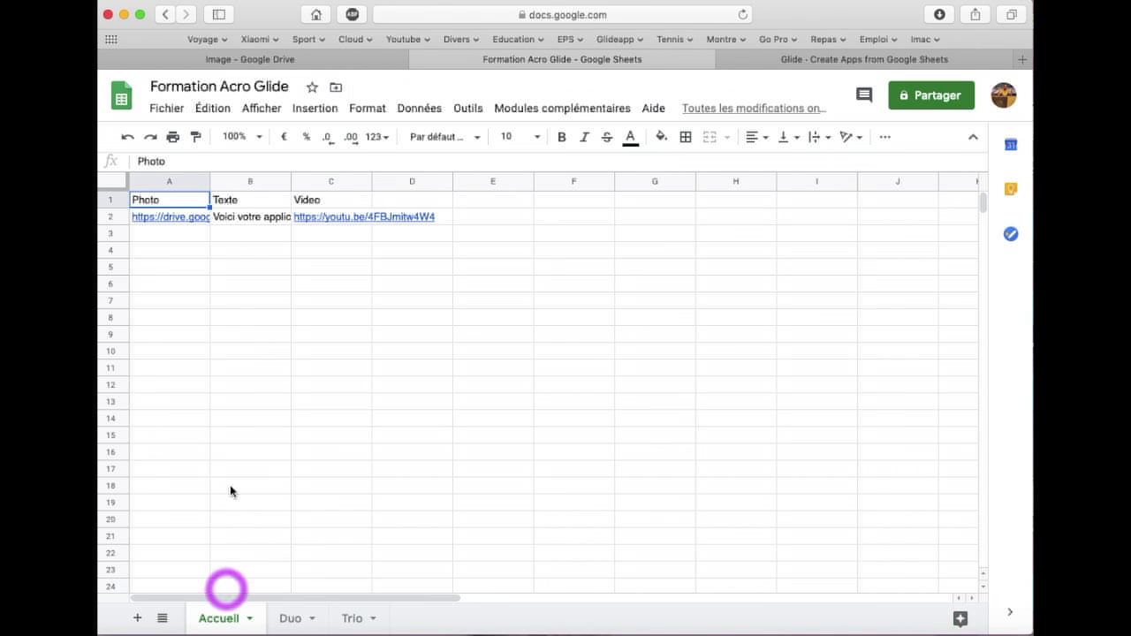
Make the Accueil header row bold with font size 12
click(115, 200)
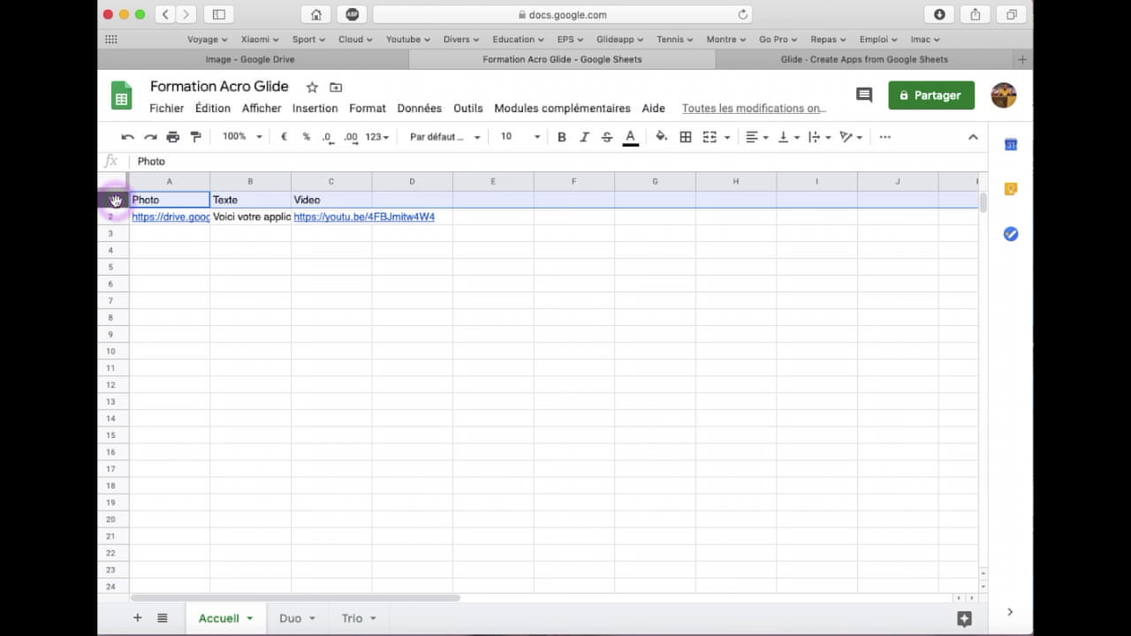
click(560, 137)
click(536, 137)
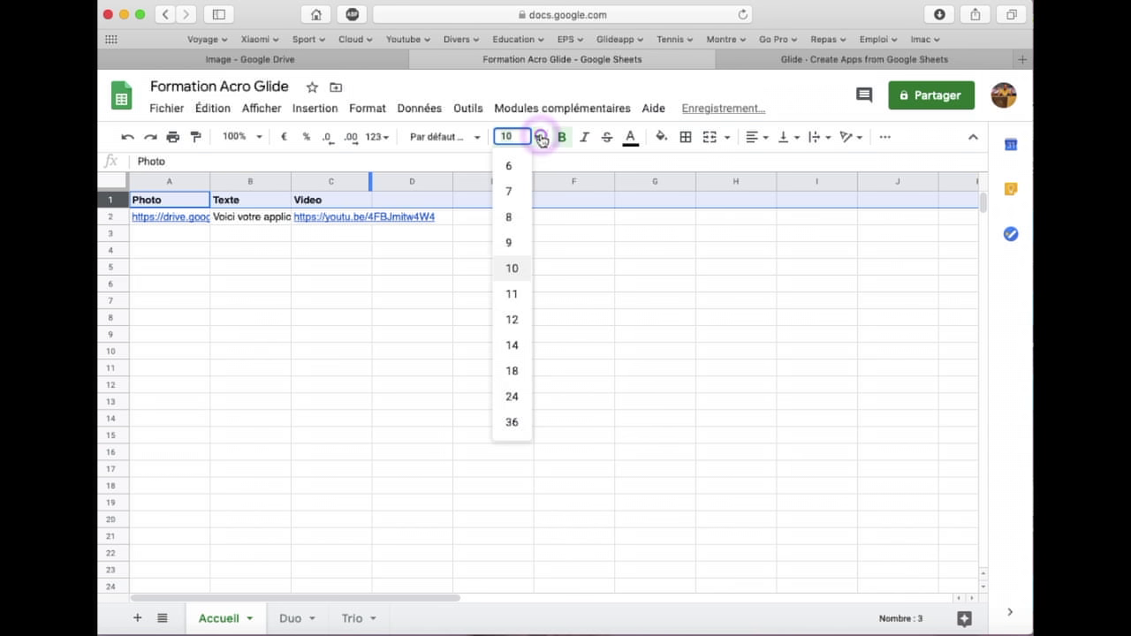
click(516, 318)
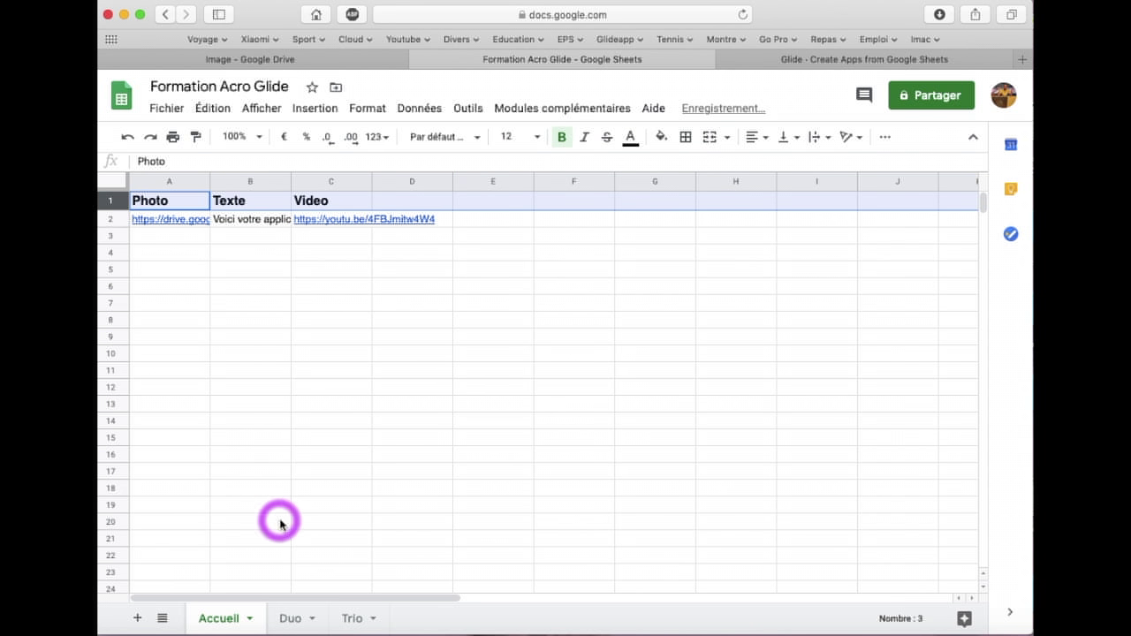
scroll(280, 524, right, 2)
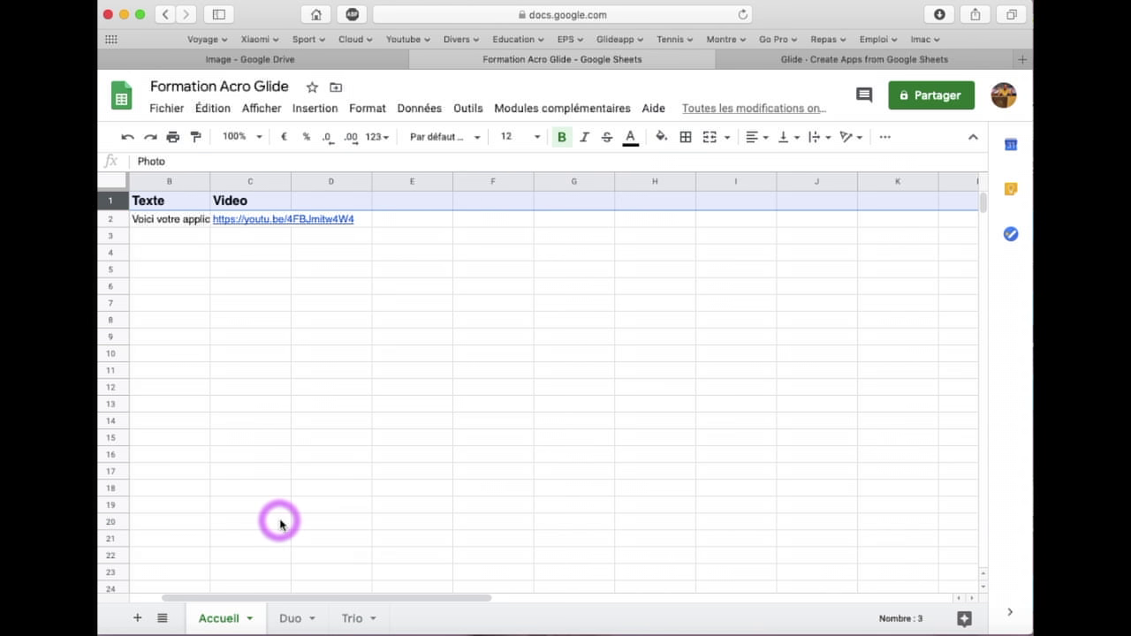
scroll(270, 578, left, 2)
Make the Duo header row bold with font size 12
click(288, 618)
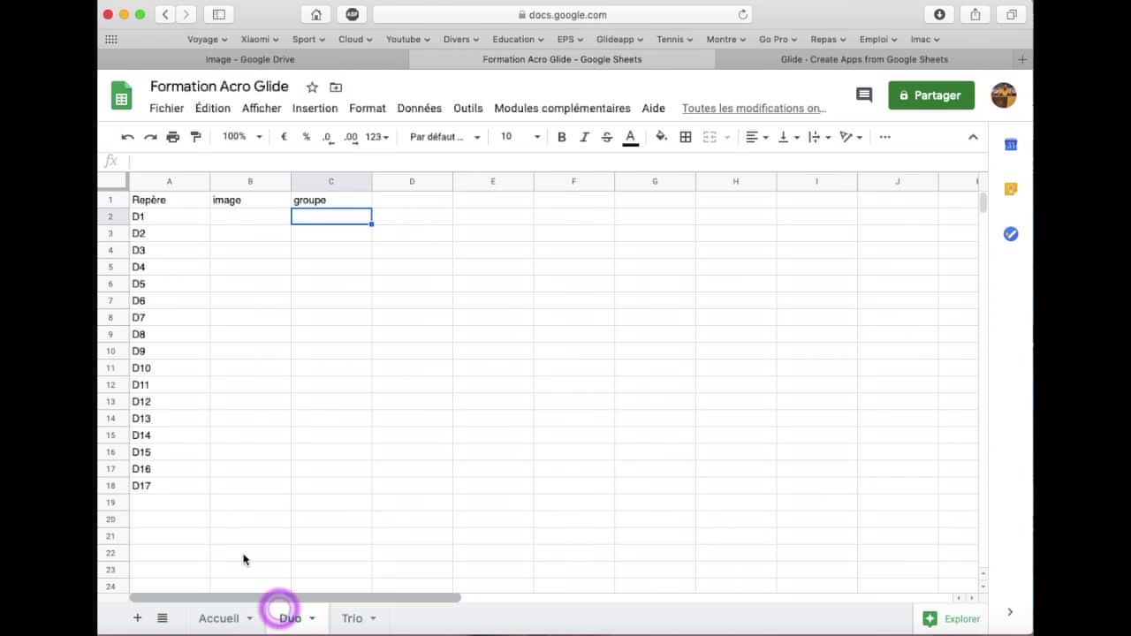
click(113, 200)
click(562, 136)
click(530, 137)
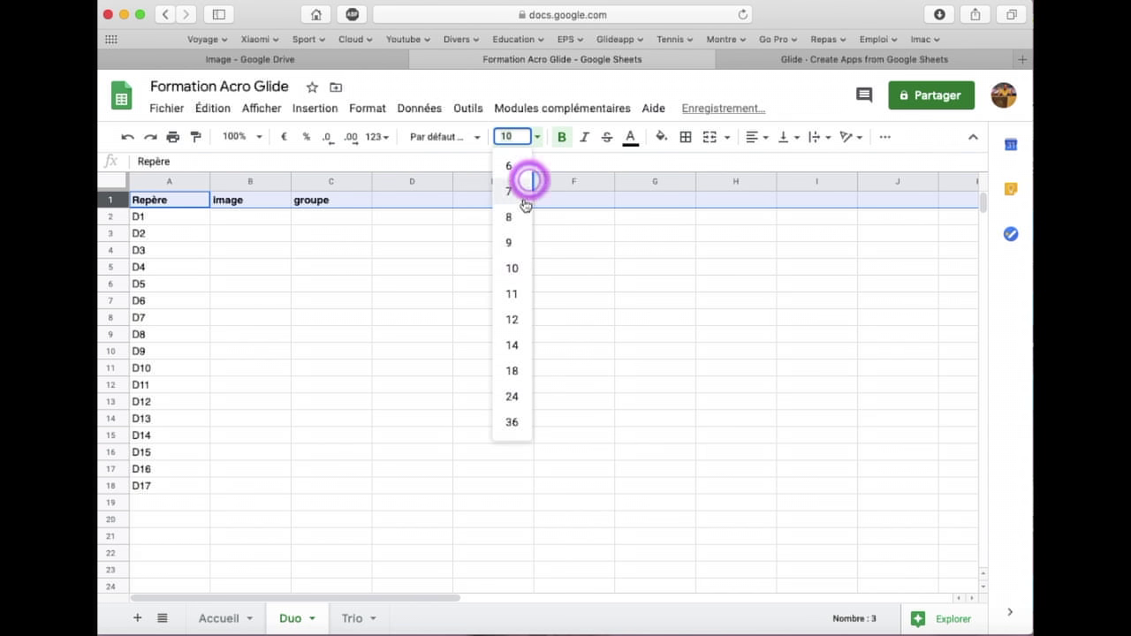
click(508, 318)
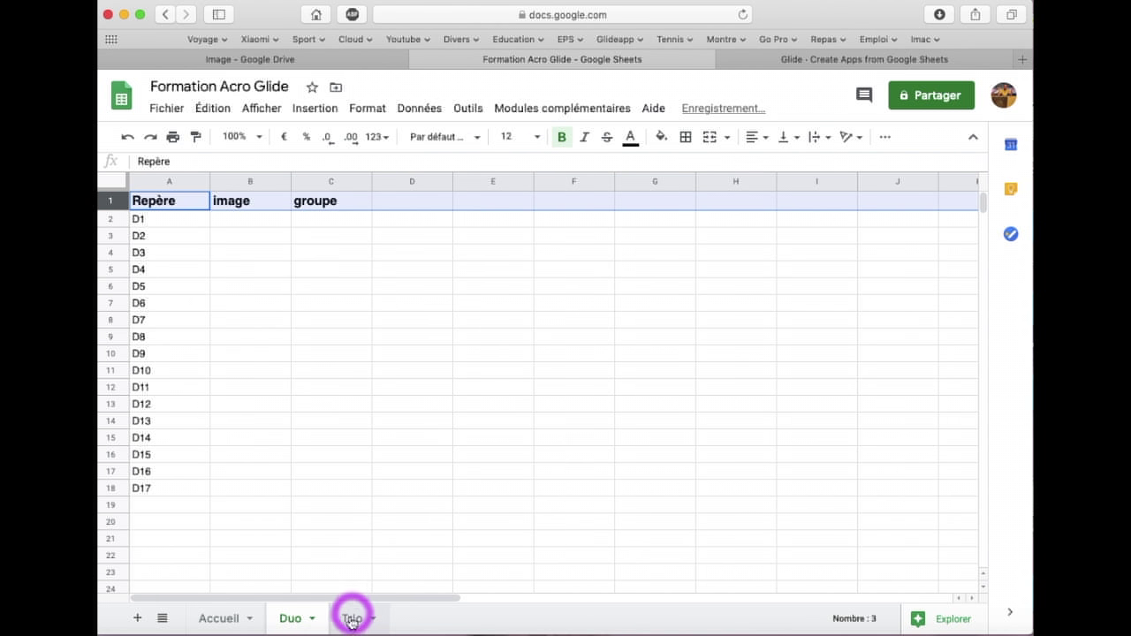
Set the Trio header row to font size 12
click(354, 617)
click(112, 200)
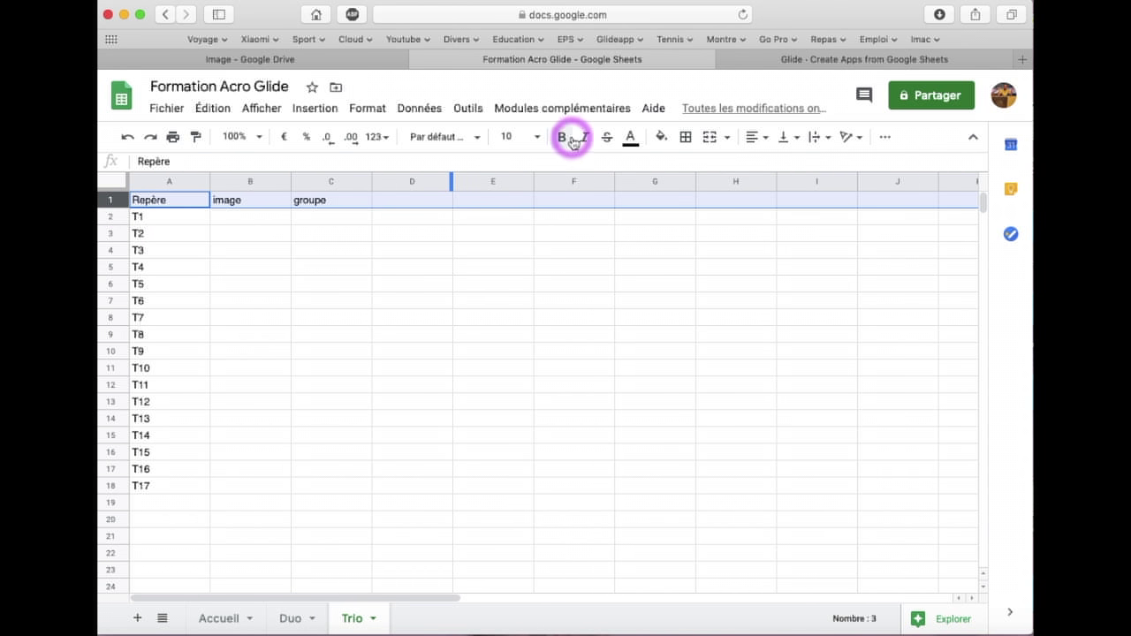
click(537, 137)
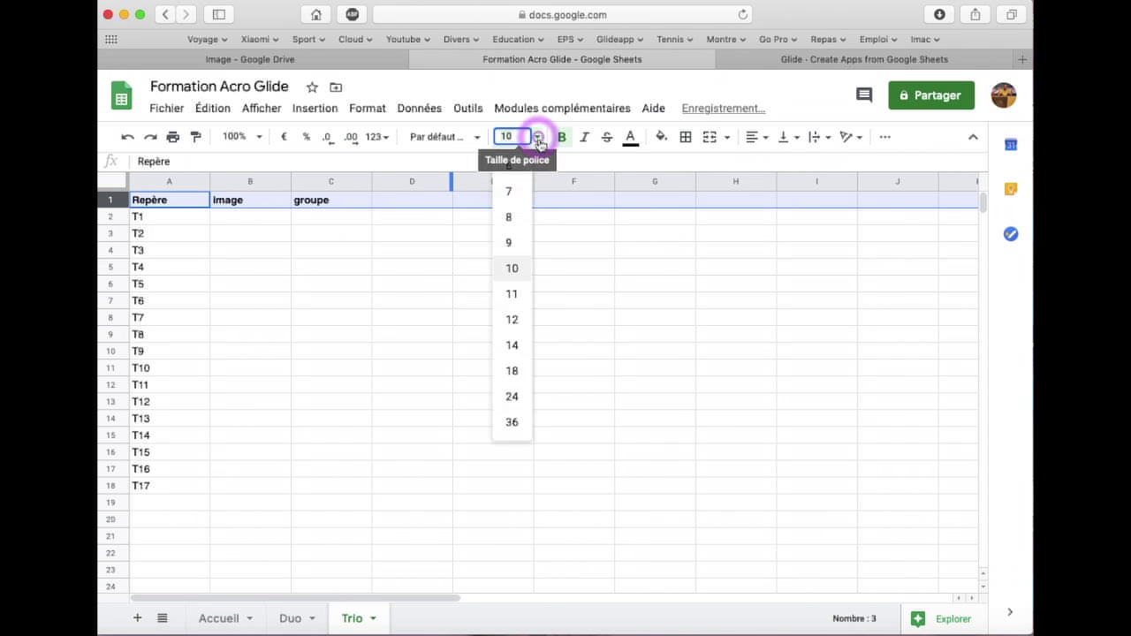
click(513, 316)
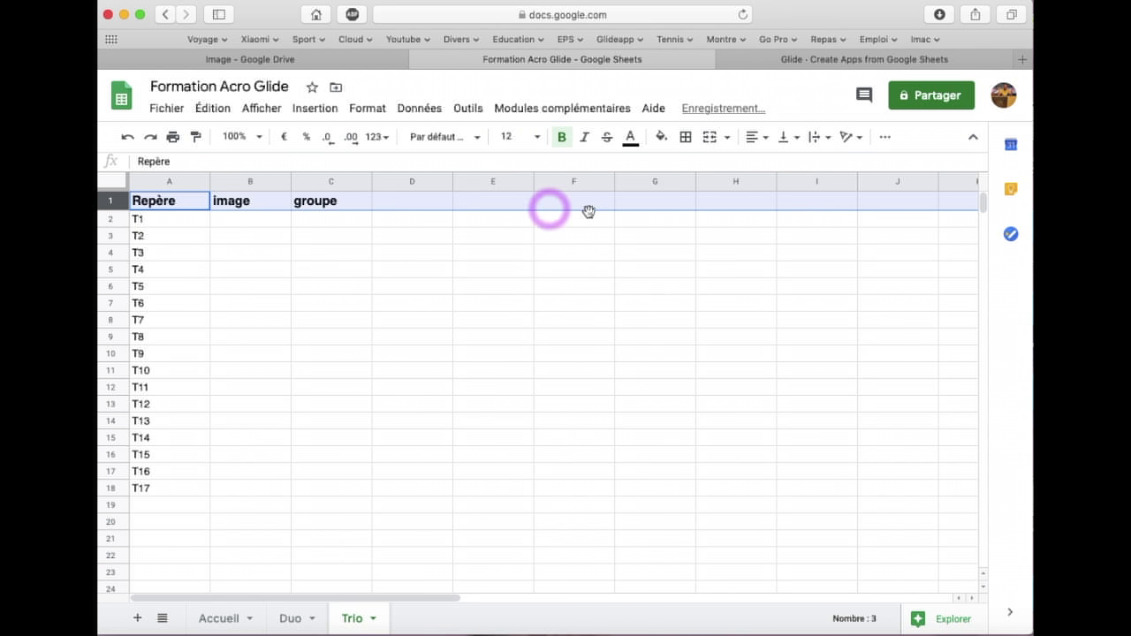
click(492, 270)
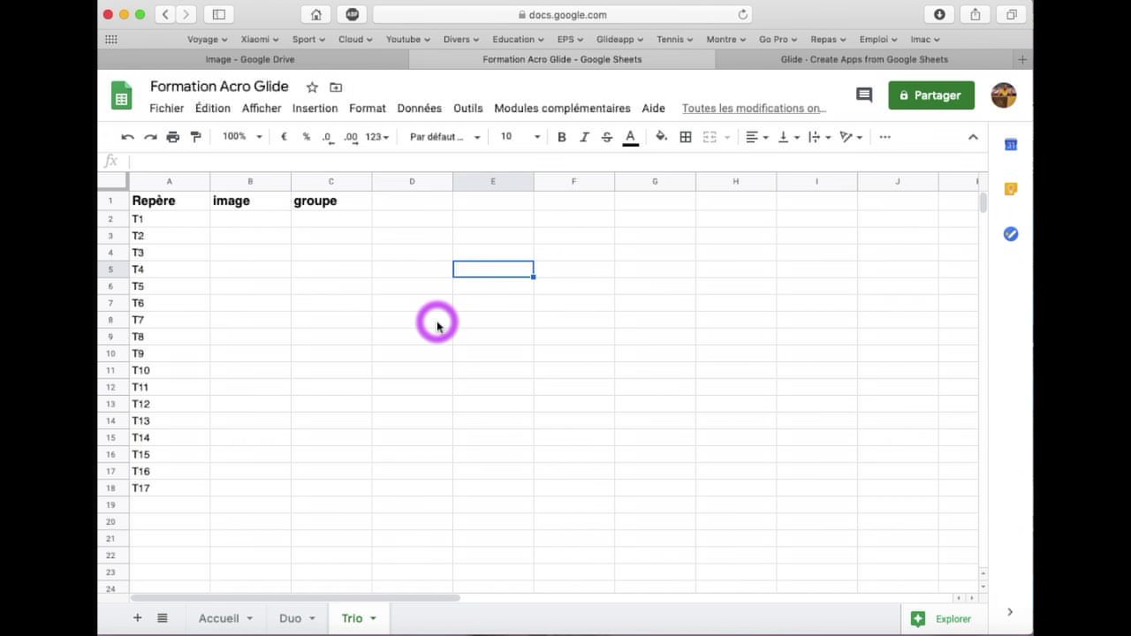
click(826, 63)
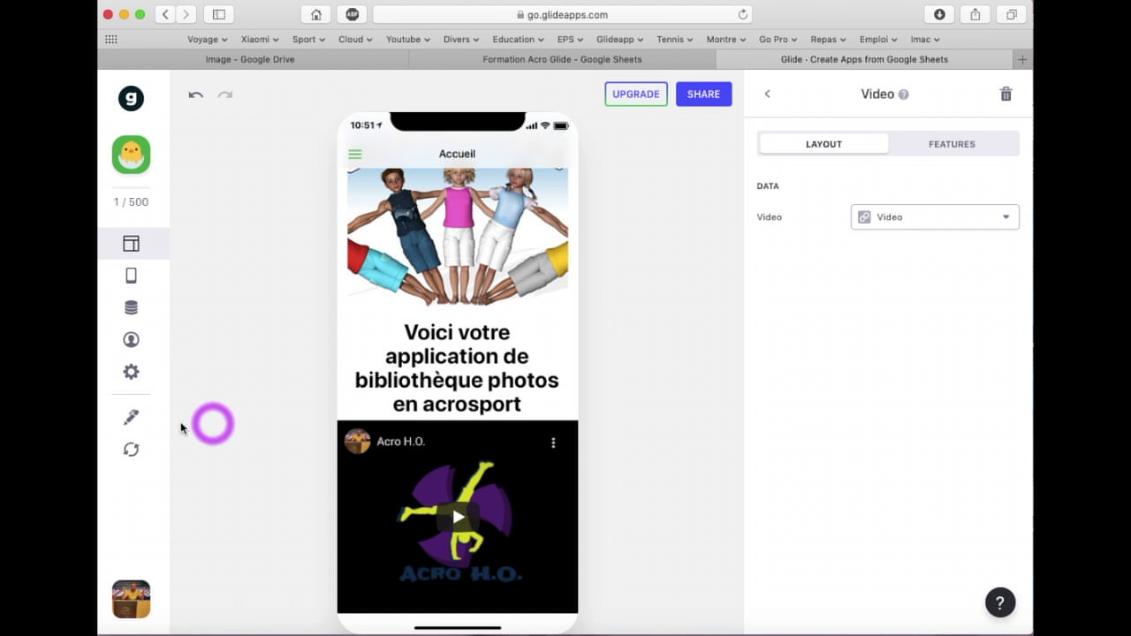
Reload the Glide app's data from the updated Google Sheets spreadsheet
click(131, 452)
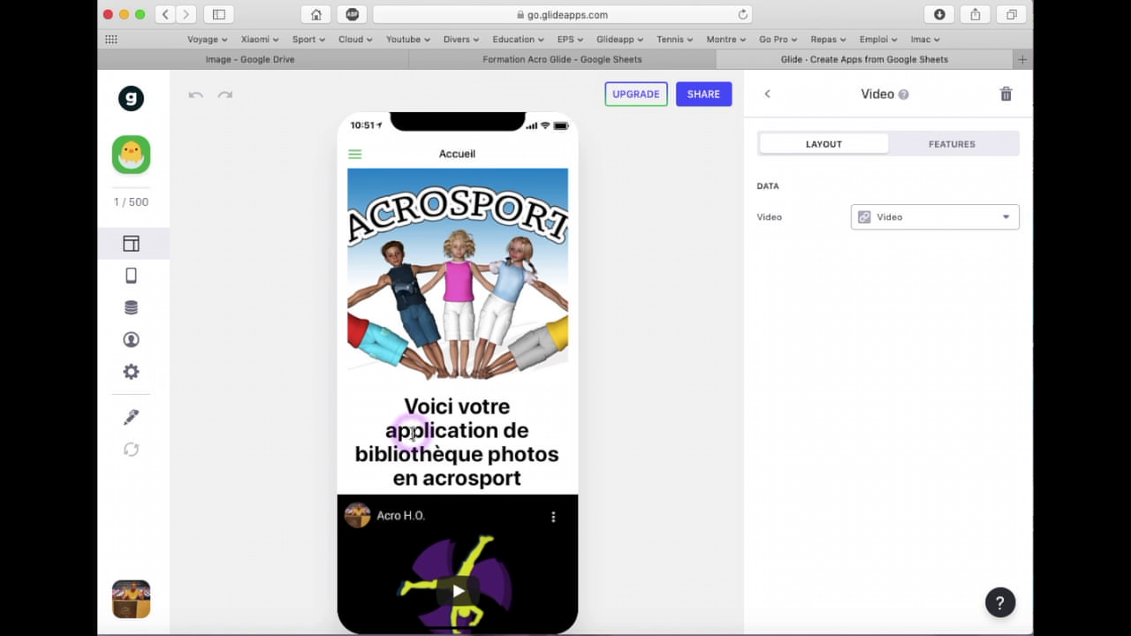
scroll(495, 429, down, 2)
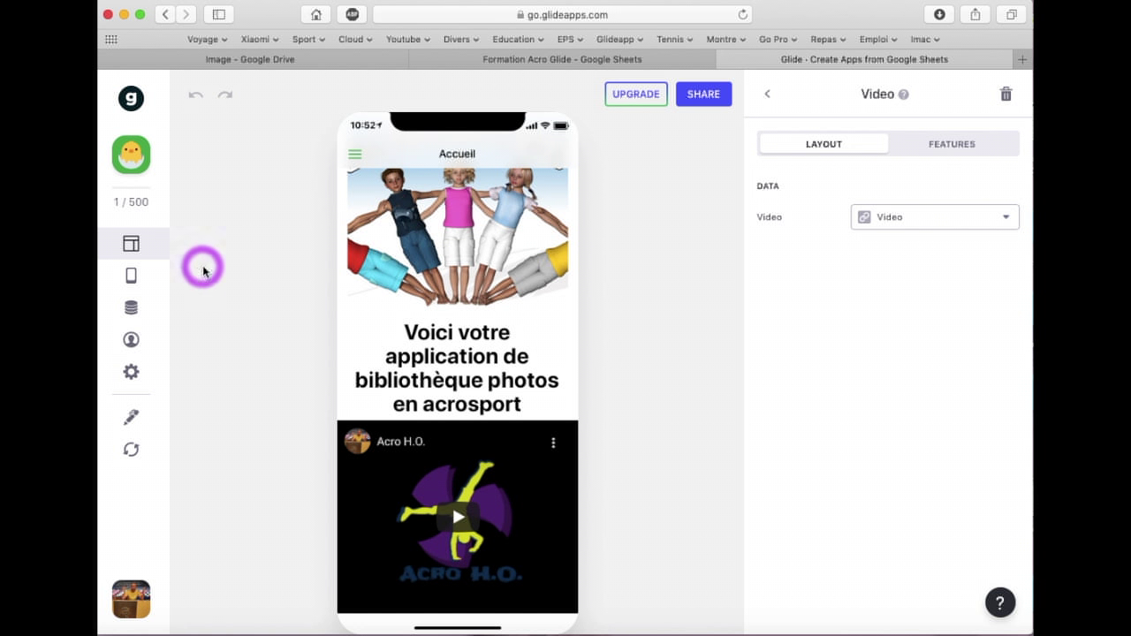
click(133, 278)
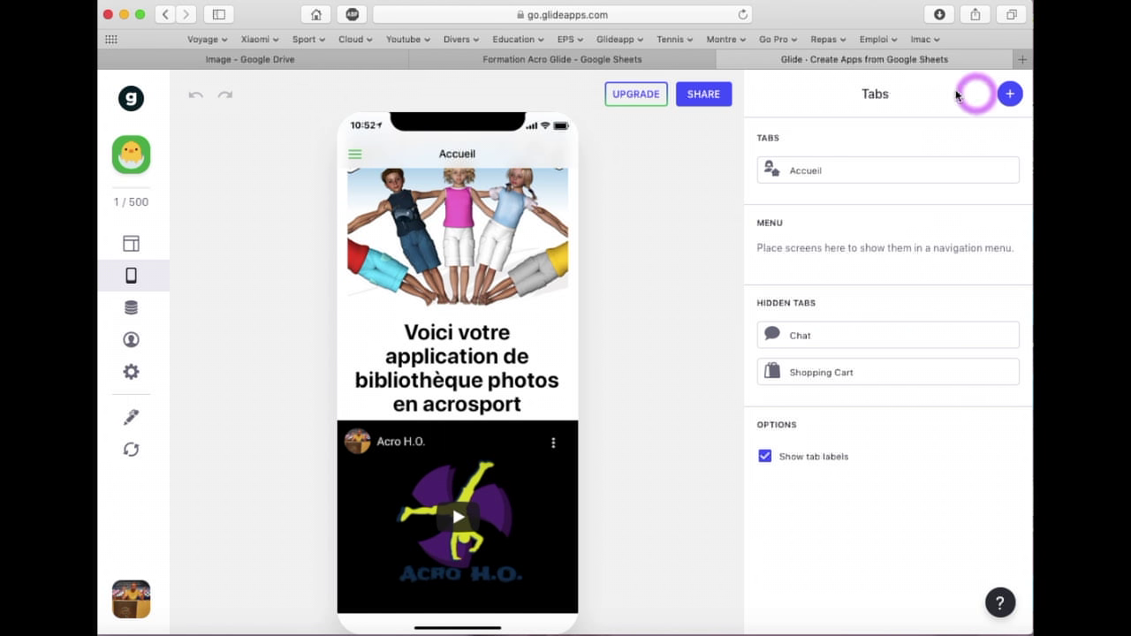
Add a new tab fed from the Duo sheet, with a gauge dashboard icon
click(1012, 97)
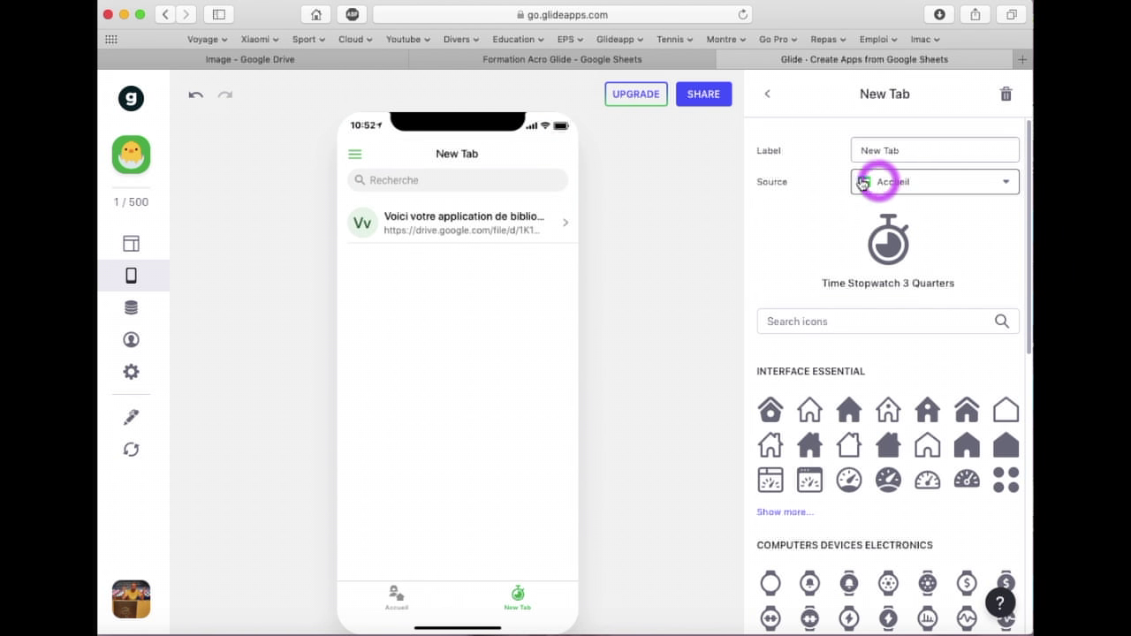
click(946, 183)
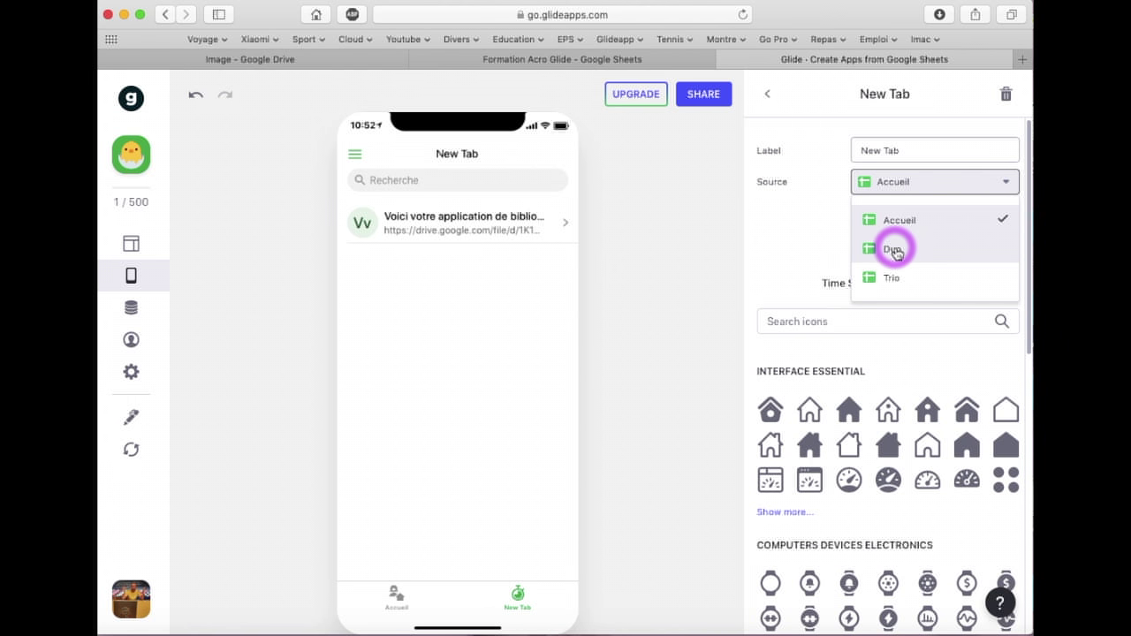
click(892, 250)
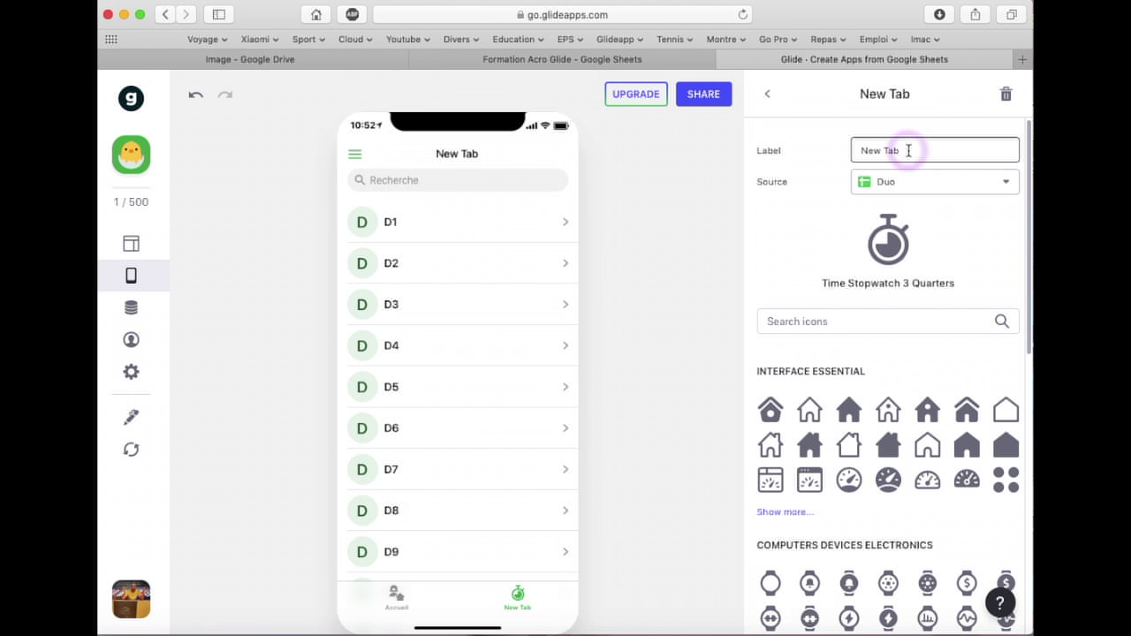
drag(901, 148, 818, 146)
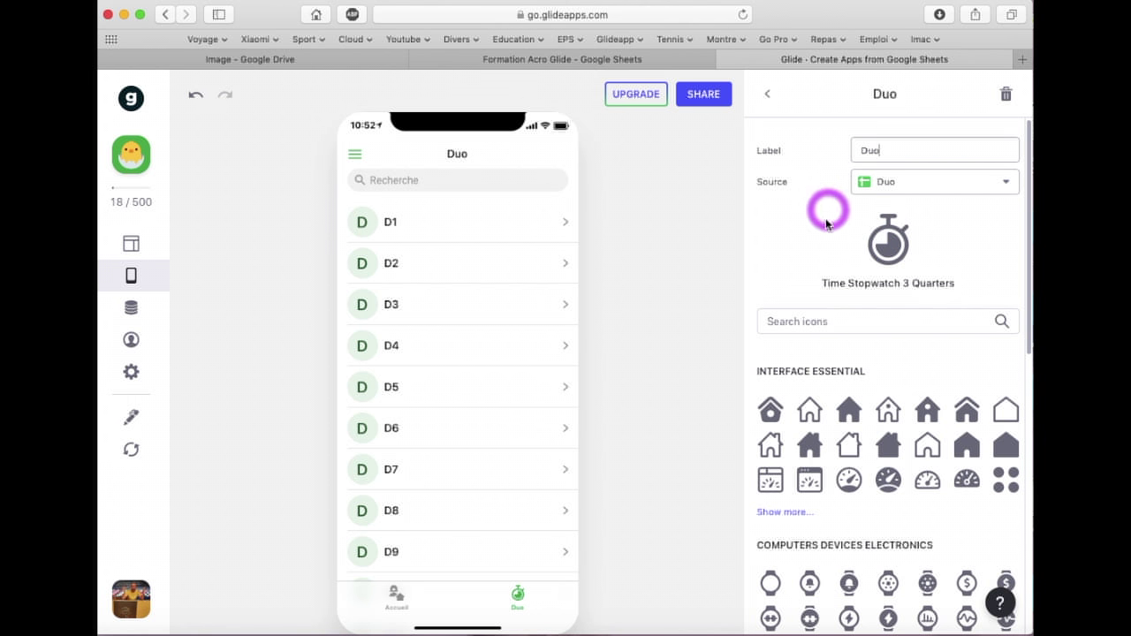
scroll(846, 386, down, 2)
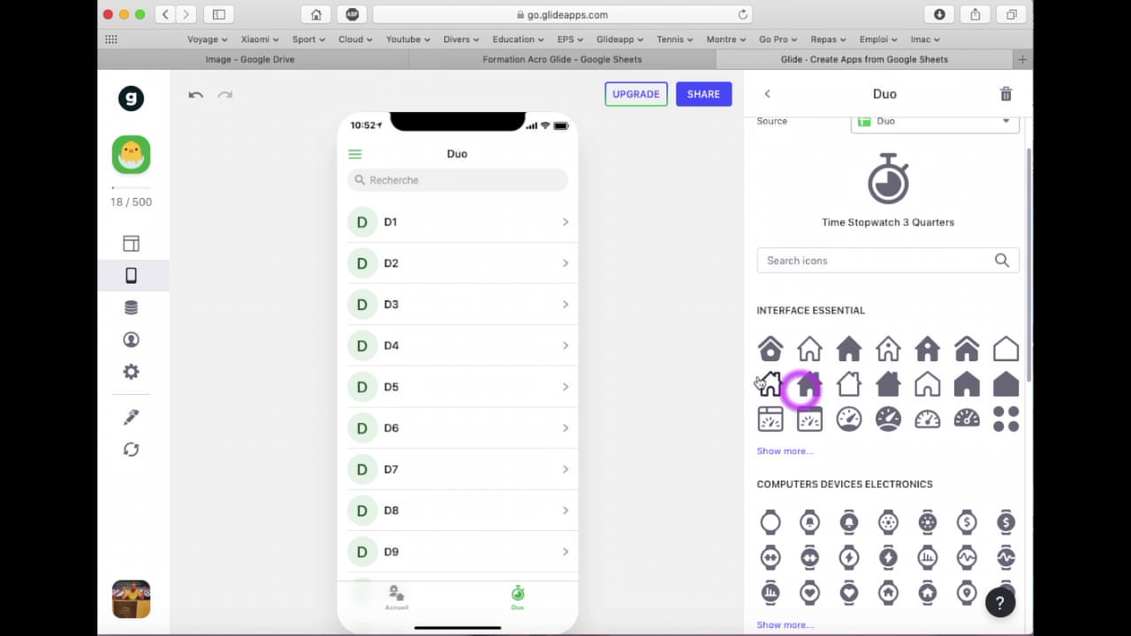
click(886, 416)
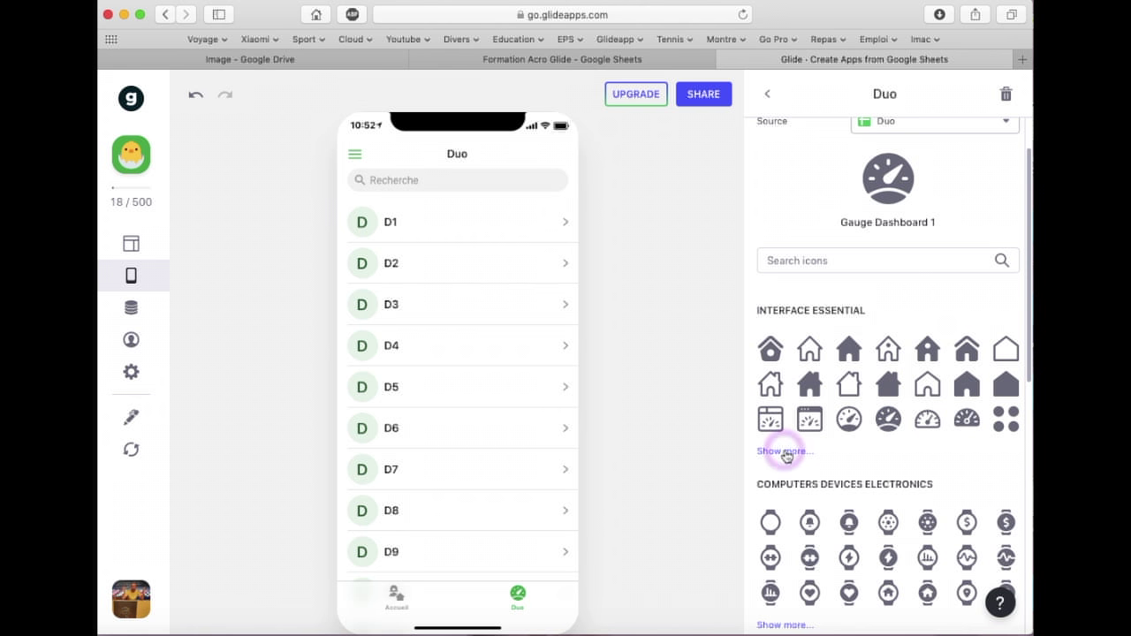
click(892, 271)
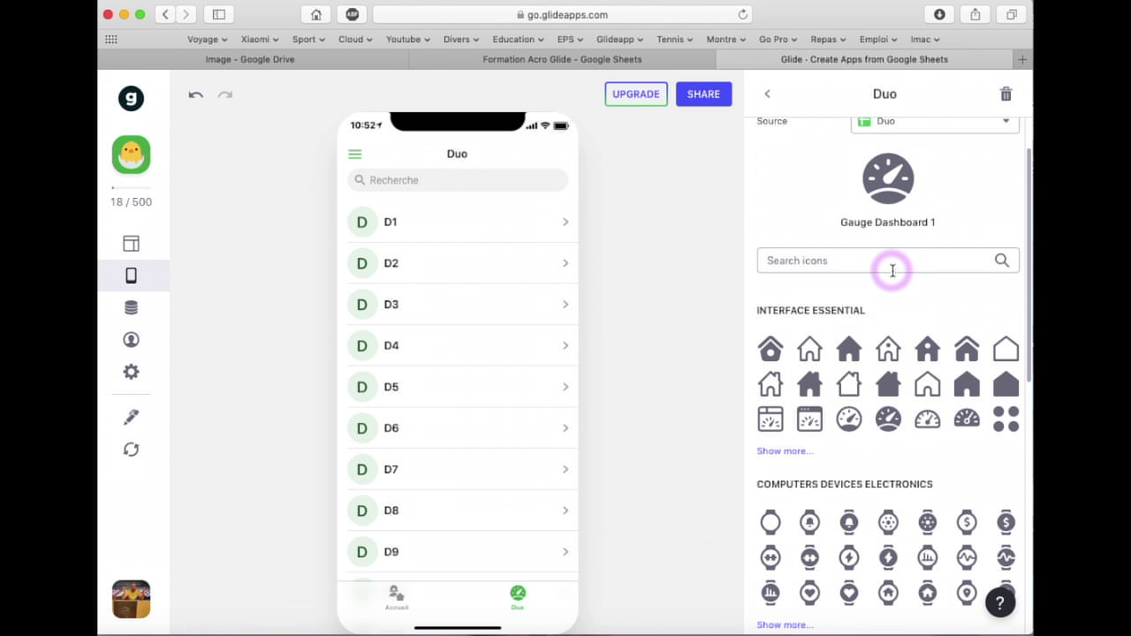
scroll(891, 270, up, 2)
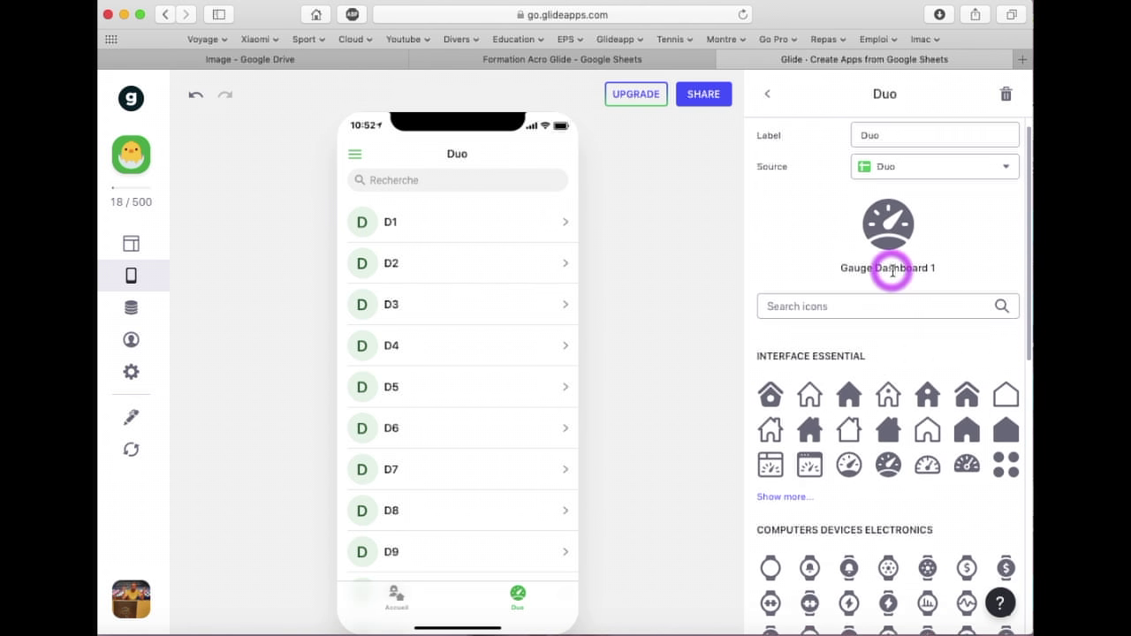
click(769, 94)
Give the Accueil tab a house icon
click(848, 173)
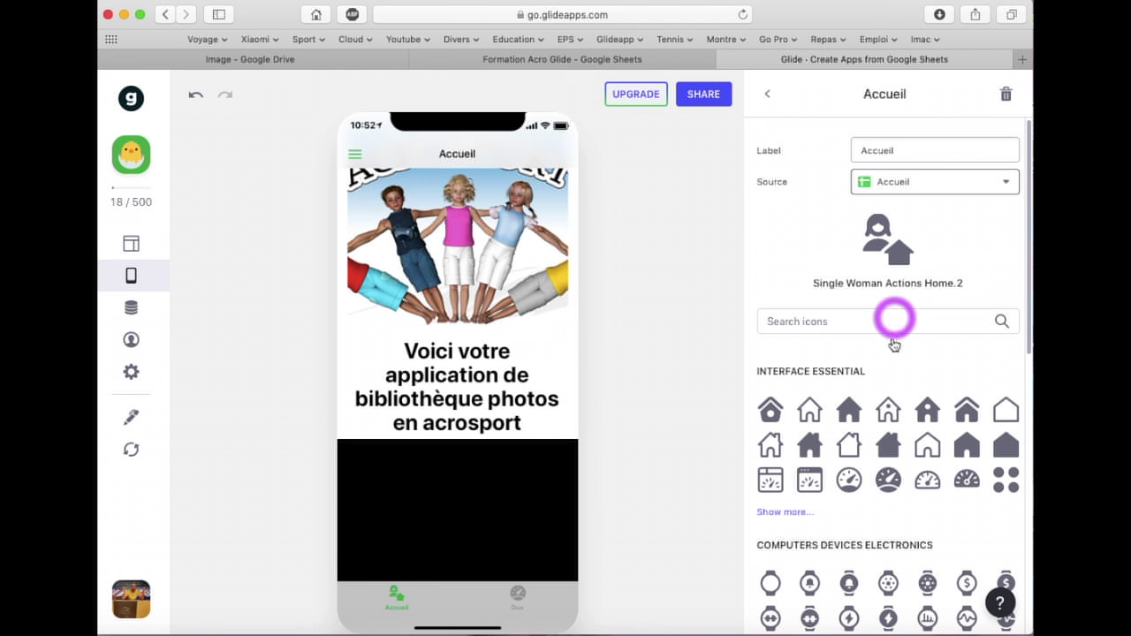
click(769, 409)
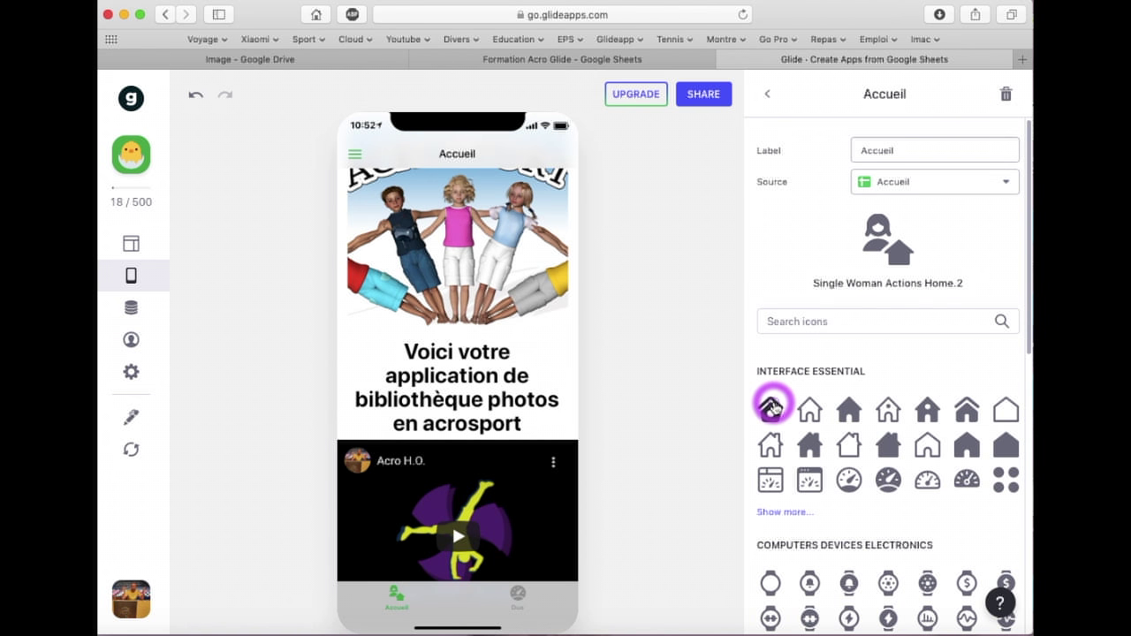
click(766, 94)
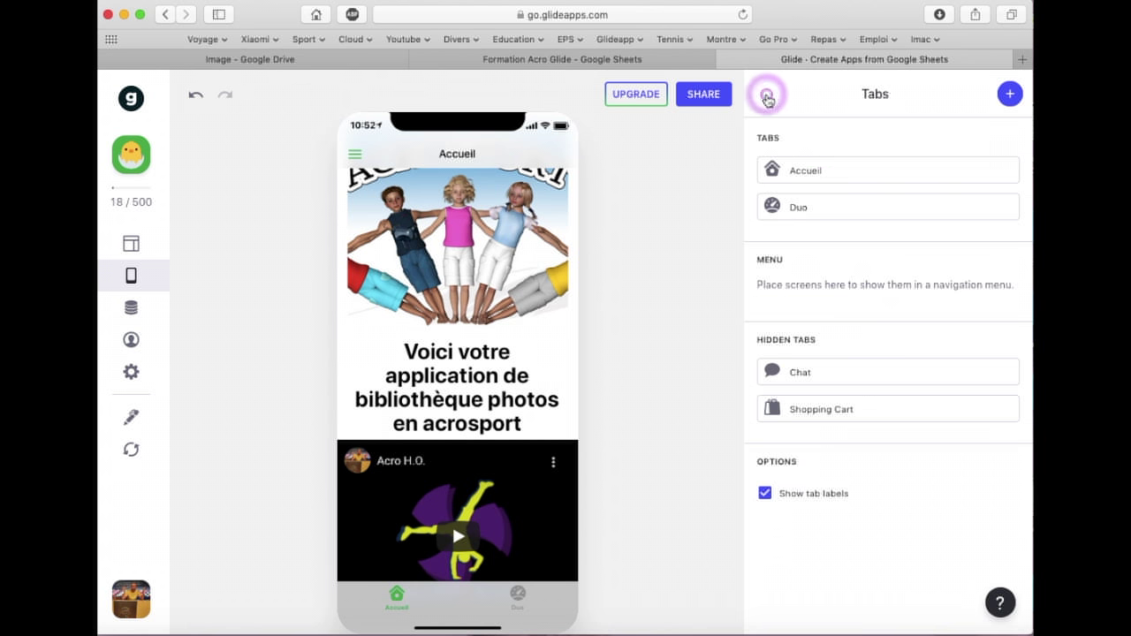
Add a tab labelled Trio that uses the Trio sheet as its source
click(1011, 94)
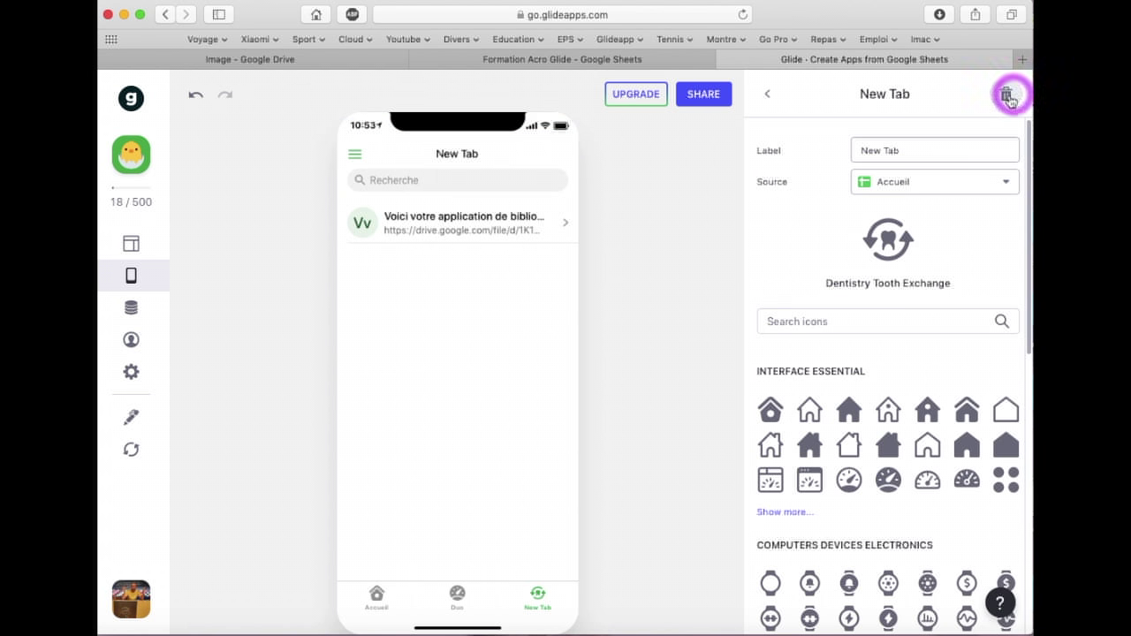
click(933, 183)
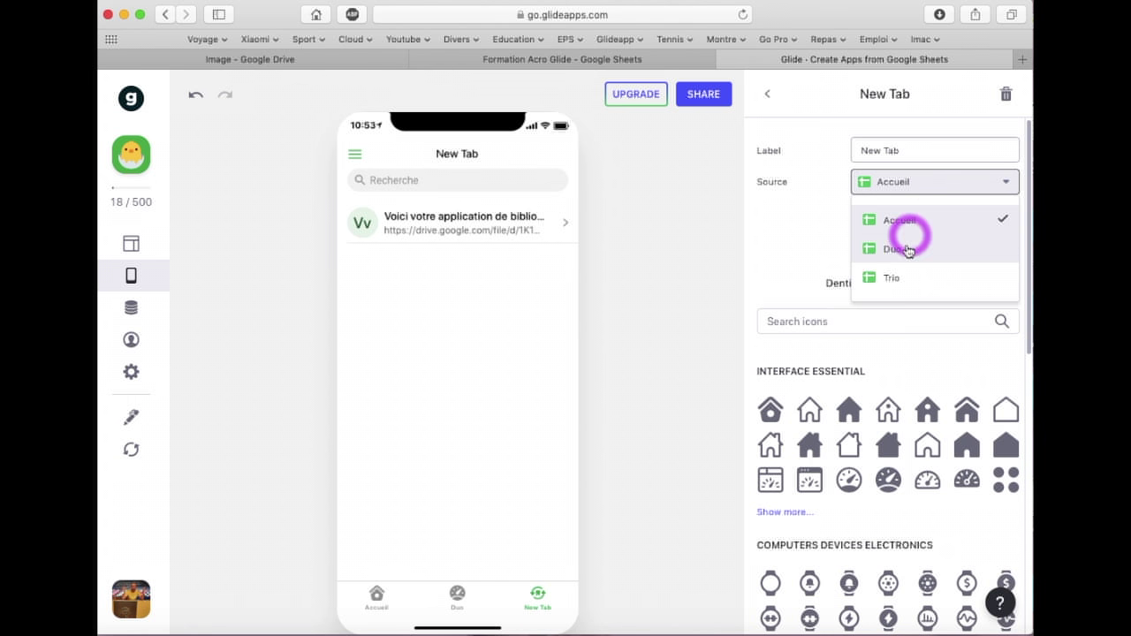
click(893, 274)
drag(904, 149, 840, 148)
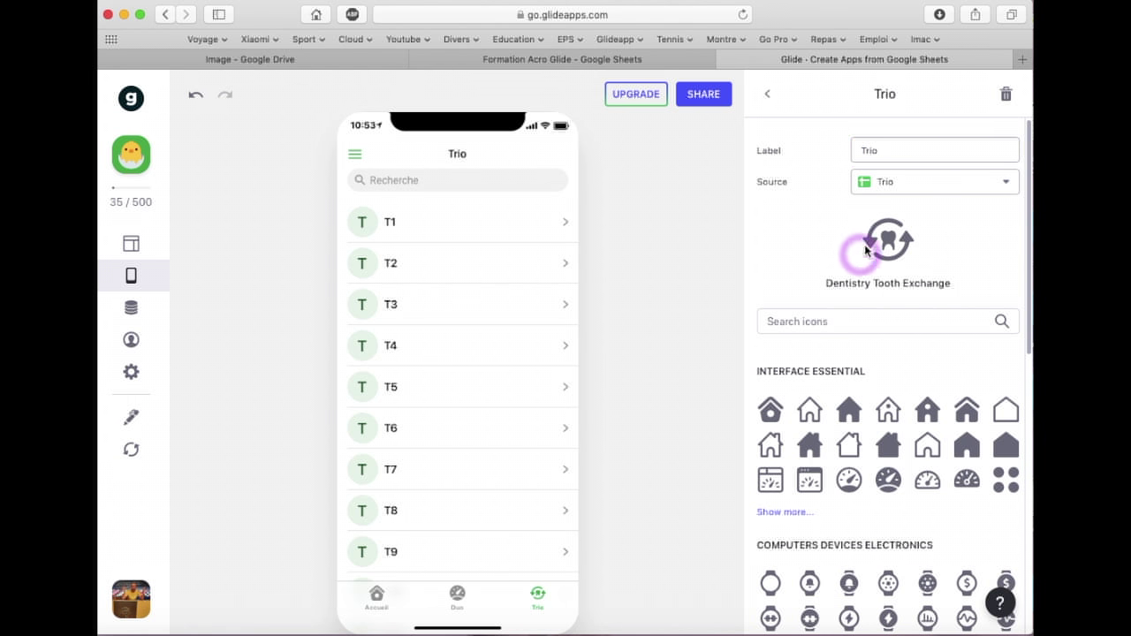
click(769, 99)
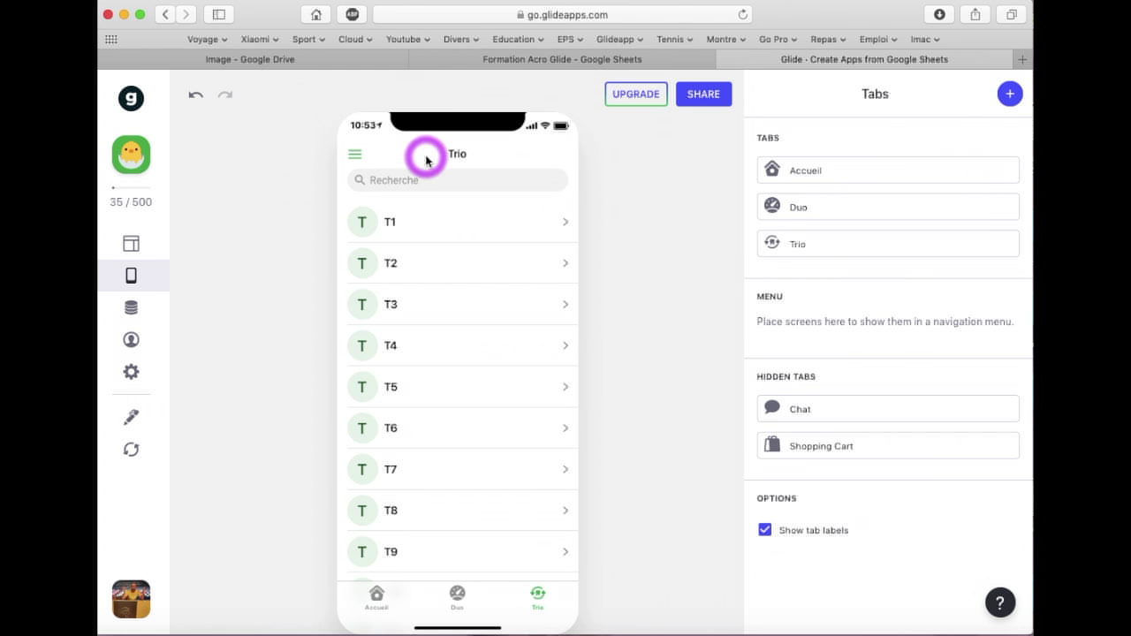
click(831, 240)
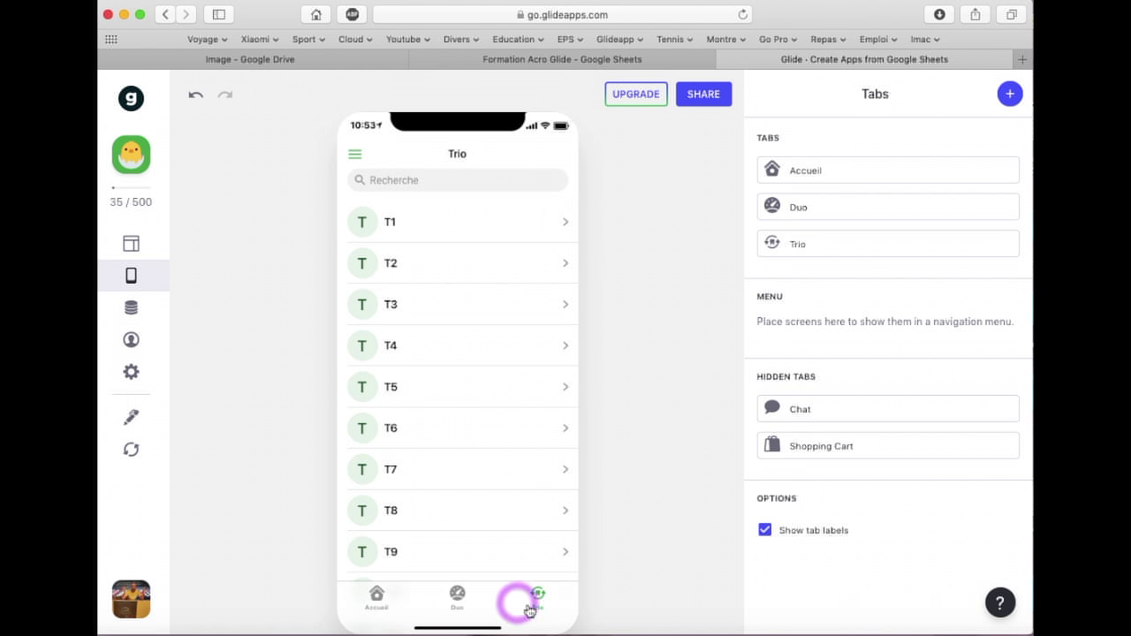
click(133, 246)
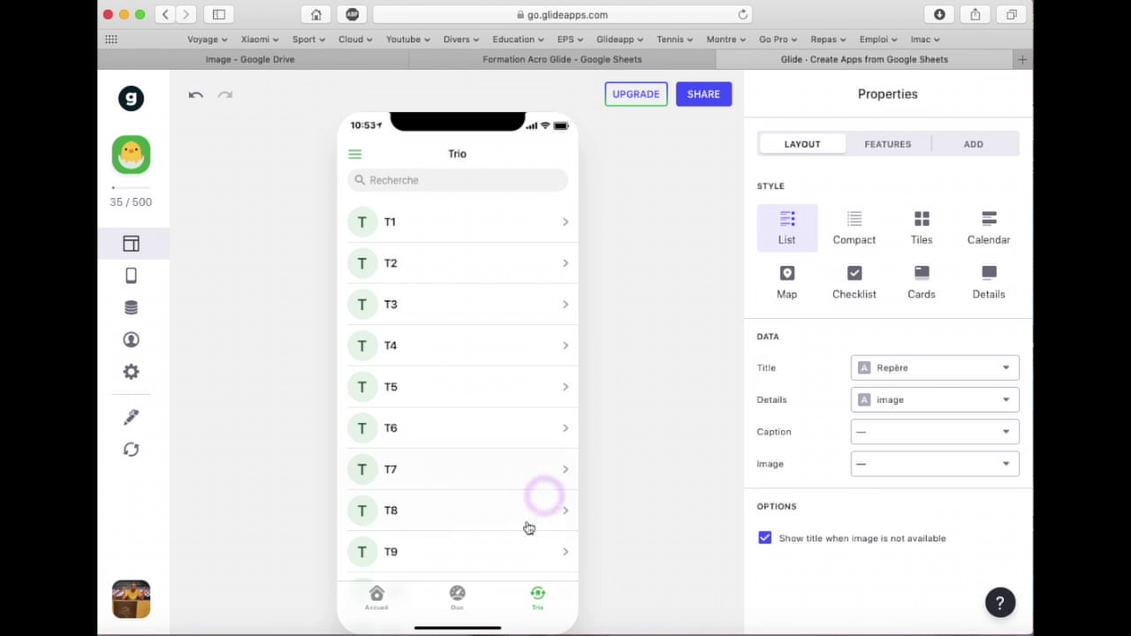
Switch the preview to the Duo tab and display its items in Tiles style
click(460, 594)
click(459, 595)
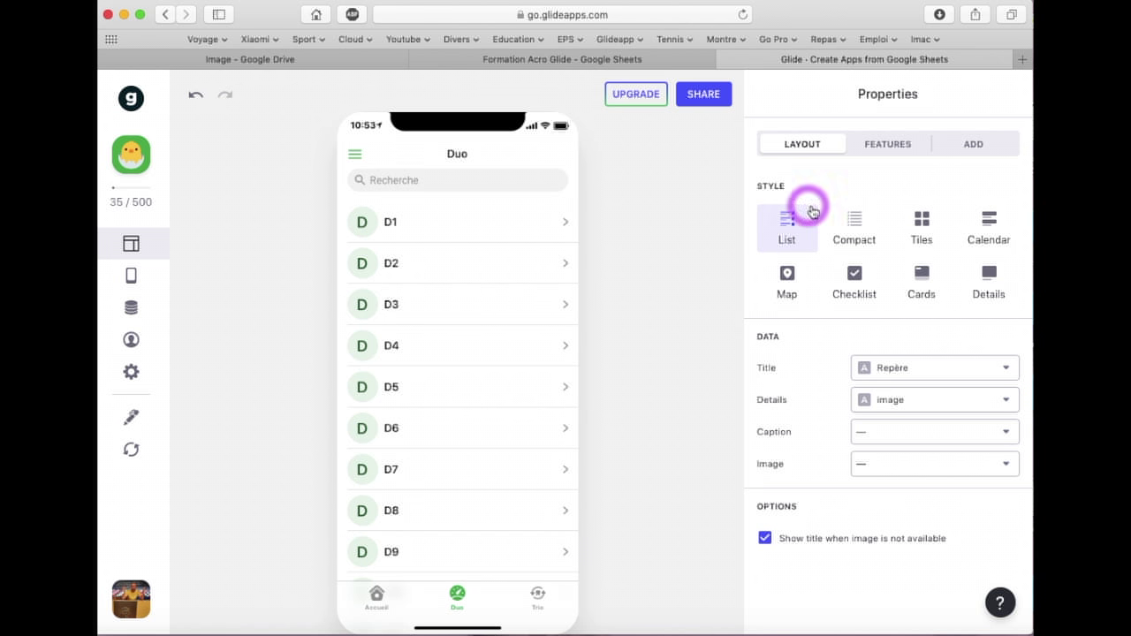
click(854, 236)
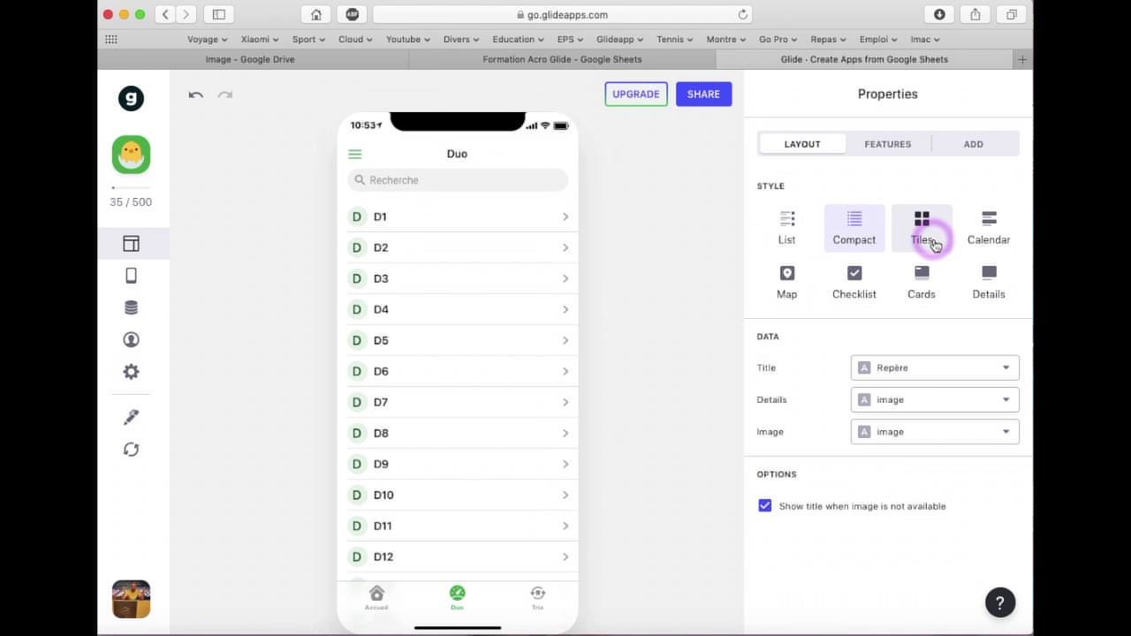
click(928, 239)
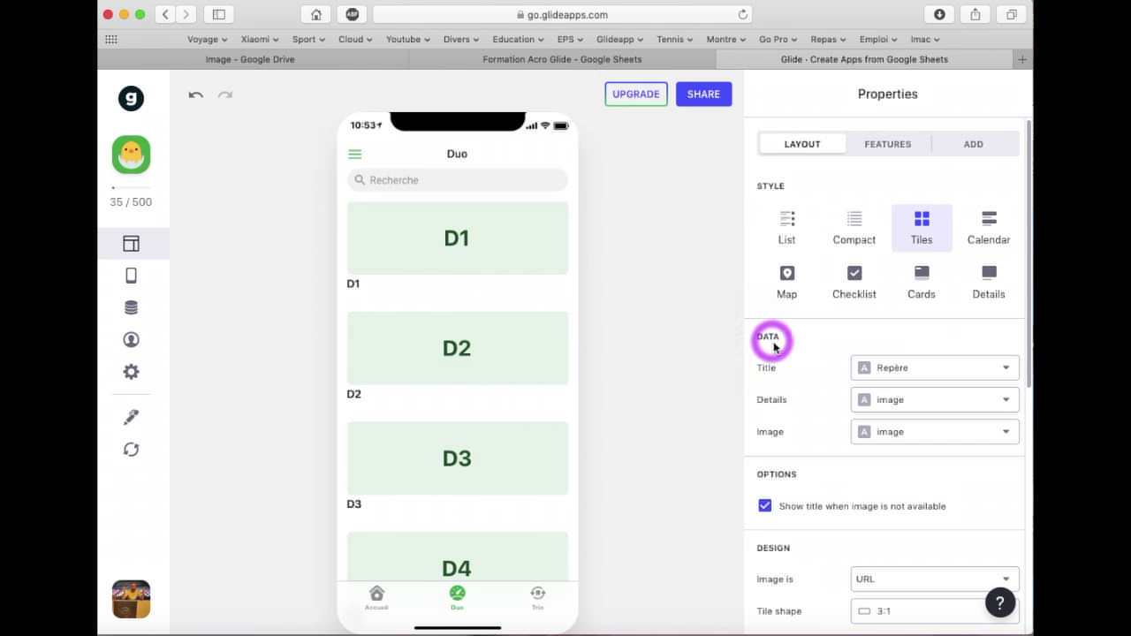
scroll(799, 341, down, 1)
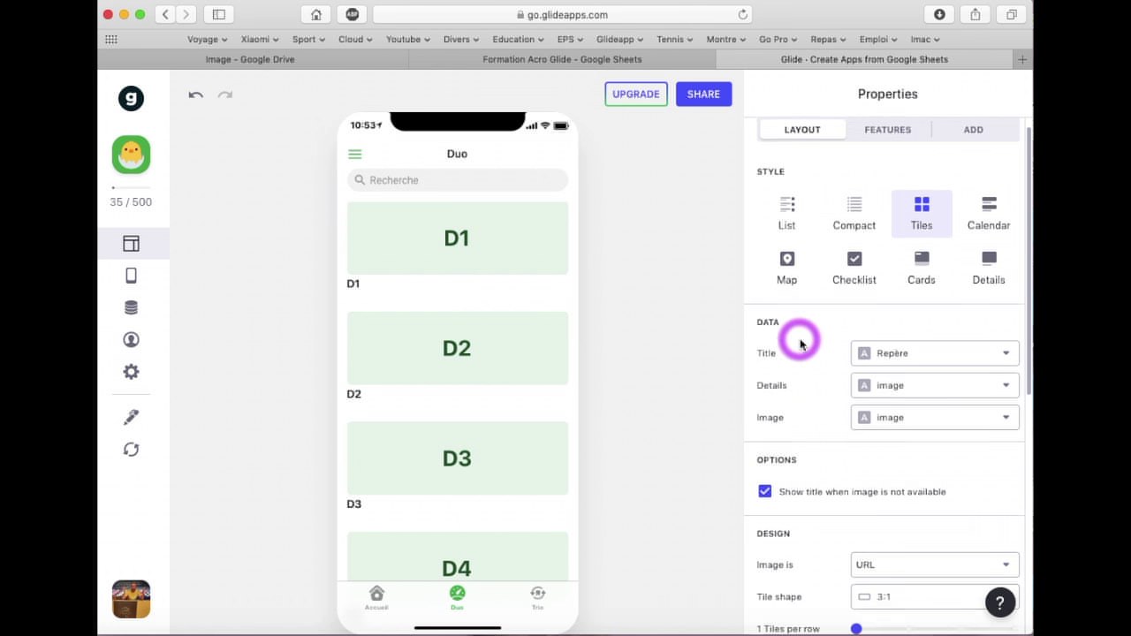
scroll(800, 340, down, 4)
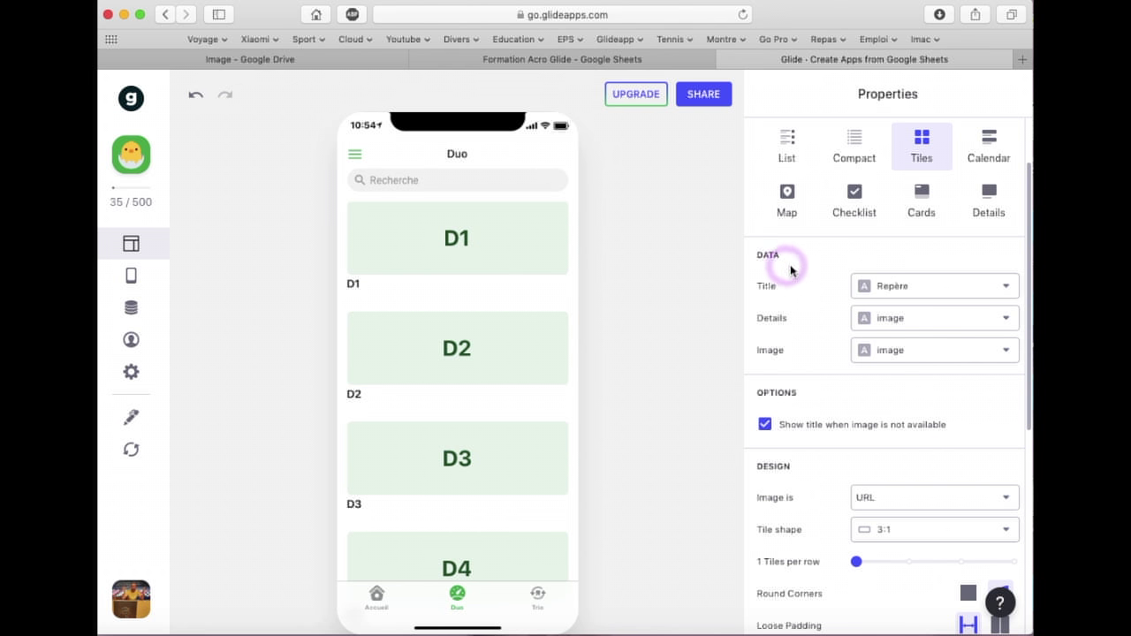
Keep Repère as the tile title, set Details to none, and choose two tiles per row
click(908, 291)
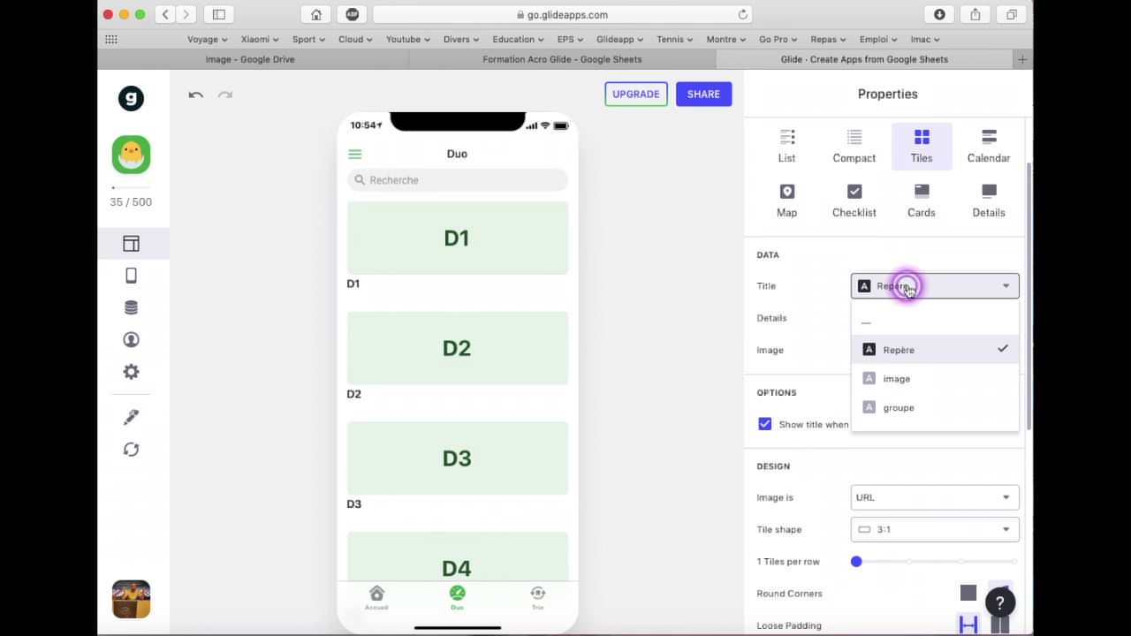
click(895, 350)
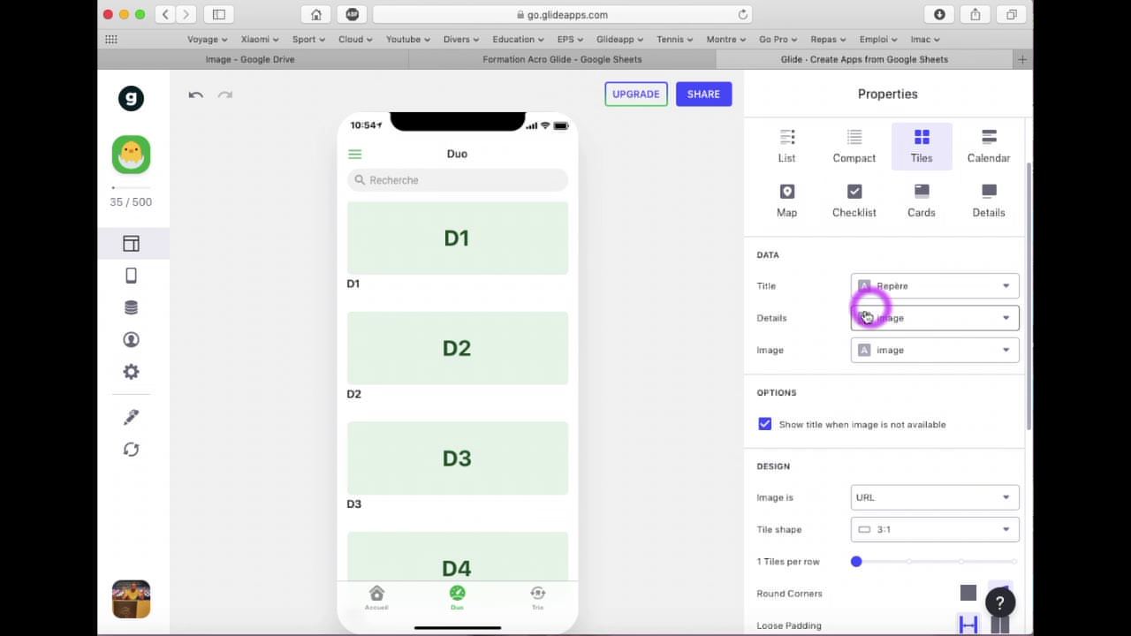
click(896, 318)
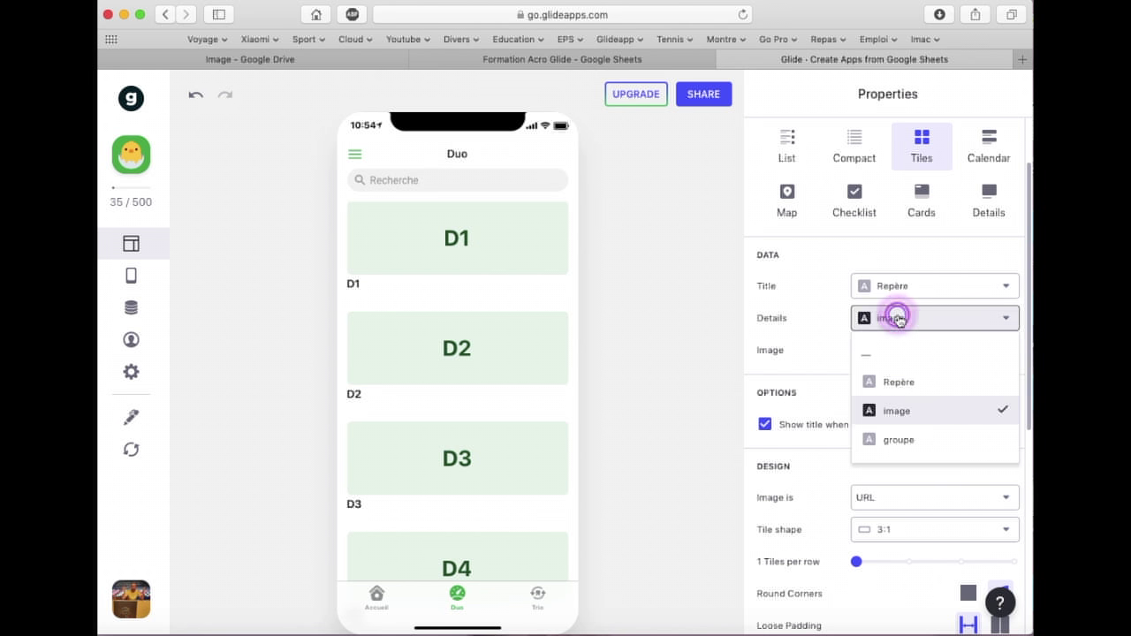
click(892, 363)
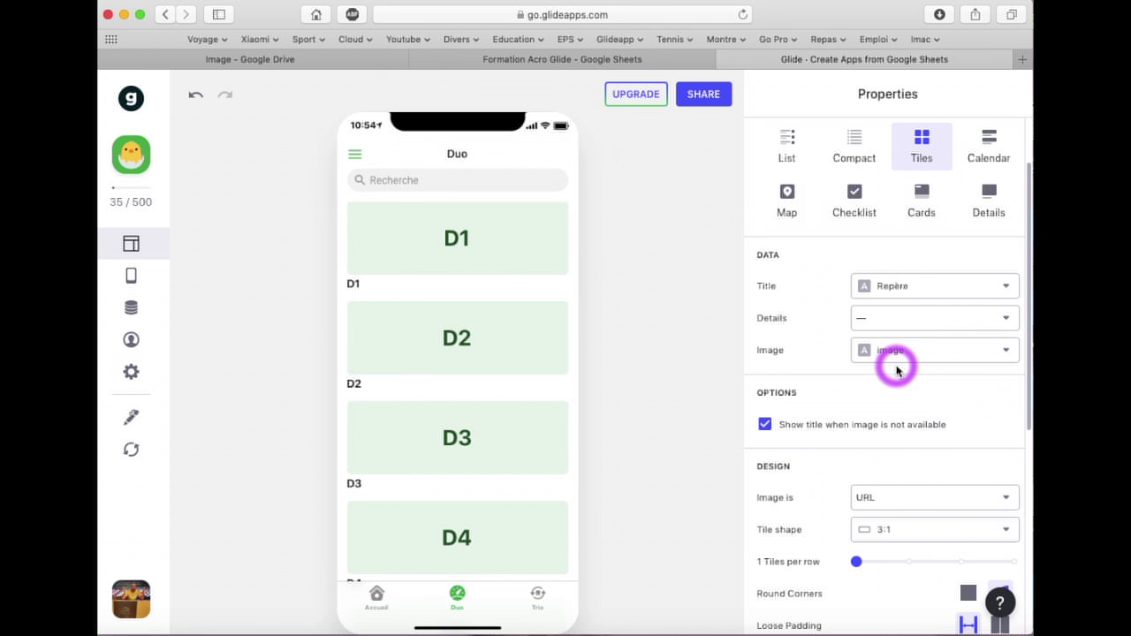
scroll(897, 370, down, 3)
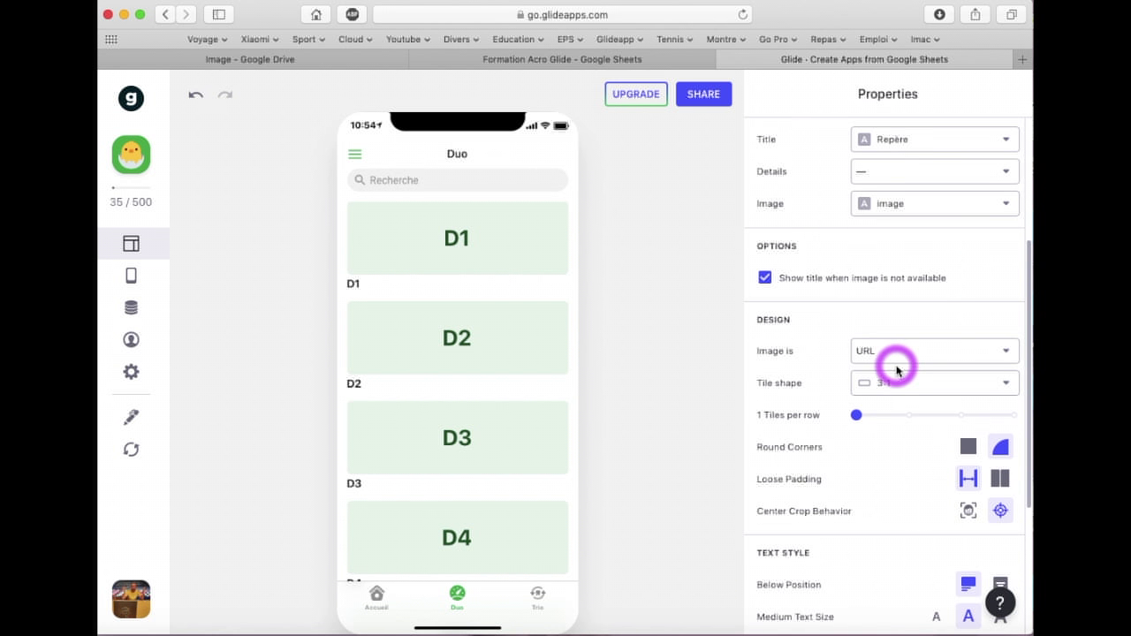
scroll(897, 370, down, 1)
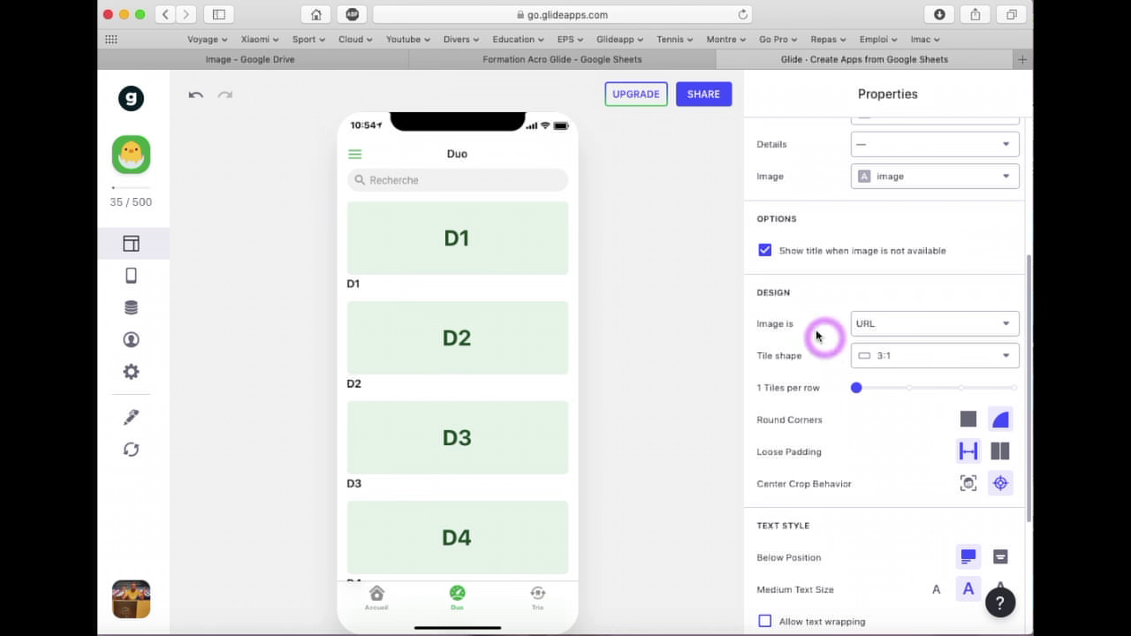
scroll(808, 353, down, 2)
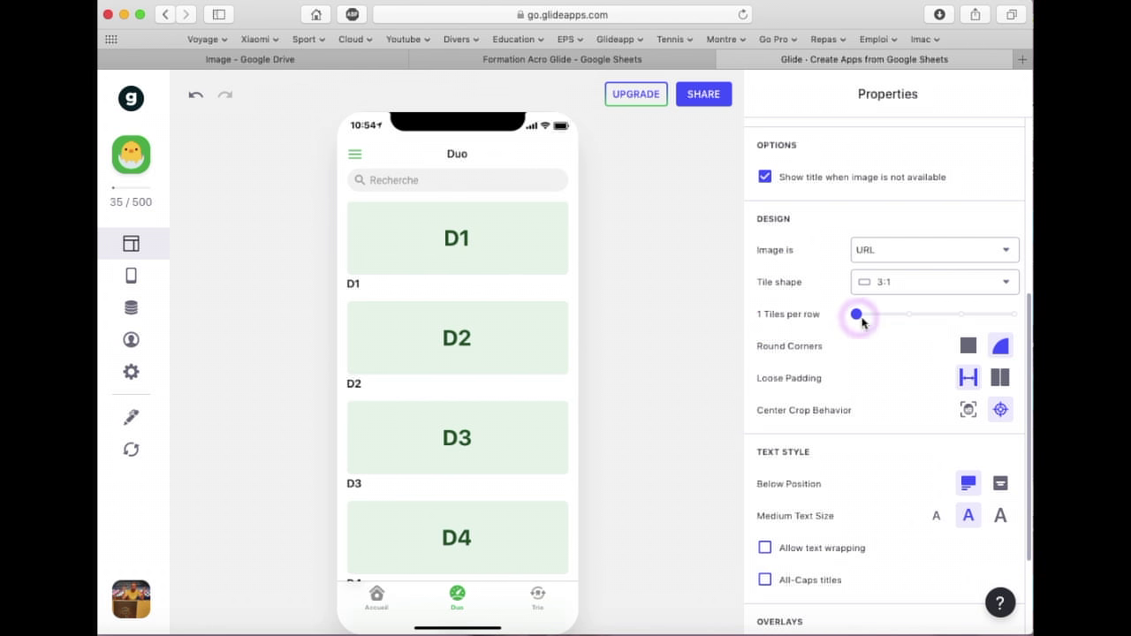
click(909, 314)
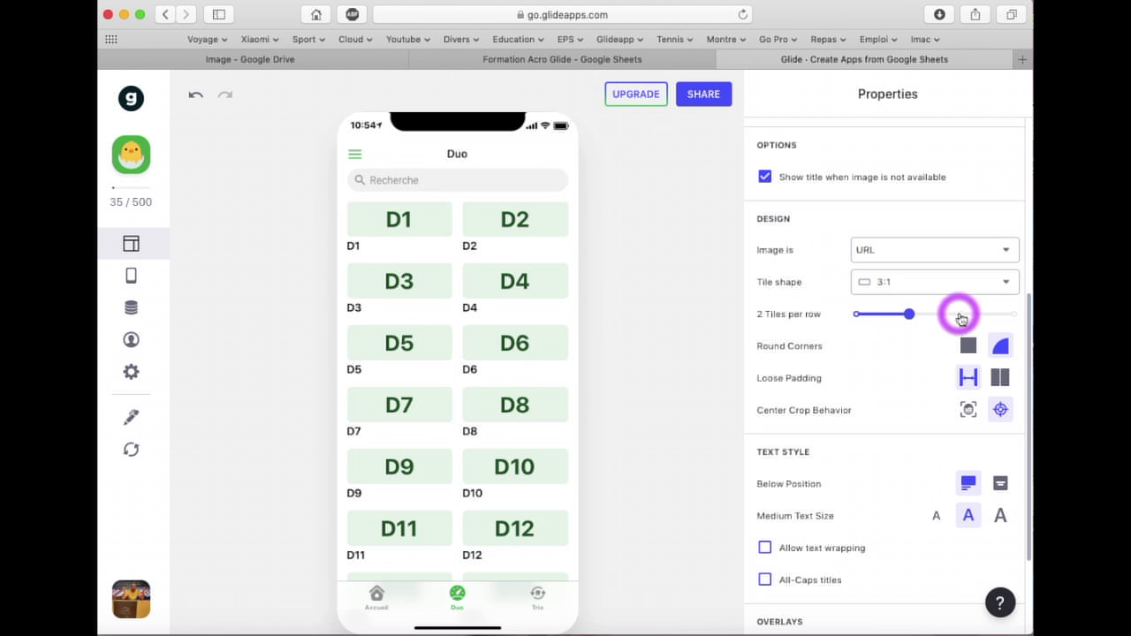
Settle on two tiles per row with a 3:2 tile shape and titles below each tile
click(959, 314)
click(1010, 352)
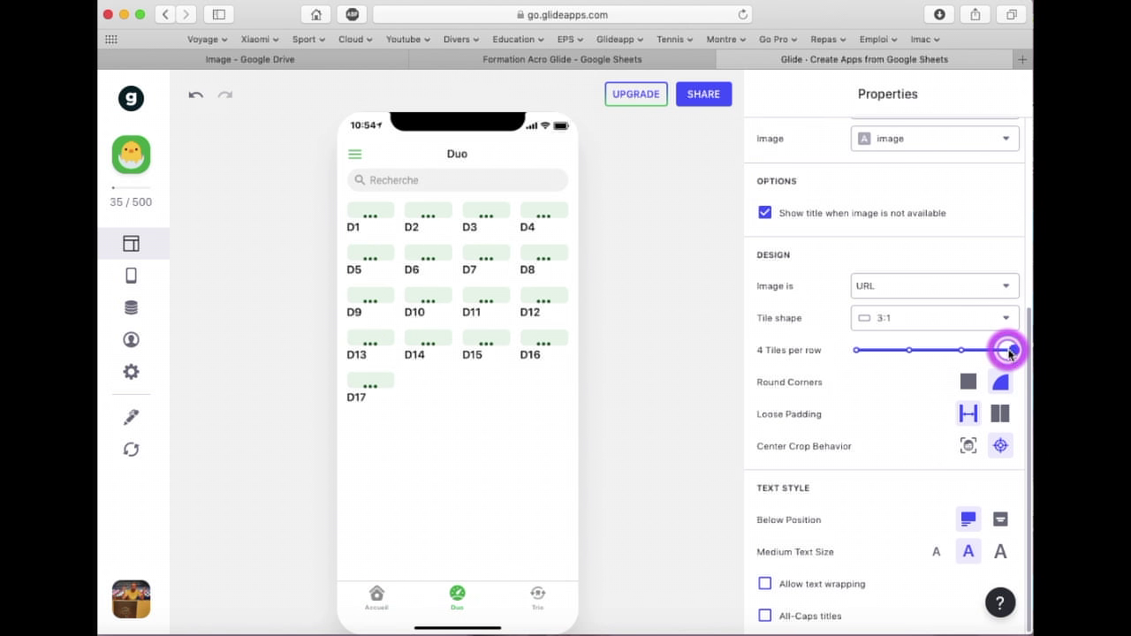
click(910, 350)
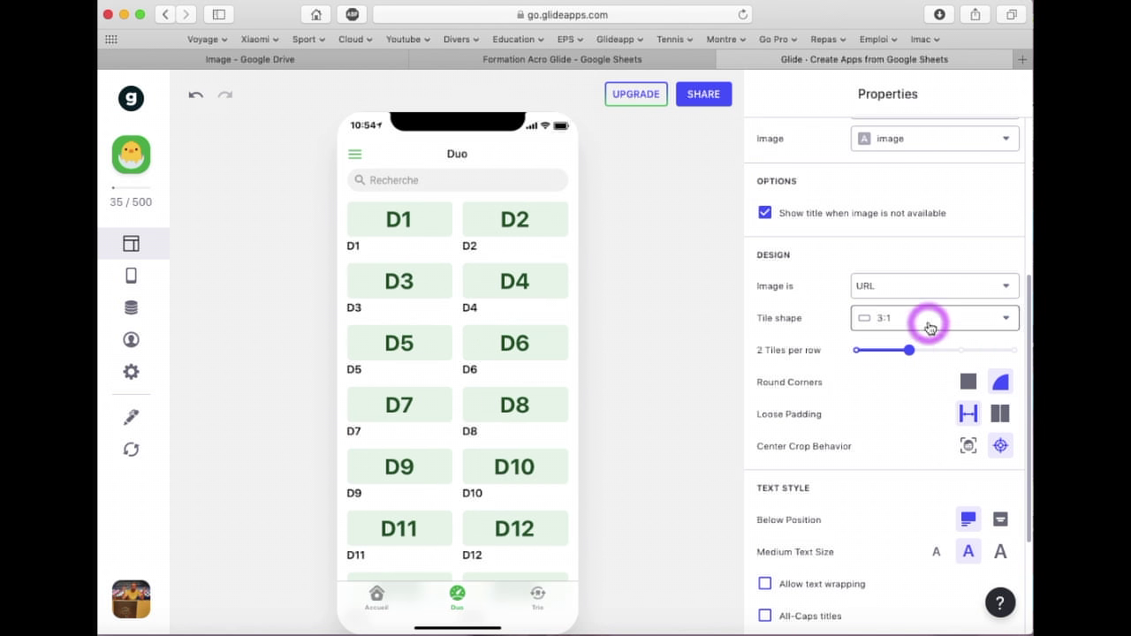
click(927, 319)
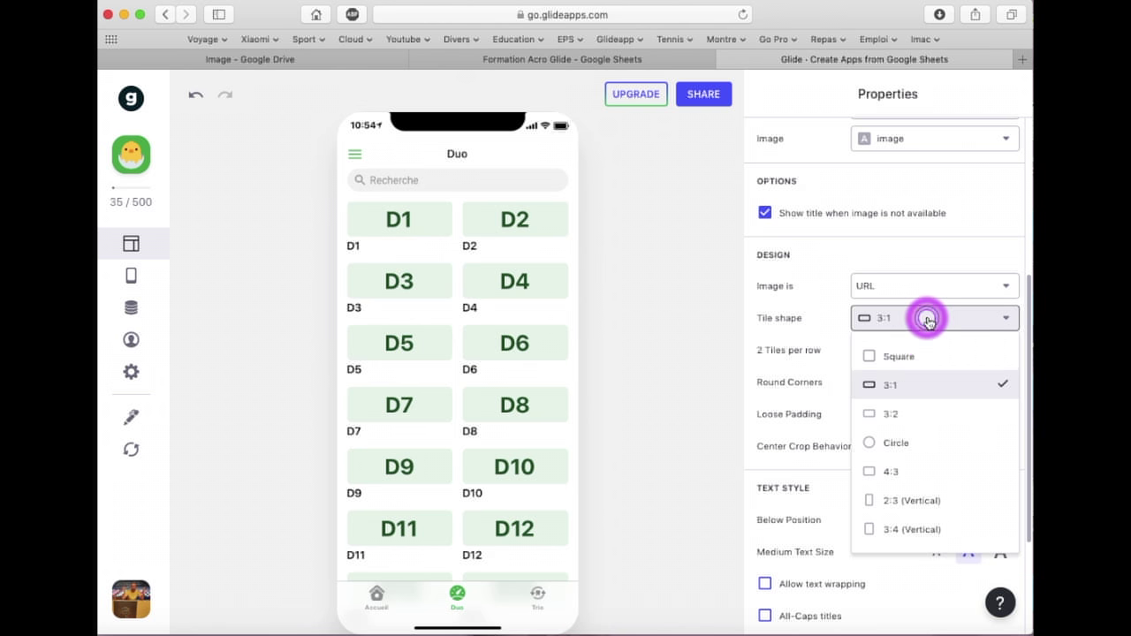
click(895, 419)
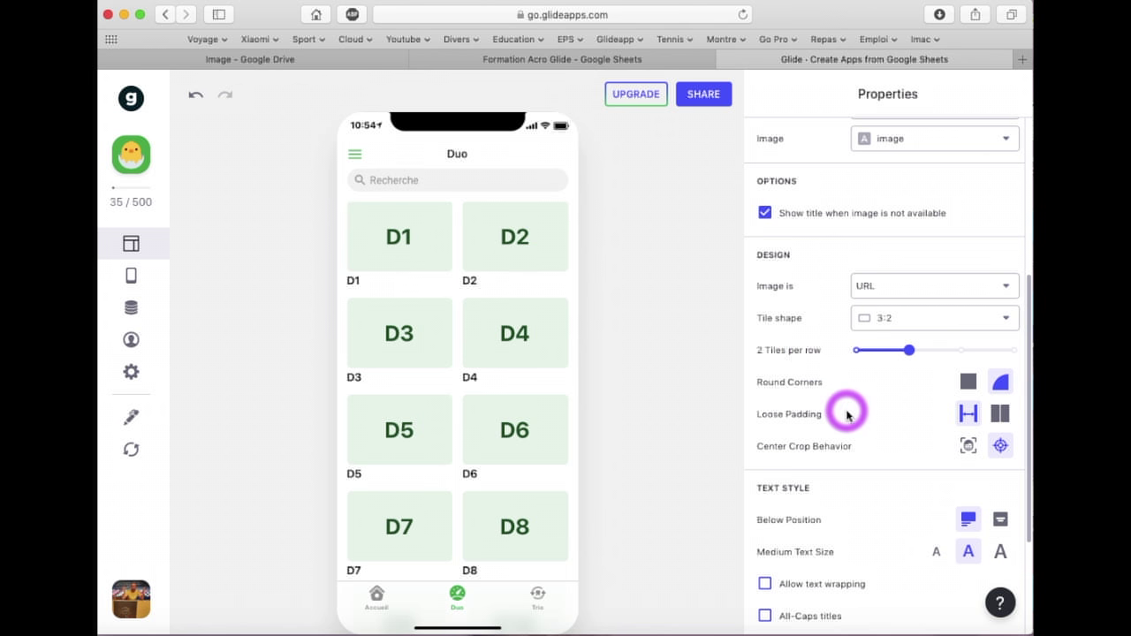
scroll(845, 410, down, 1)
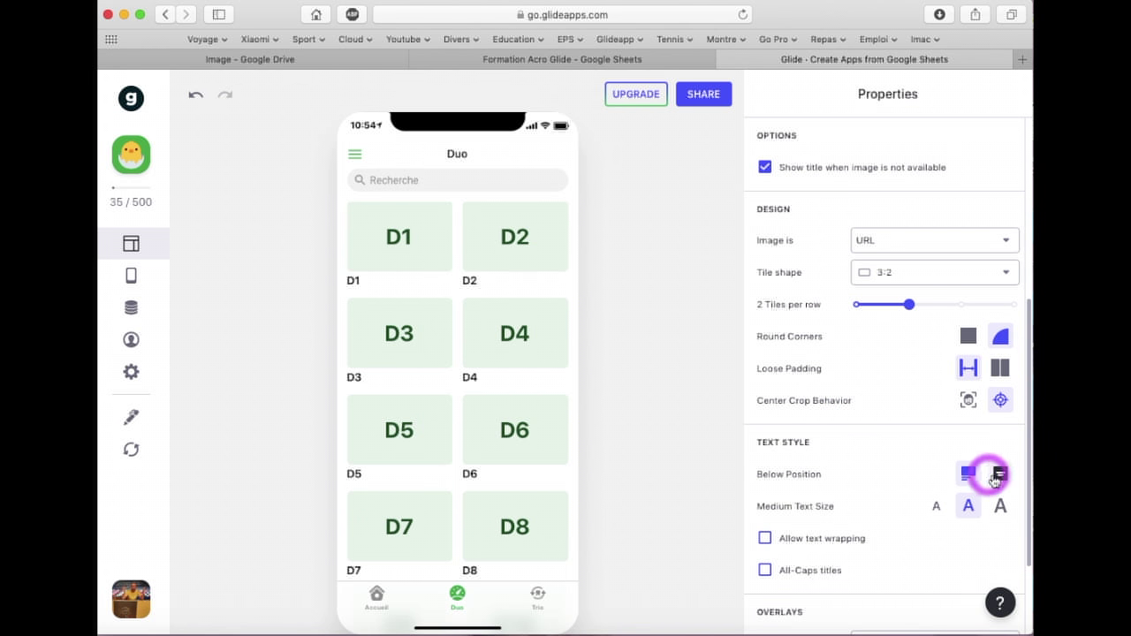
click(1000, 474)
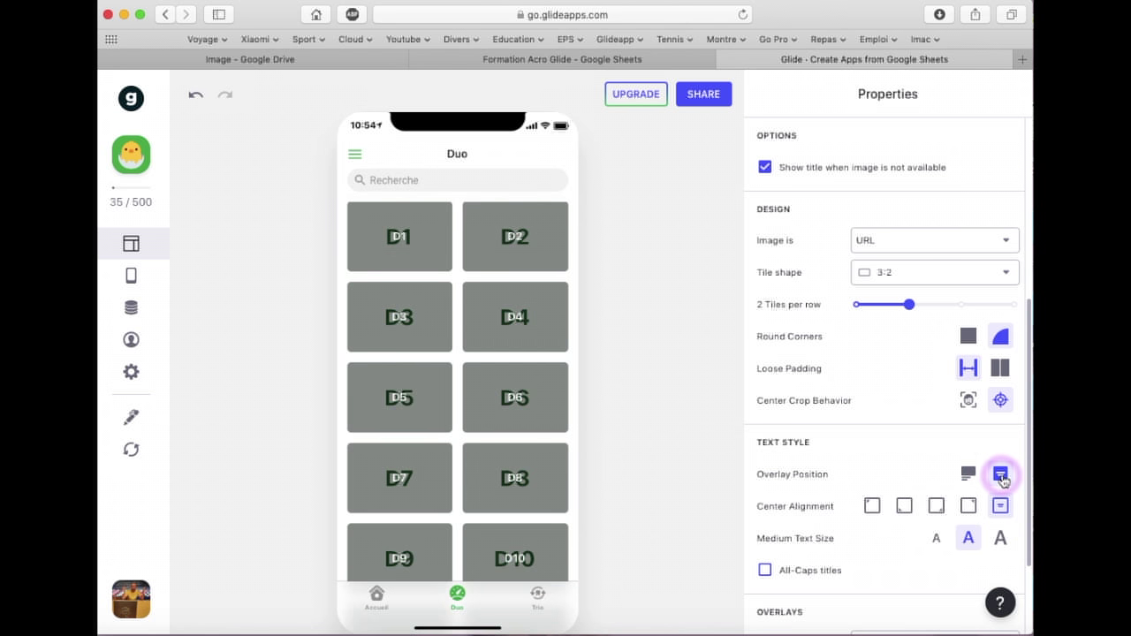
click(971, 474)
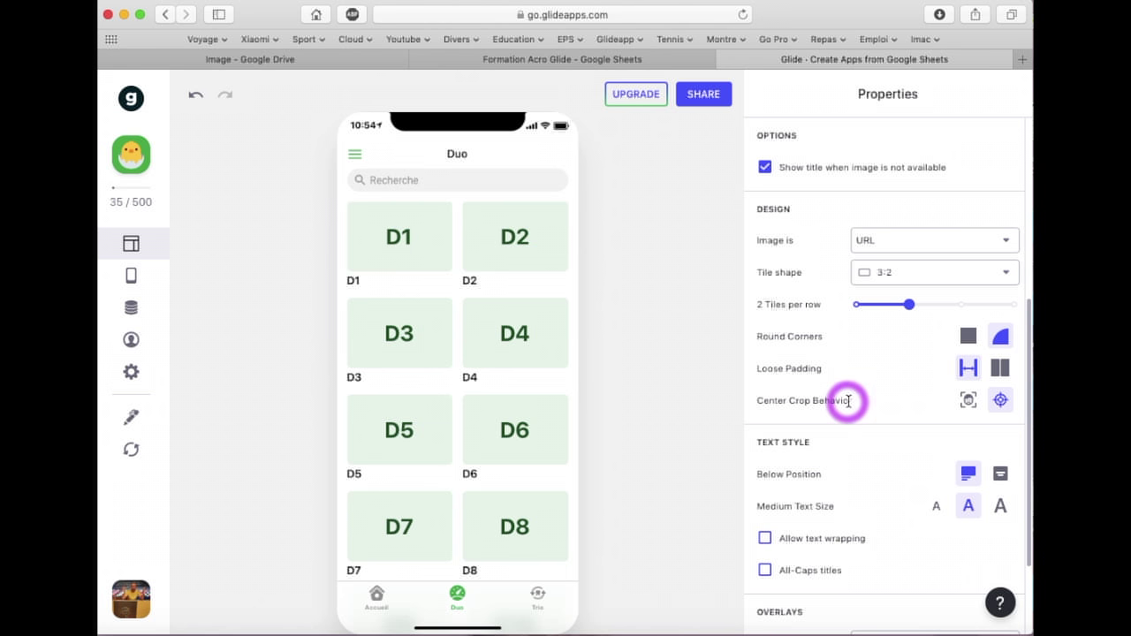
scroll(847, 400, up, 5)
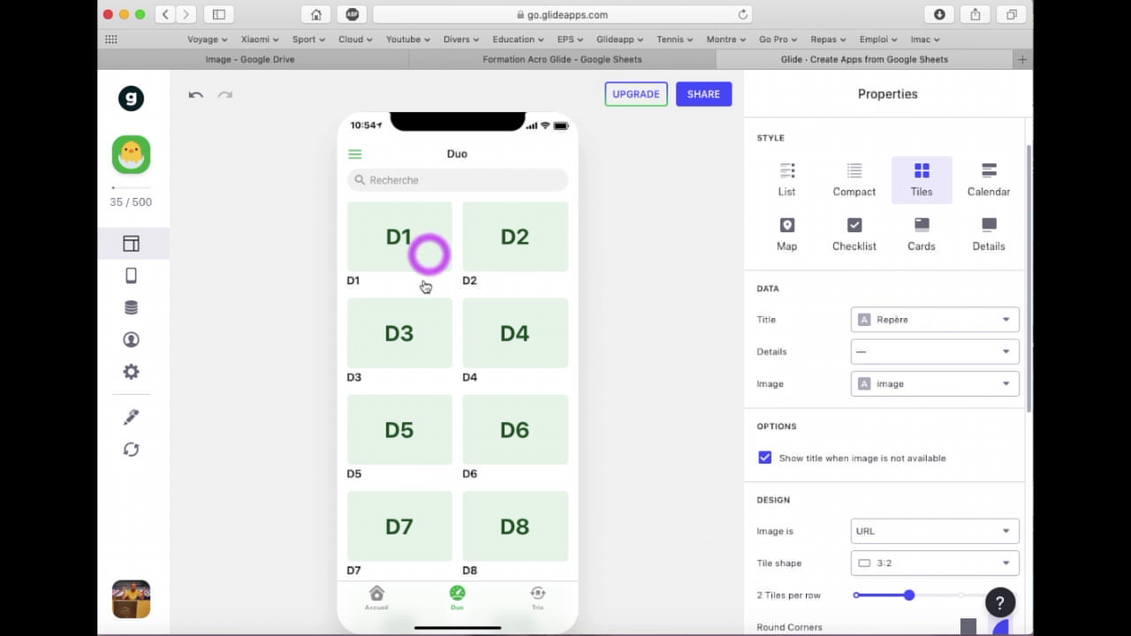
Switch the preview to Trio and show its items as tiles with Details set to none
click(539, 604)
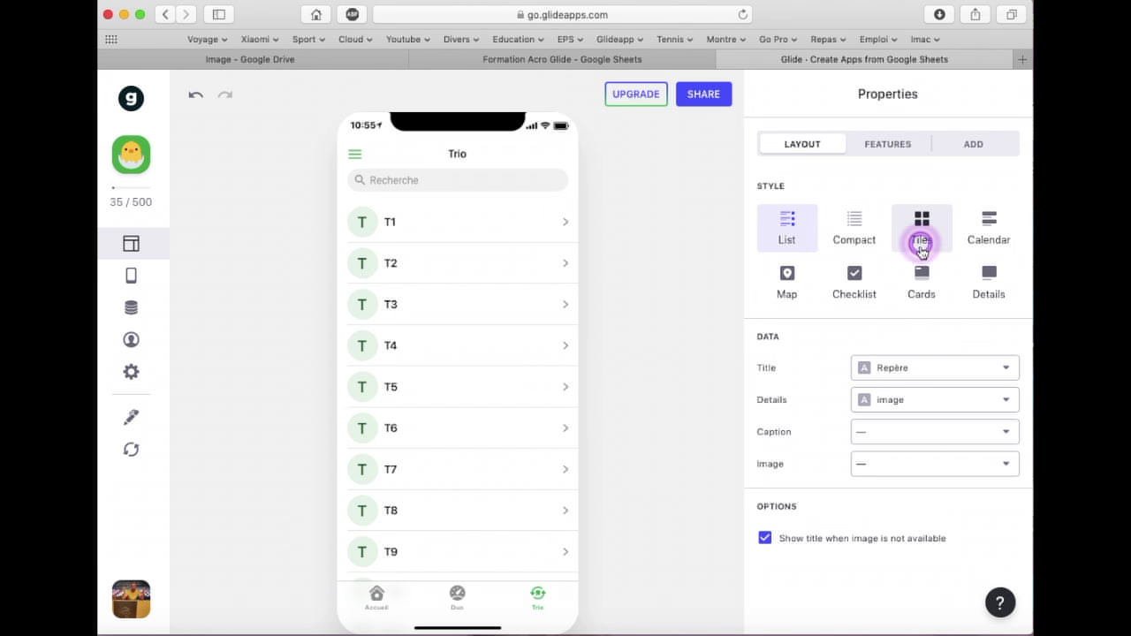
click(919, 250)
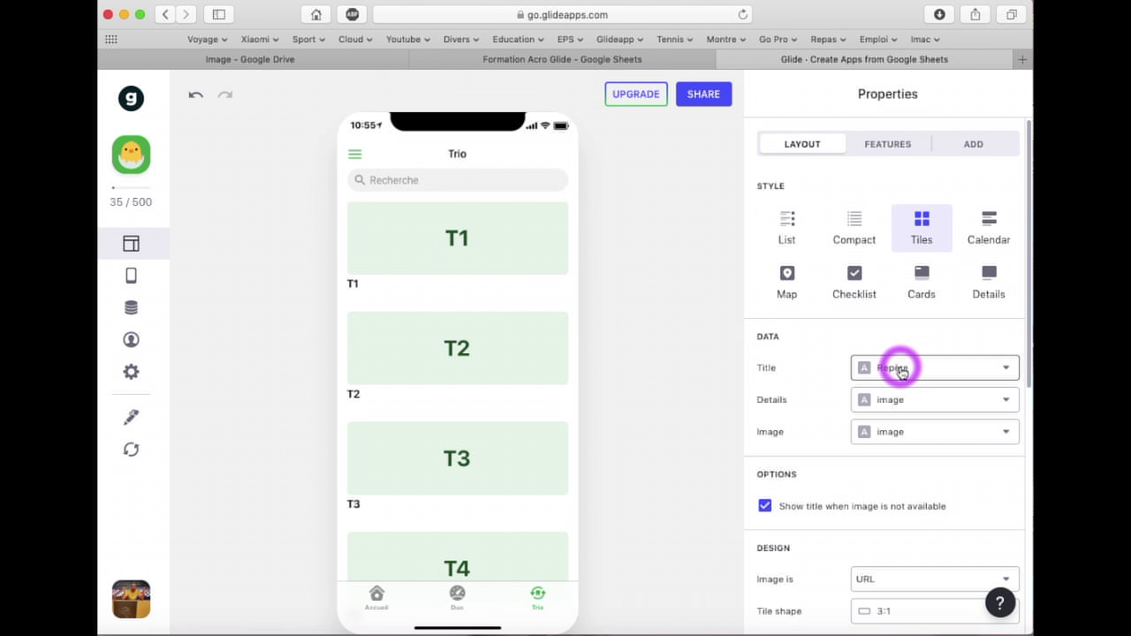
click(901, 399)
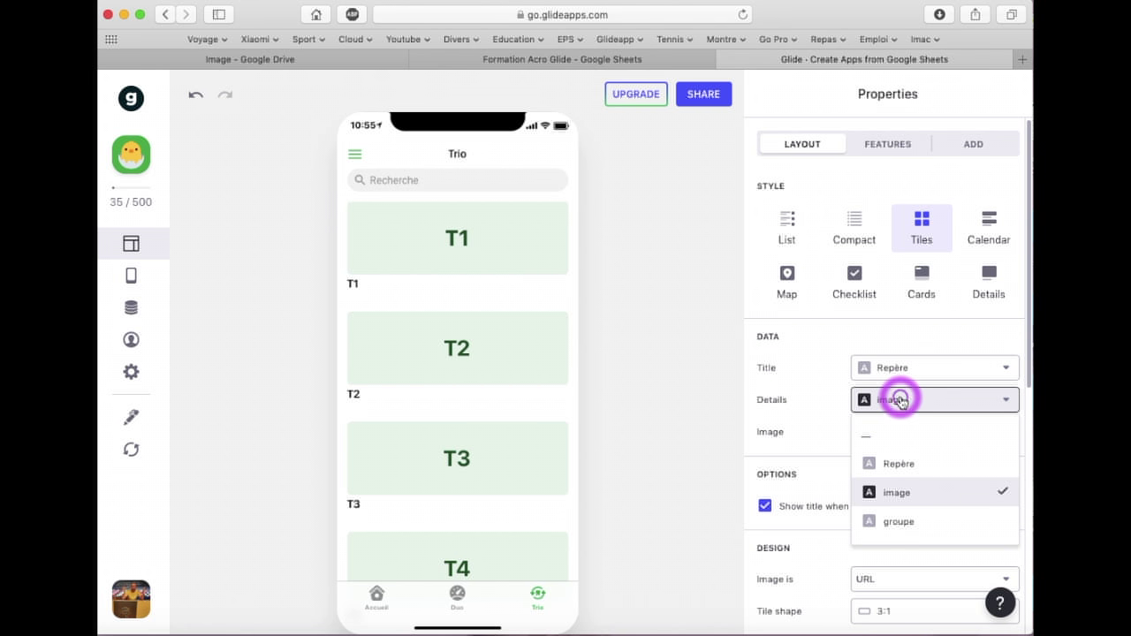
click(885, 435)
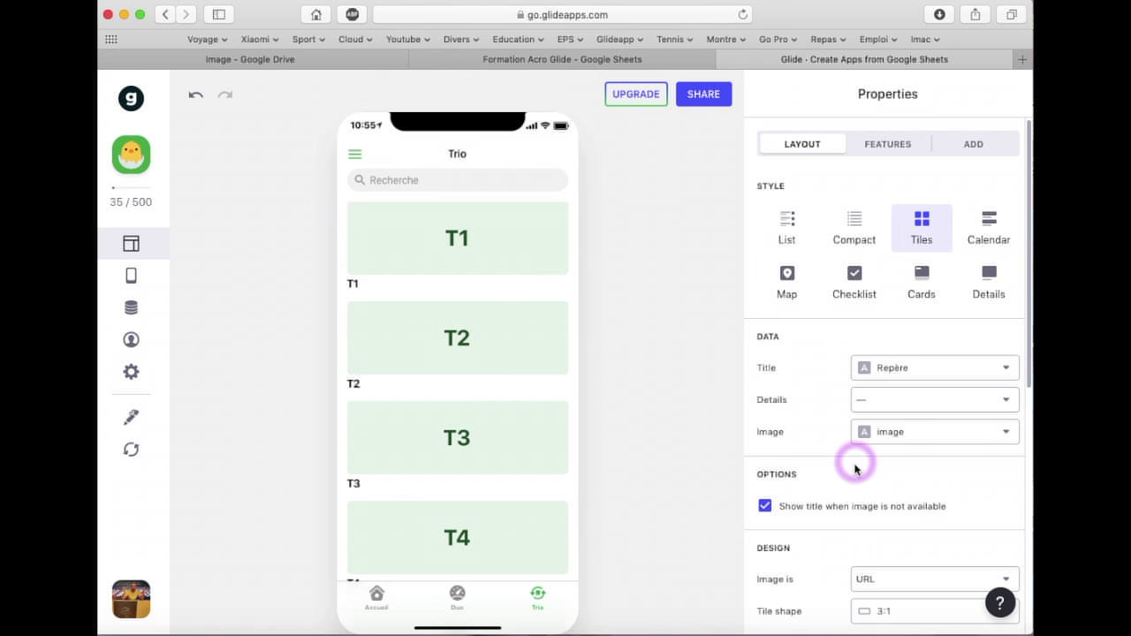
scroll(853, 462, down, 5)
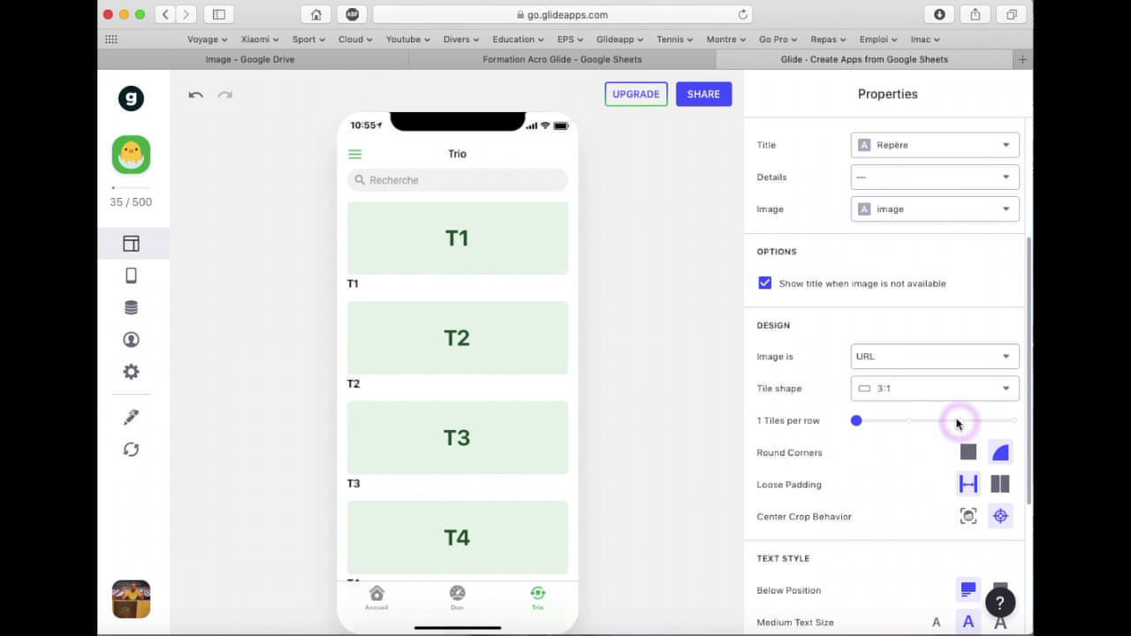
Make the Trio tiles two per row in 3:2 shape, after briefly trying Circle
click(907, 420)
click(916, 388)
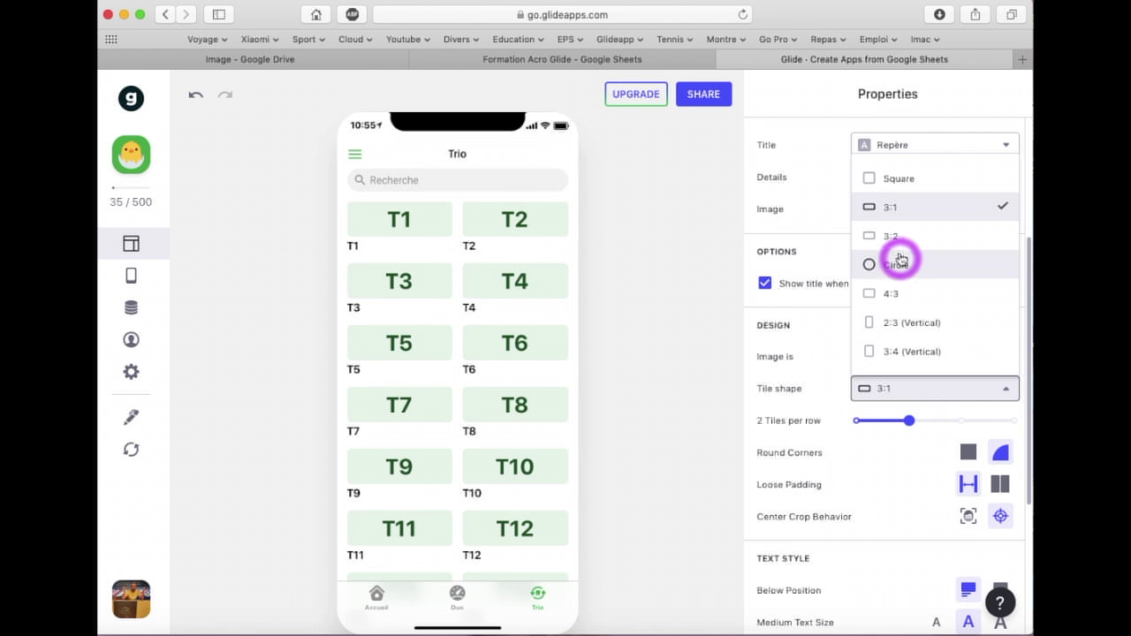
click(897, 235)
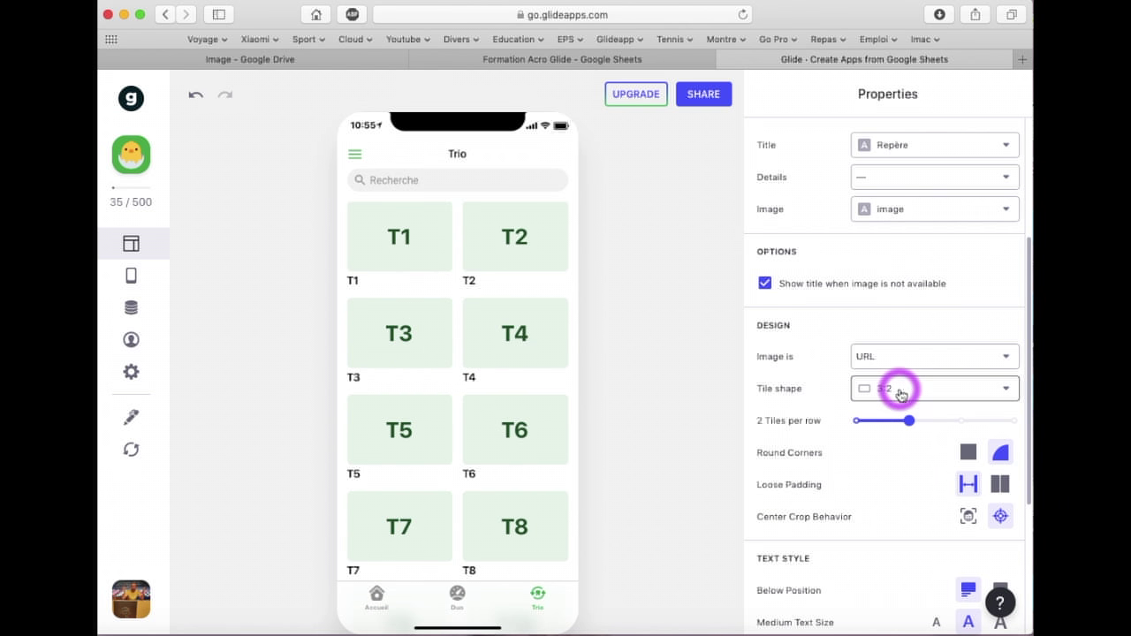
click(900, 394)
click(895, 265)
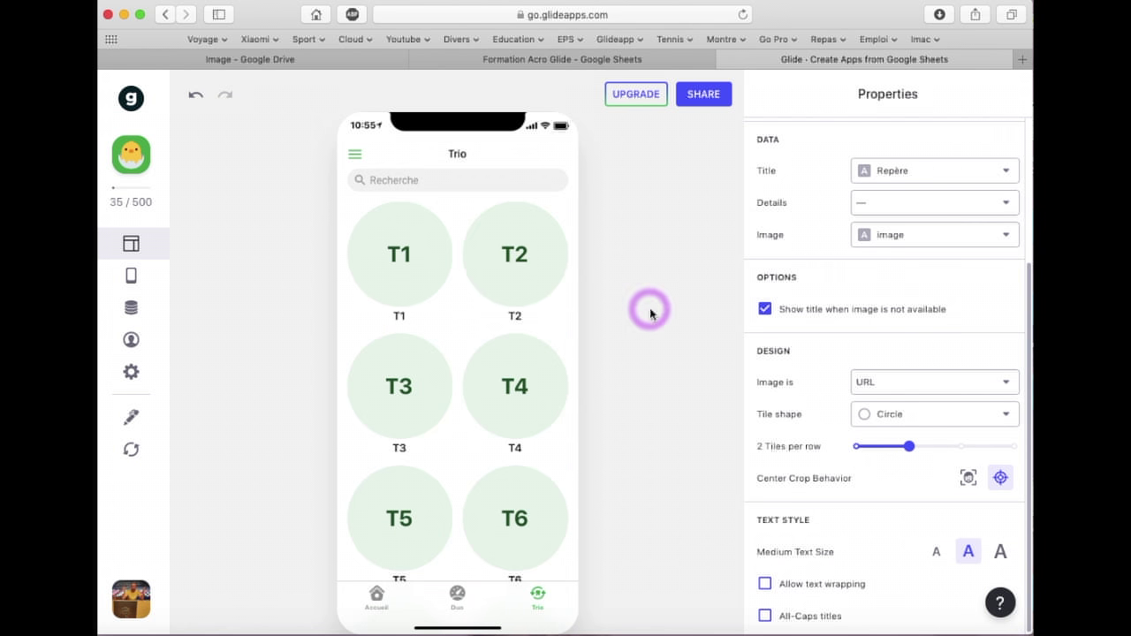
click(963, 417)
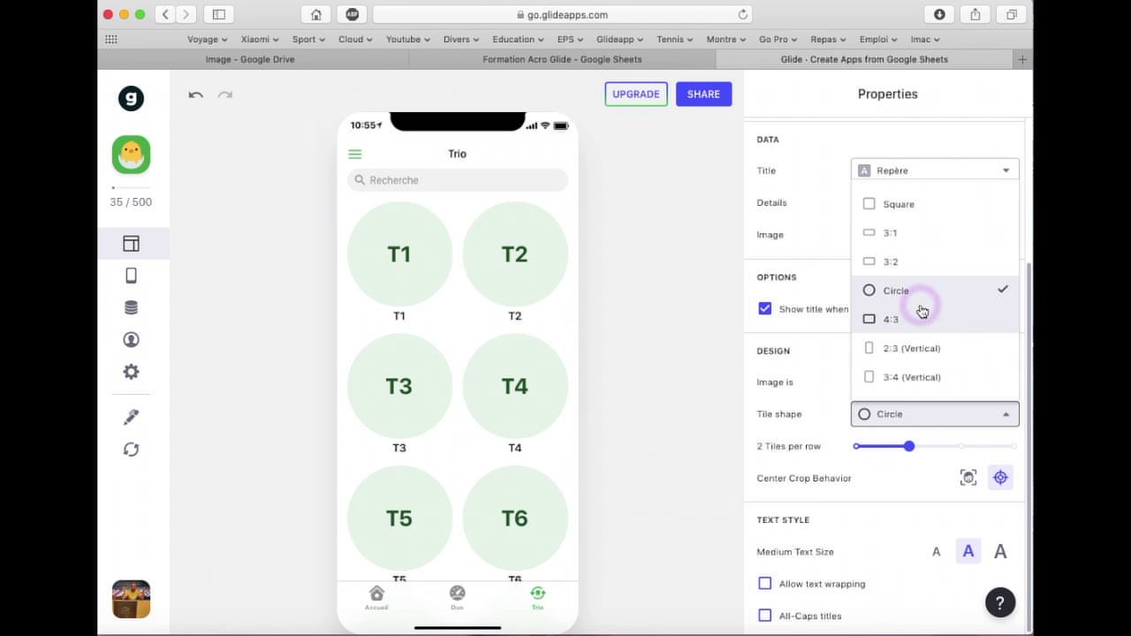
click(899, 261)
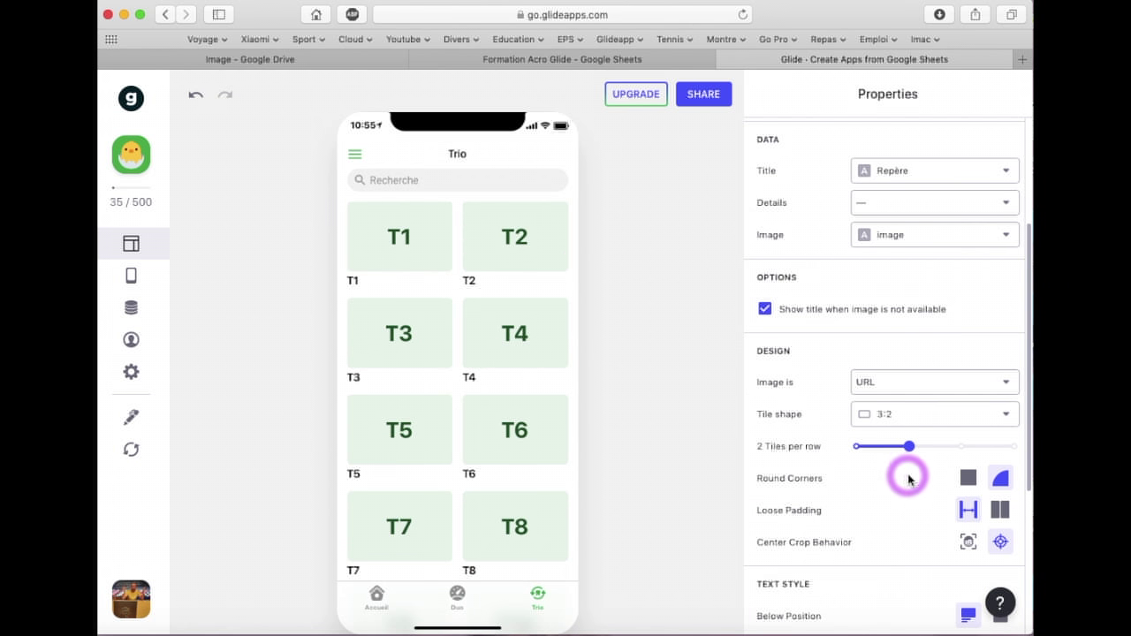
scroll(895, 484, down, 3)
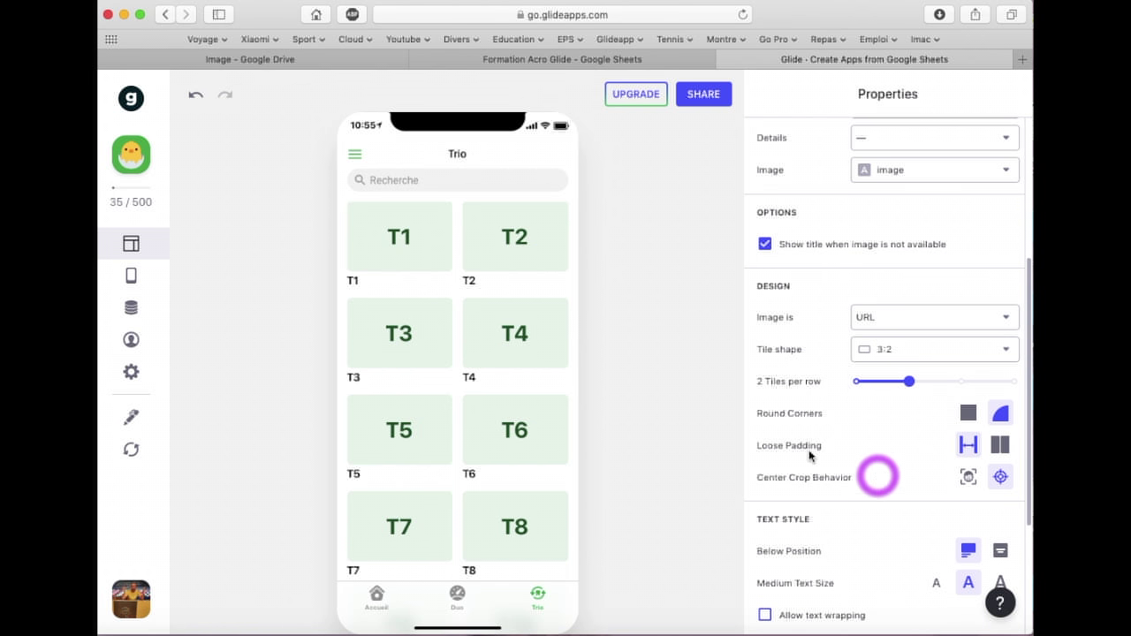
click(456, 594)
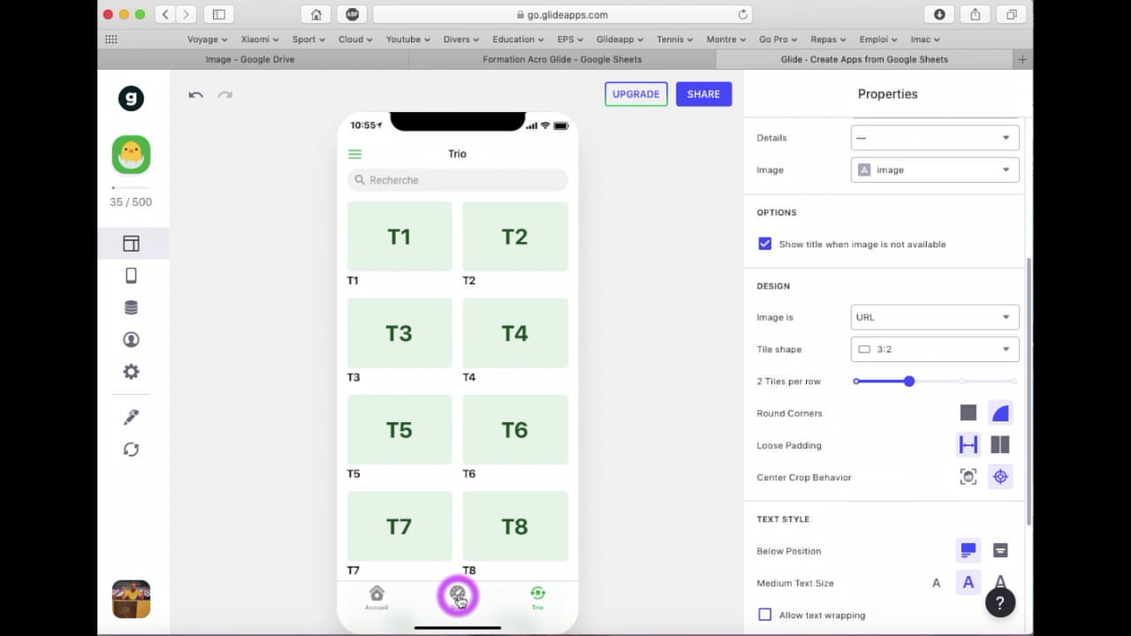
click(538, 597)
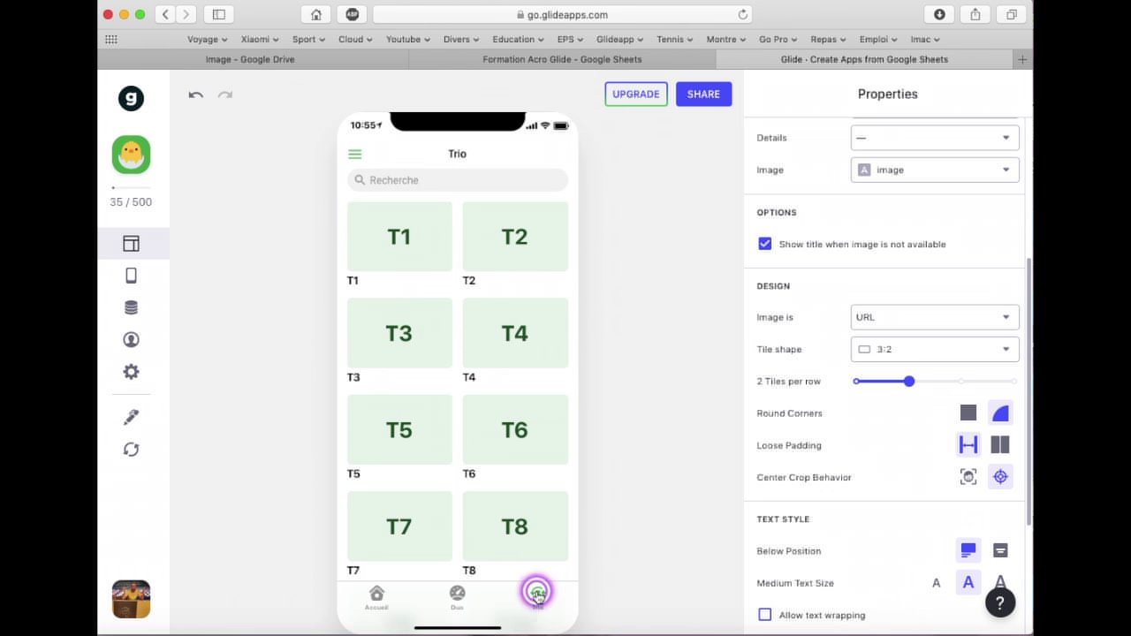
Compare the Duo and Trio screens, scroll the Duo tiles, then open item D1
click(463, 594)
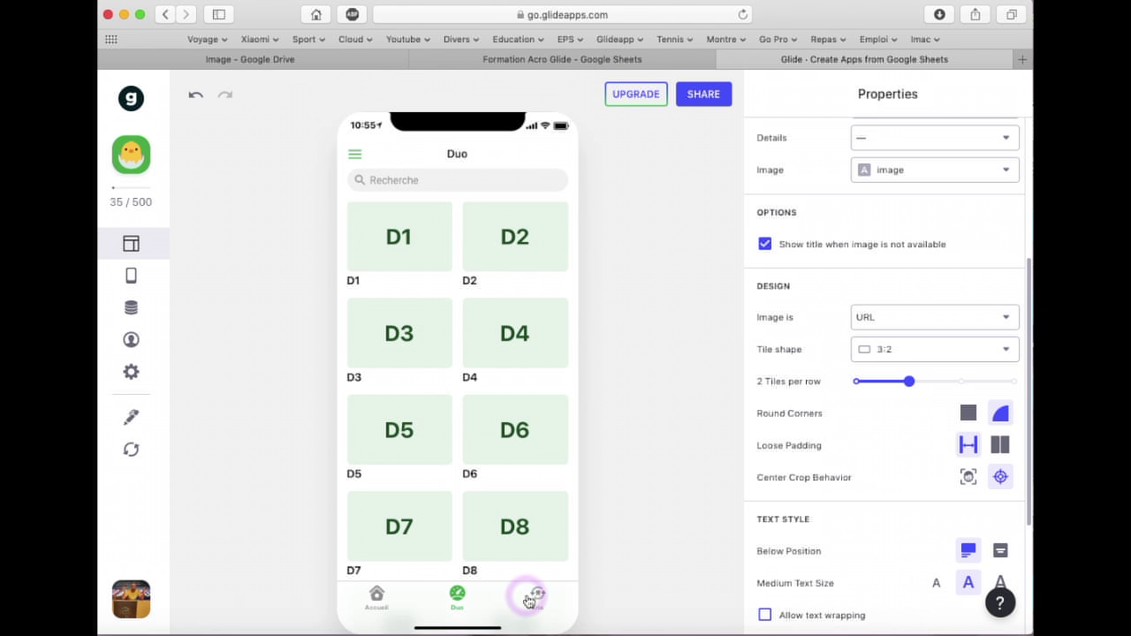
click(534, 595)
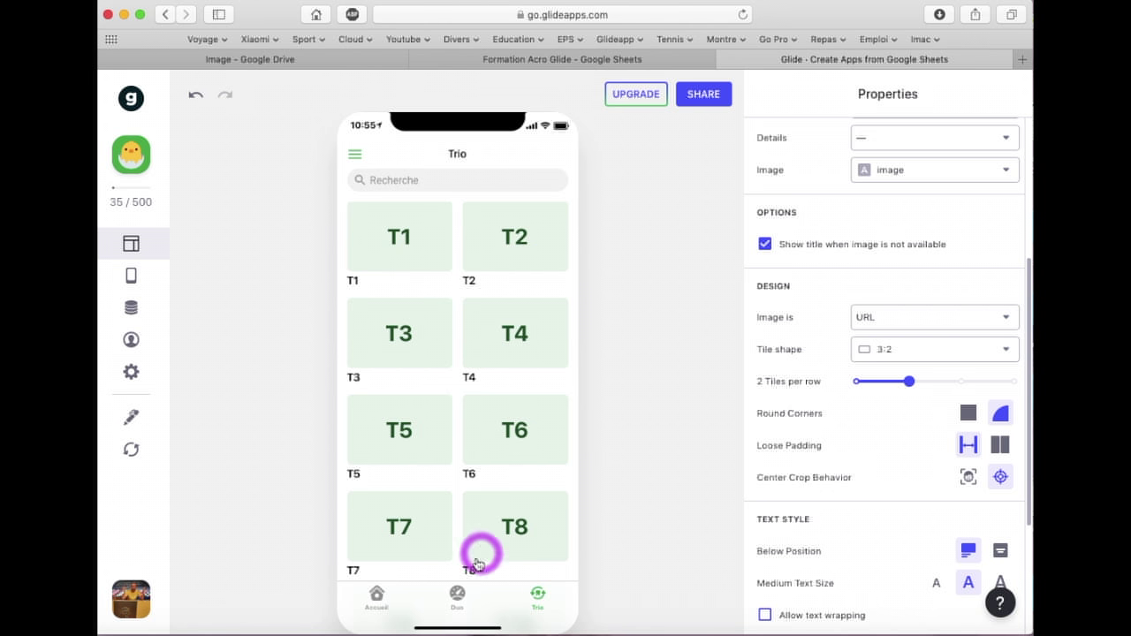
click(463, 592)
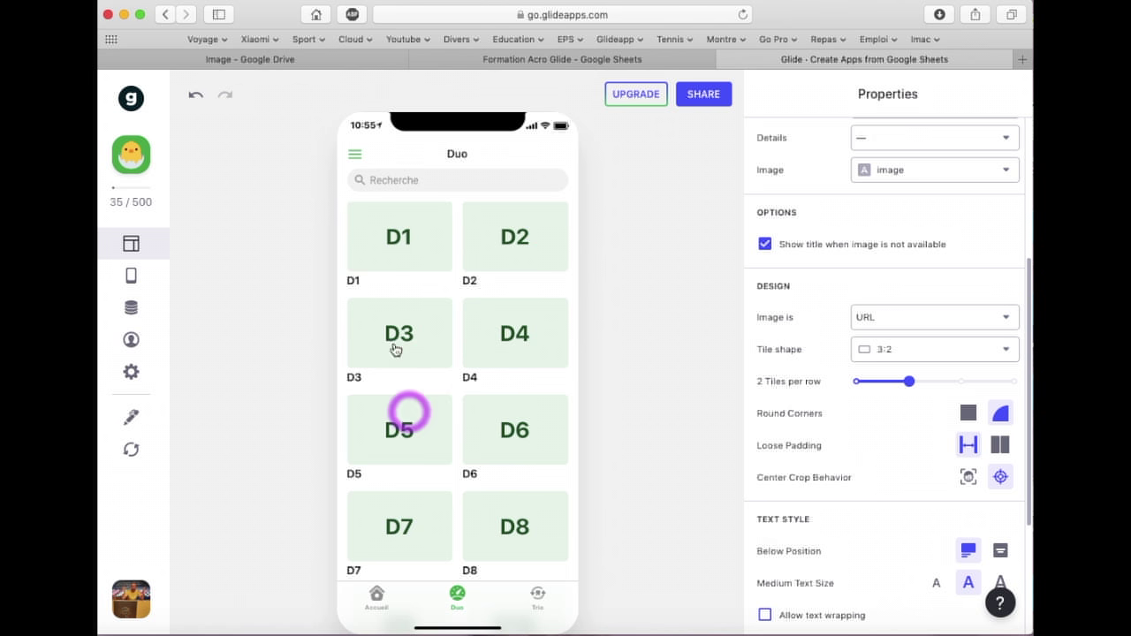
scroll(487, 398, down, 5)
scroll(487, 405, down, 4)
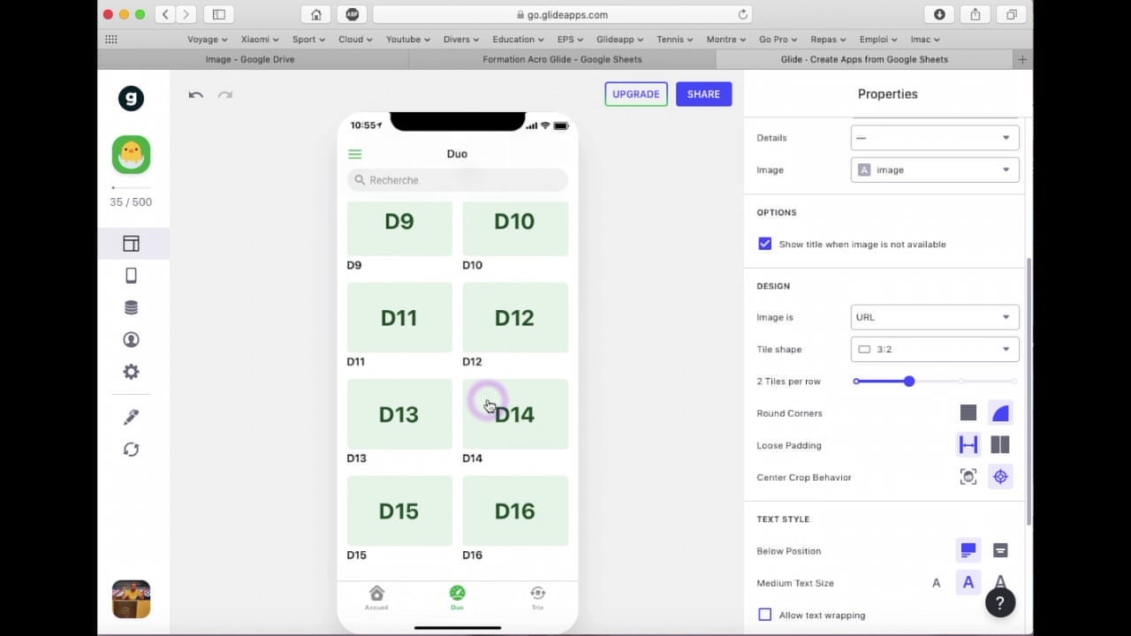
scroll(487, 404, up, 10)
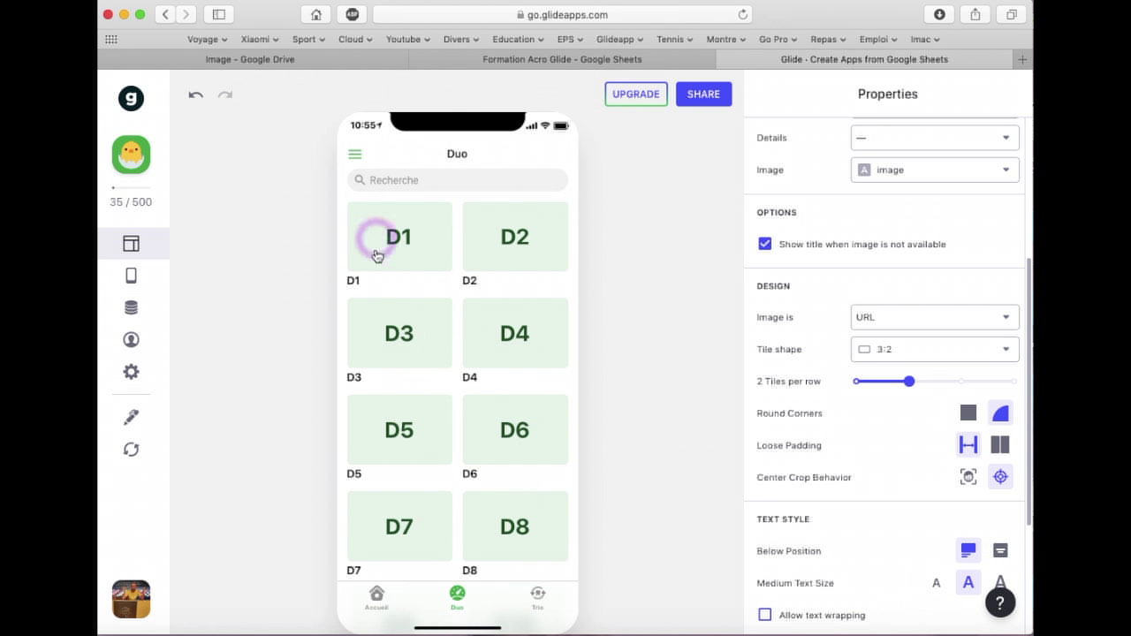
scroll(417, 306, down, 7)
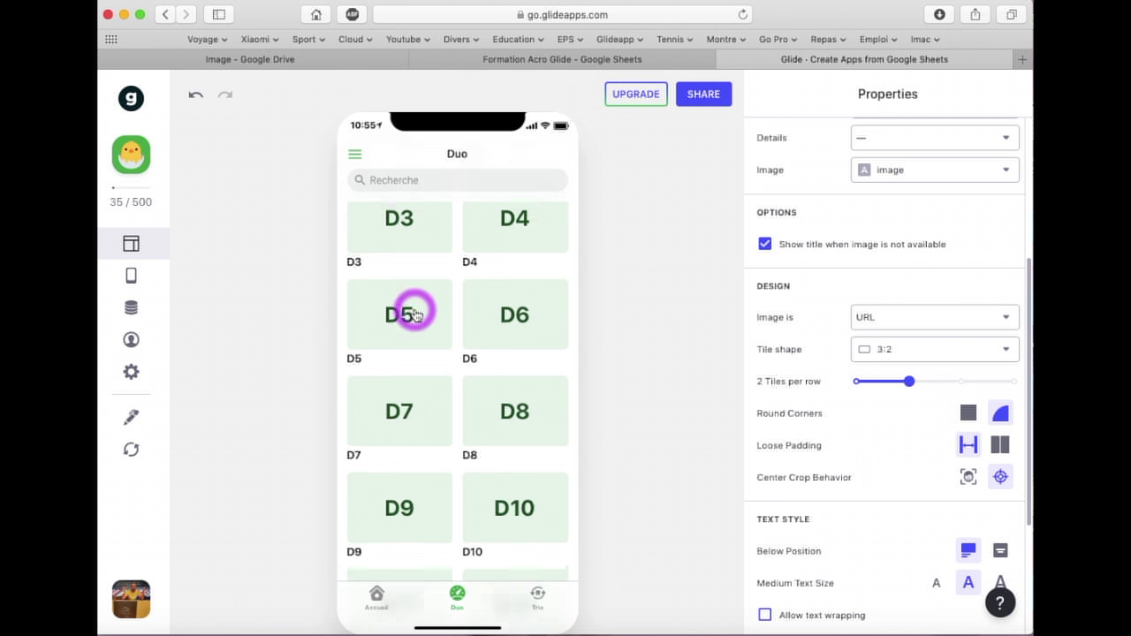
scroll(463, 486, up, 7)
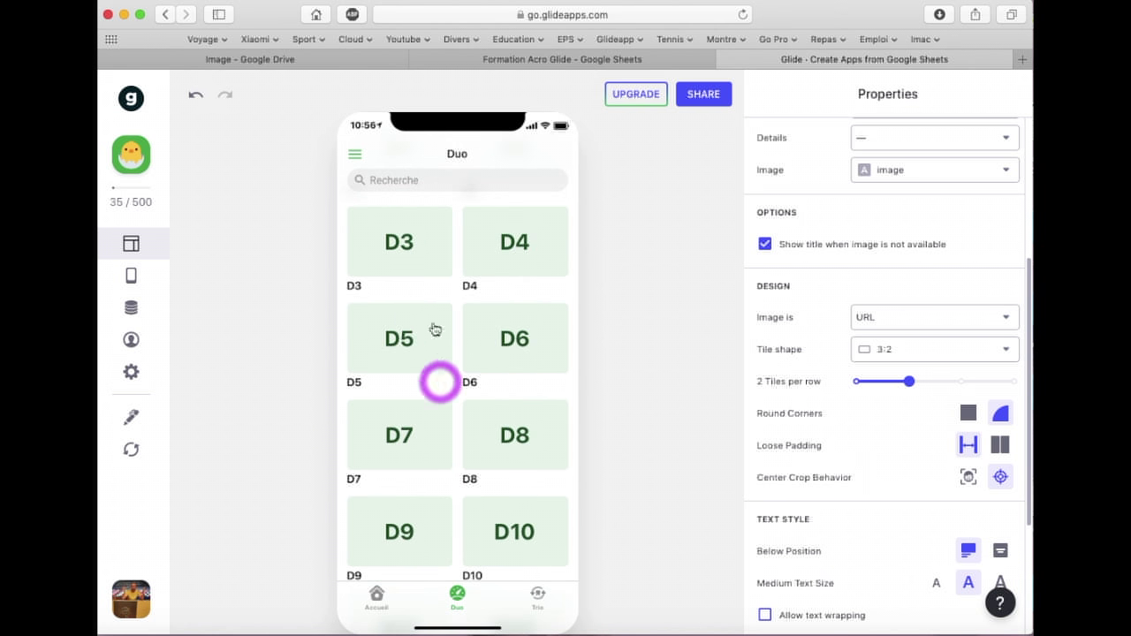
click(411, 245)
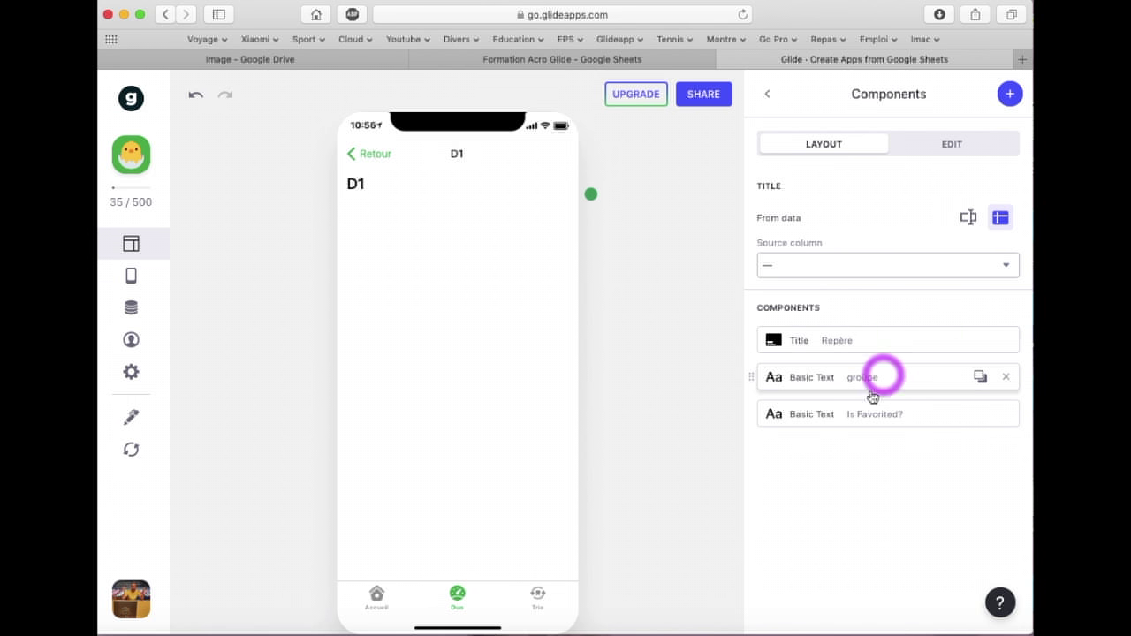
Delete the Title, groupe text and Is Favorited? components from D1's detail screen
click(1007, 341)
click(1007, 340)
click(1010, 342)
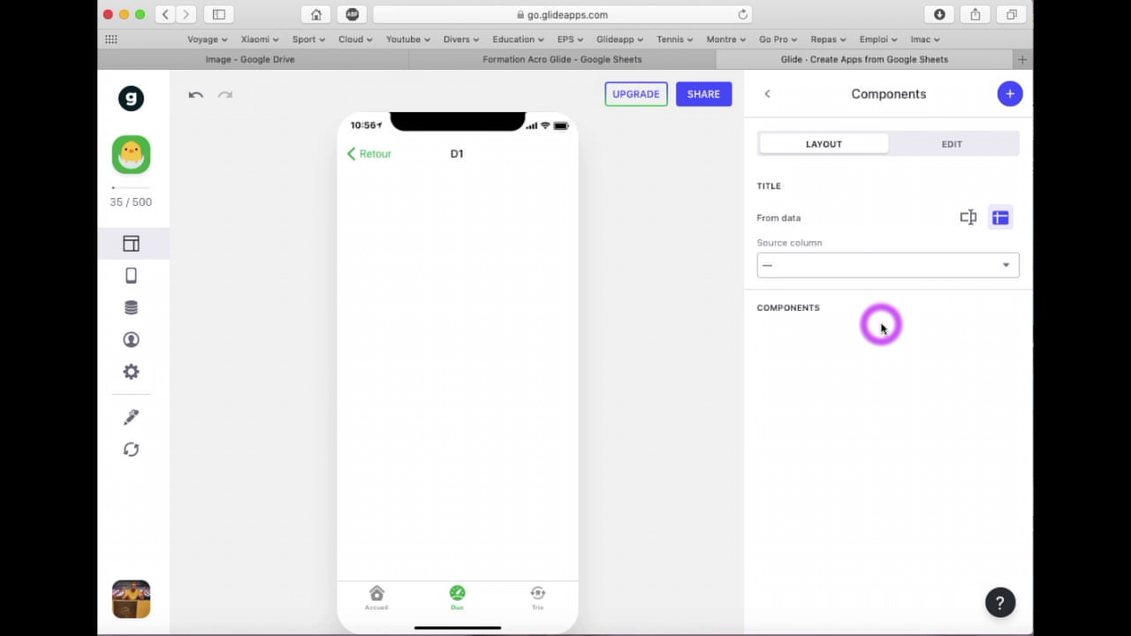
Add an Image component to the detail screen using the image column
click(1009, 104)
scroll(949, 424, down, 1)
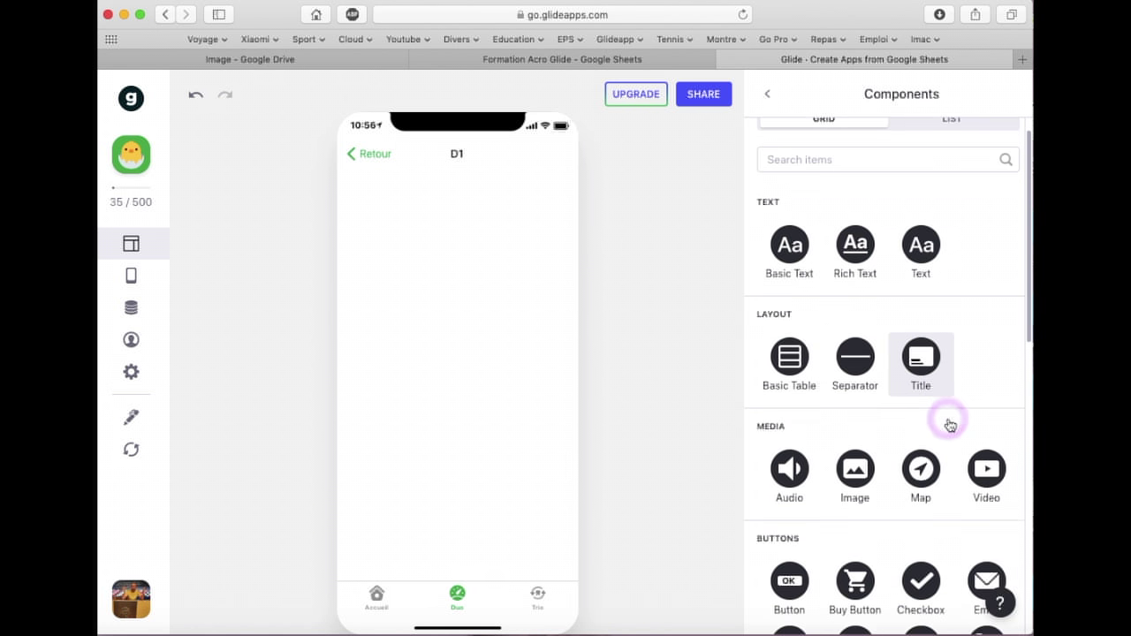
scroll(950, 424, down, 1)
click(850, 417)
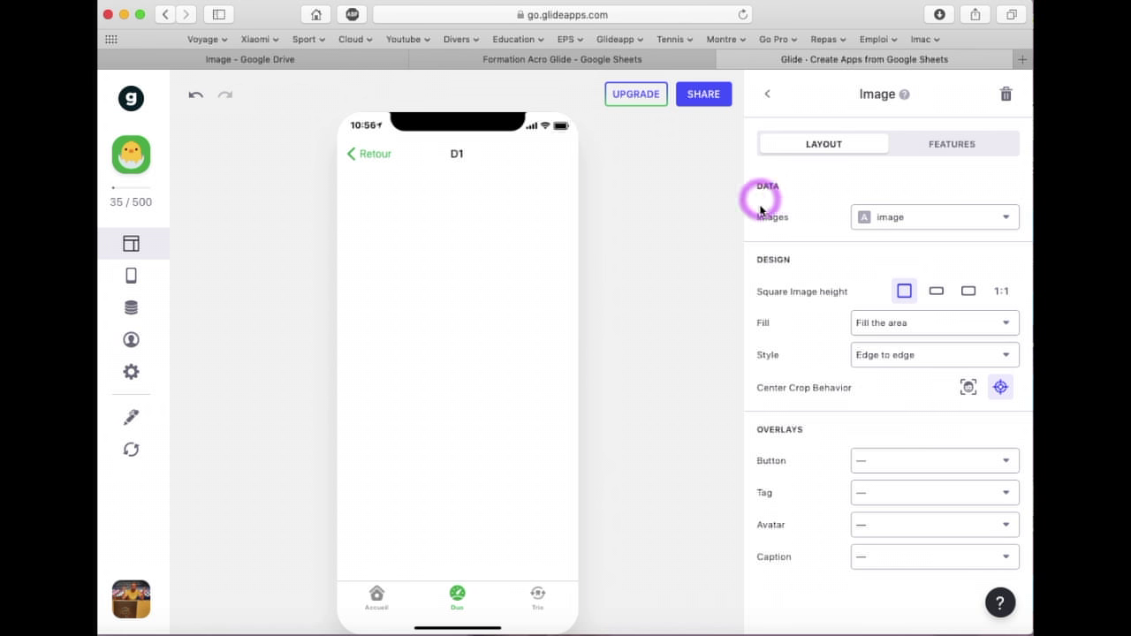
click(917, 219)
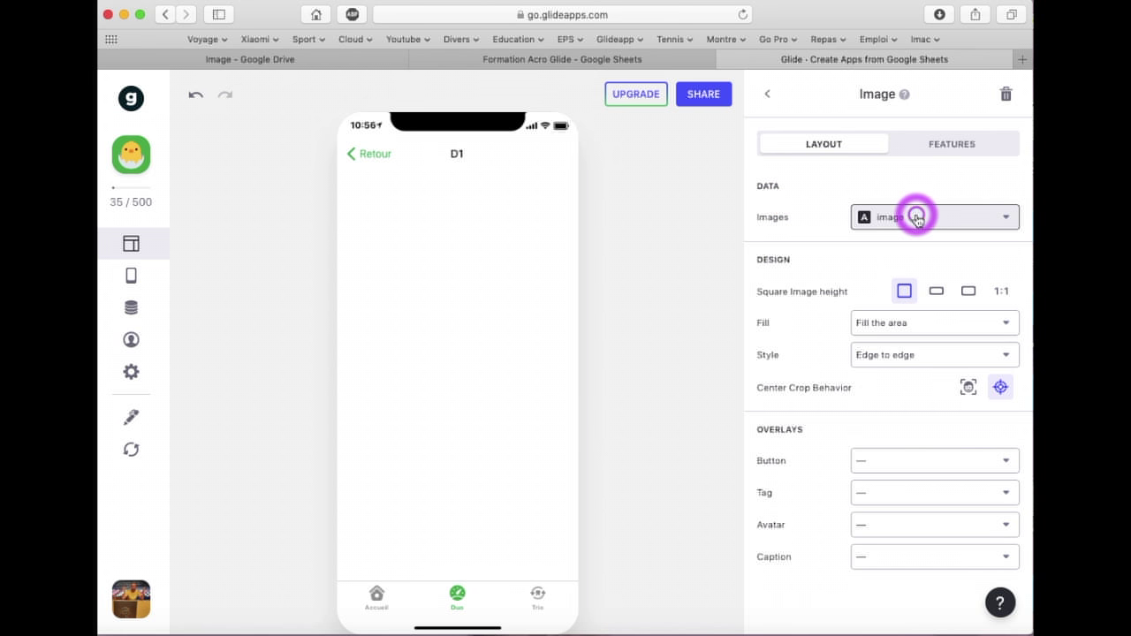
click(917, 219)
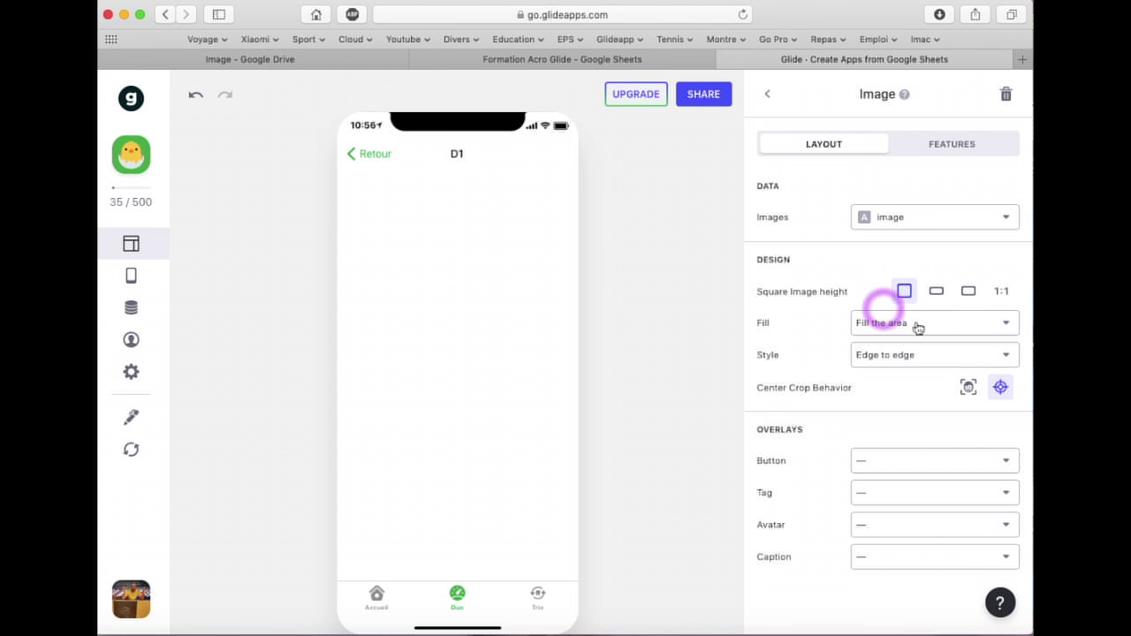
click(765, 94)
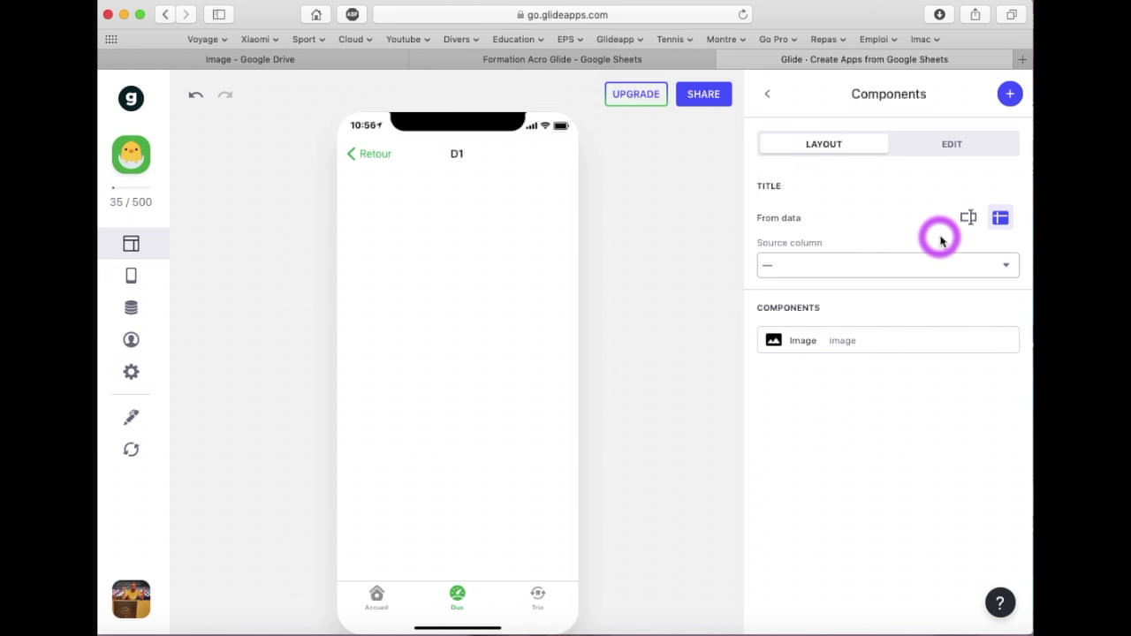
click(1010, 95)
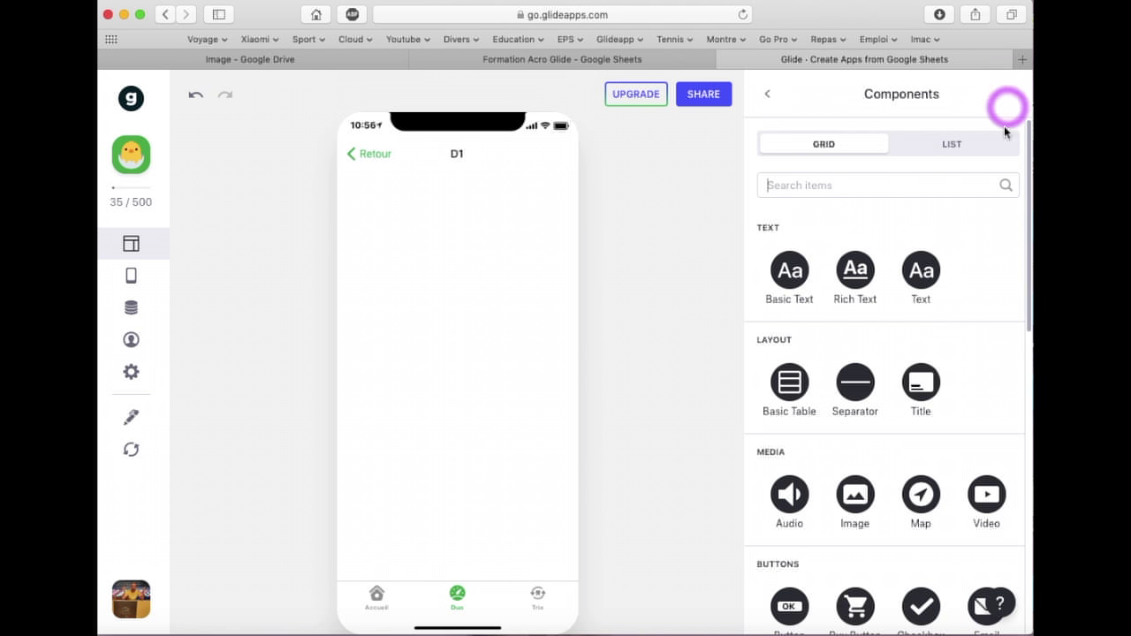
Add a Small-style Text component bound to the groupe column below the image
click(923, 271)
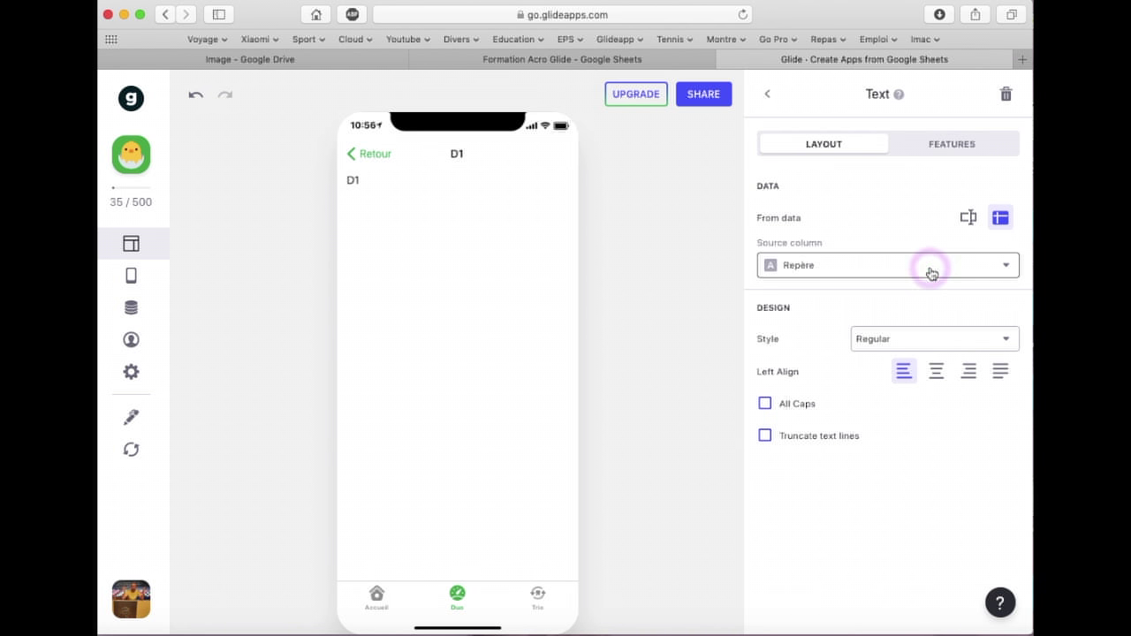
click(905, 344)
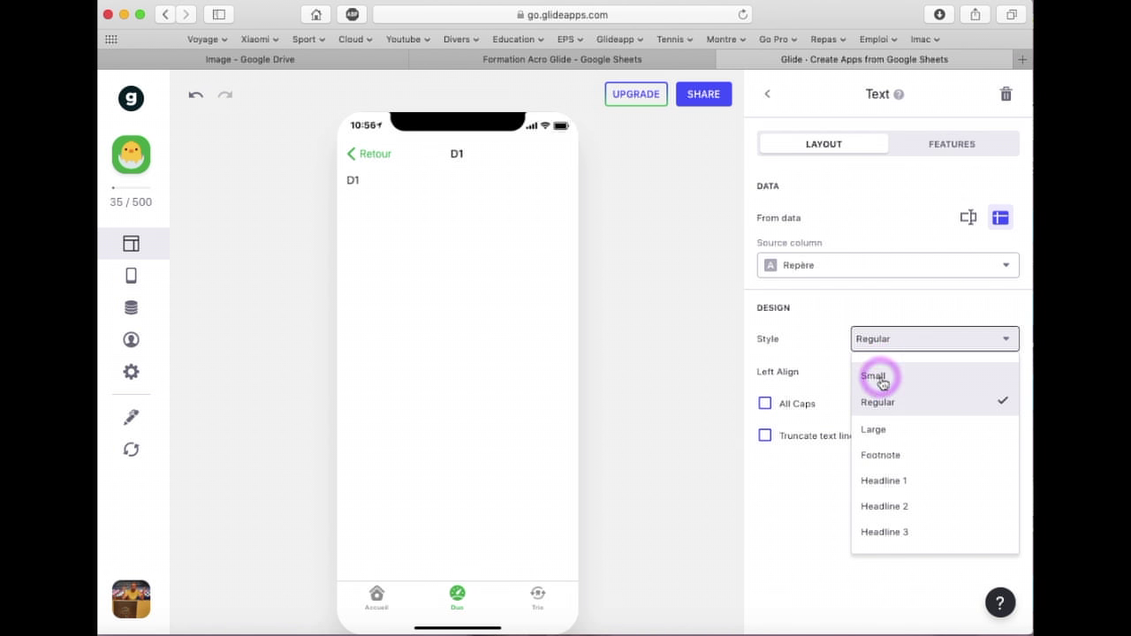
click(878, 375)
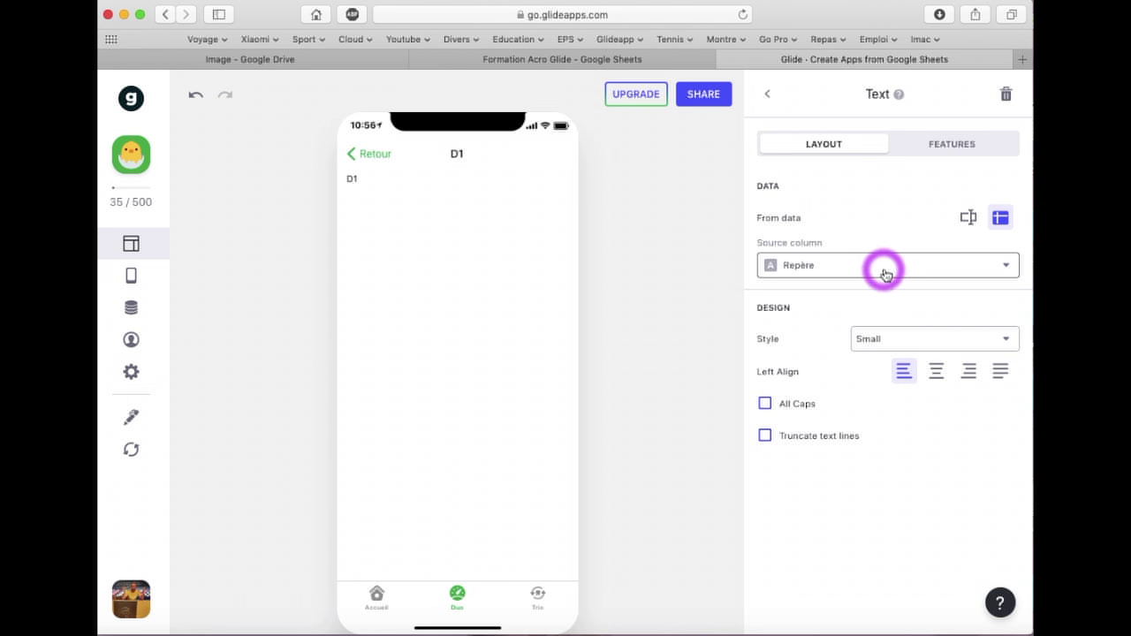
click(837, 271)
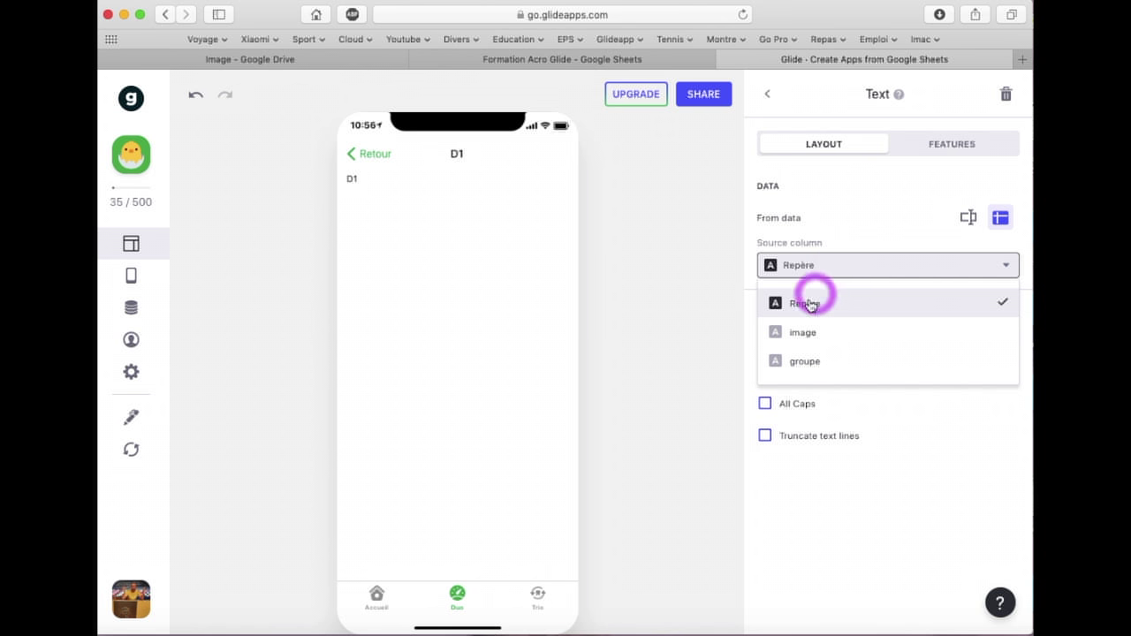
click(810, 364)
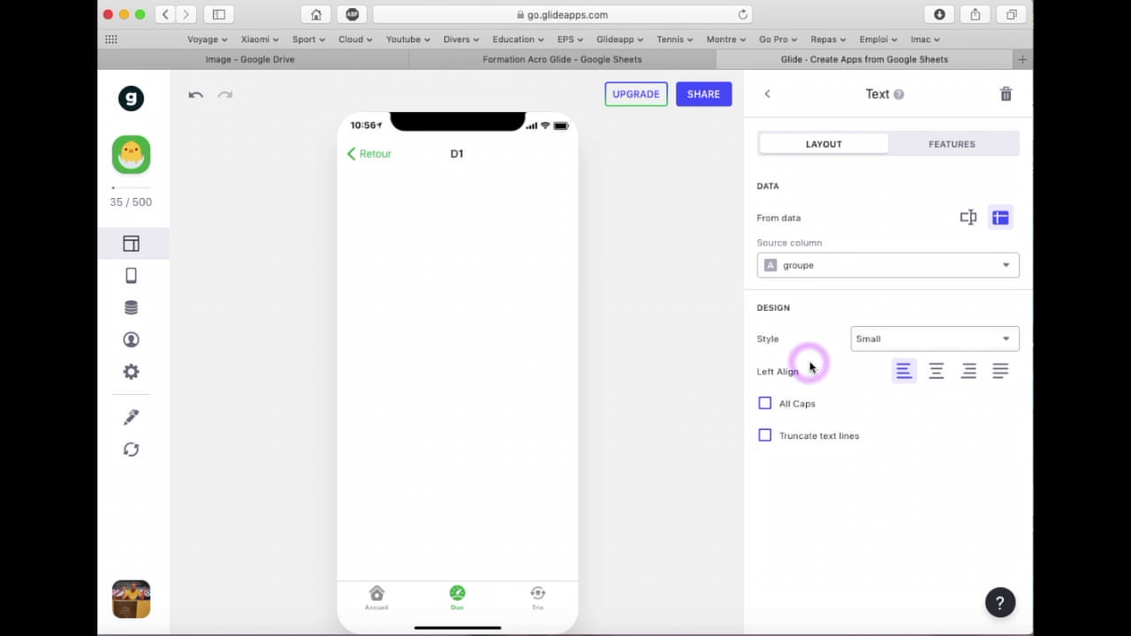
click(768, 95)
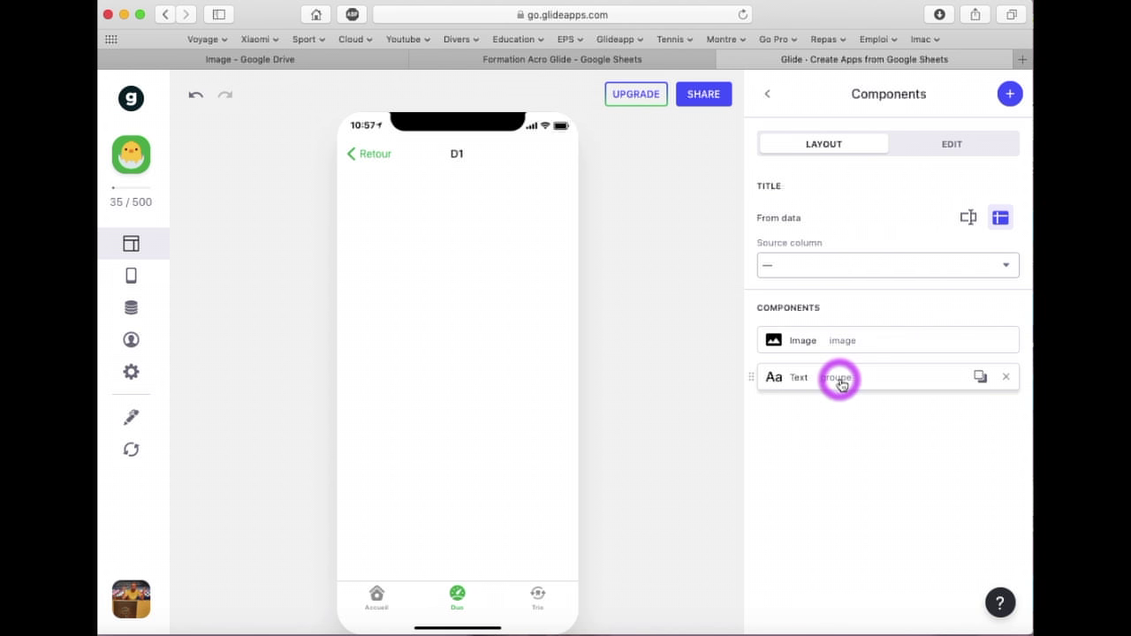
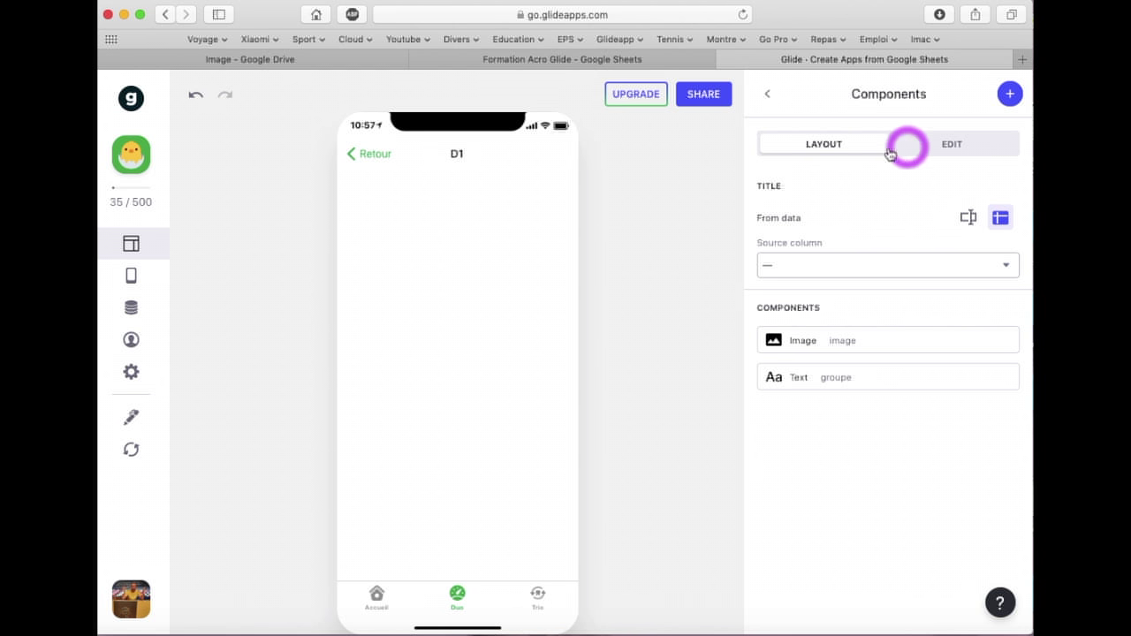
Allow editing of Duo items and delete the Repère, image, groupe and Is Favorited? fields from the edit form
click(958, 150)
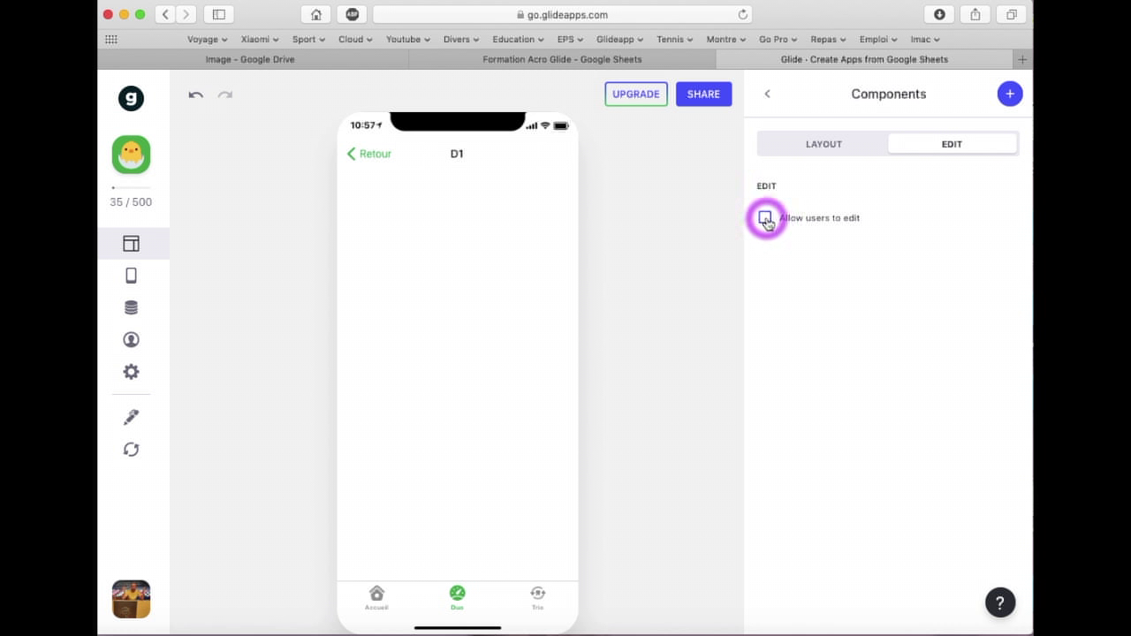
click(765, 218)
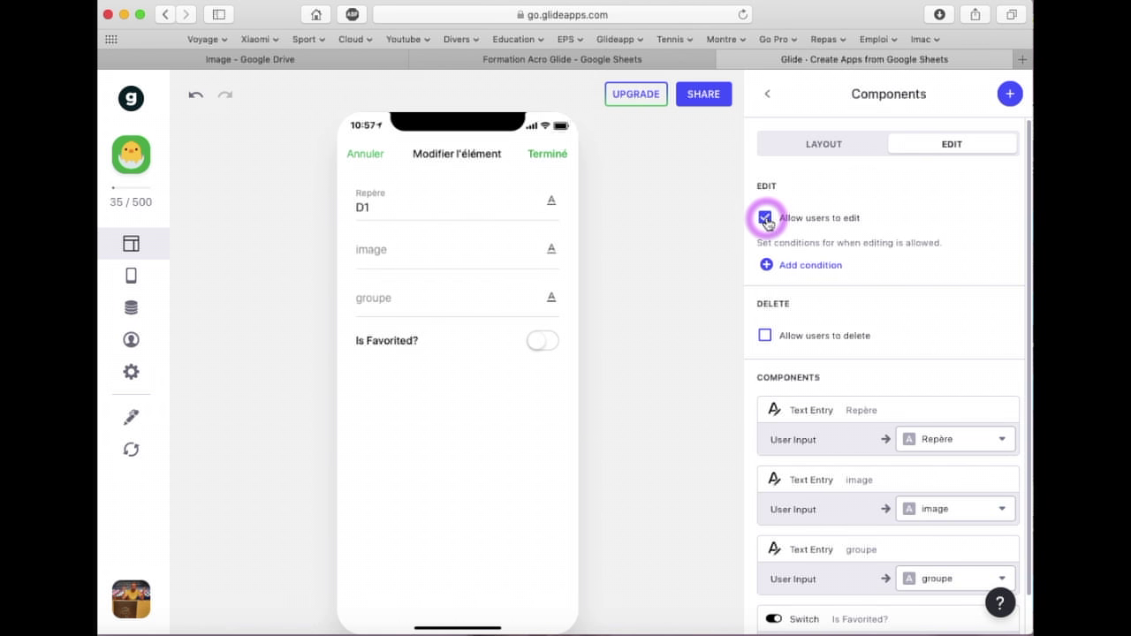
scroll(879, 304, down, 1)
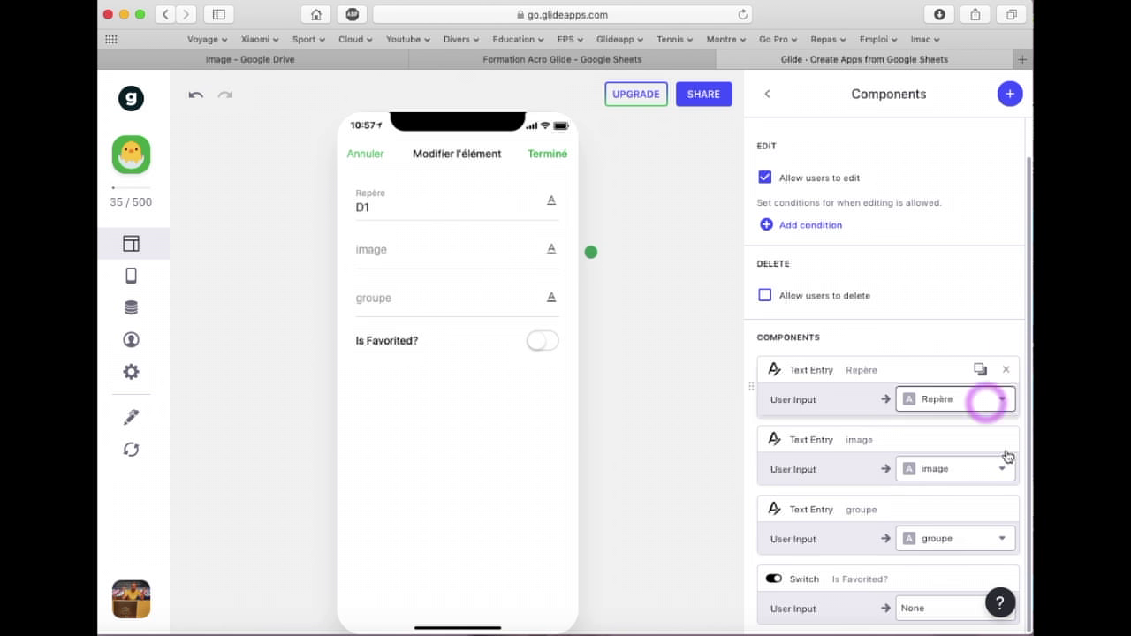
click(1008, 370)
click(1008, 411)
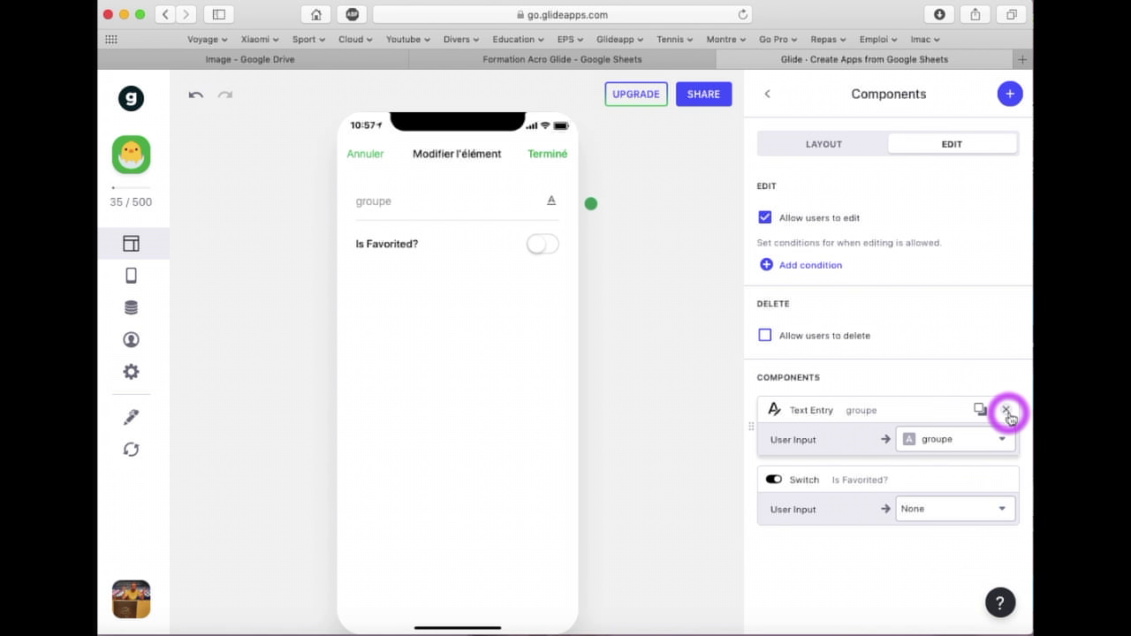
click(1008, 411)
click(1007, 410)
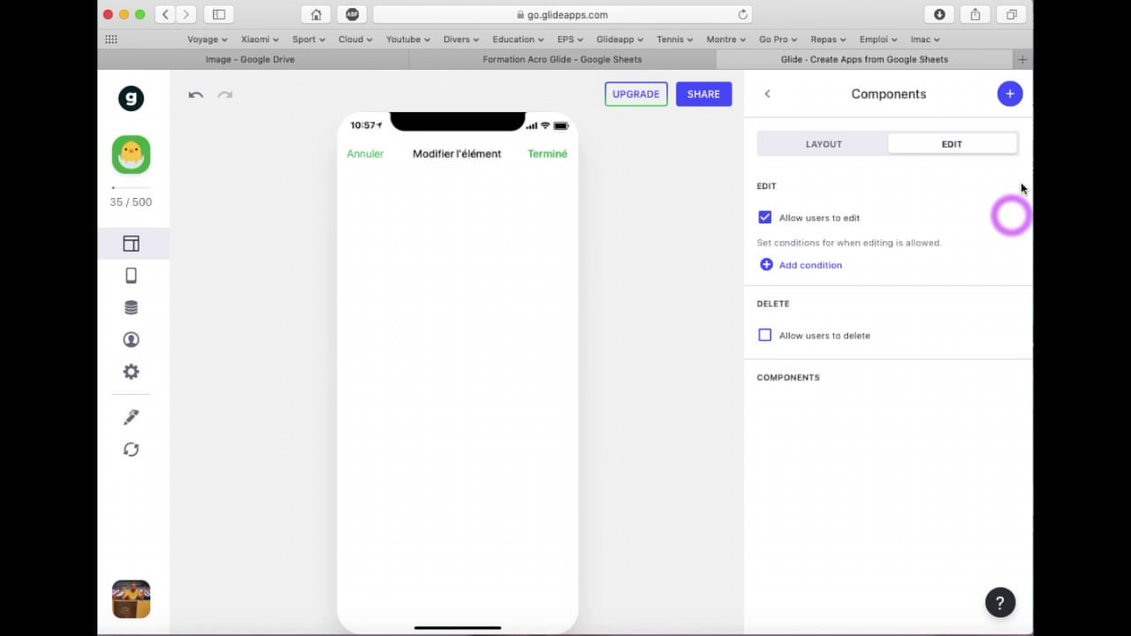
click(1011, 95)
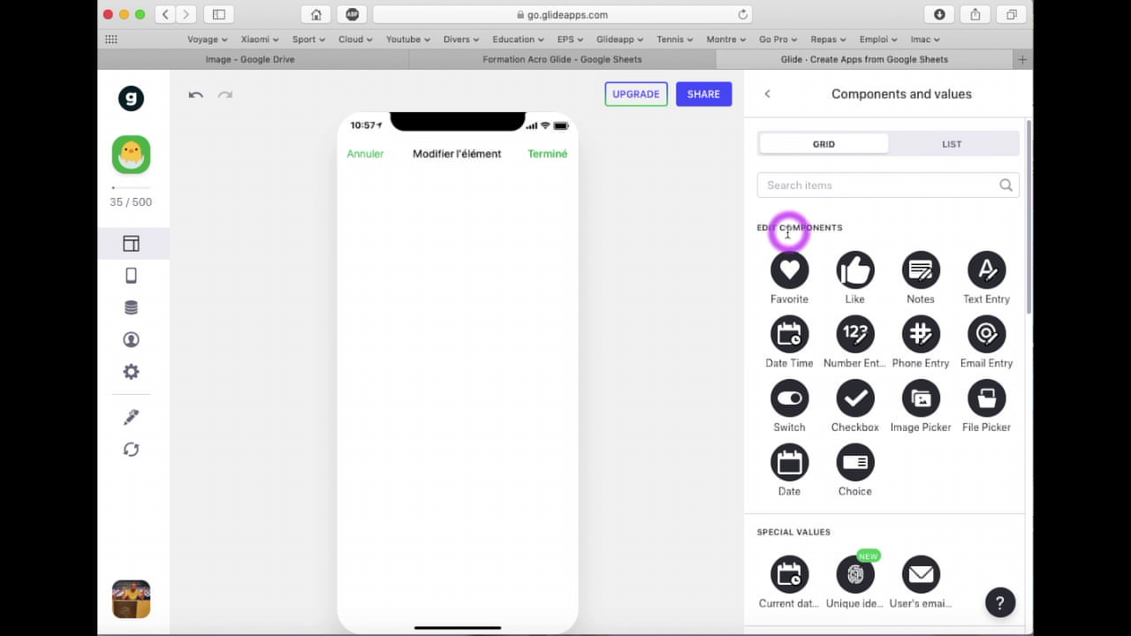
Add an Image Picker on the image column labelled 'Photo de la figure' to the Duo edit form
click(925, 399)
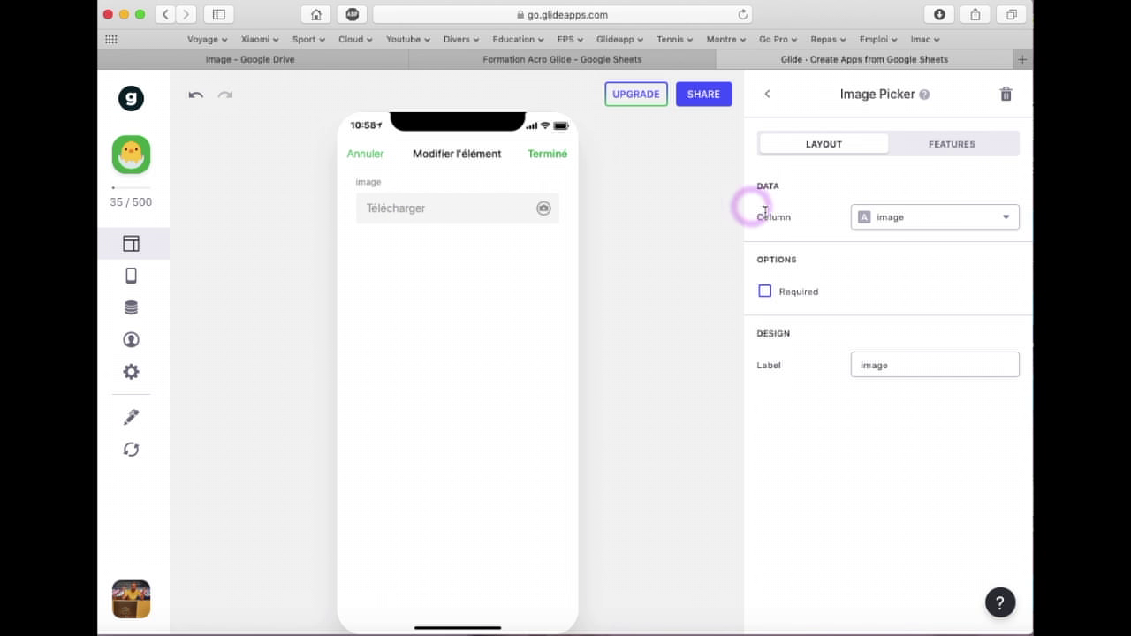
click(903, 215)
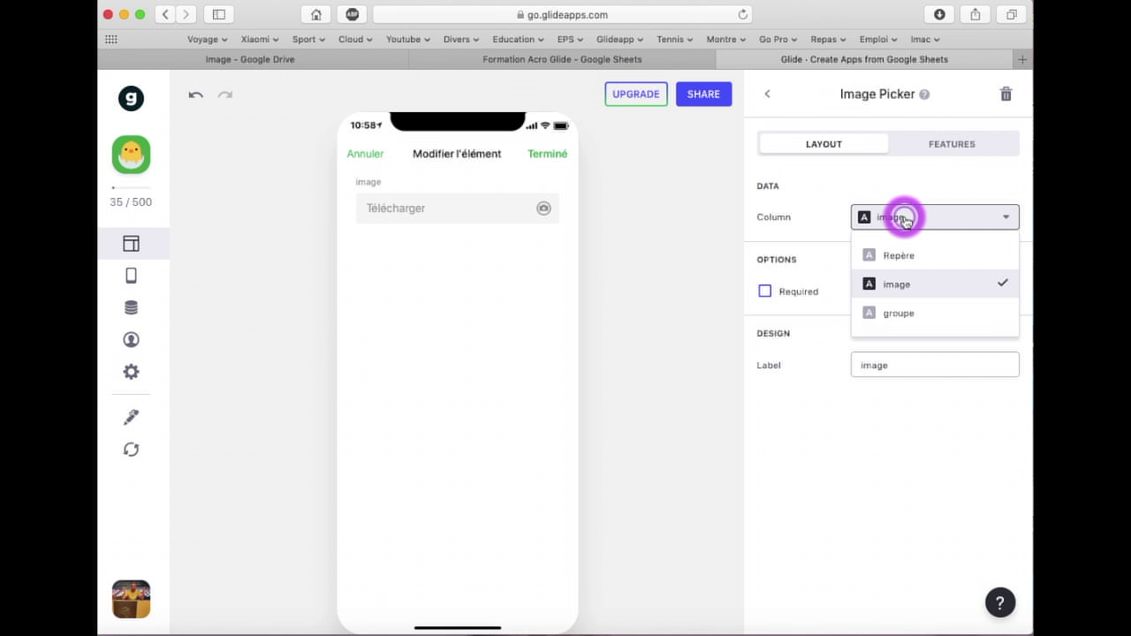
click(898, 285)
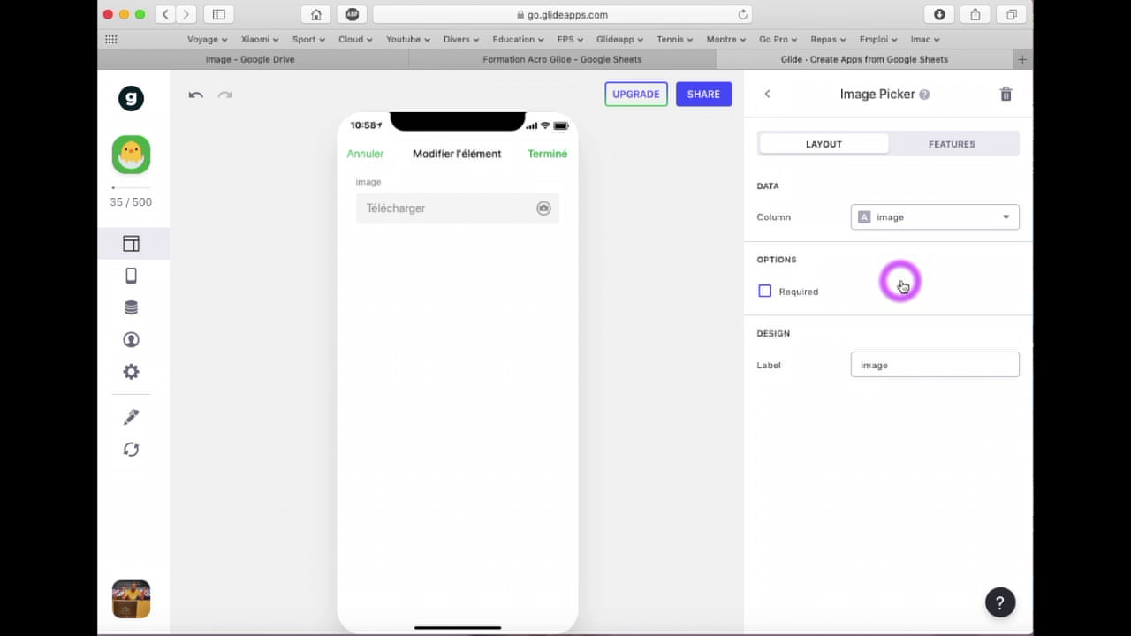
click(861, 364)
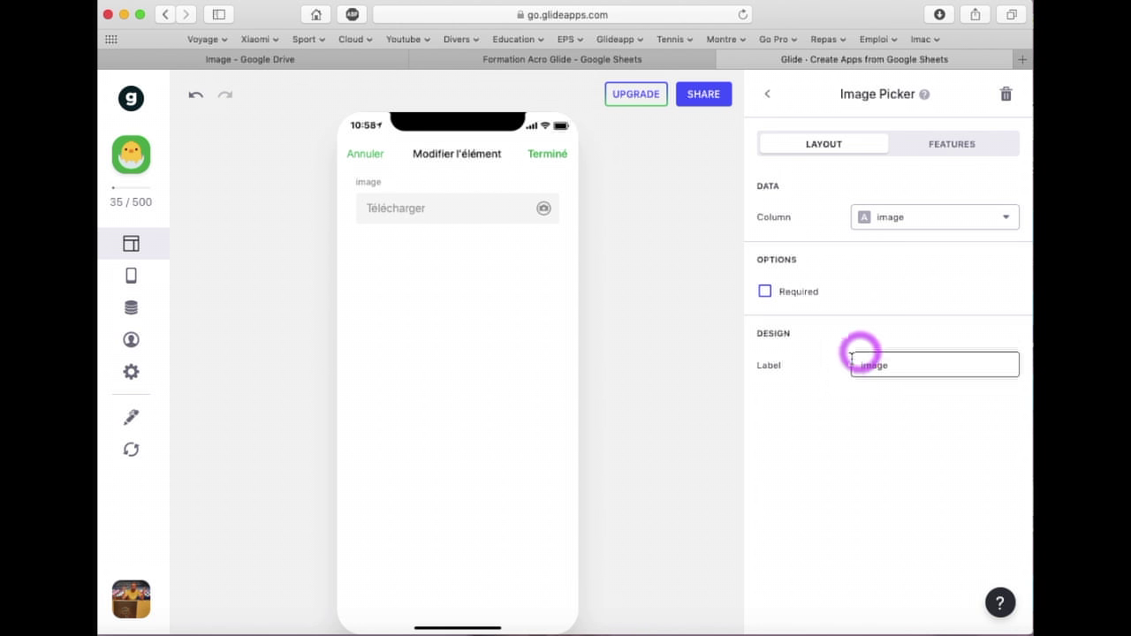
click(905, 372)
drag(904, 373, 839, 366)
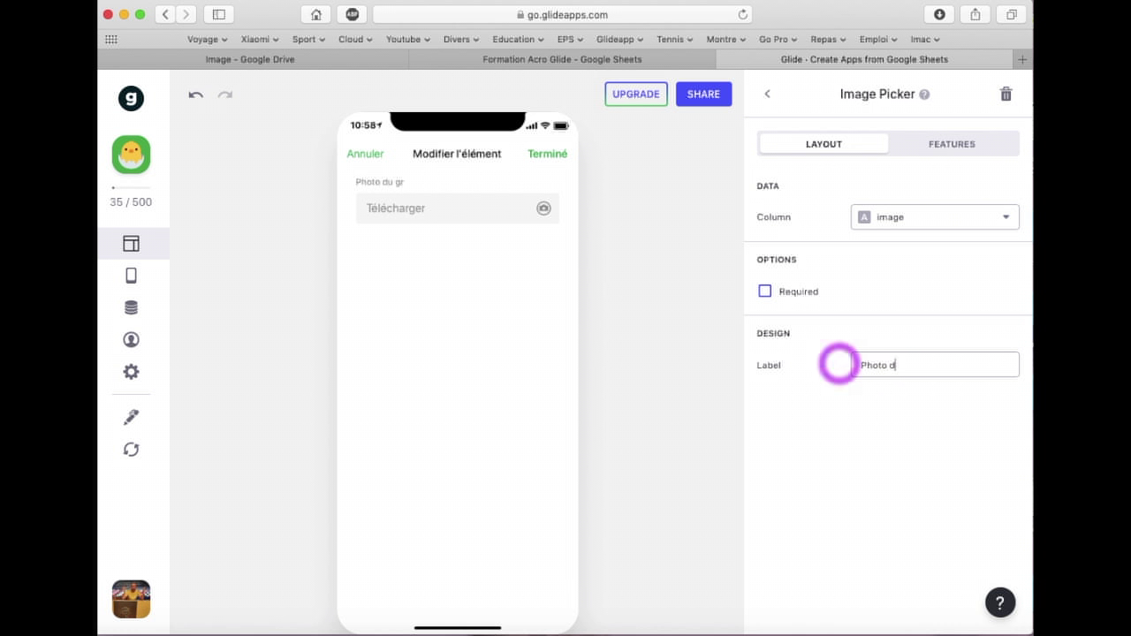
click(838, 364)
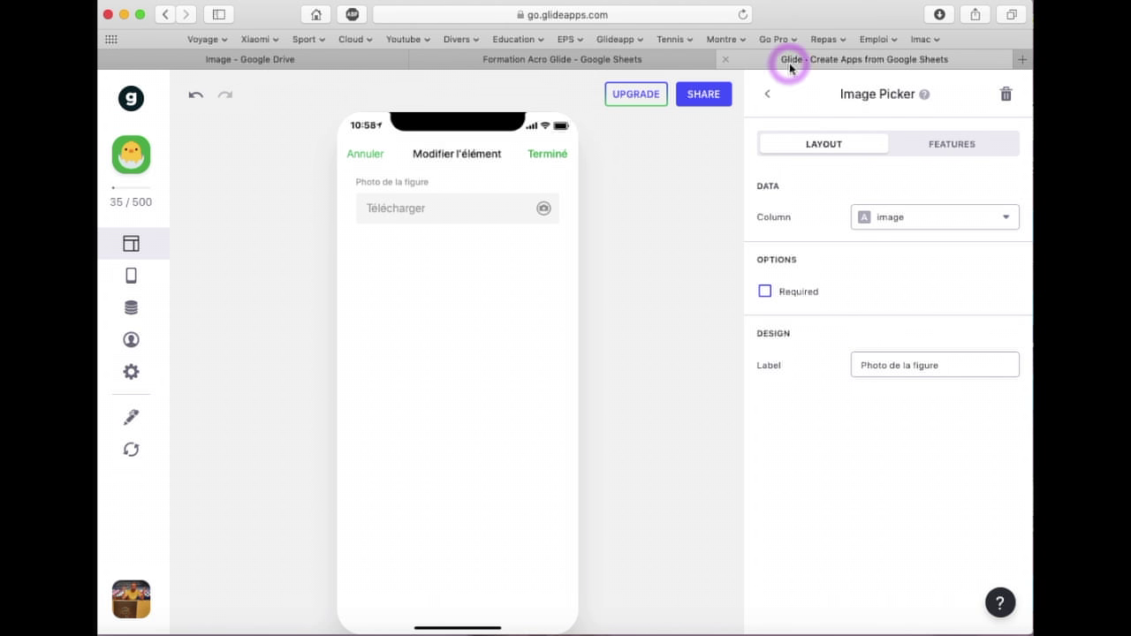
click(768, 96)
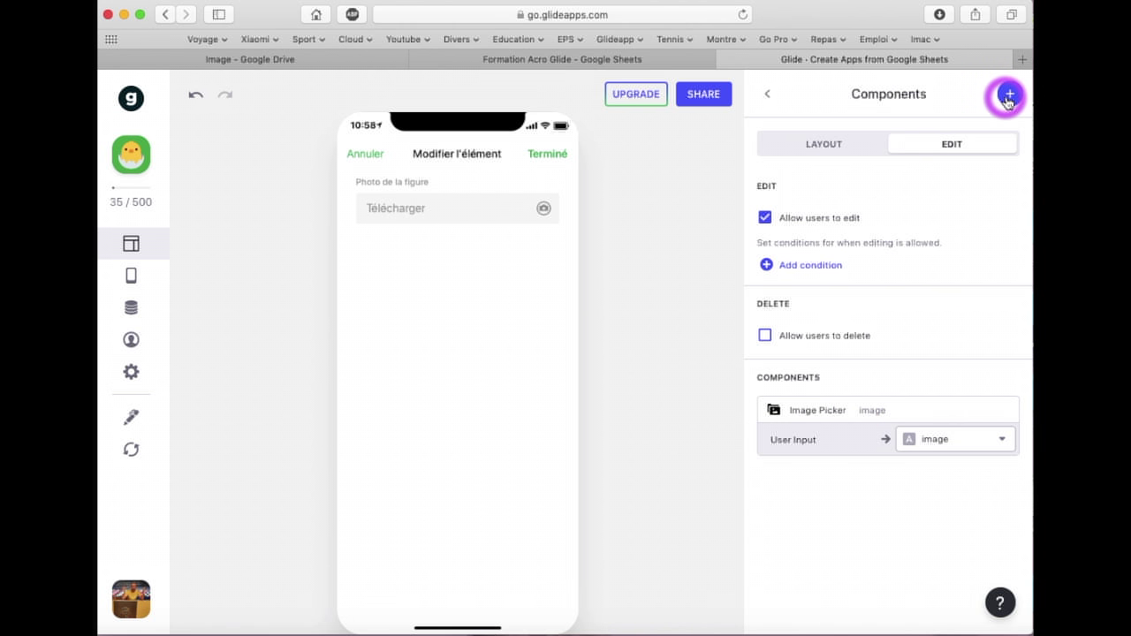
click(1008, 99)
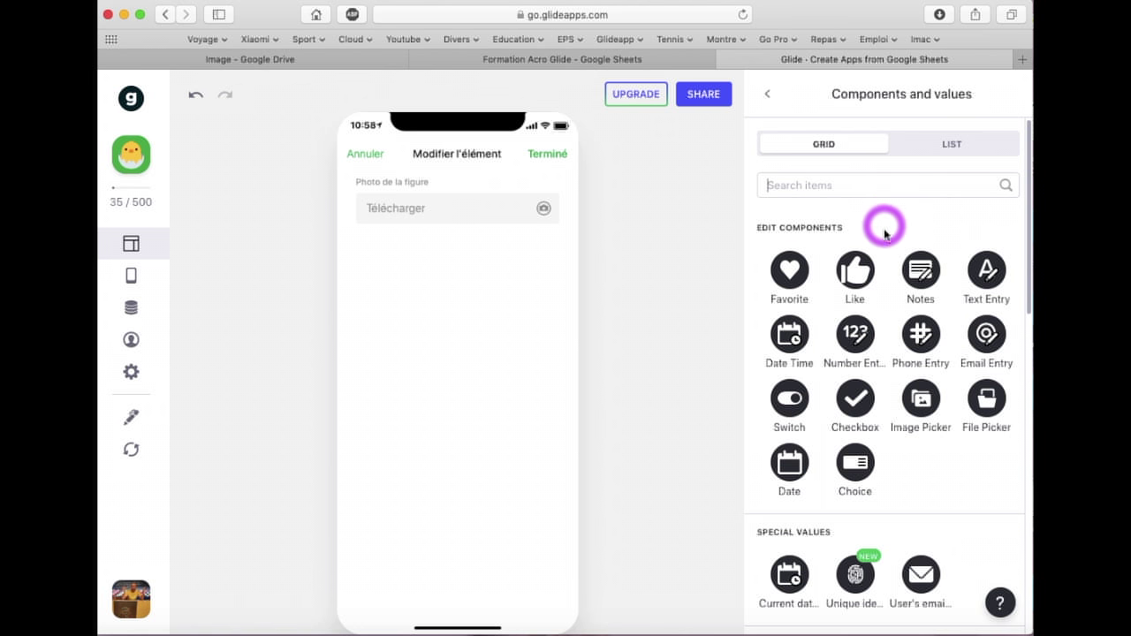
Add a Text Entry field on the groupe column titled 'Nom des membres du groupe'
click(986, 278)
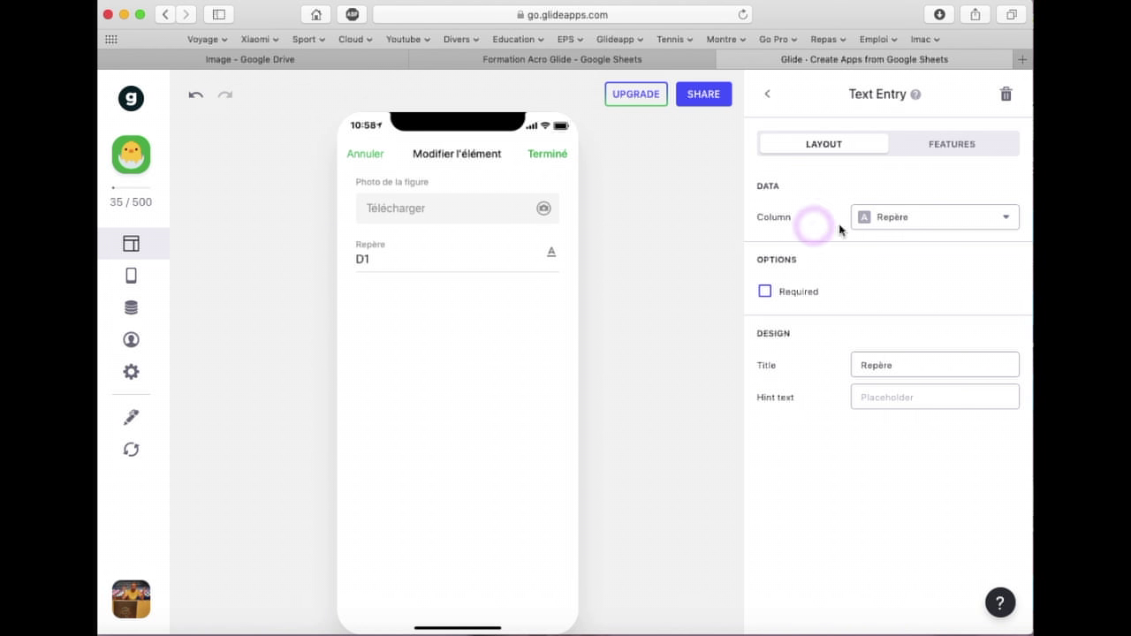
click(908, 217)
click(911, 313)
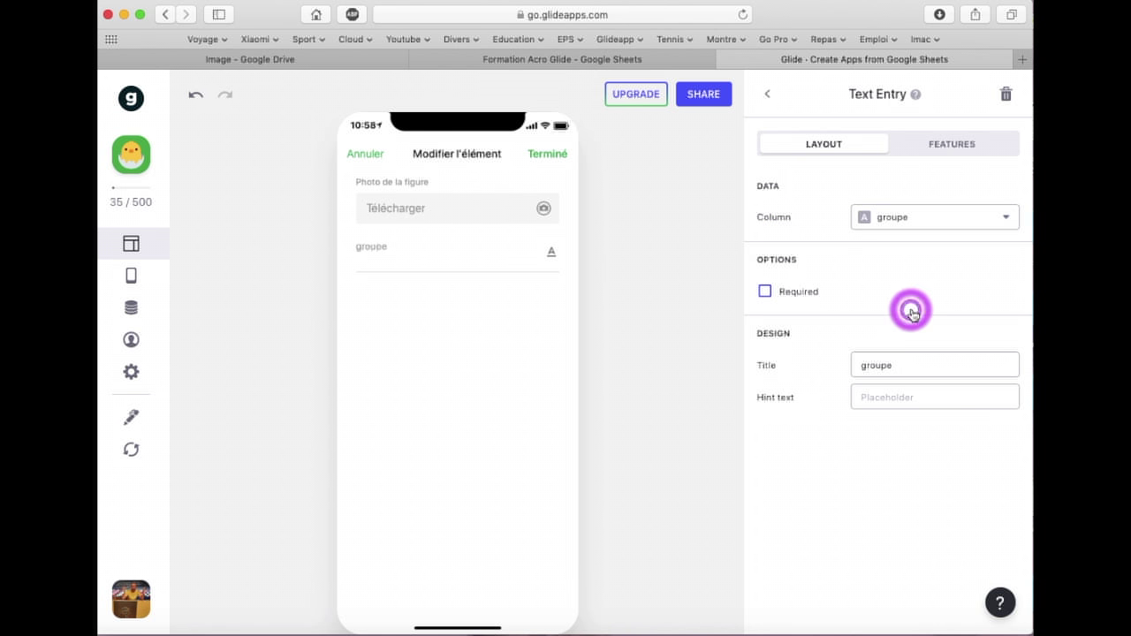
click(895, 368)
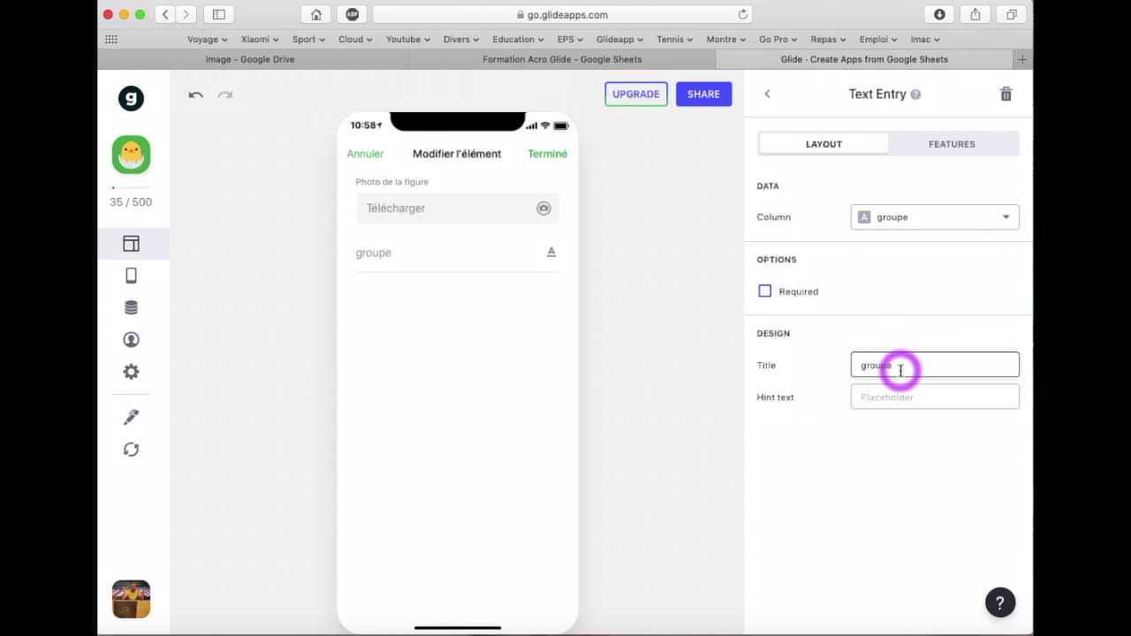
drag(904, 367, 850, 365)
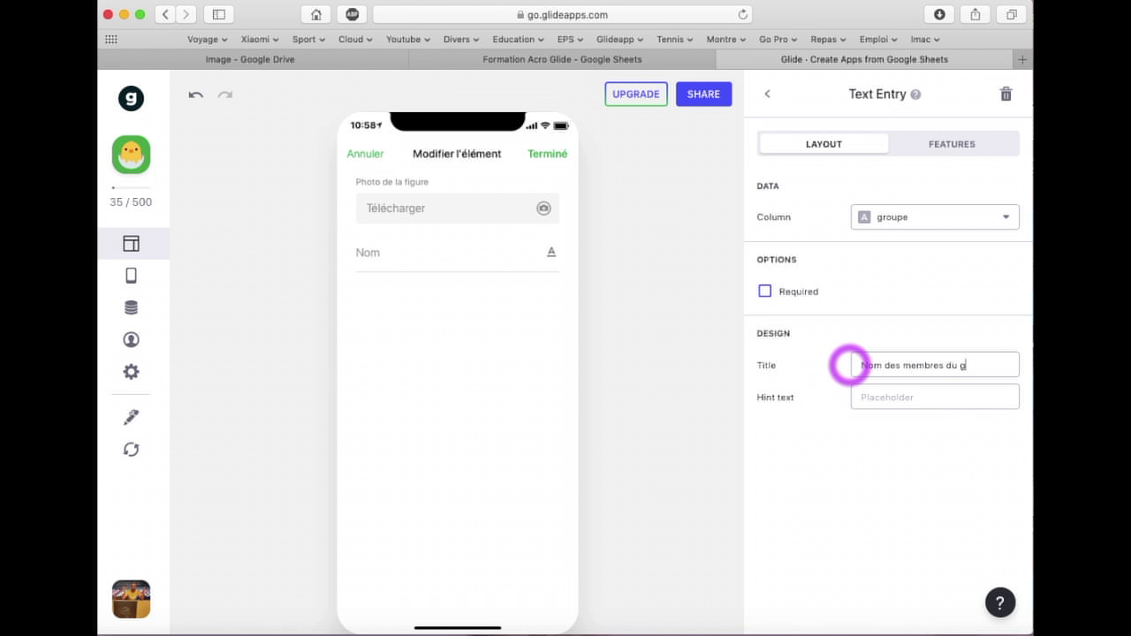
click(855, 400)
click(919, 365)
click(781, 411)
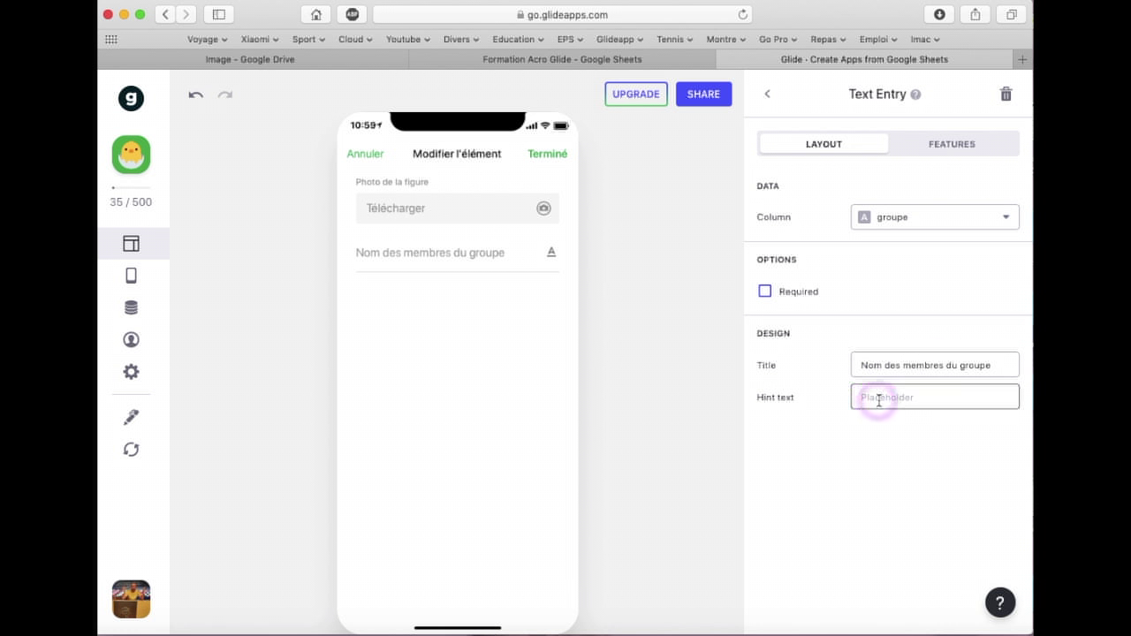
Clear the text field's DD/MM/AAAA hint so the hint text stays empty
click(934, 377)
click(877, 391)
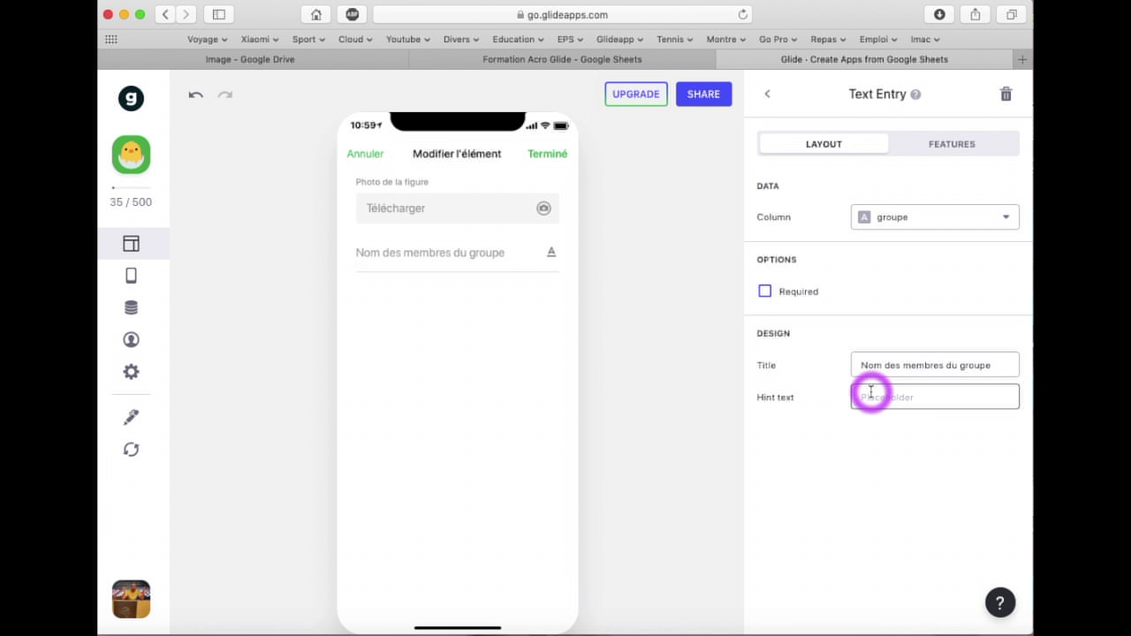
click(840, 379)
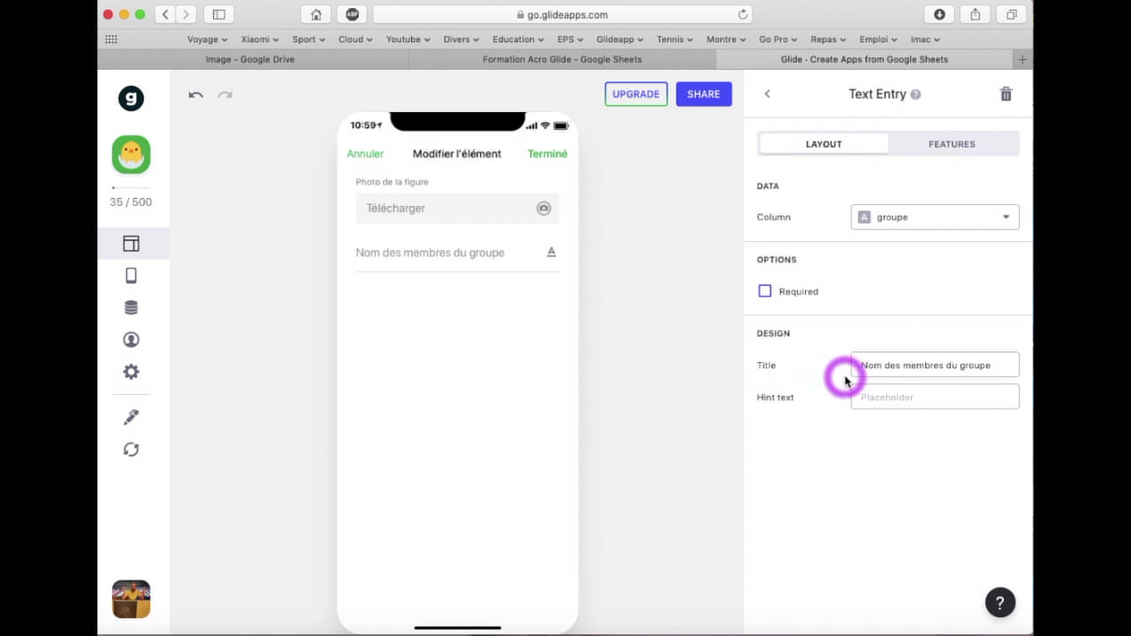
click(863, 395)
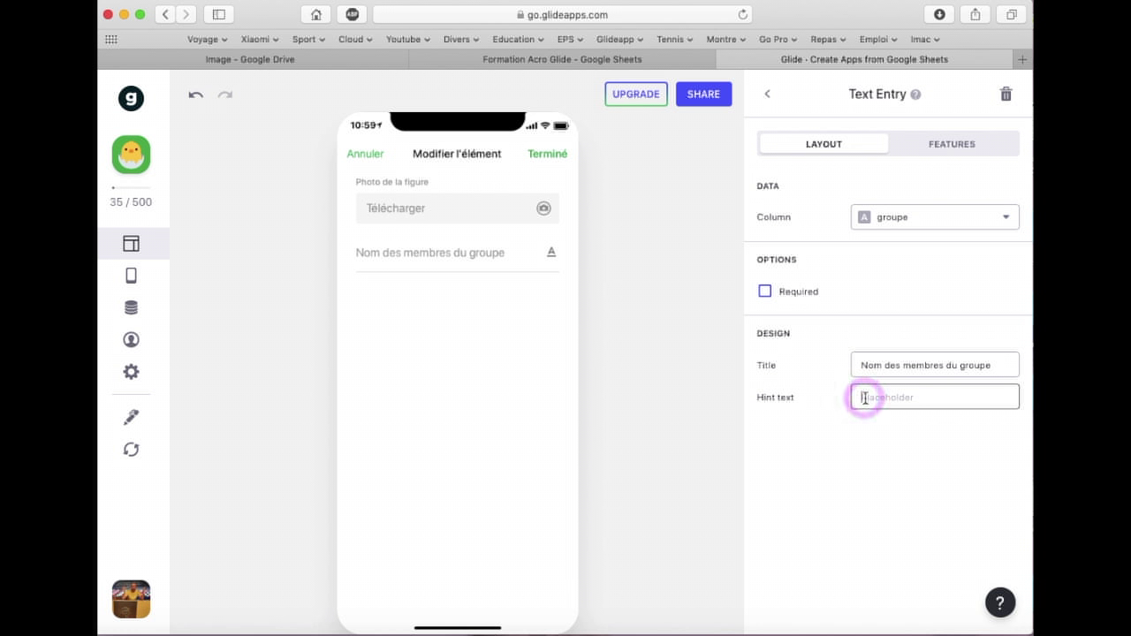
text(DD/MM/AAAA)
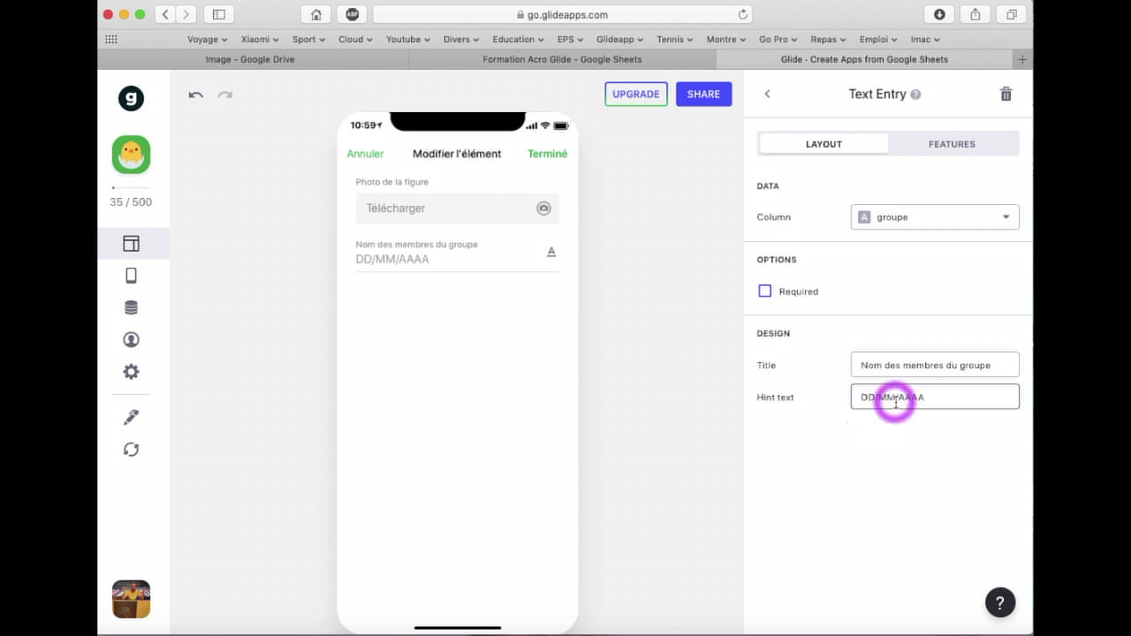
click(896, 432)
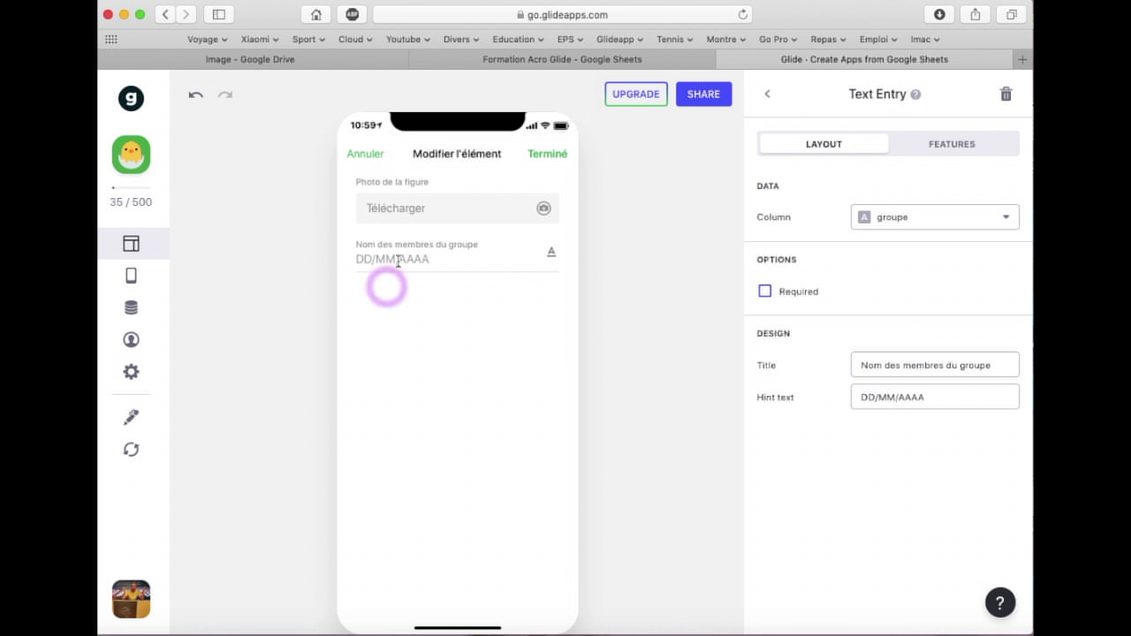
drag(936, 397, 757, 397)
key(BackSpace)
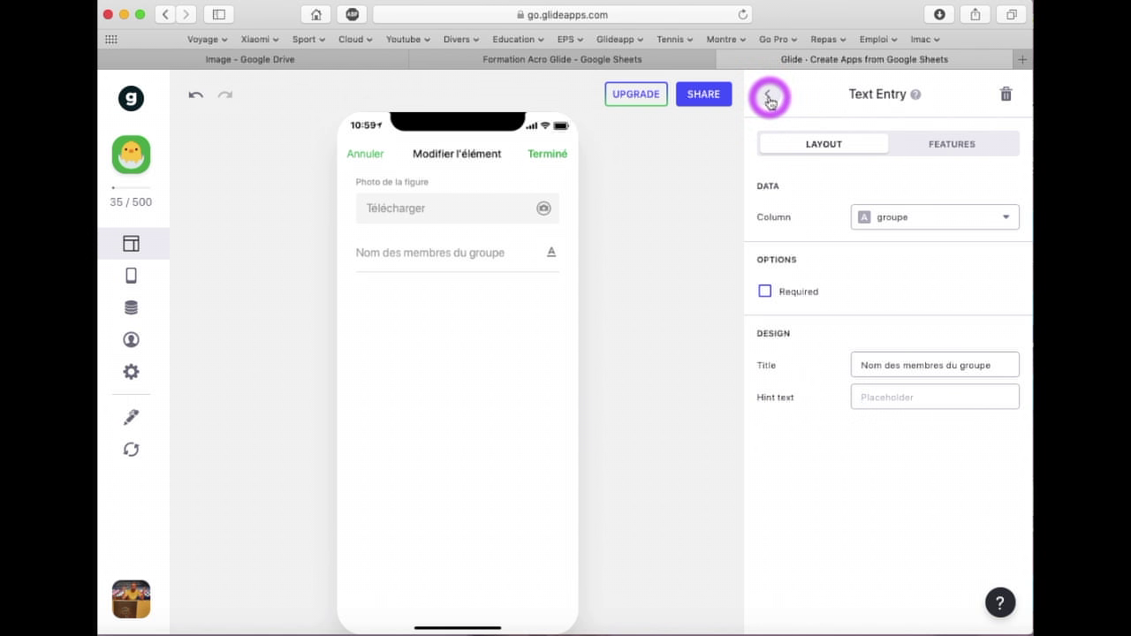
Close the edit form with Terminé and return to the Duo tile list
click(550, 157)
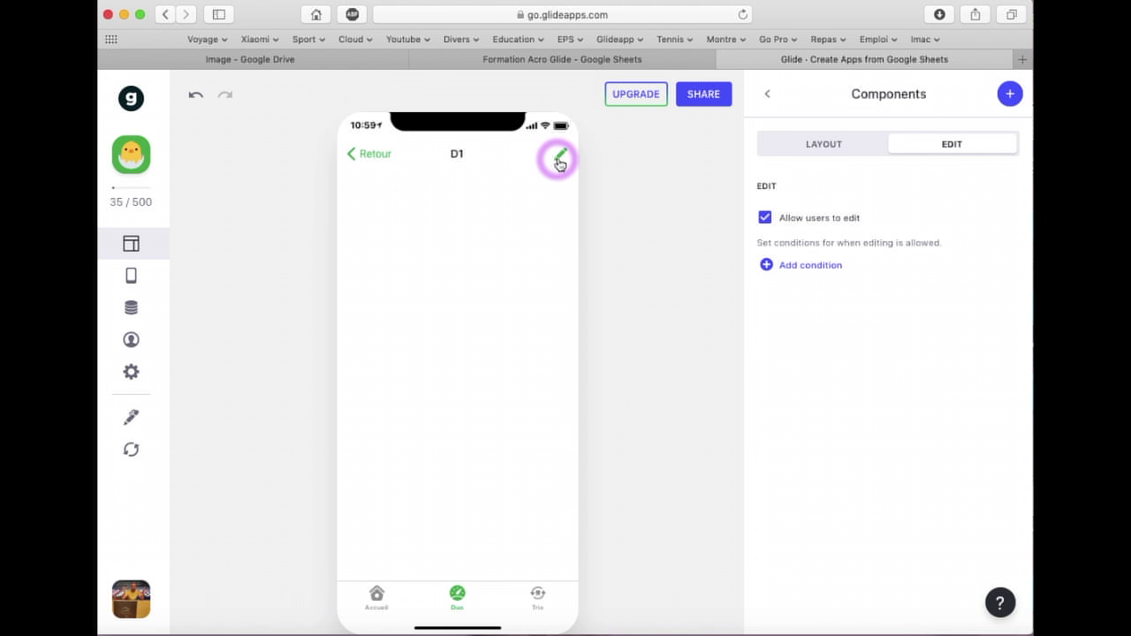
click(371, 157)
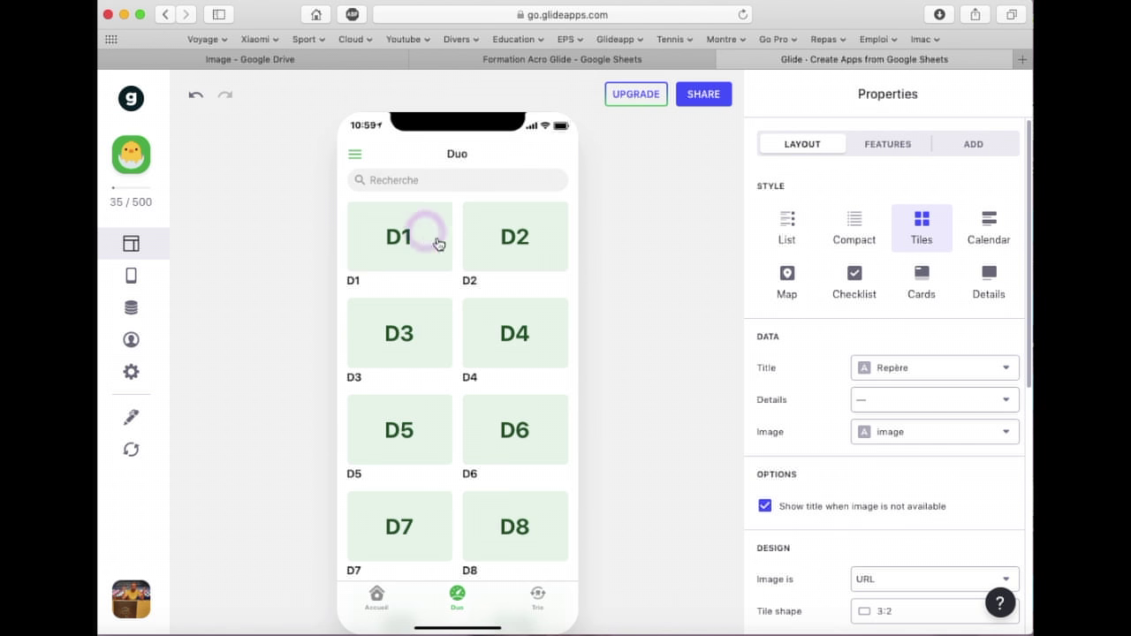
scroll(436, 328, down, 2)
scroll(437, 331, down, 5)
Check item D12's edit form shows the photo and group-members fields, then go back
click(521, 431)
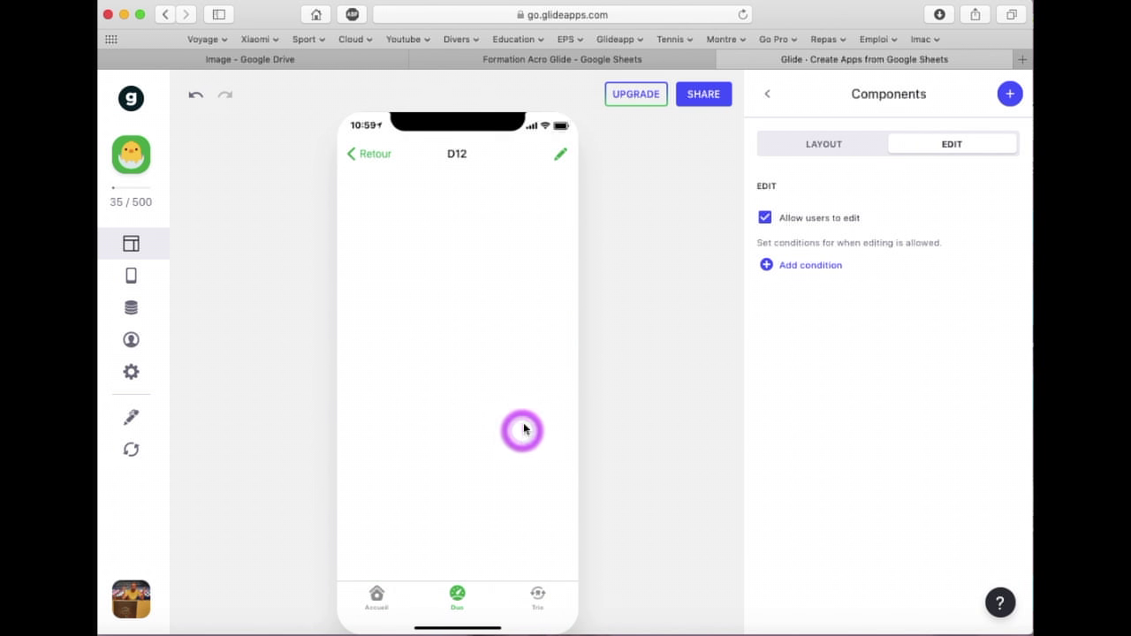
click(562, 155)
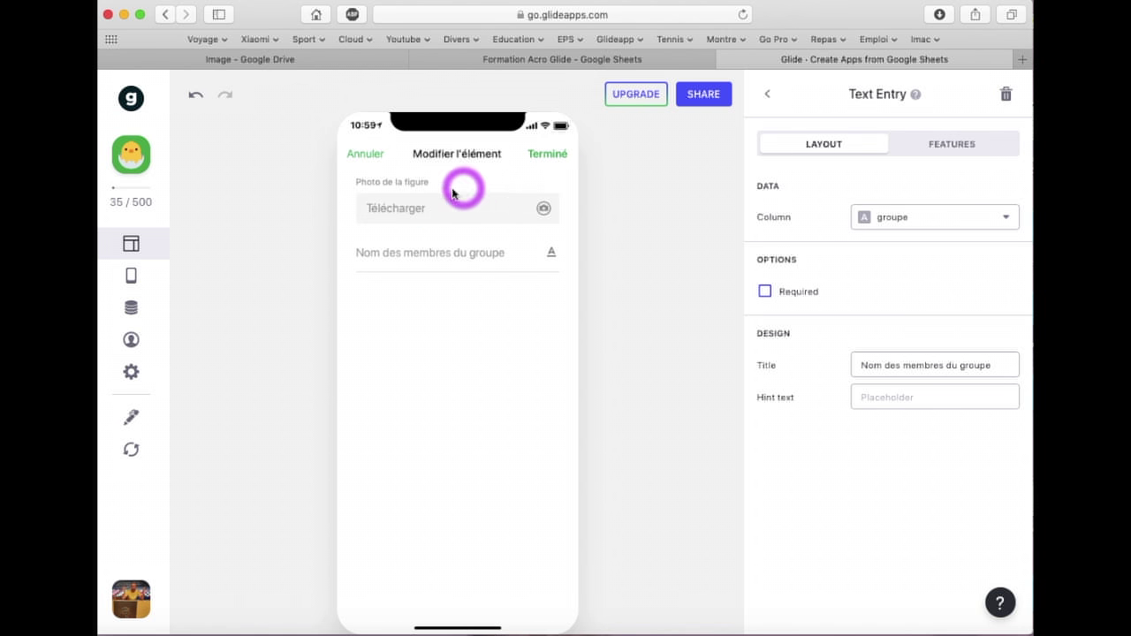
click(408, 255)
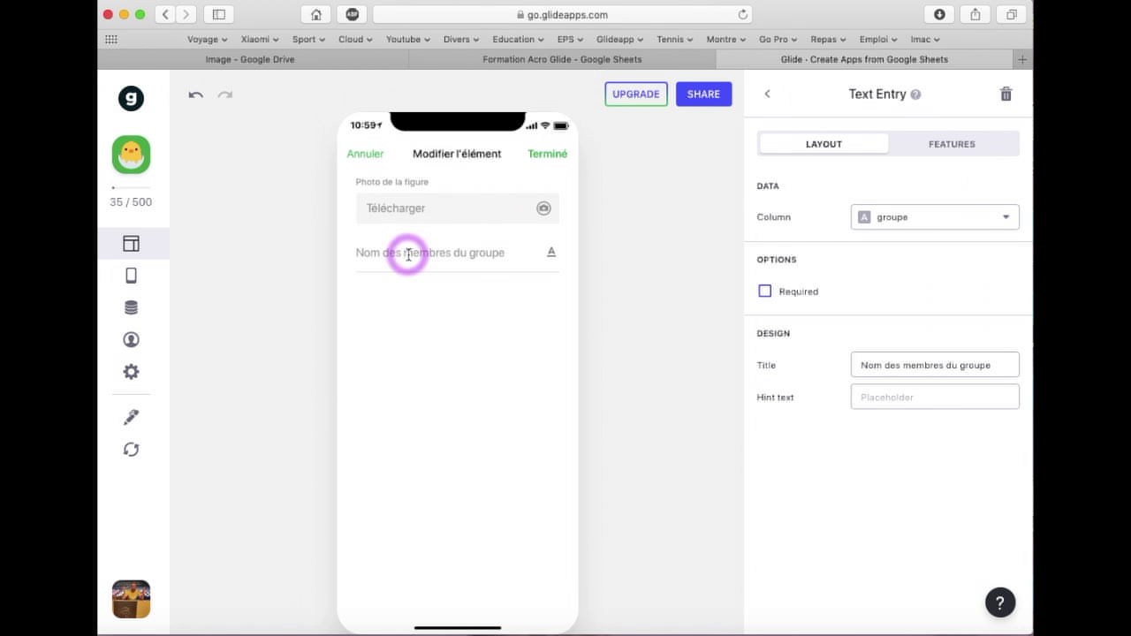
click(547, 154)
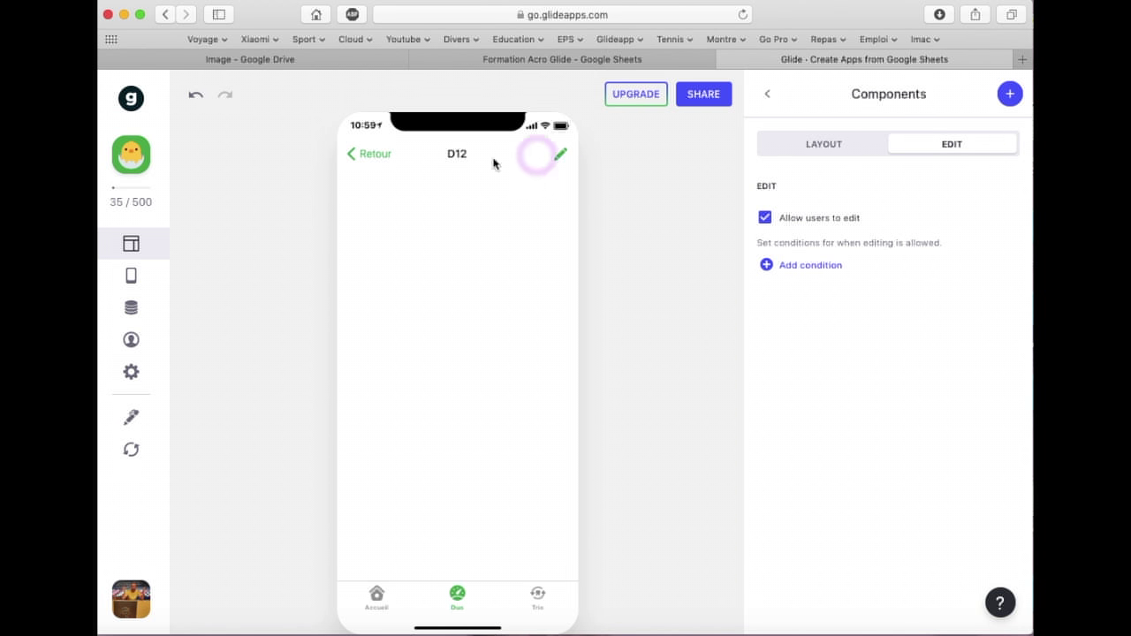
click(375, 155)
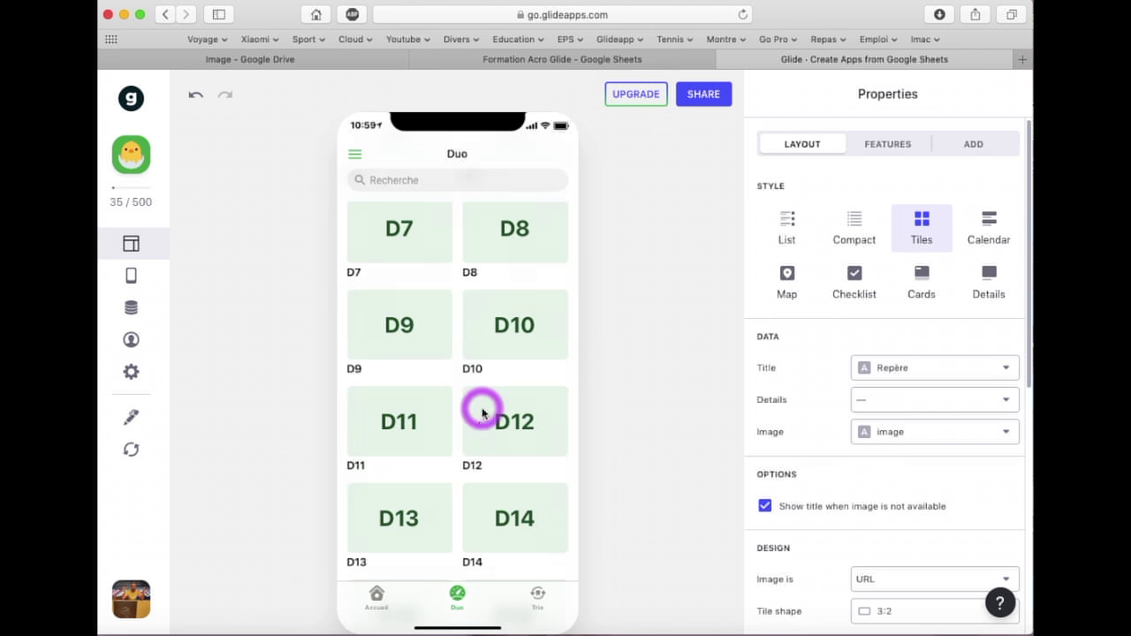
Open Trio figure T1, allow editing, and delete its Repère, groupe and Is Favorited? components
click(543, 606)
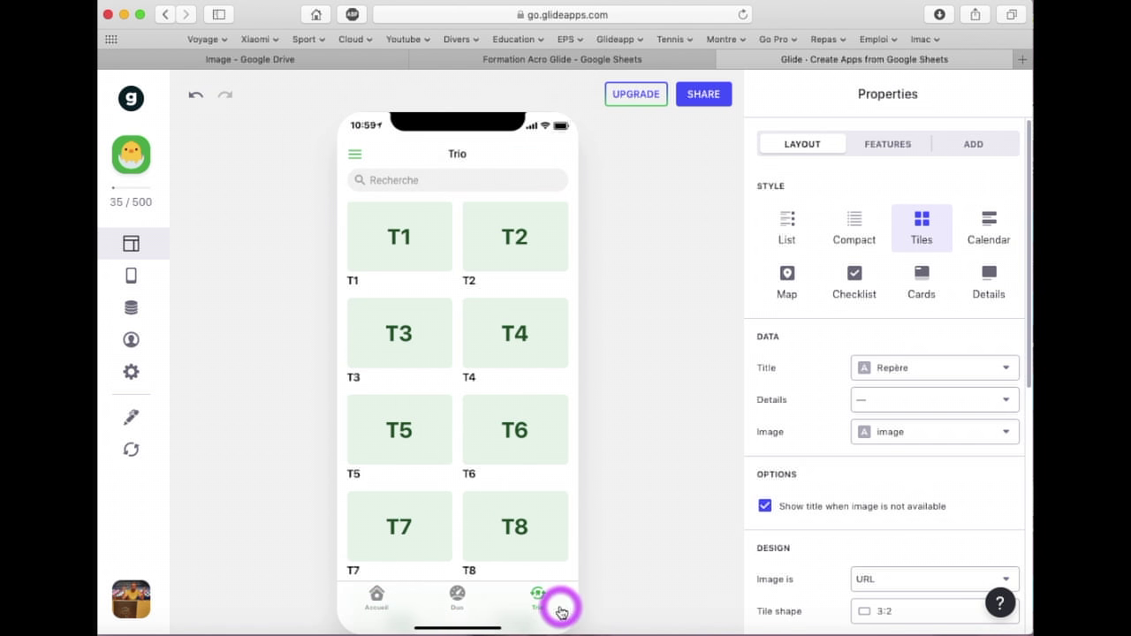
click(397, 234)
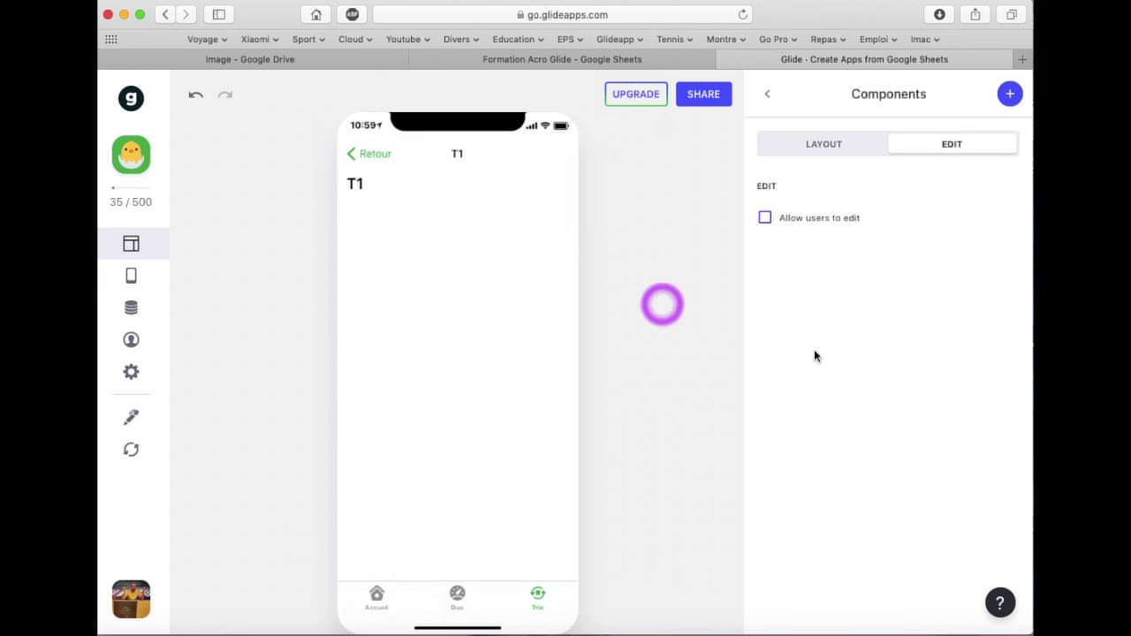
click(765, 218)
click(829, 141)
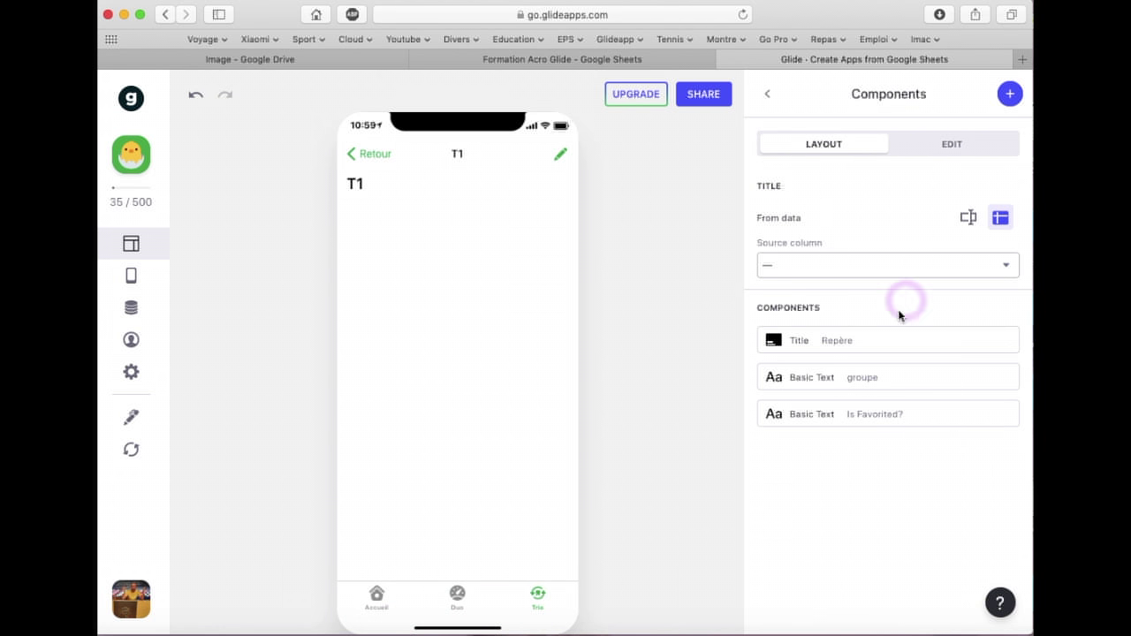
click(1007, 340)
click(1007, 340)
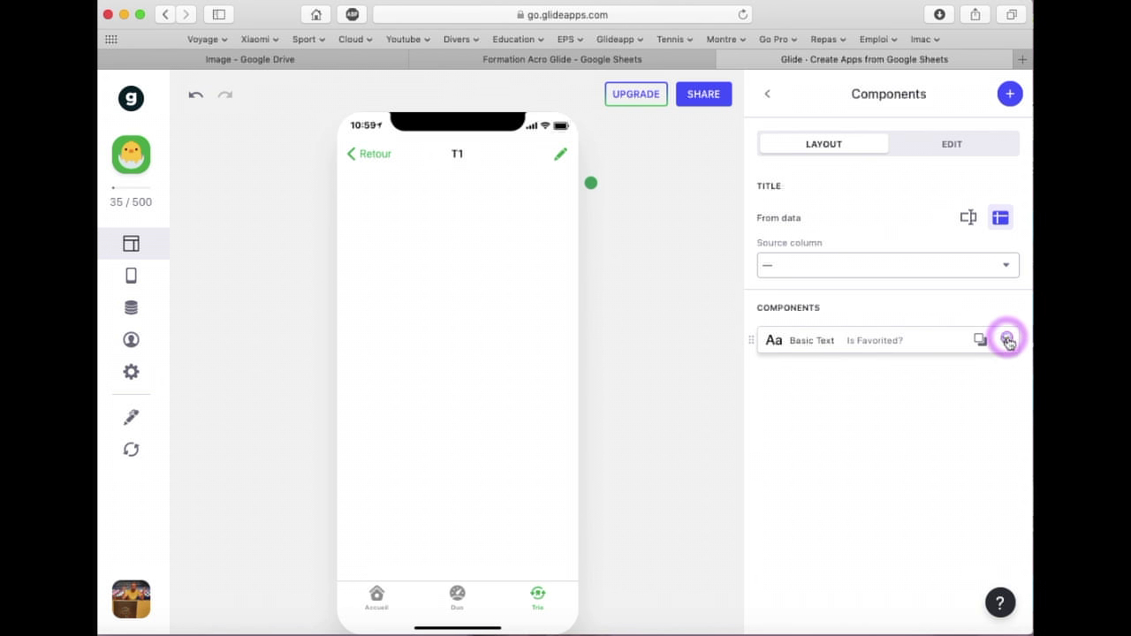
click(1007, 340)
Add an Image component and a Small-style Text component on the groupe column
click(1010, 92)
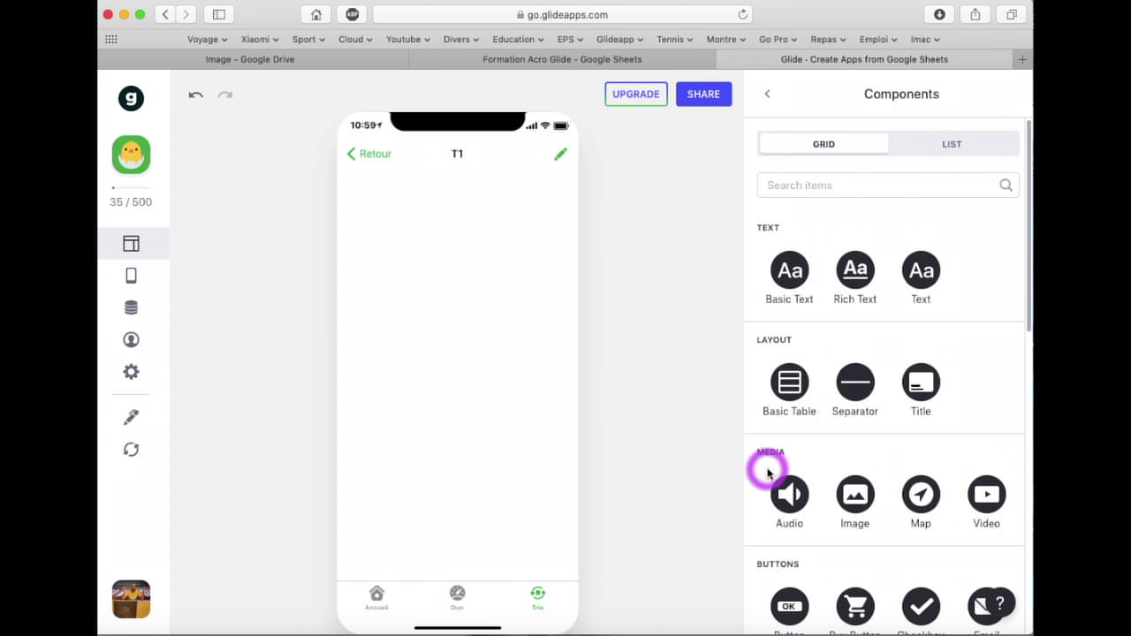
click(855, 493)
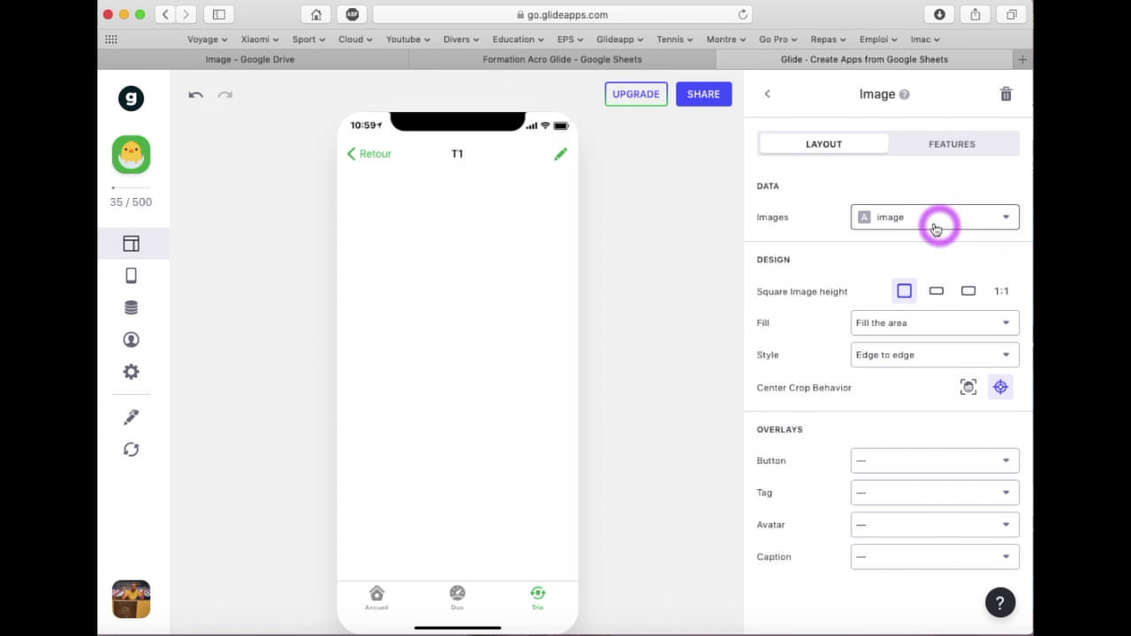
click(767, 94)
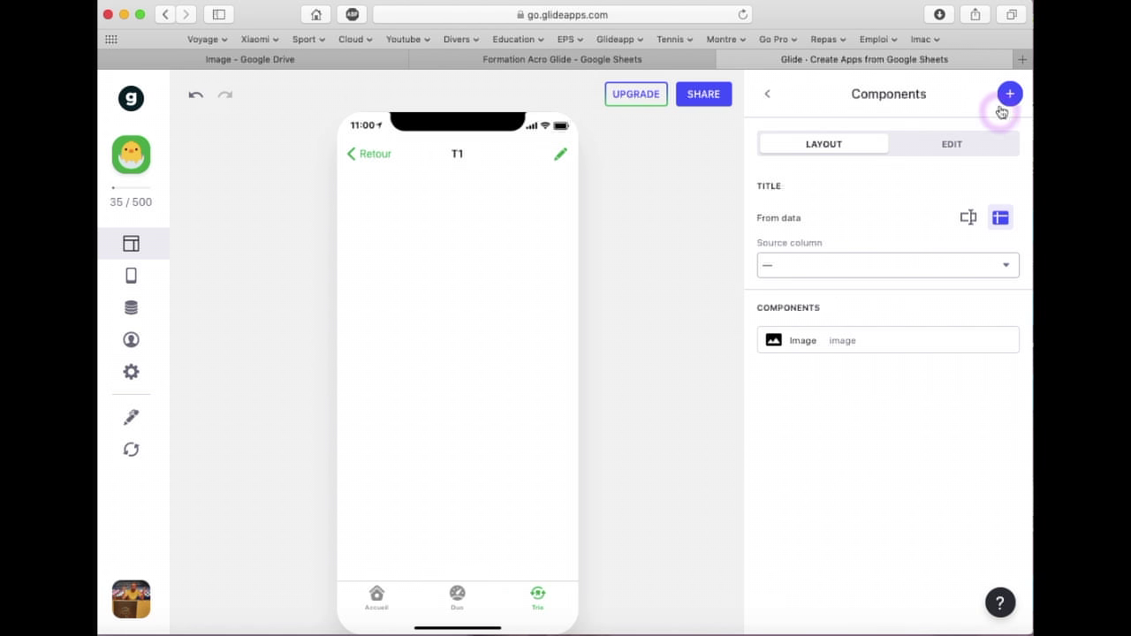
click(1008, 95)
click(922, 267)
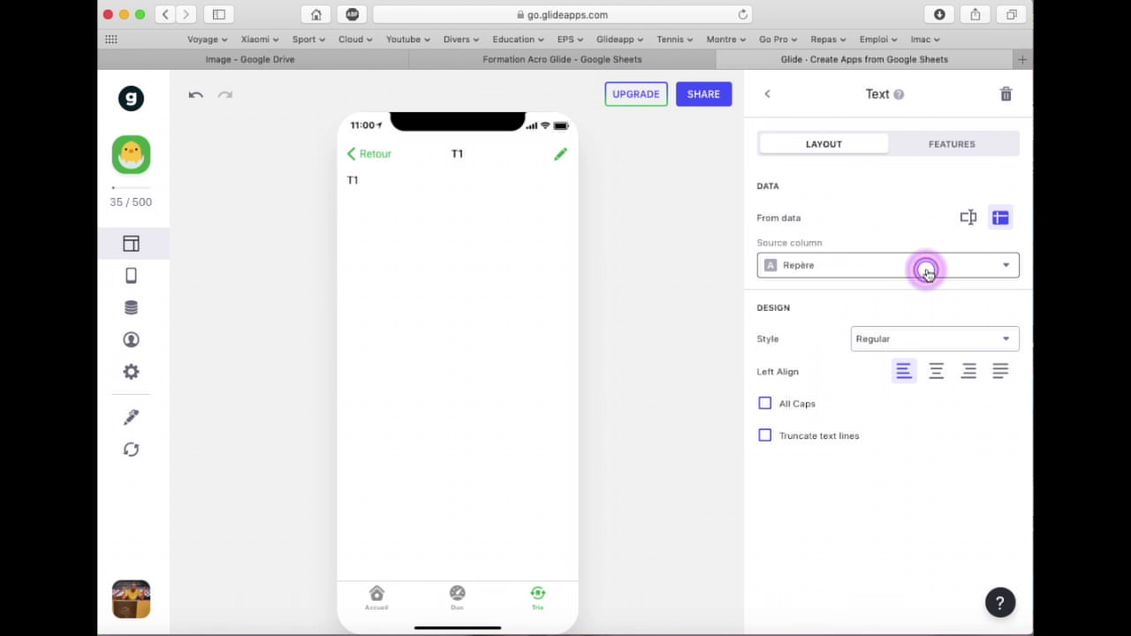
click(911, 338)
click(871, 372)
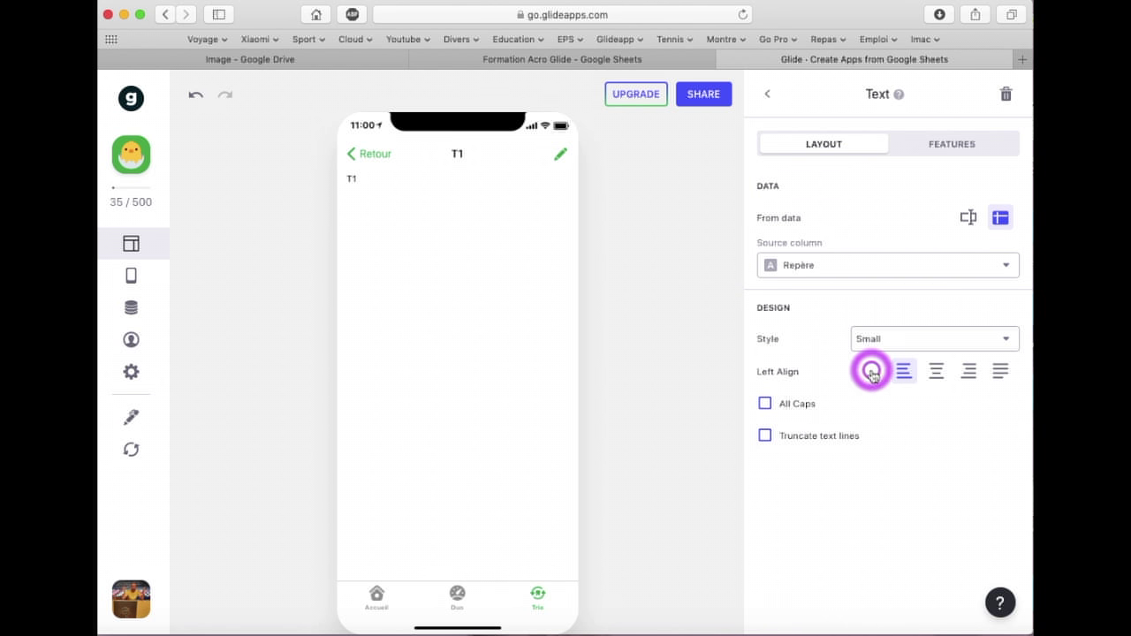
click(857, 270)
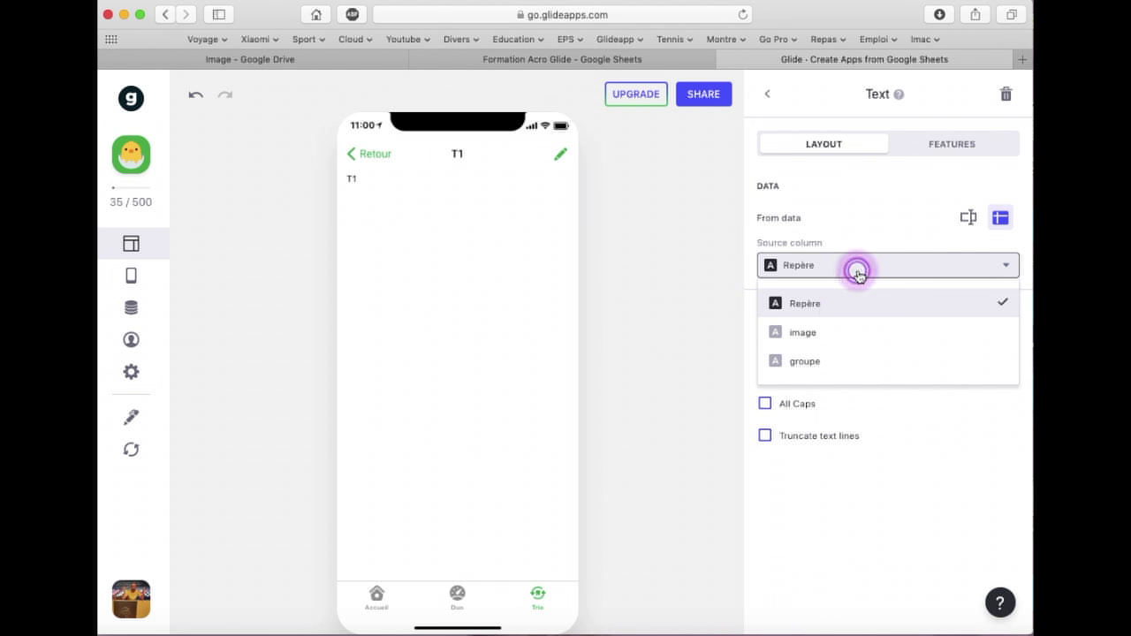
click(806, 360)
click(767, 93)
drag(770, 352, 894, 215)
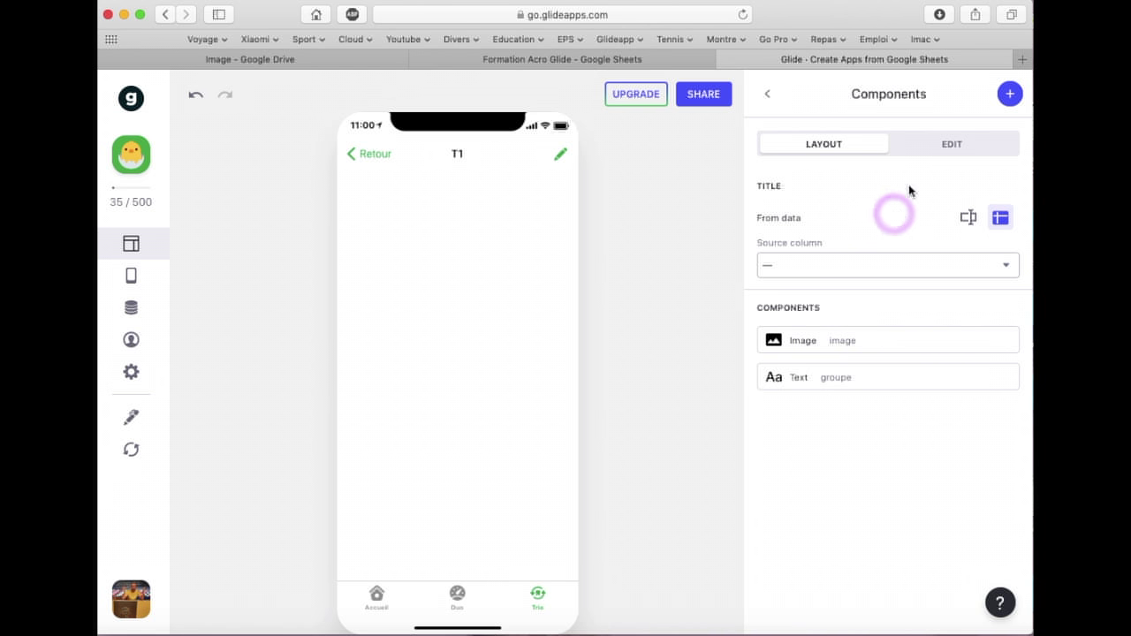
click(918, 142)
Keep Trio editing enabled and delete the Repère, image and Is Favorited? entries from the form
click(839, 218)
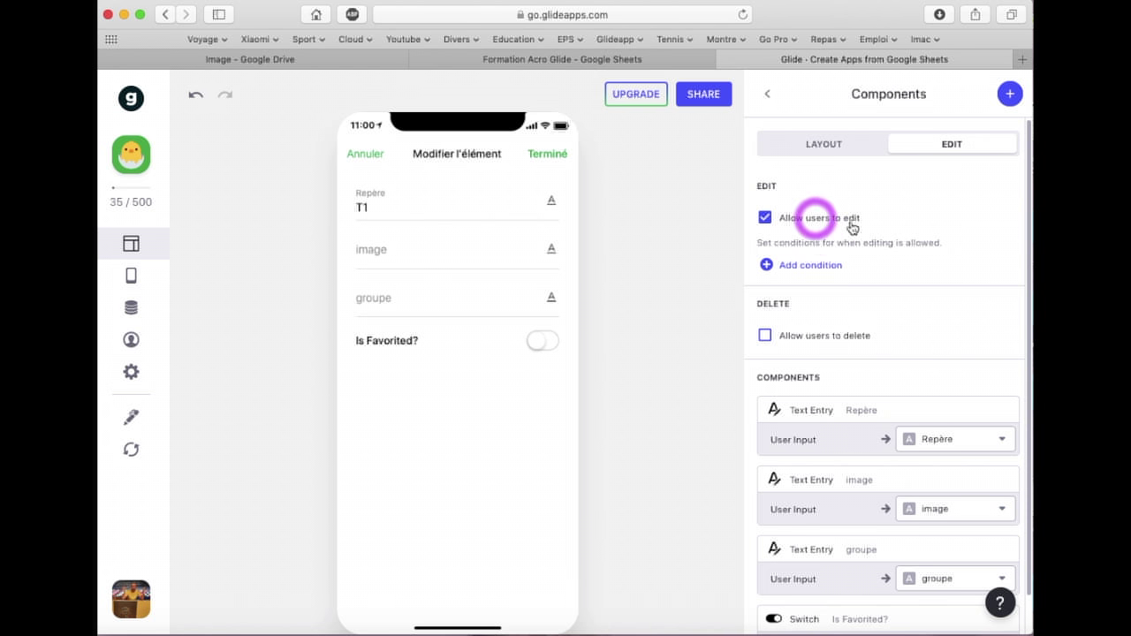
mouse_move(1007, 431)
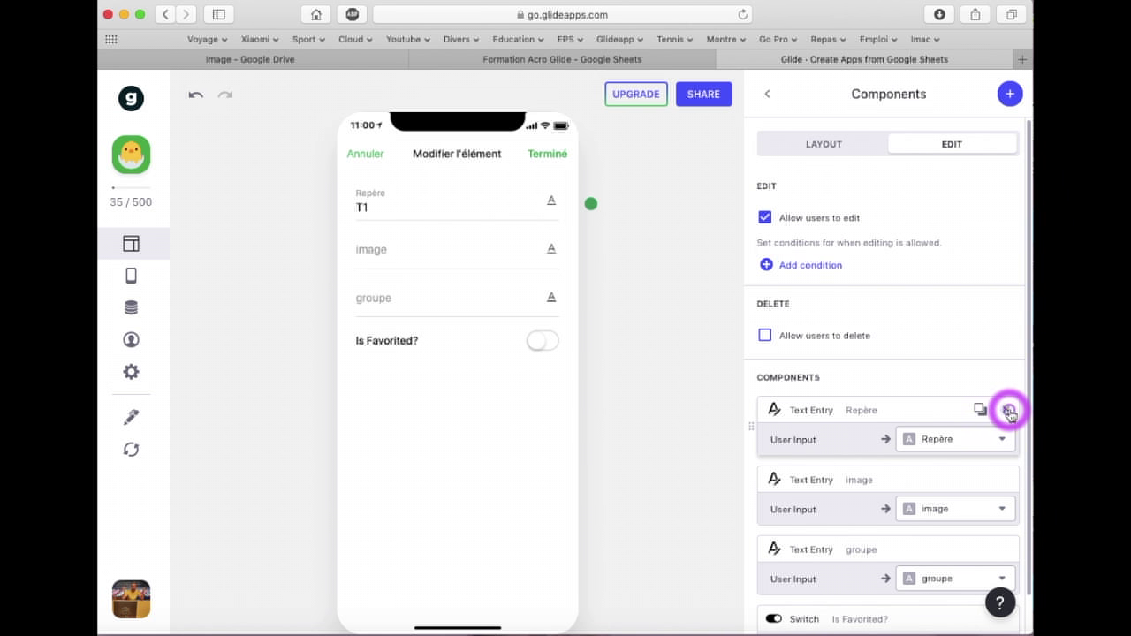
click(1008, 409)
click(1008, 410)
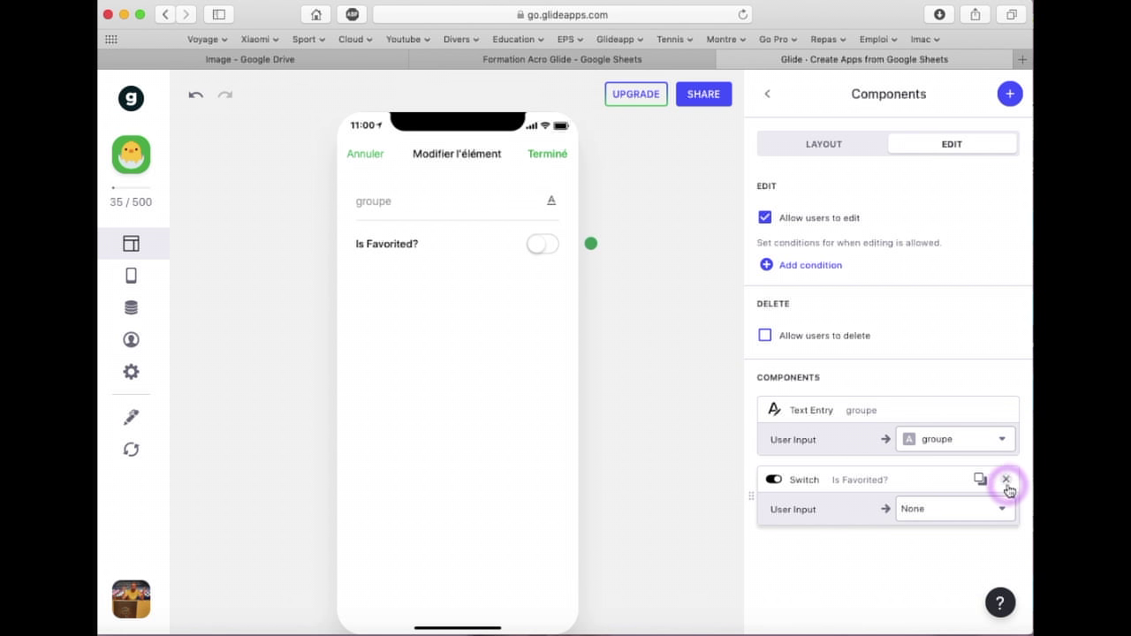
click(1005, 479)
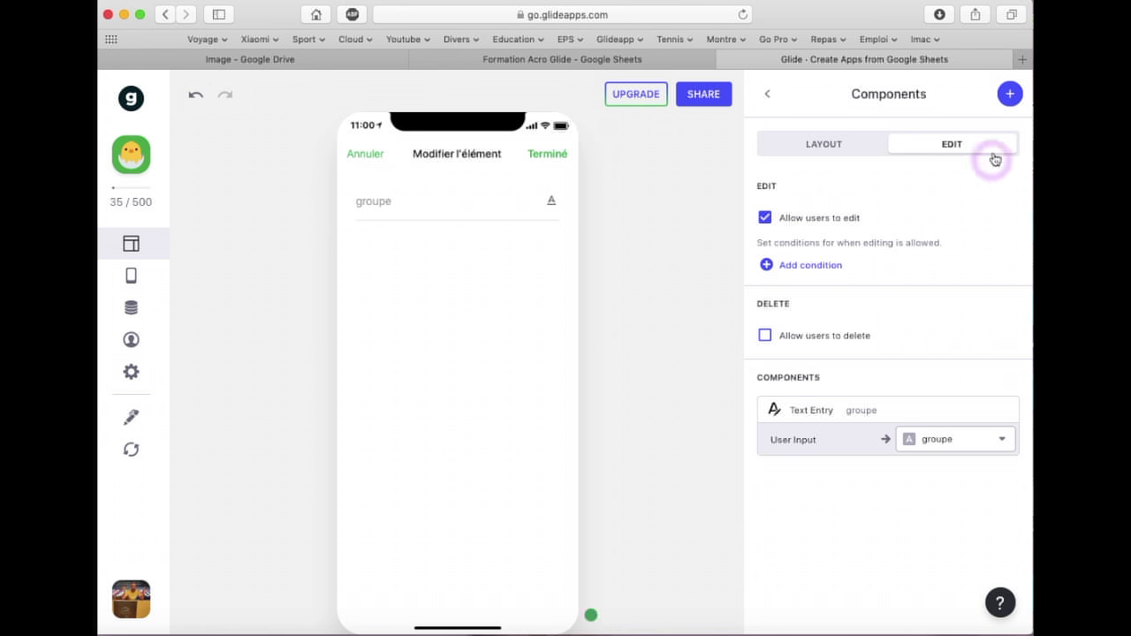
Add an Image Picker on the image column labelled 'Ajouter une figure'
click(1007, 96)
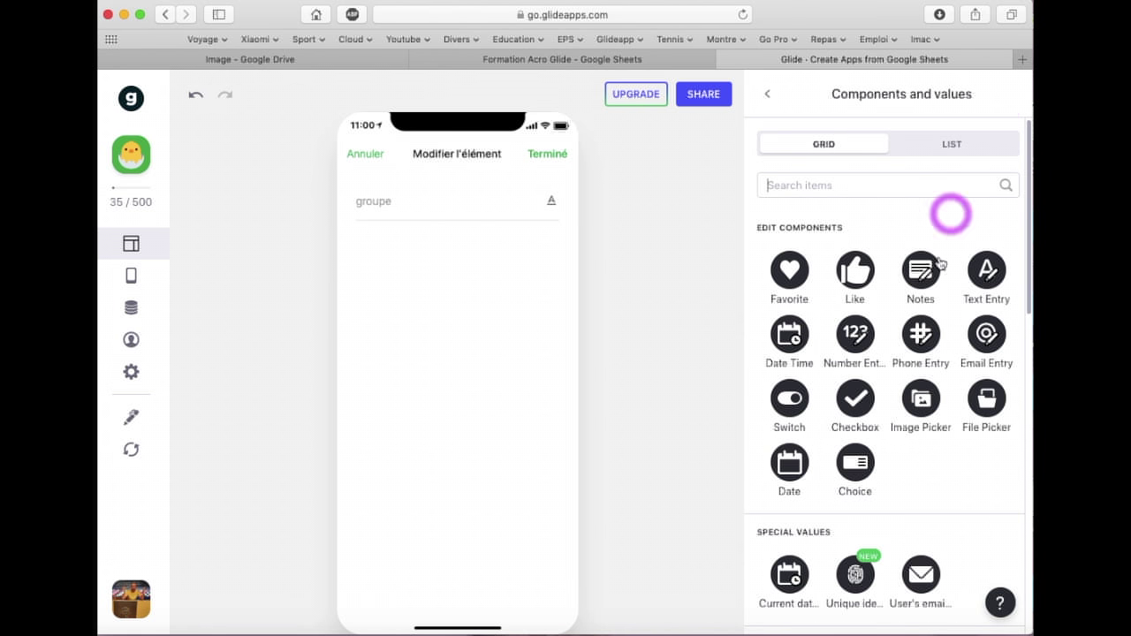
click(918, 403)
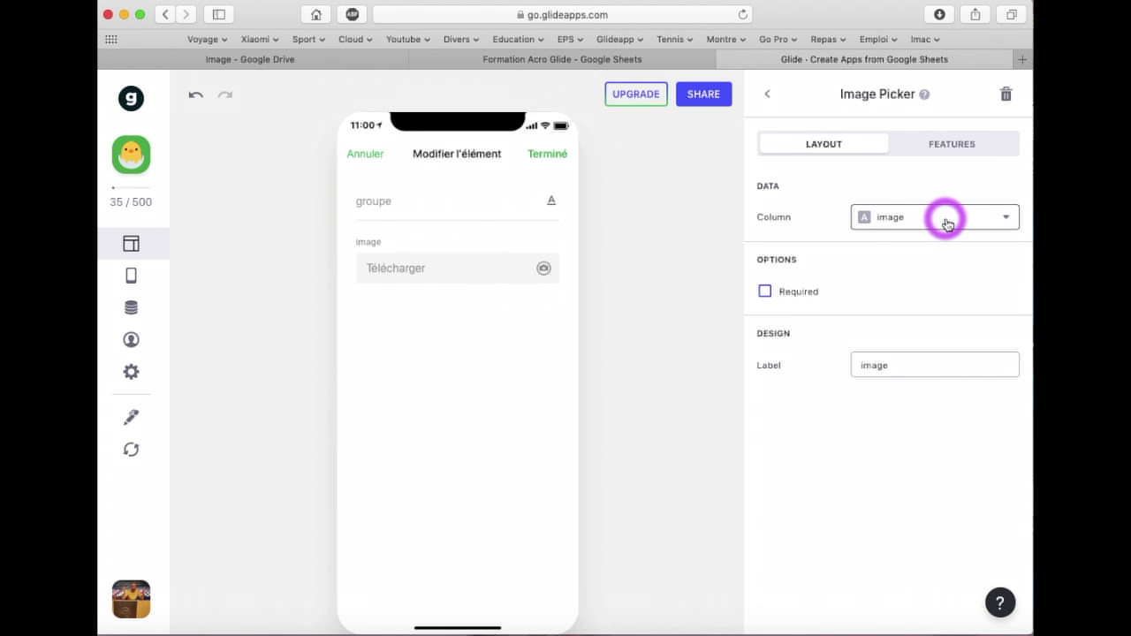
drag(899, 363, 846, 361)
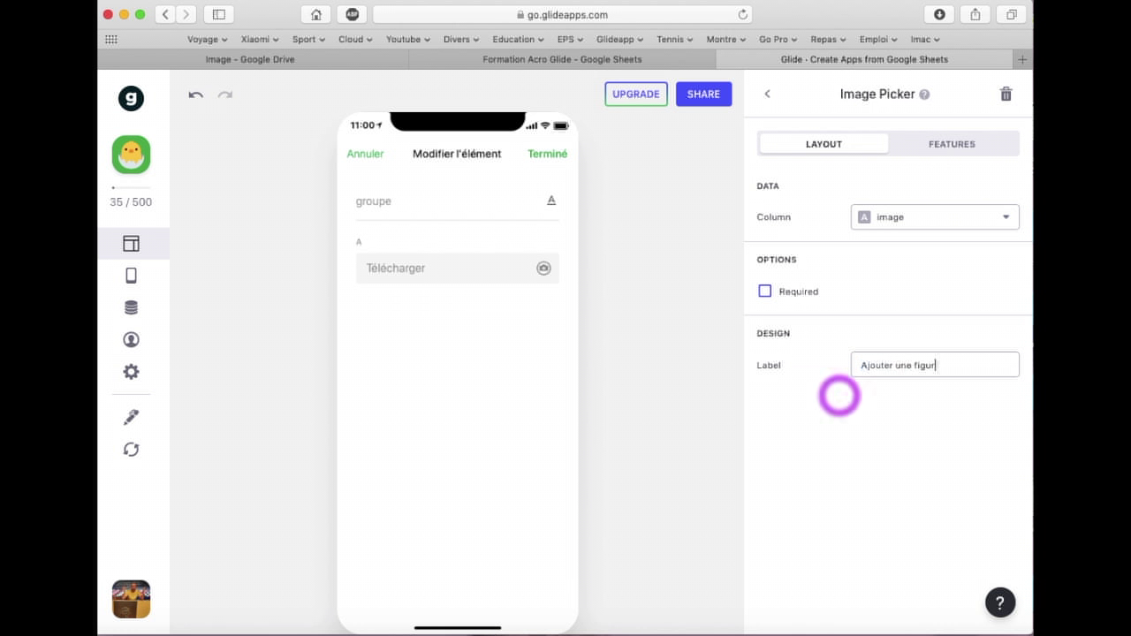
click(839, 396)
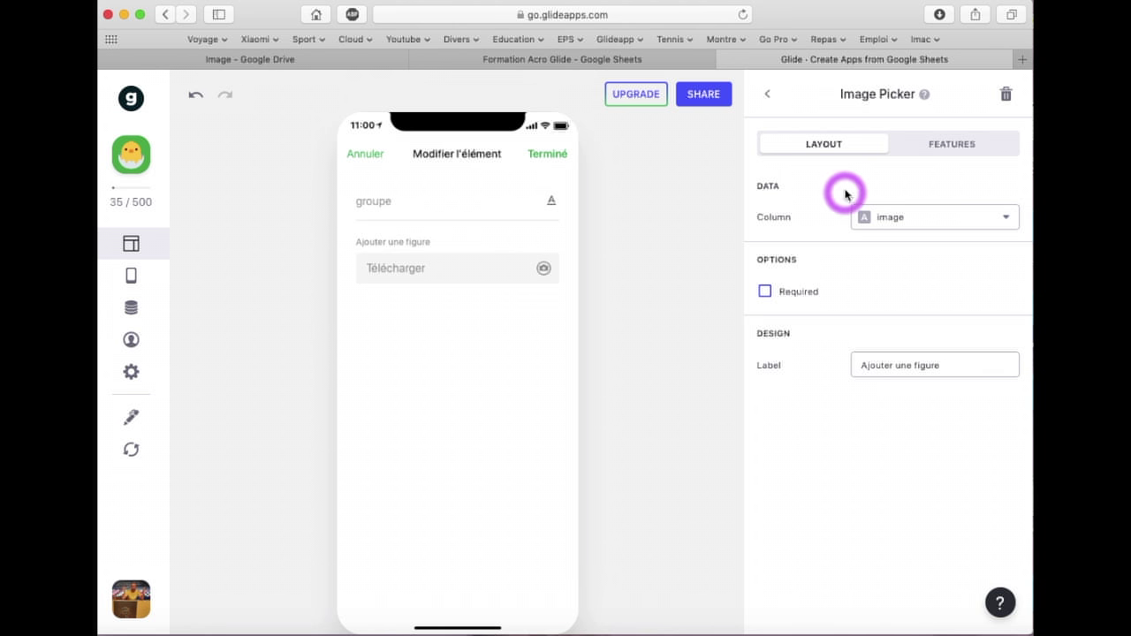
click(767, 93)
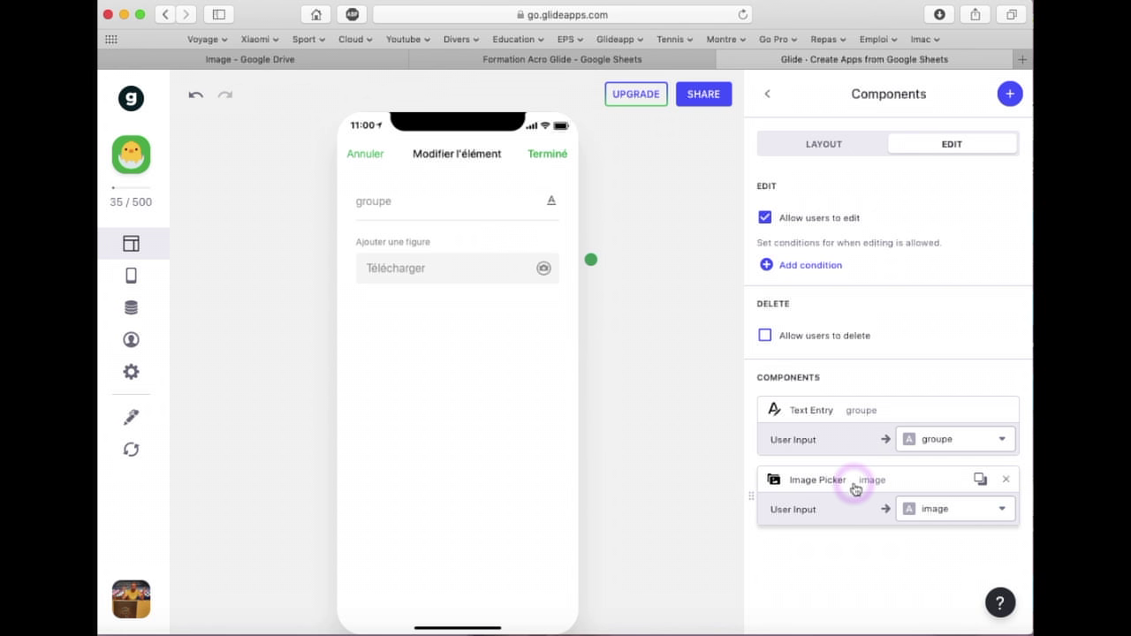
Place the Image Picker above the groupe entry, then duplicate it with the copy bound to groupe
drag(852, 485, 858, 406)
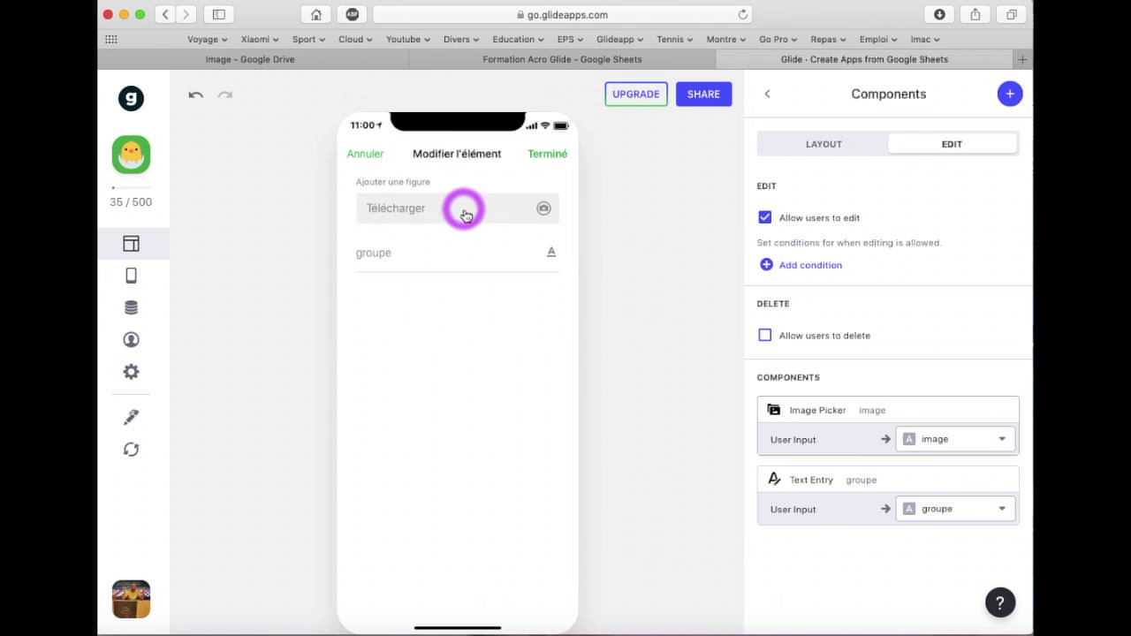
mouse_move(886, 406)
mouse_down()
mouse_move(875, 487)
mouse_move(884, 417)
mouse_up()
mouse_move(977, 411)
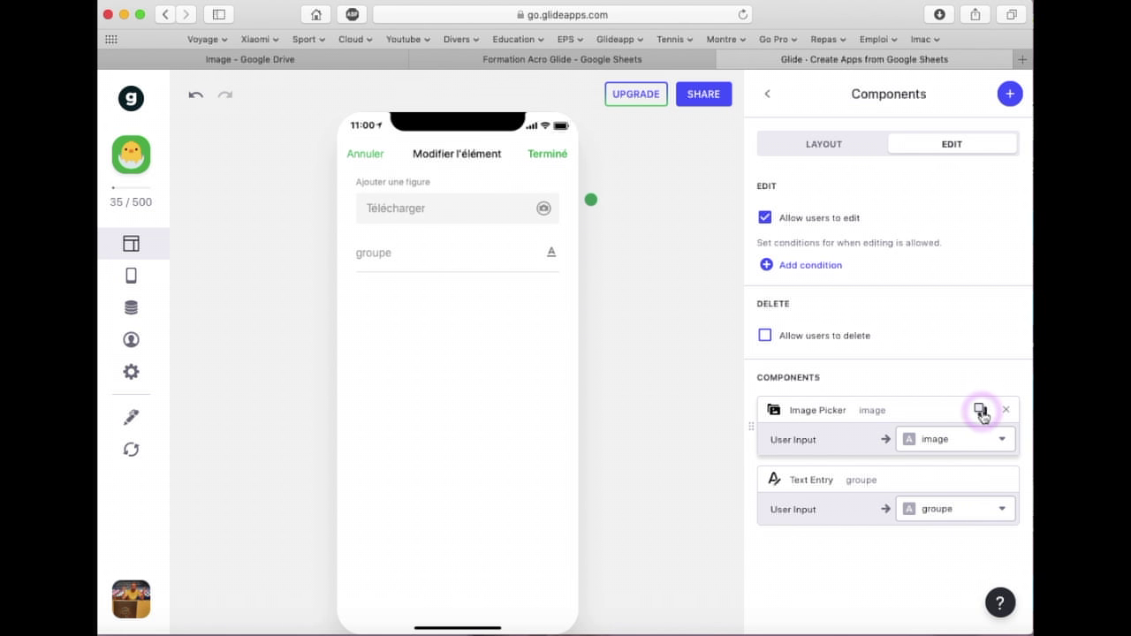
click(980, 412)
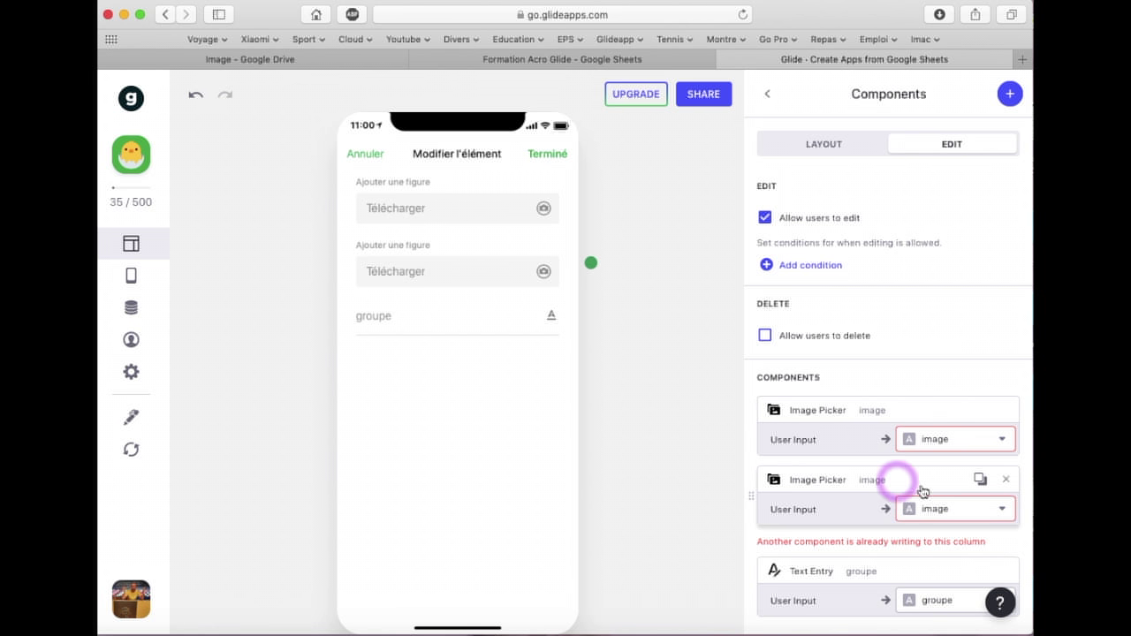
click(968, 516)
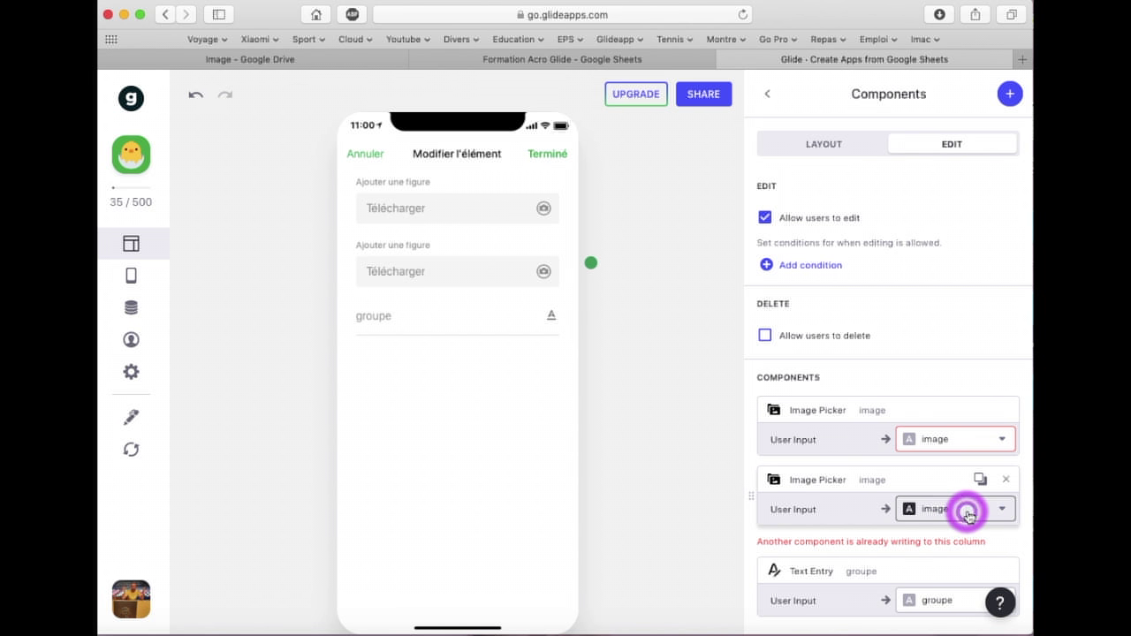
click(968, 475)
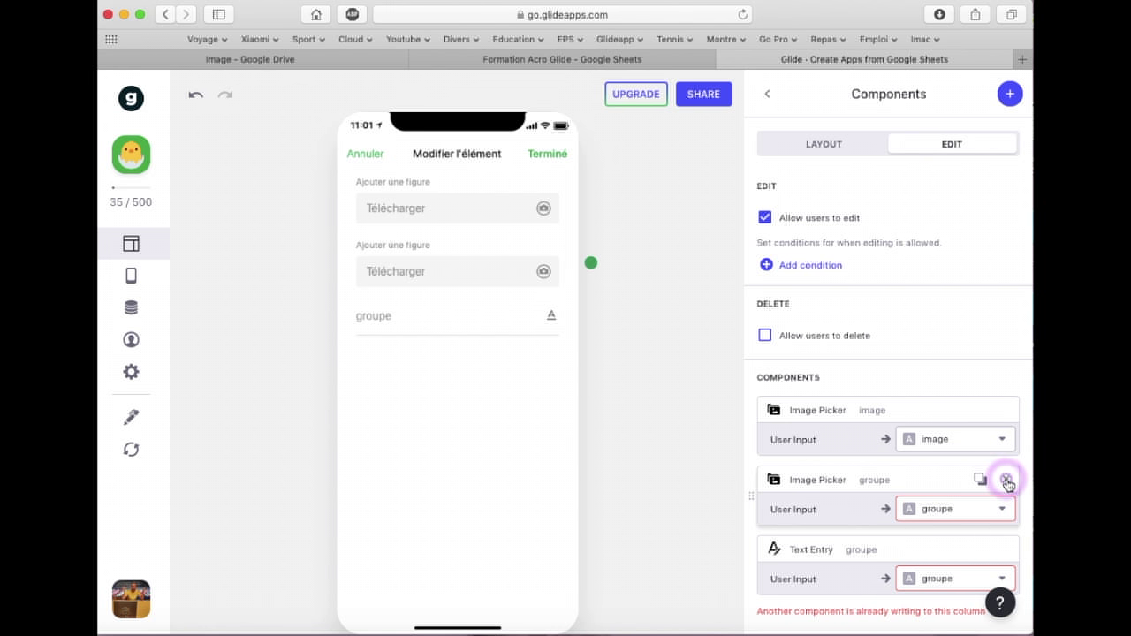
Delete the duplicated groupe Image Picker and return to the Trio tiles list
click(1006, 480)
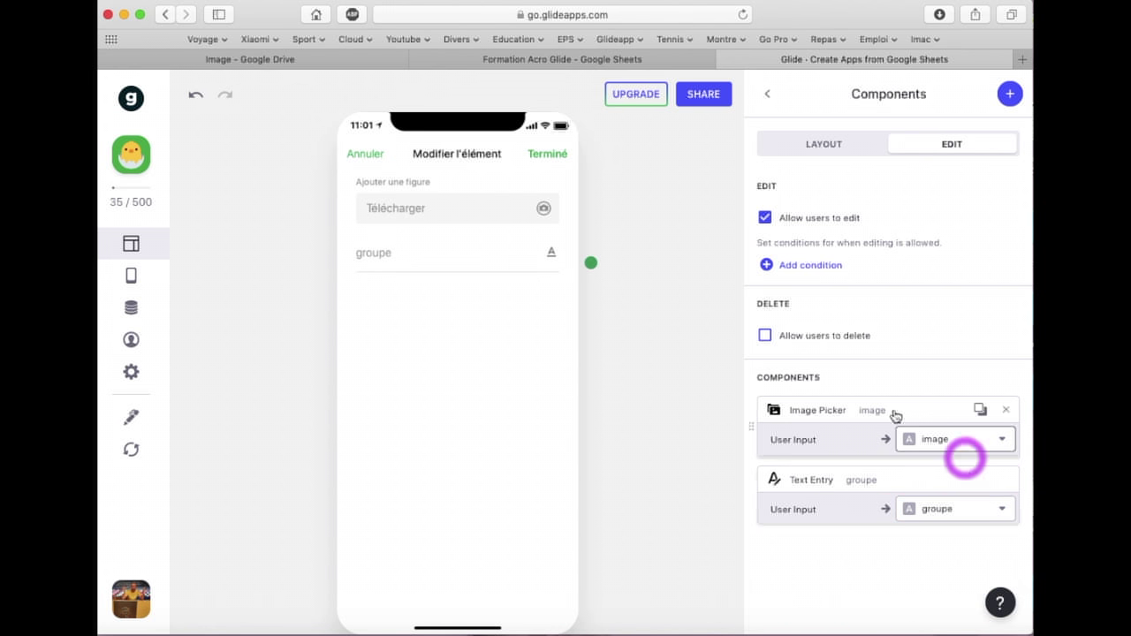
click(777, 98)
click(379, 151)
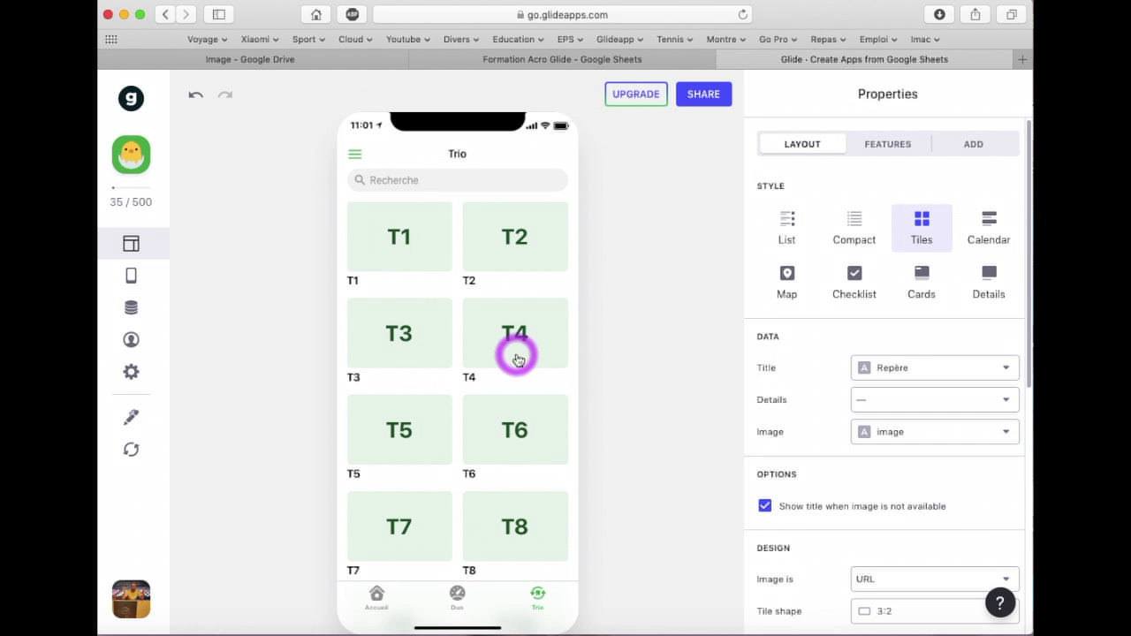
Enter headers Hauteur in D1 and Equilibre in E1 on the Trio sheet
click(583, 62)
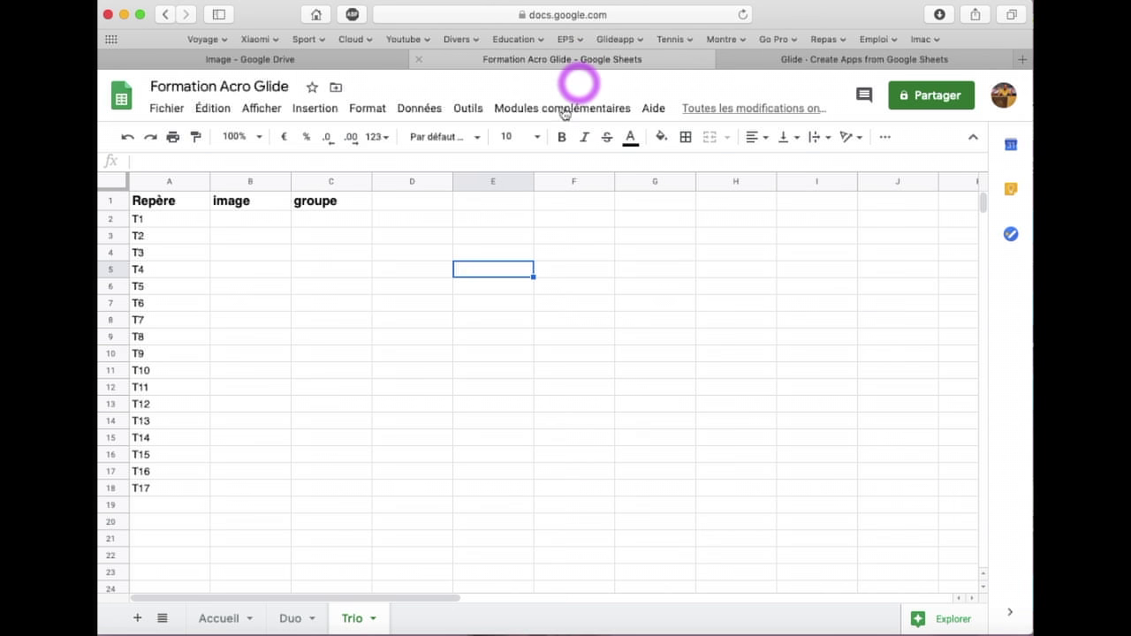
click(401, 206)
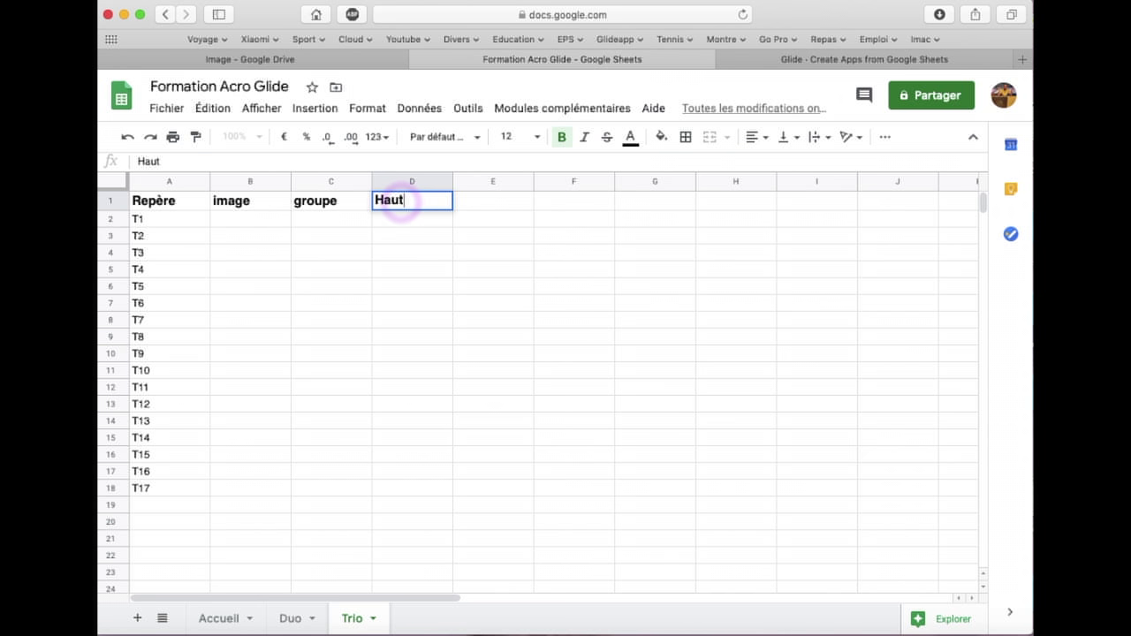
click(486, 210)
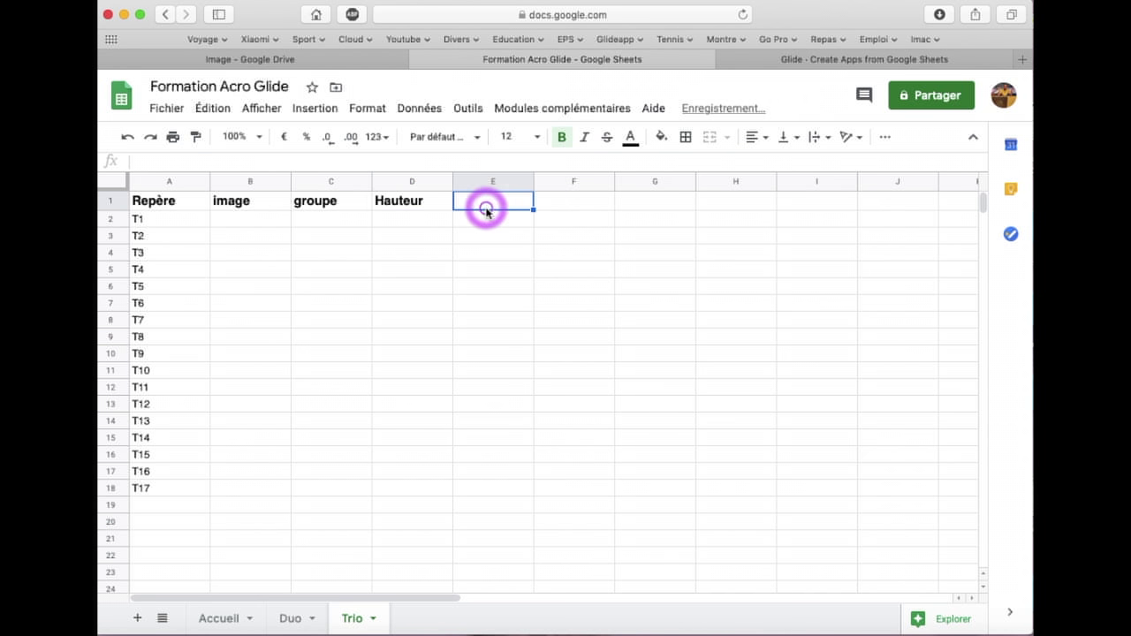
text(Equili)
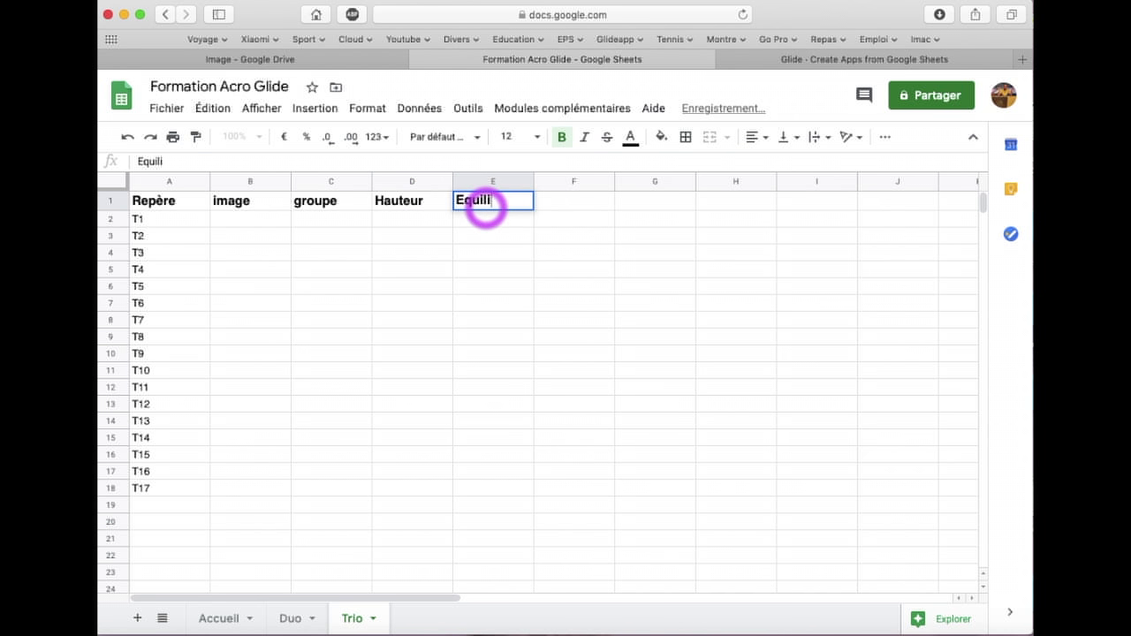
text(bre)
key(Return)
Copy the D1:E1 headers and paste them into D1 of the Duo sheet
click(411, 202)
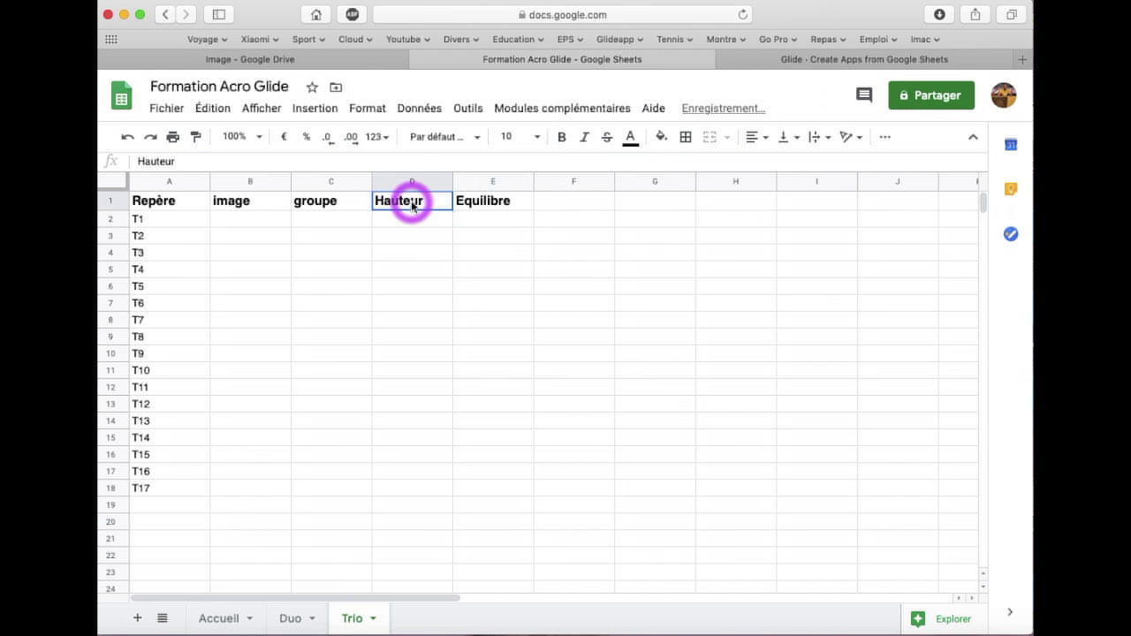
drag(476, 206, 502, 206)
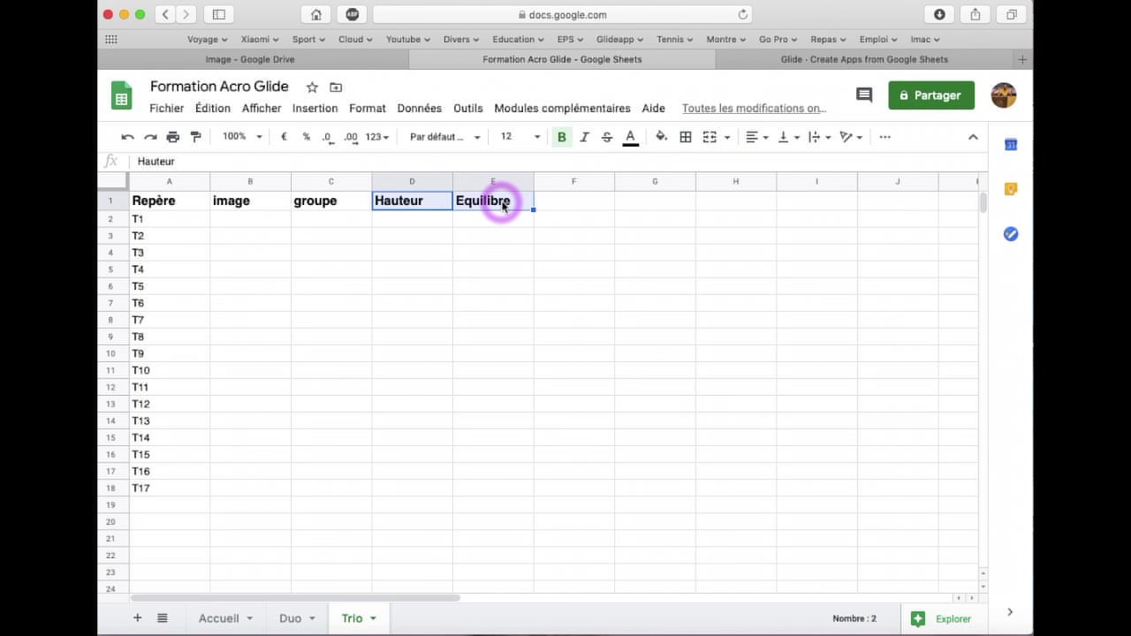
right_click(502, 207)
click(522, 156)
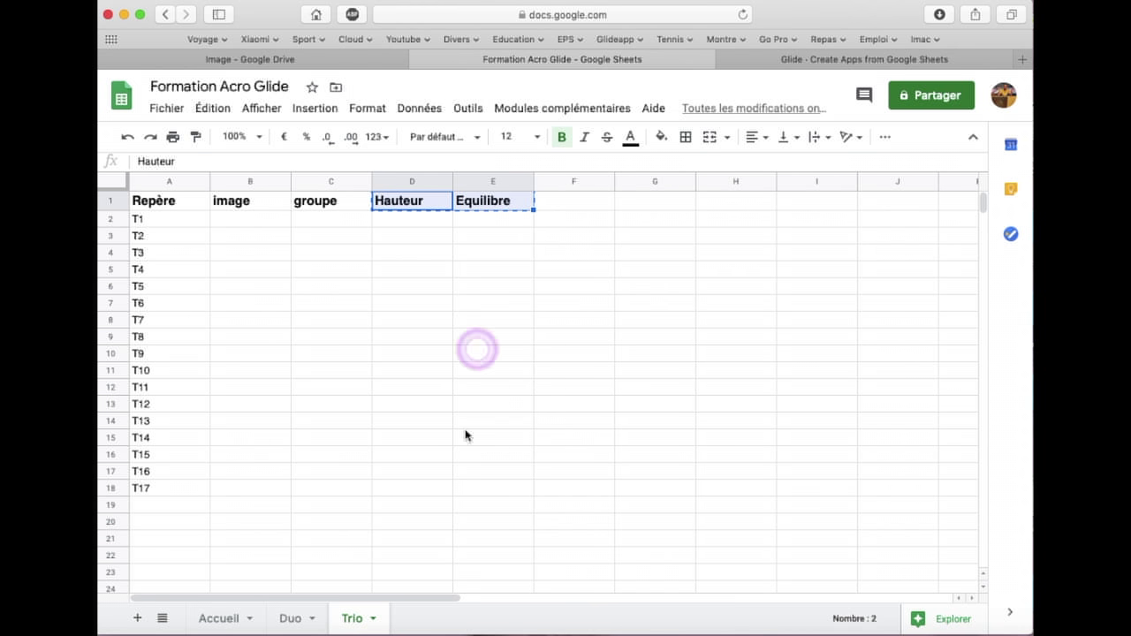
click(291, 618)
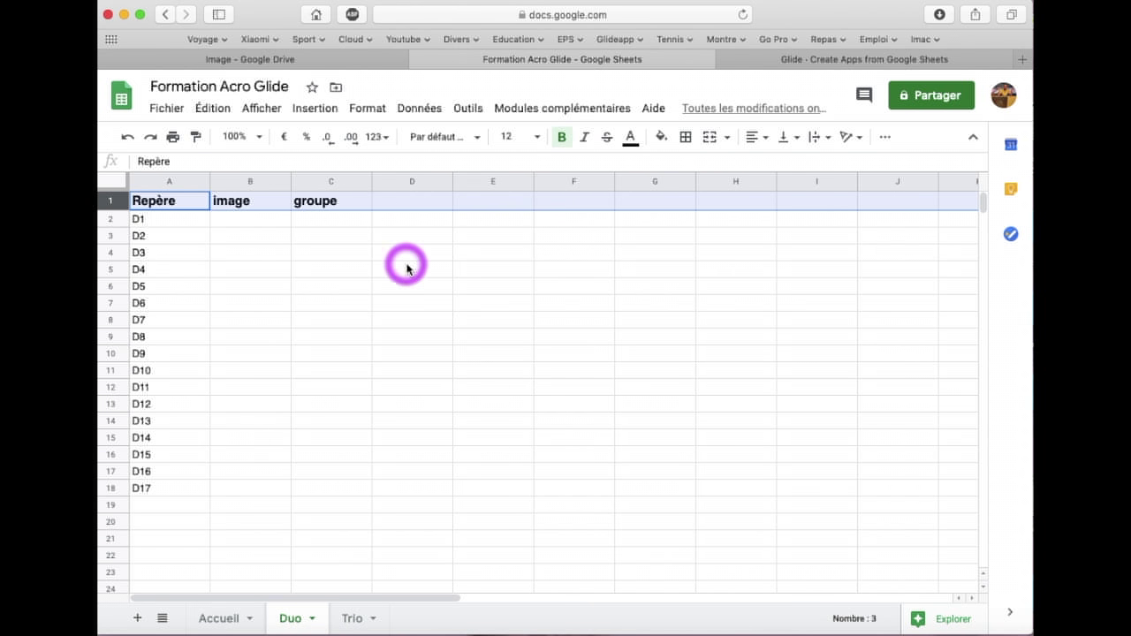
click(407, 208)
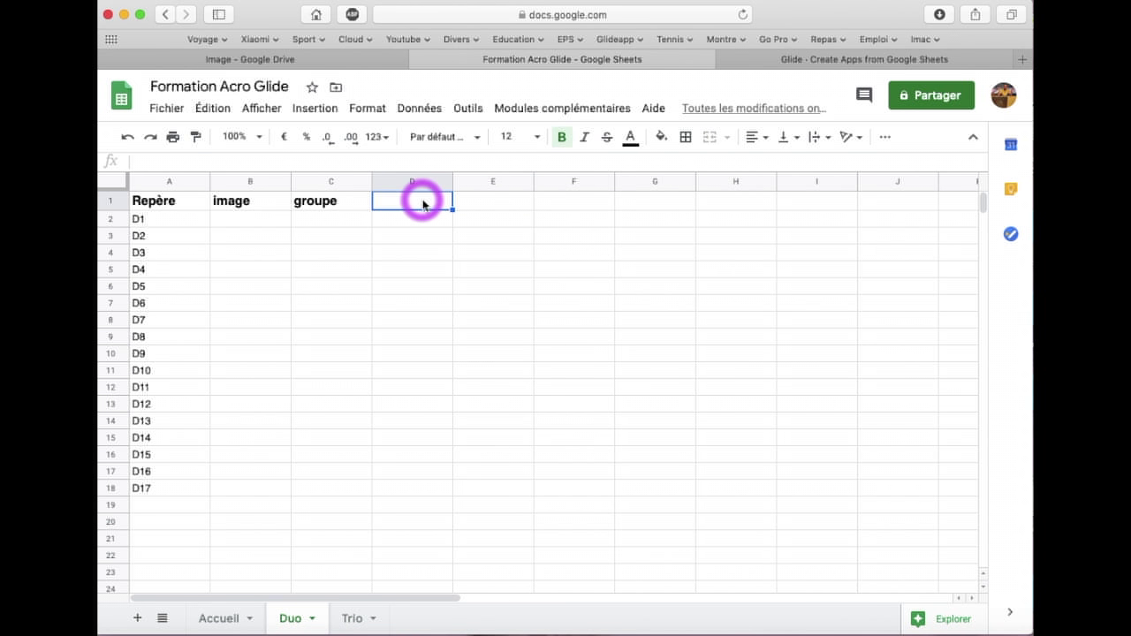
key(super+v)
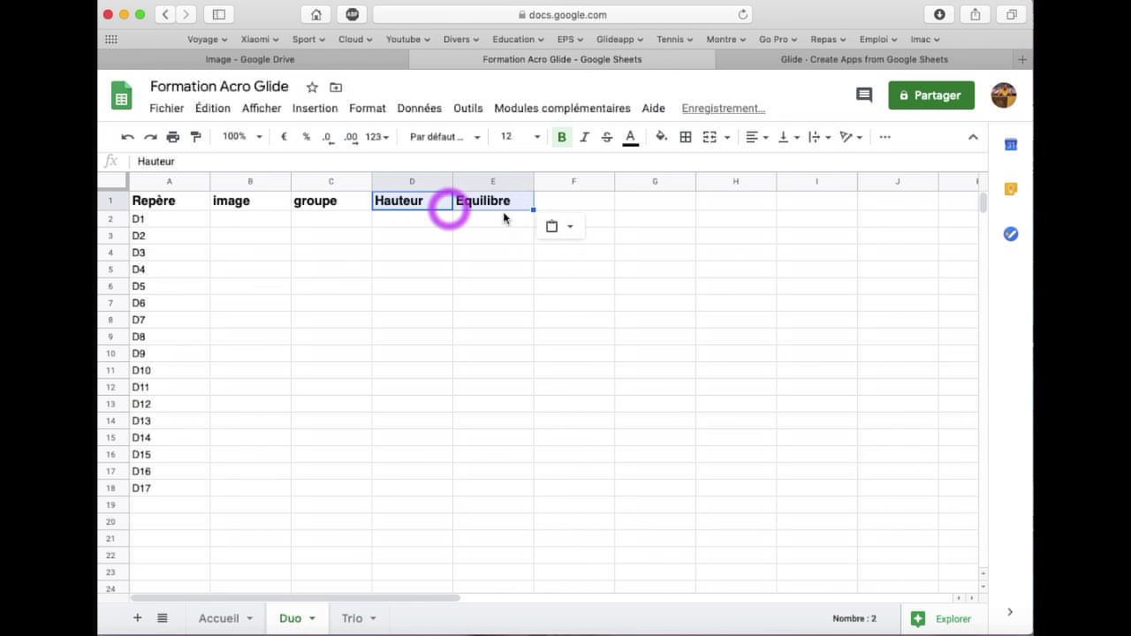
click(473, 420)
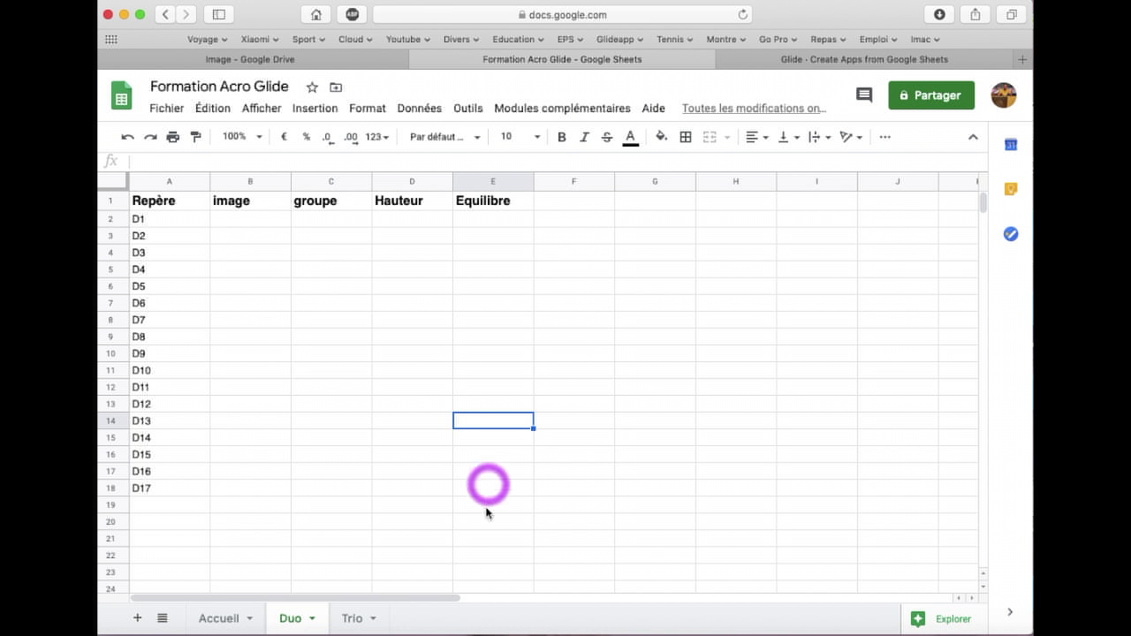
click(137, 617)
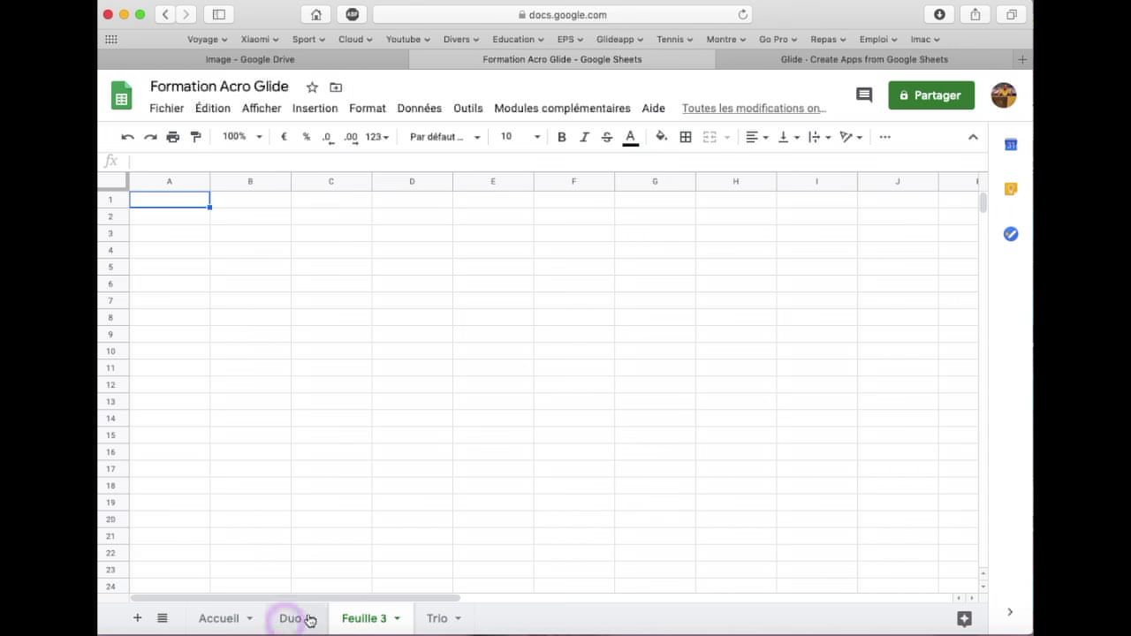
Move the new sheet to the end and rename it Choix
drag(358, 612, 497, 616)
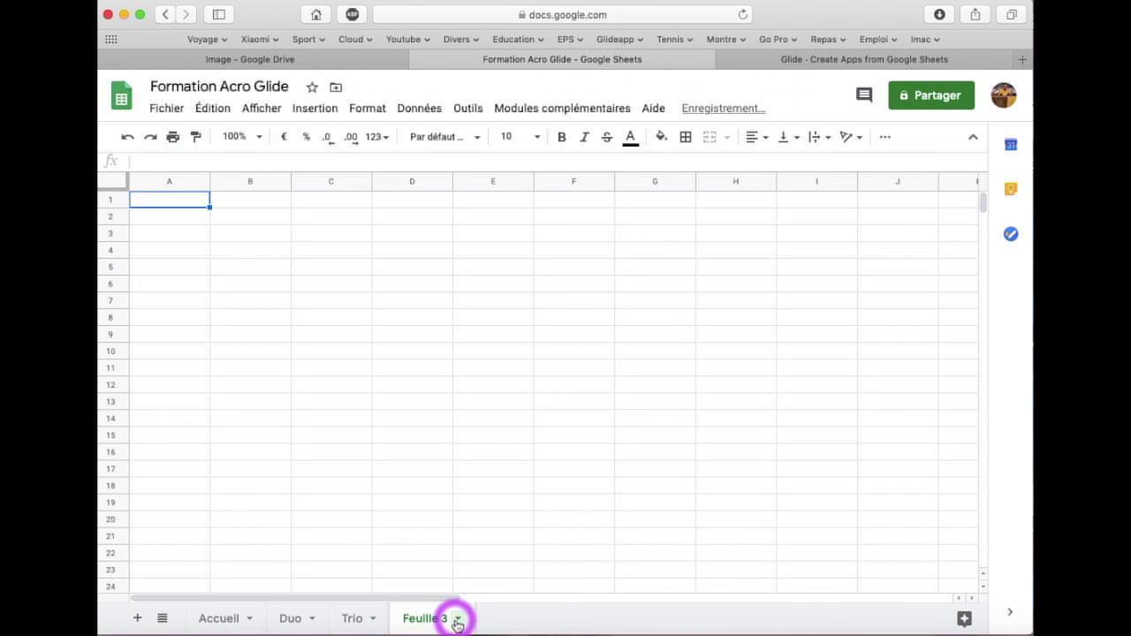
click(459, 622)
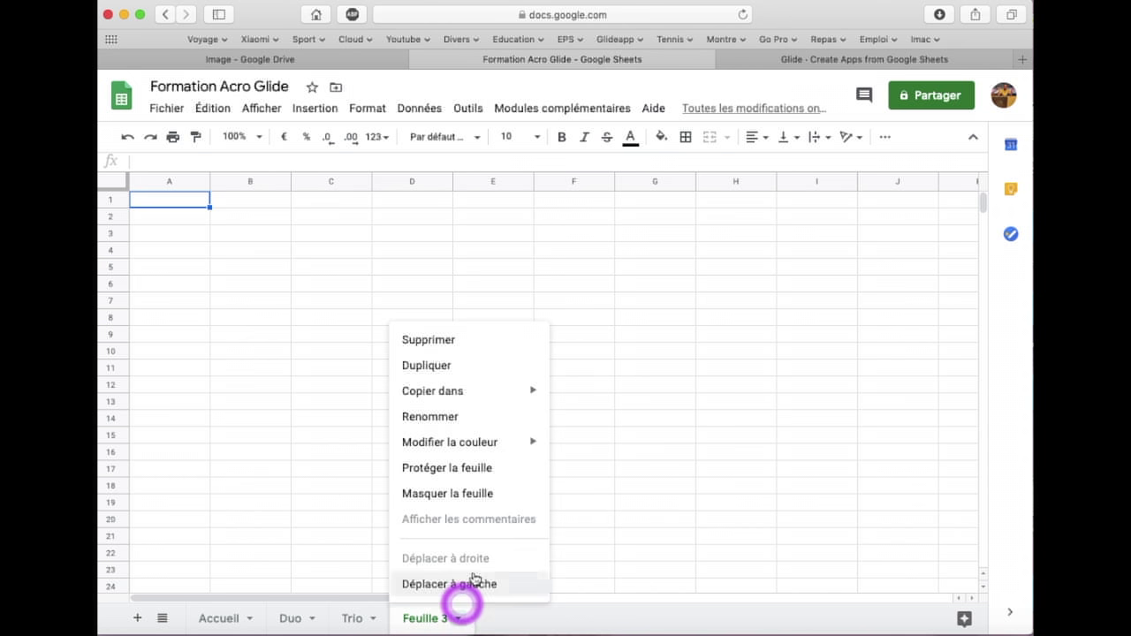
click(463, 417)
text(Choix)
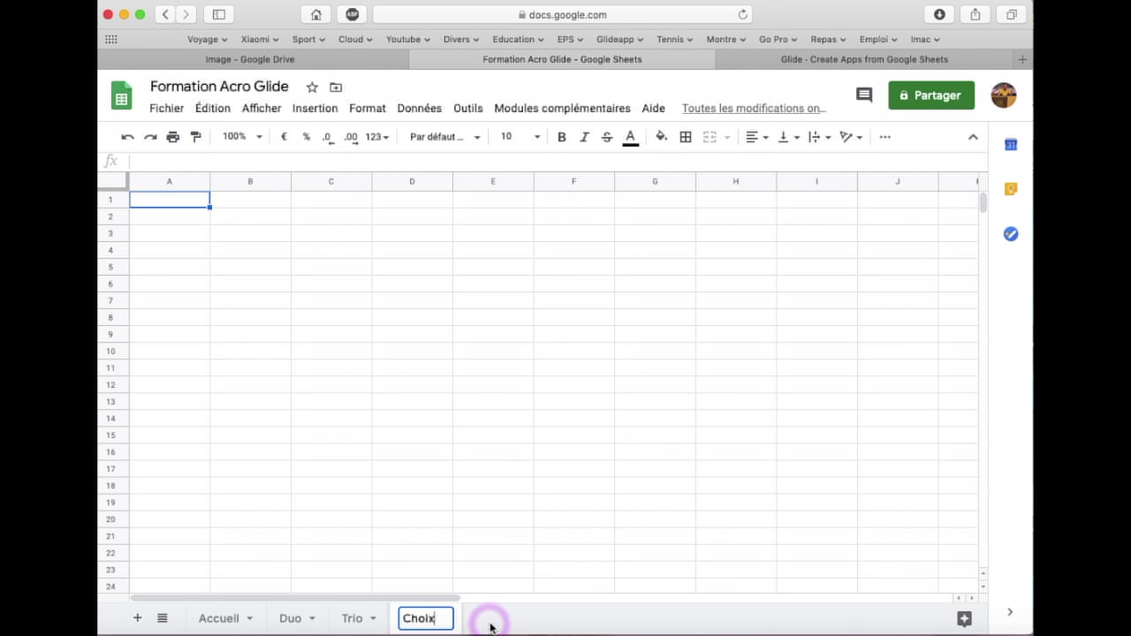
key(Return)
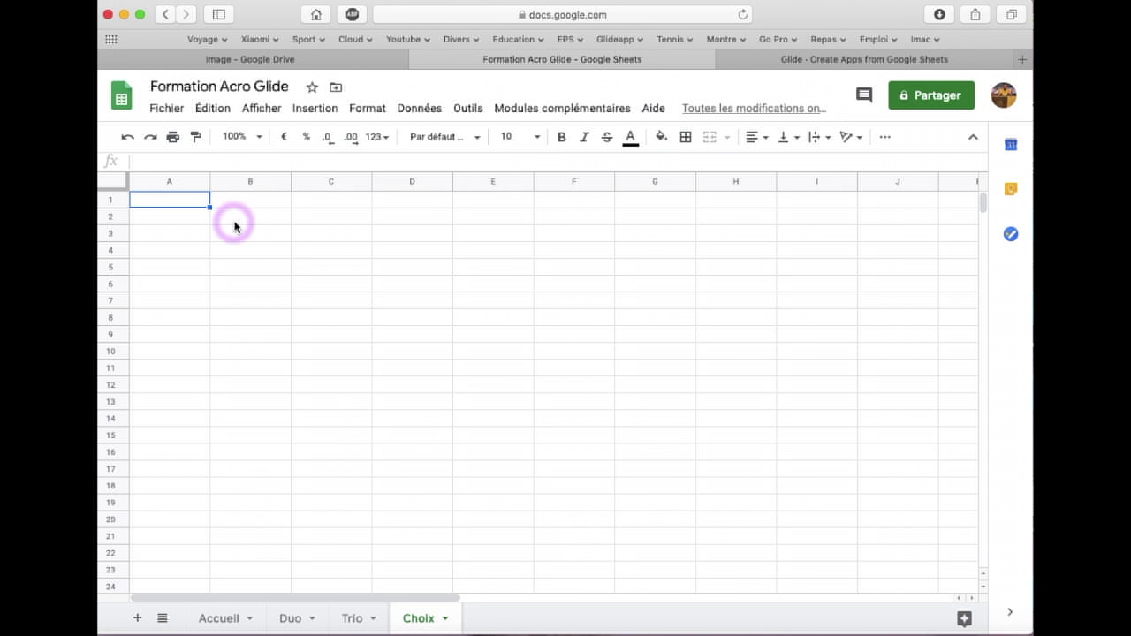
Enter headers Hauteur in A1 and Equilibre in B1
click(184, 206)
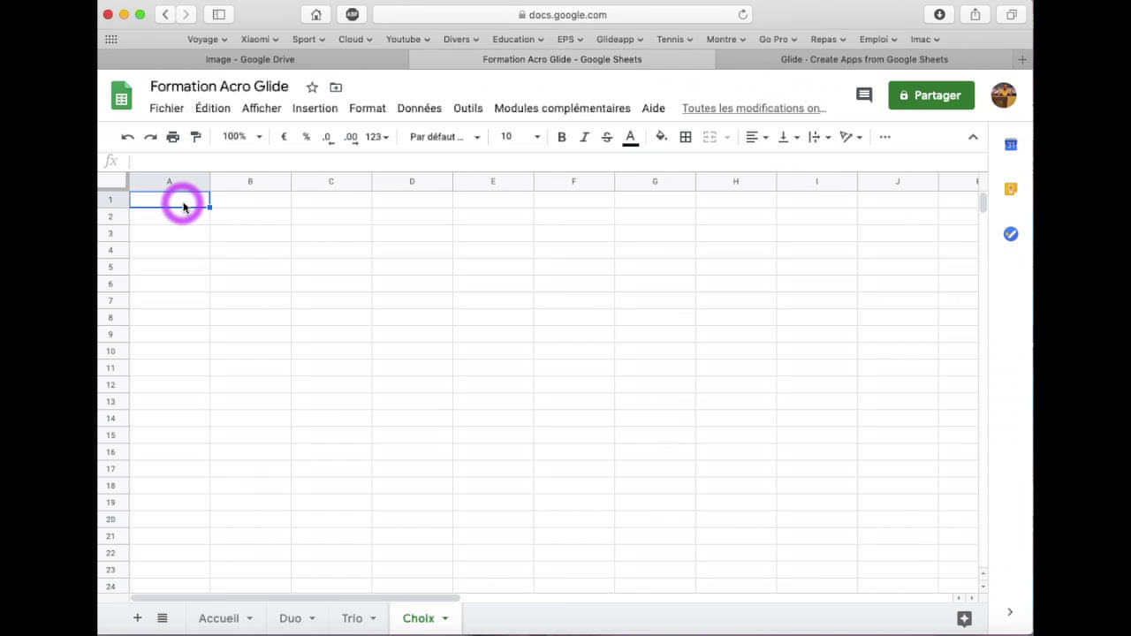
text(Hauteur)
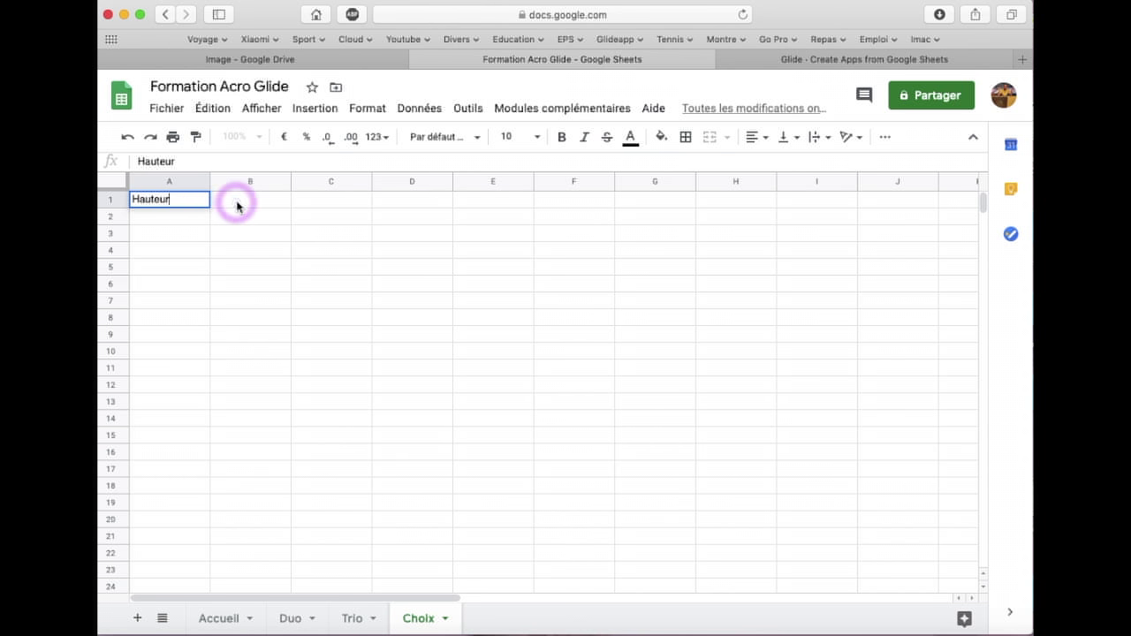
click(237, 205)
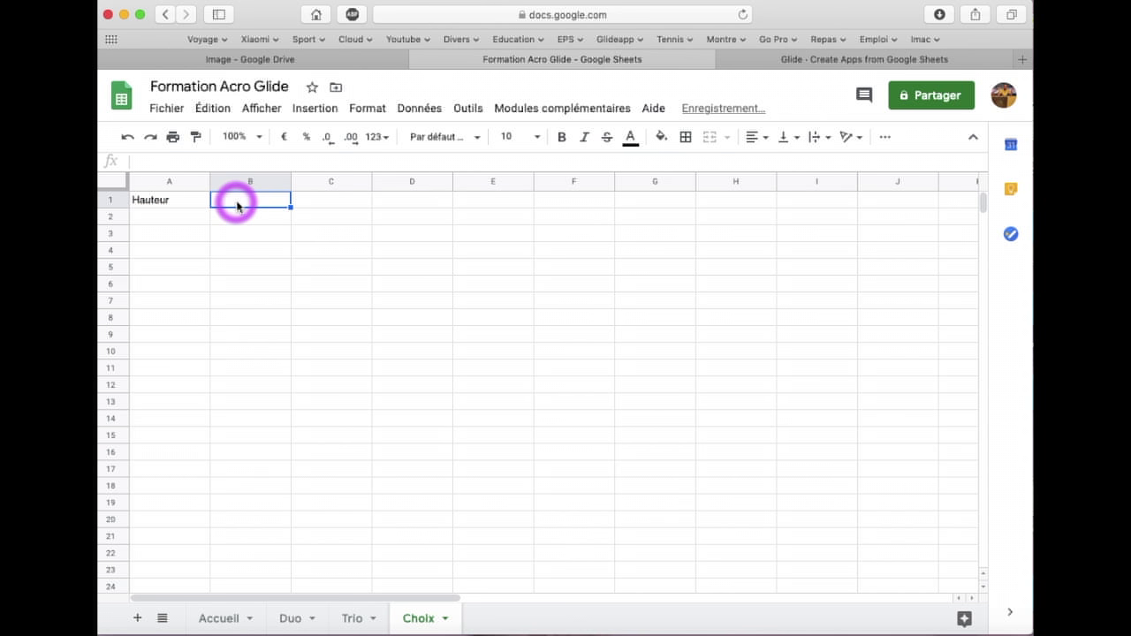
text(Equilibre)
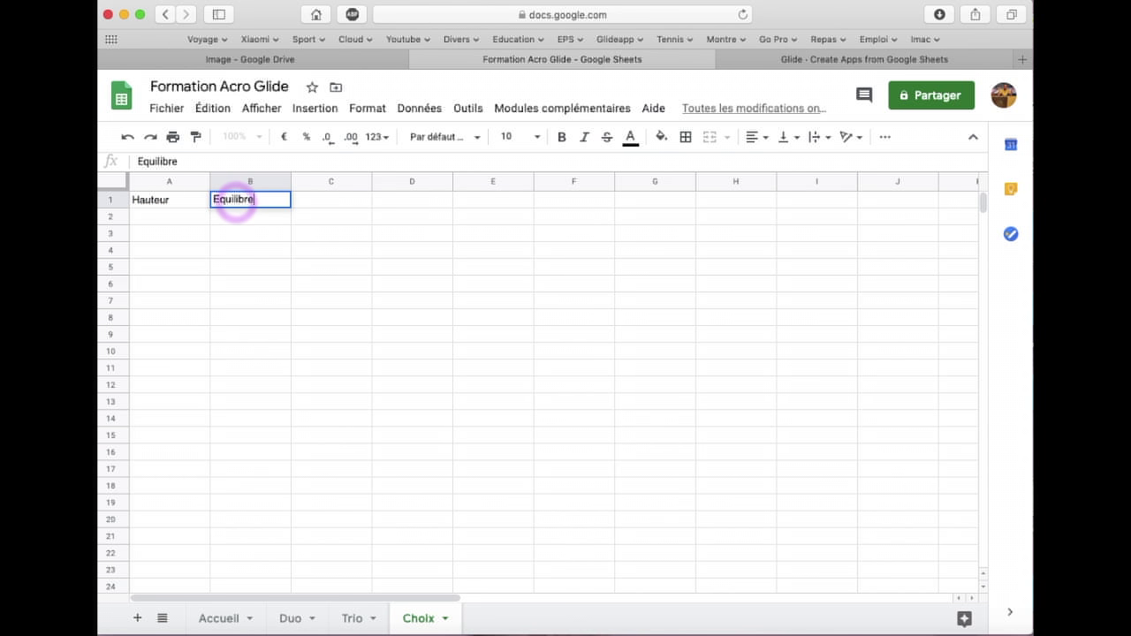
key(Return)
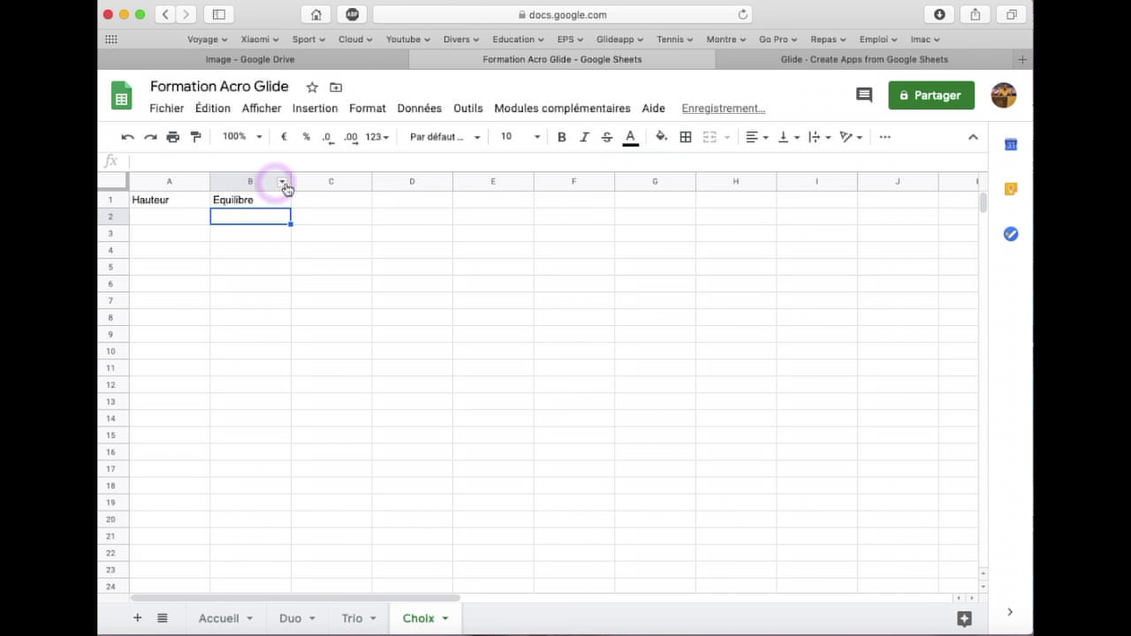
List the heights Sol, Debout and Etage in A2:A4
click(164, 217)
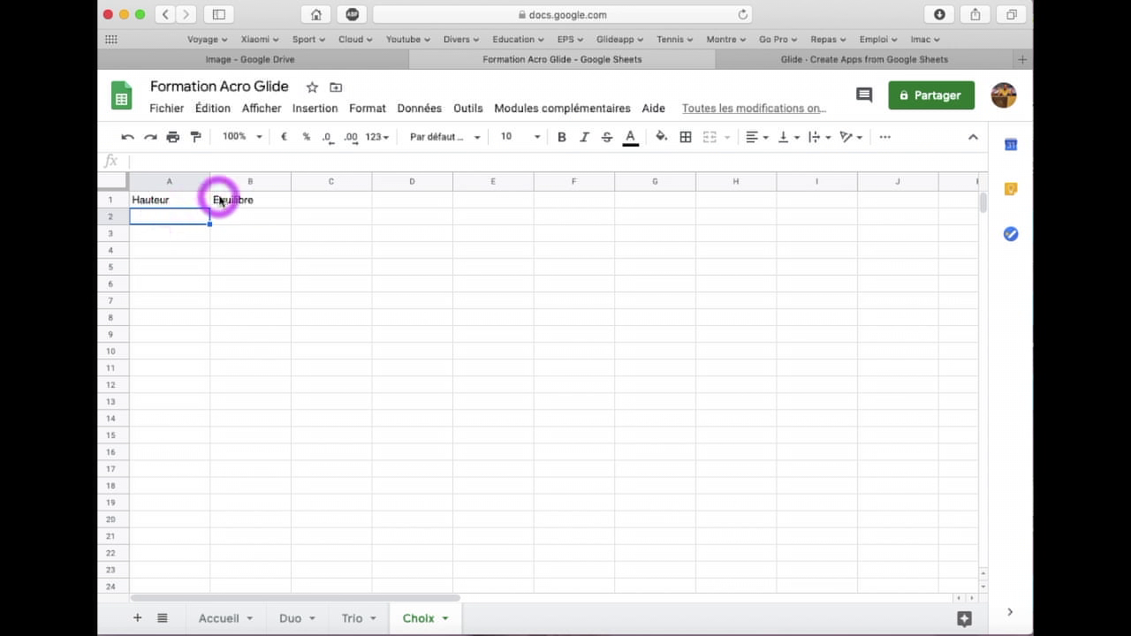
click(178, 223)
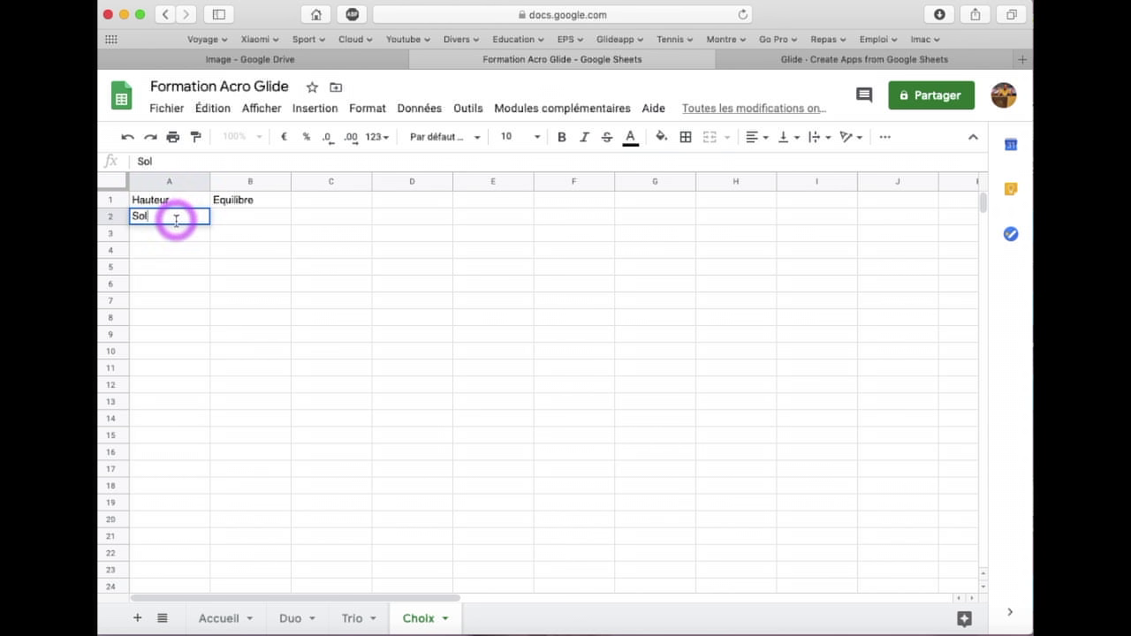
click(168, 235)
text(Debout)
click(162, 250)
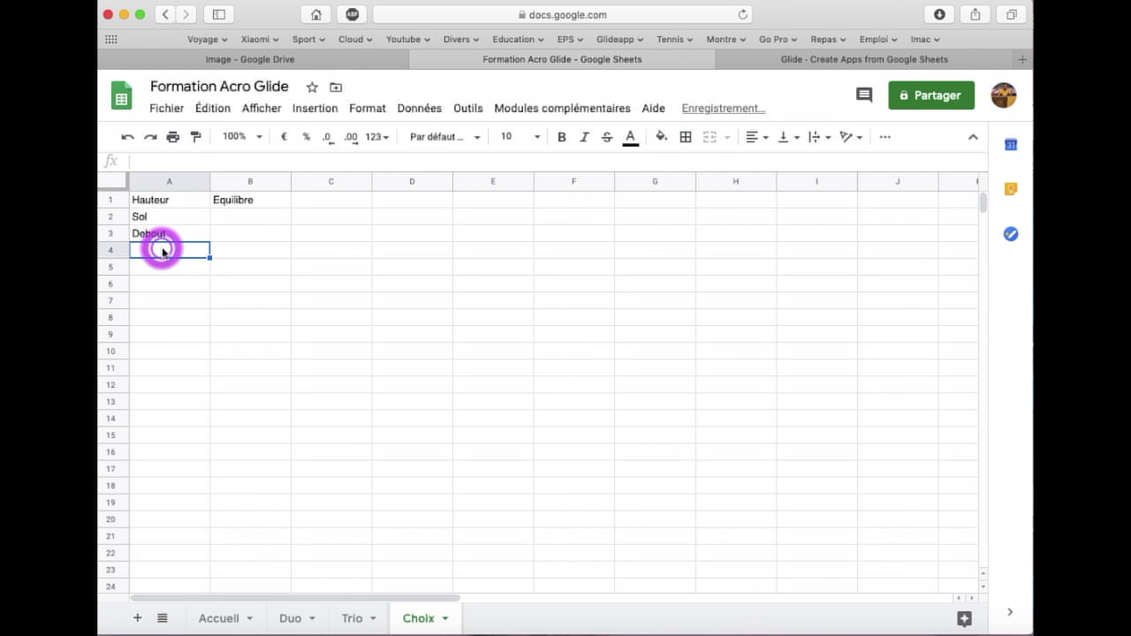
text(Etage)
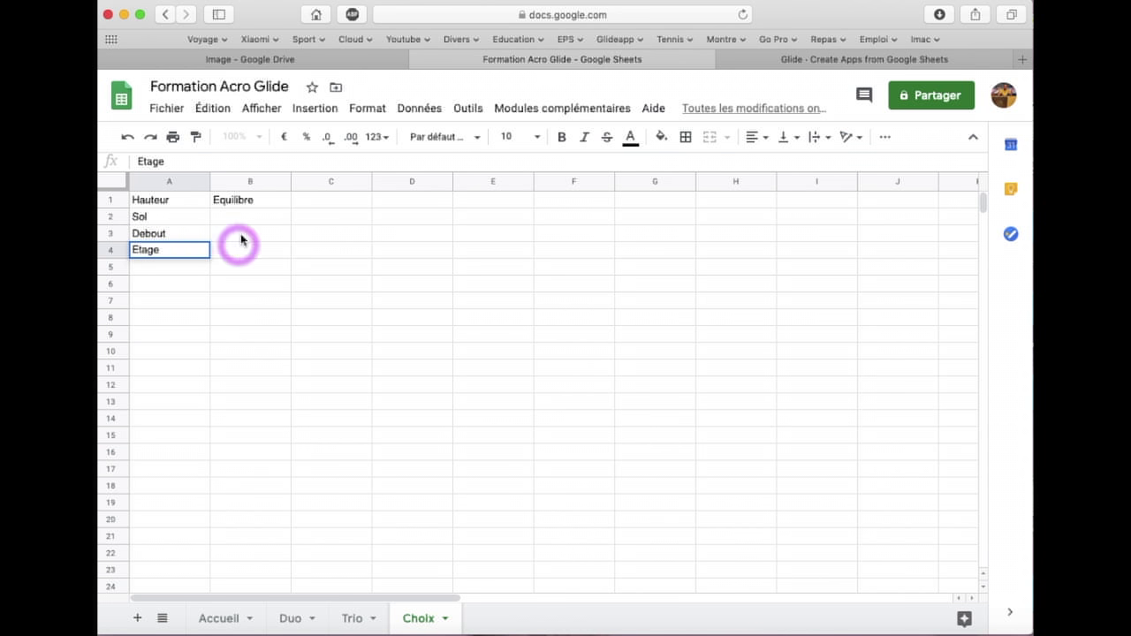
click(242, 220)
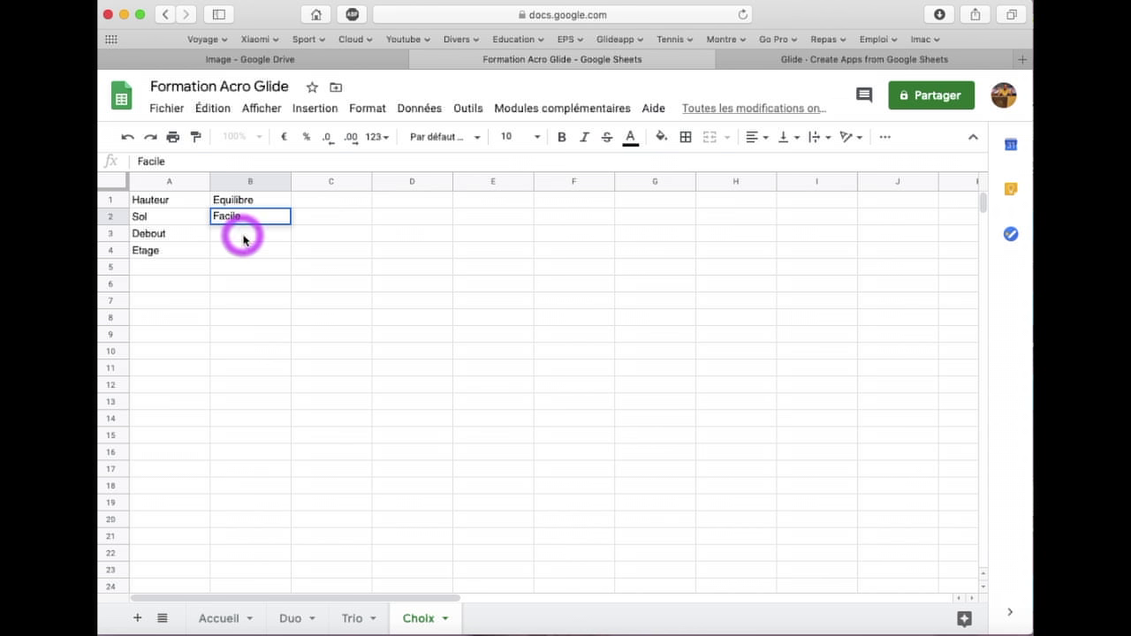
List the difficulties Facile, Compliqué and Très difficile in B2:B4
click(242, 235)
text(Compliqué)
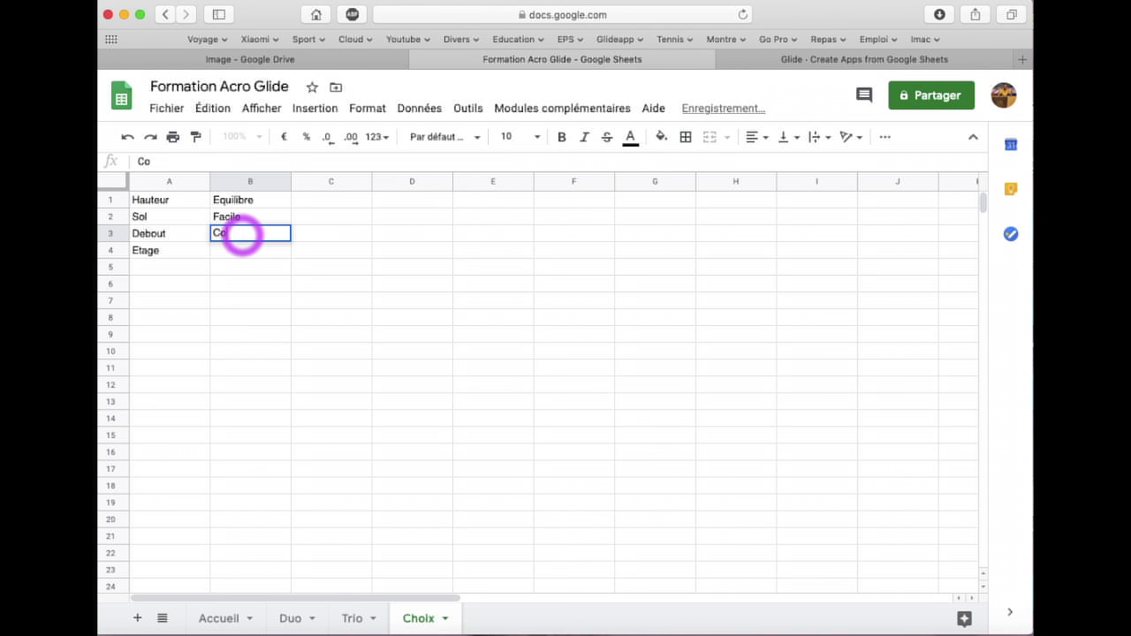
click(248, 253)
text(Très d)
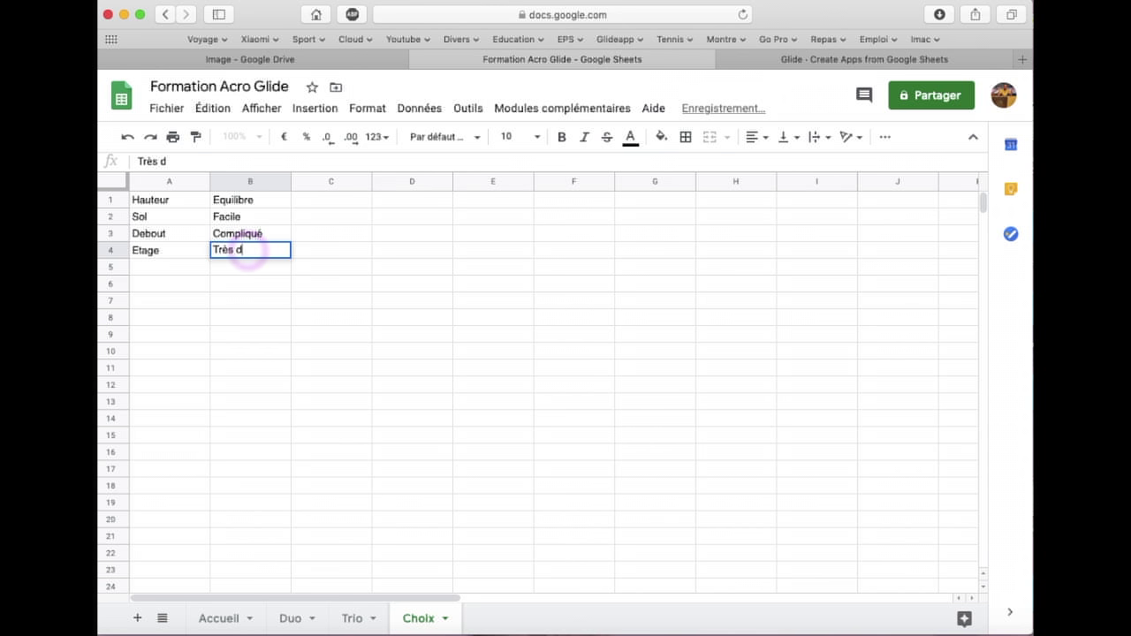
text(ifficile)
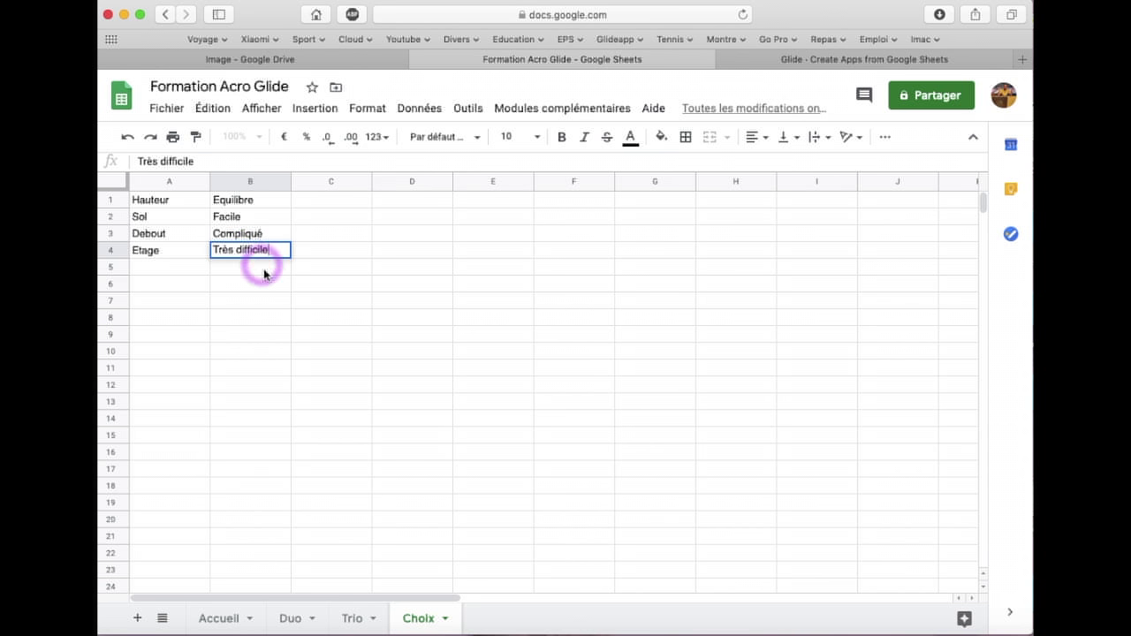
click(255, 279)
Make header row 1 bold at font size 12
click(123, 204)
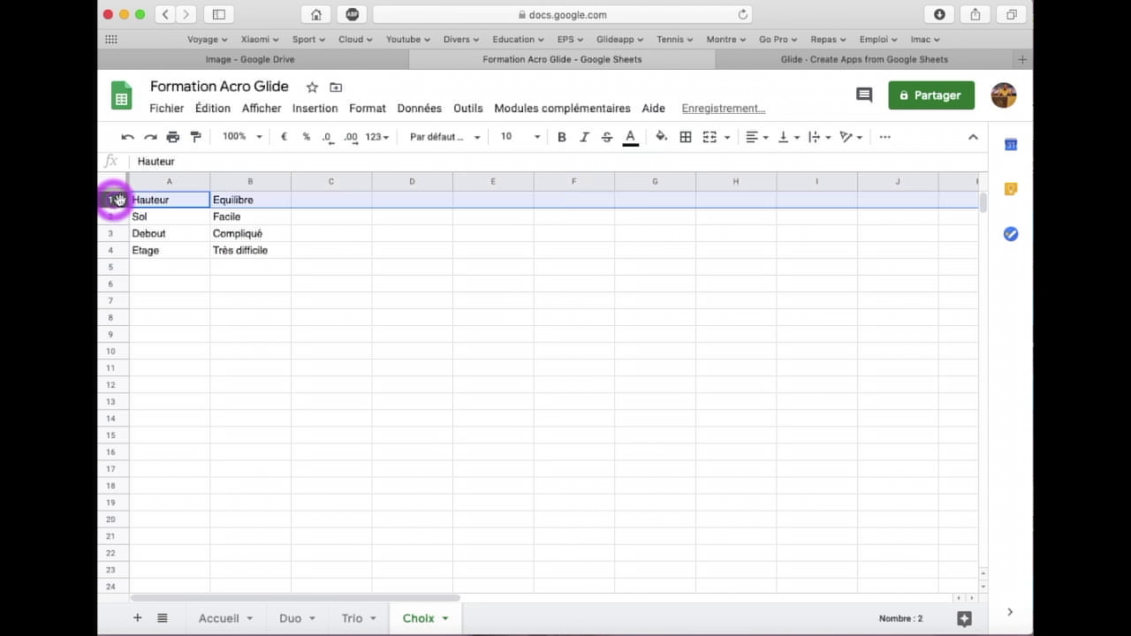
click(564, 137)
click(544, 141)
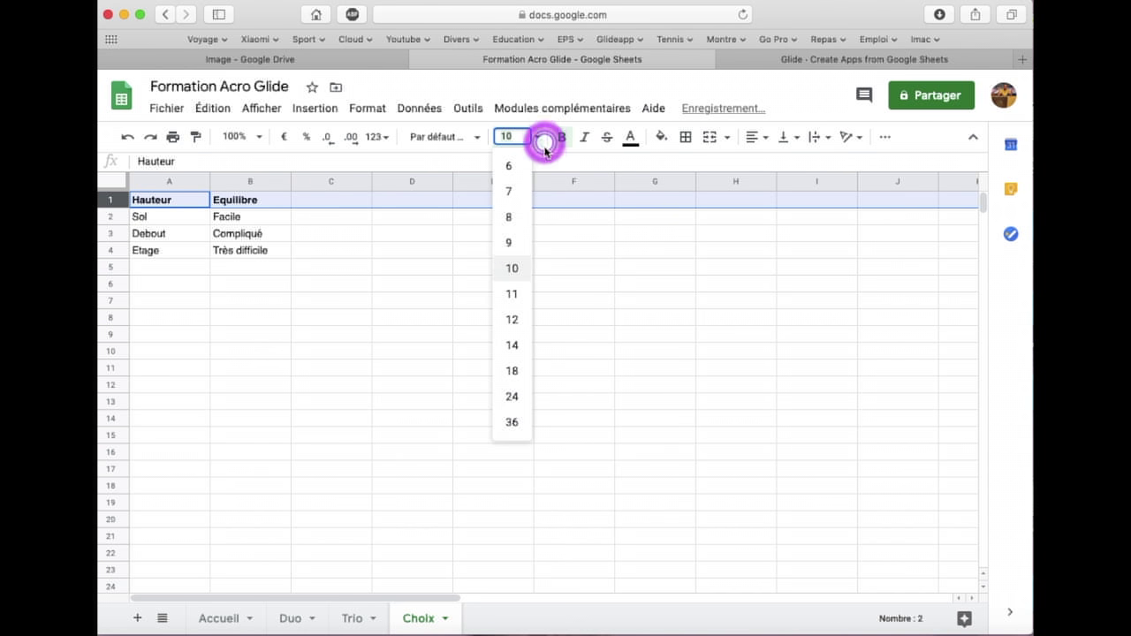
click(518, 320)
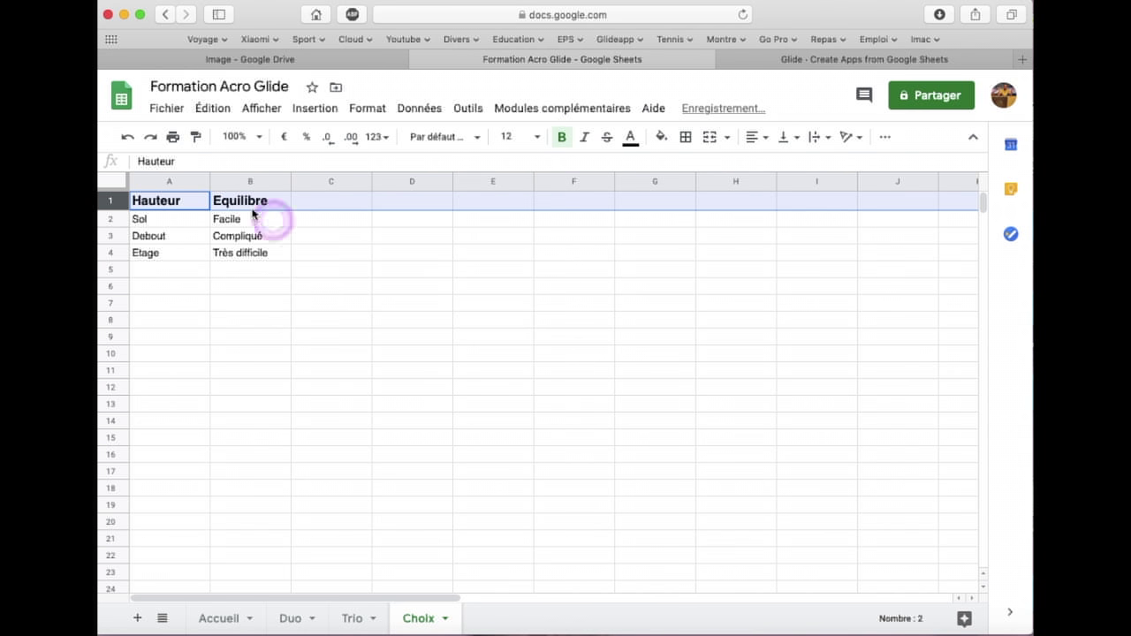
click(313, 303)
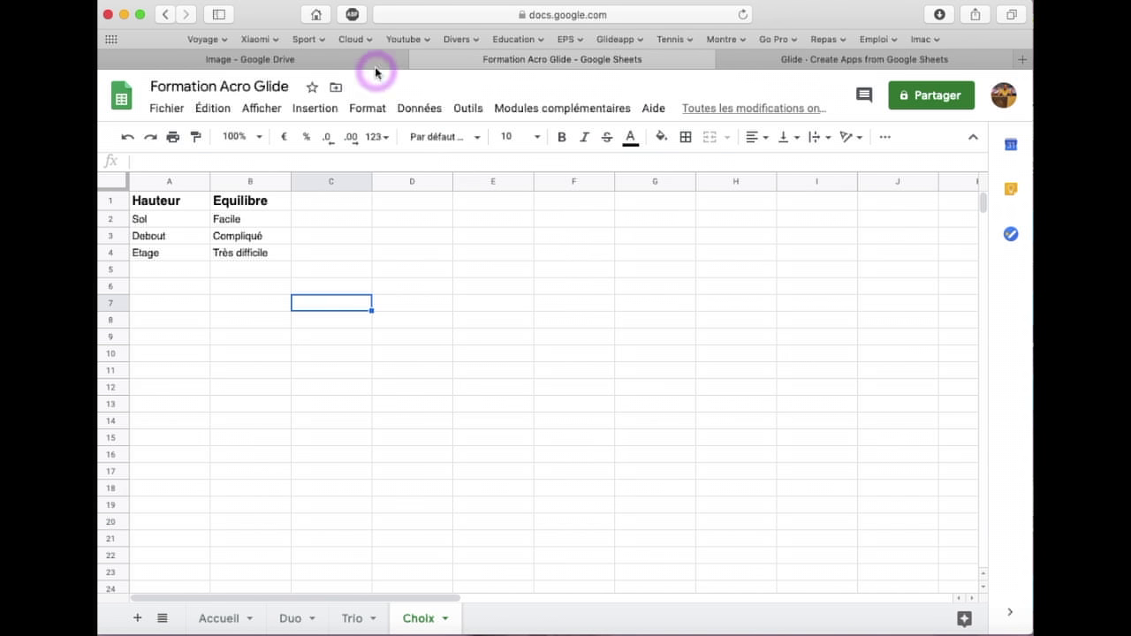
click(778, 67)
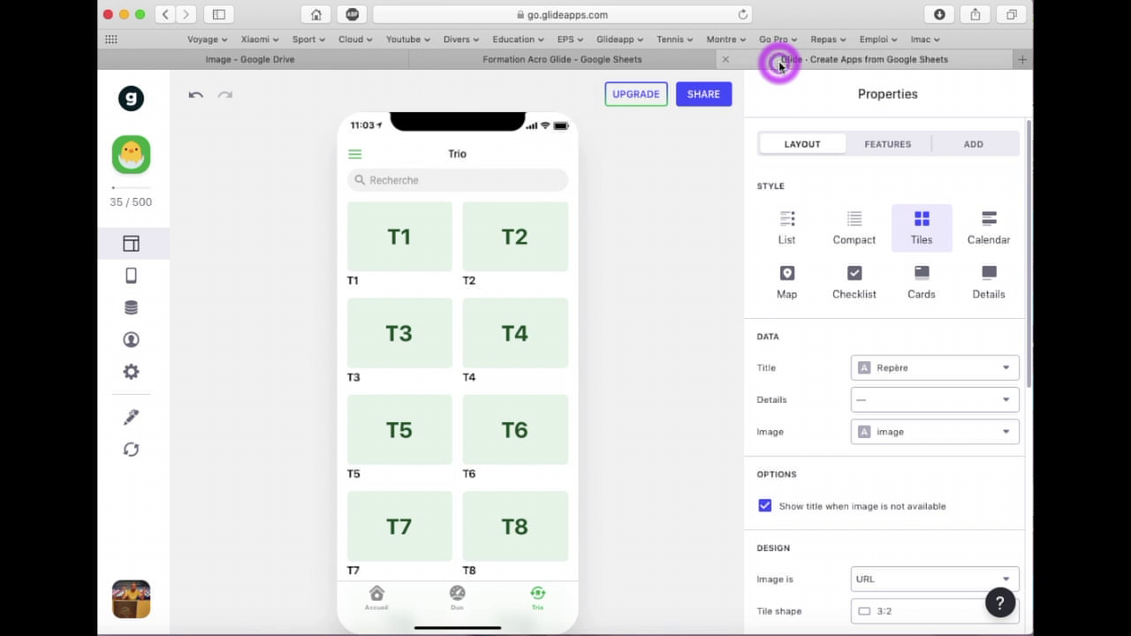
Reload the sheet data, then show the layout of Duo figure D1's detail screen
click(133, 450)
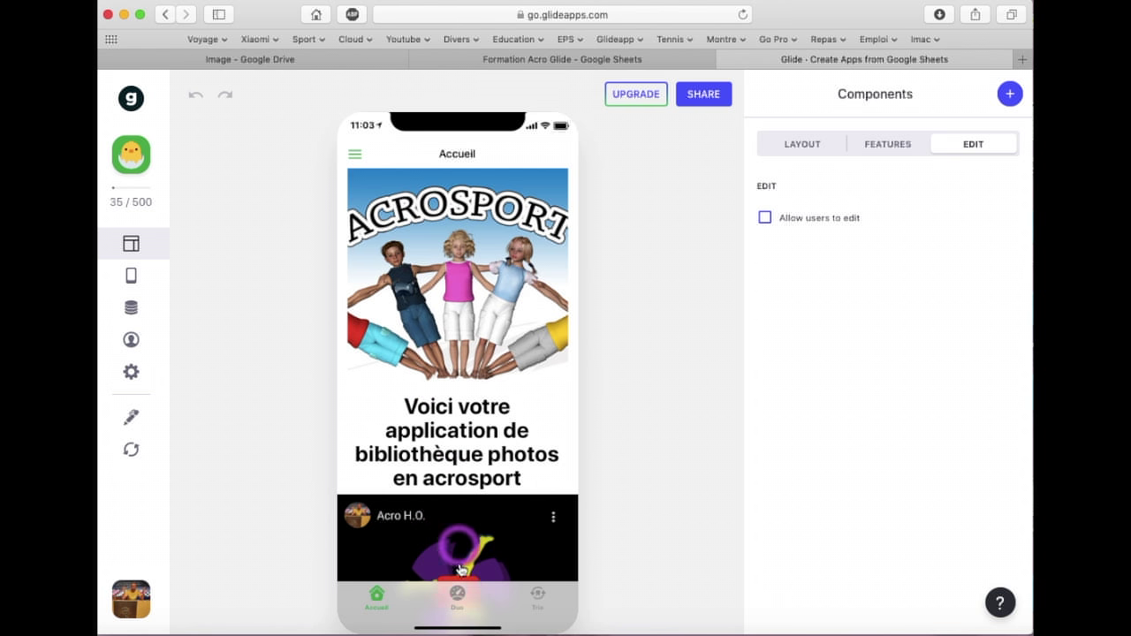
click(458, 594)
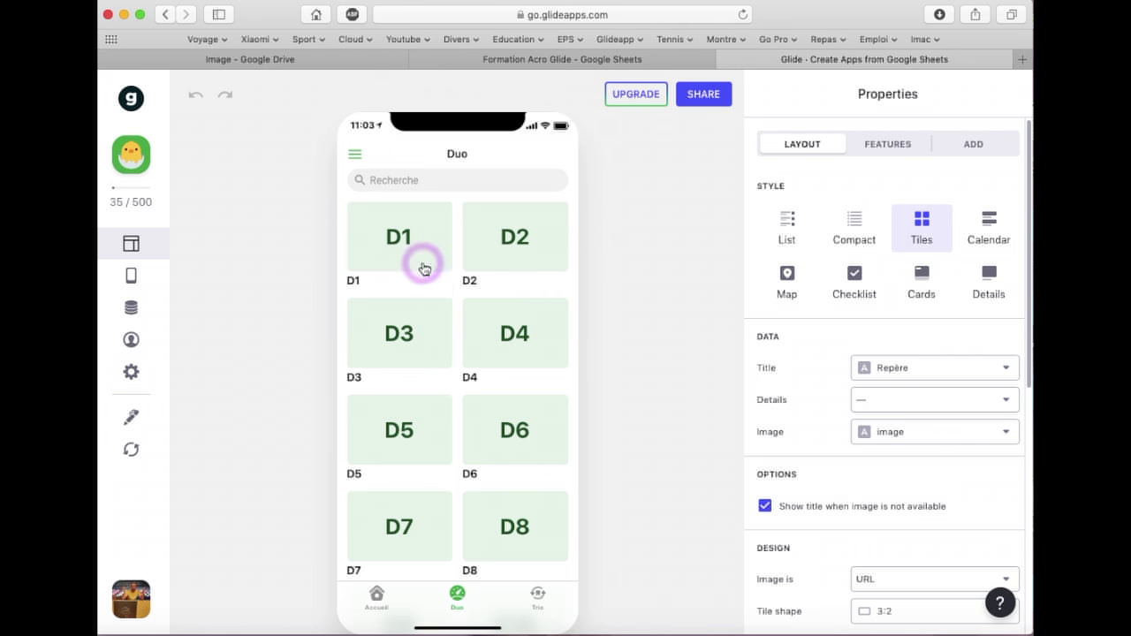
click(421, 261)
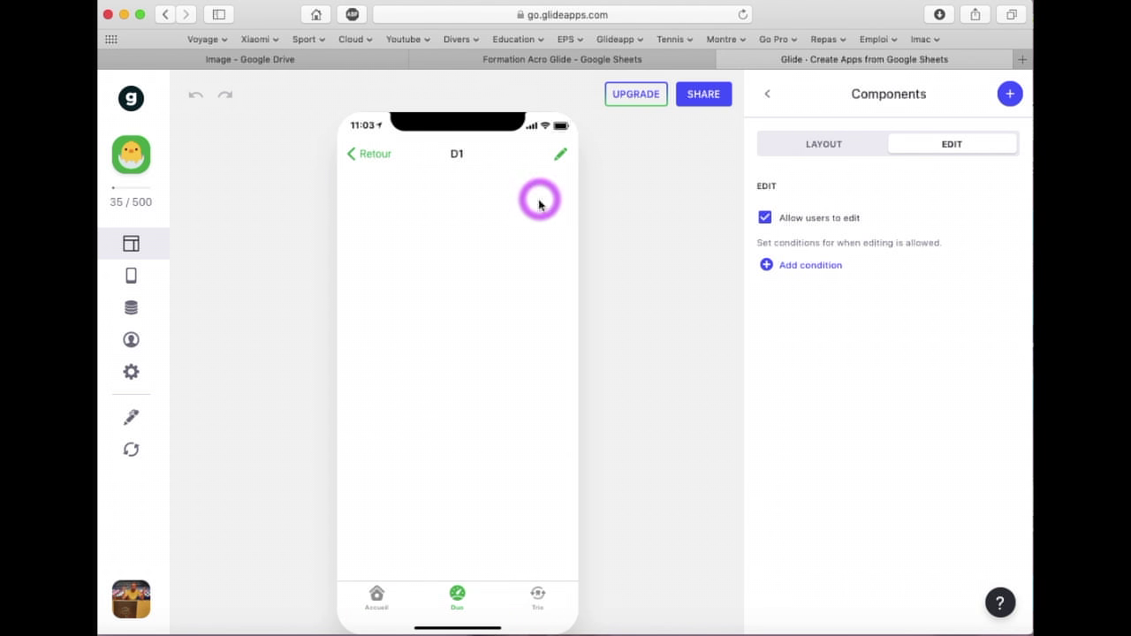
click(822, 147)
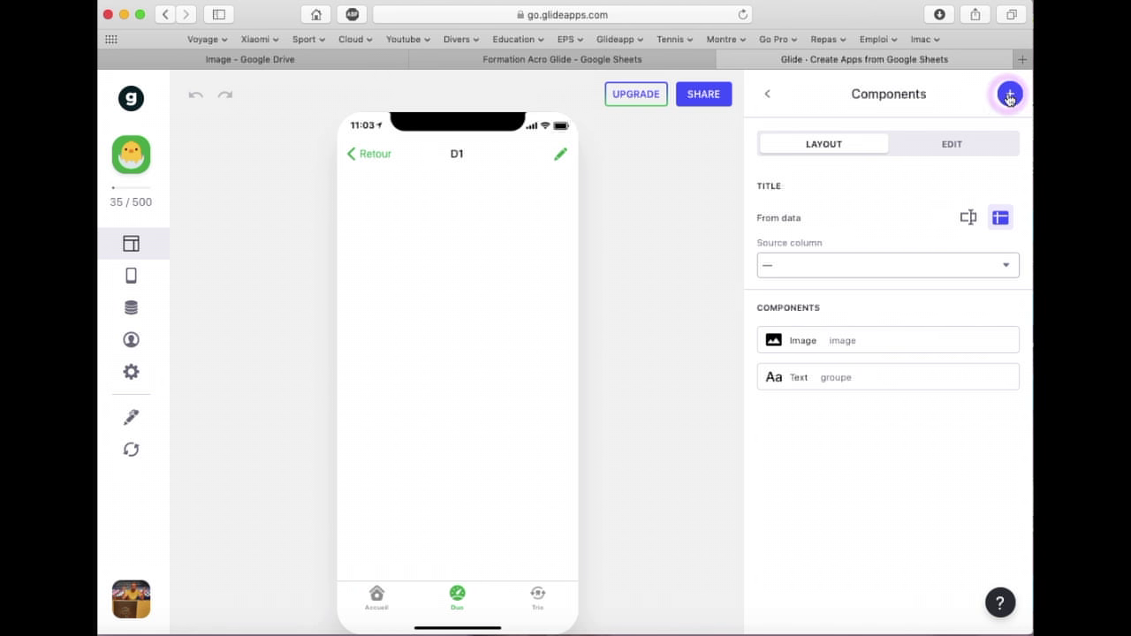
Add a Choice component to the D1 screen
click(1009, 98)
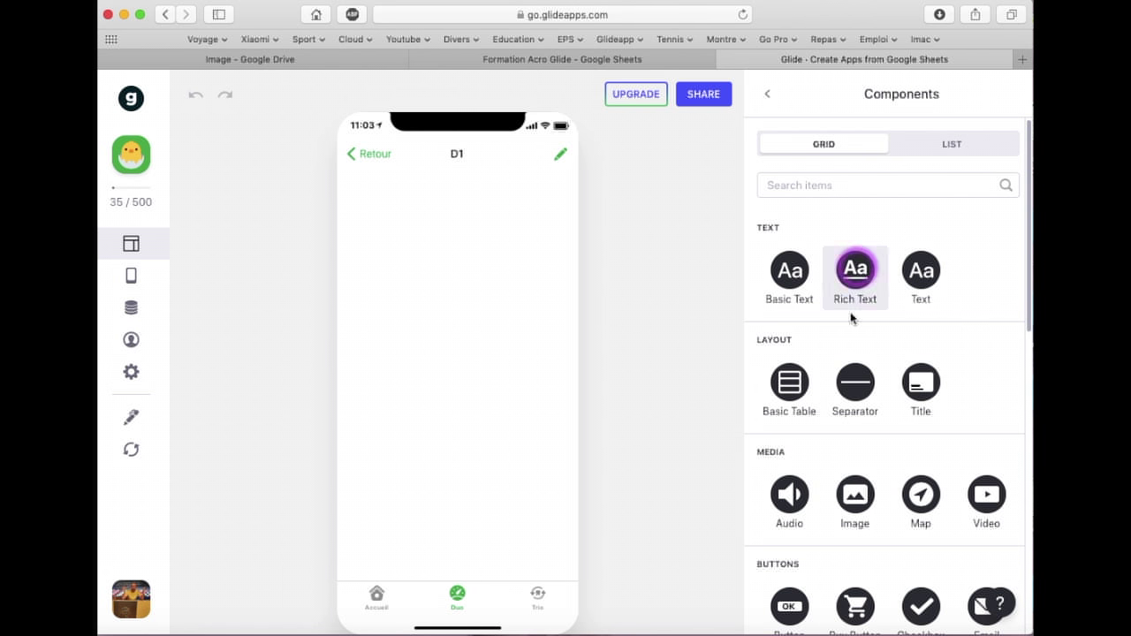
scroll(850, 331, down, 2)
scroll(848, 334, down, 10)
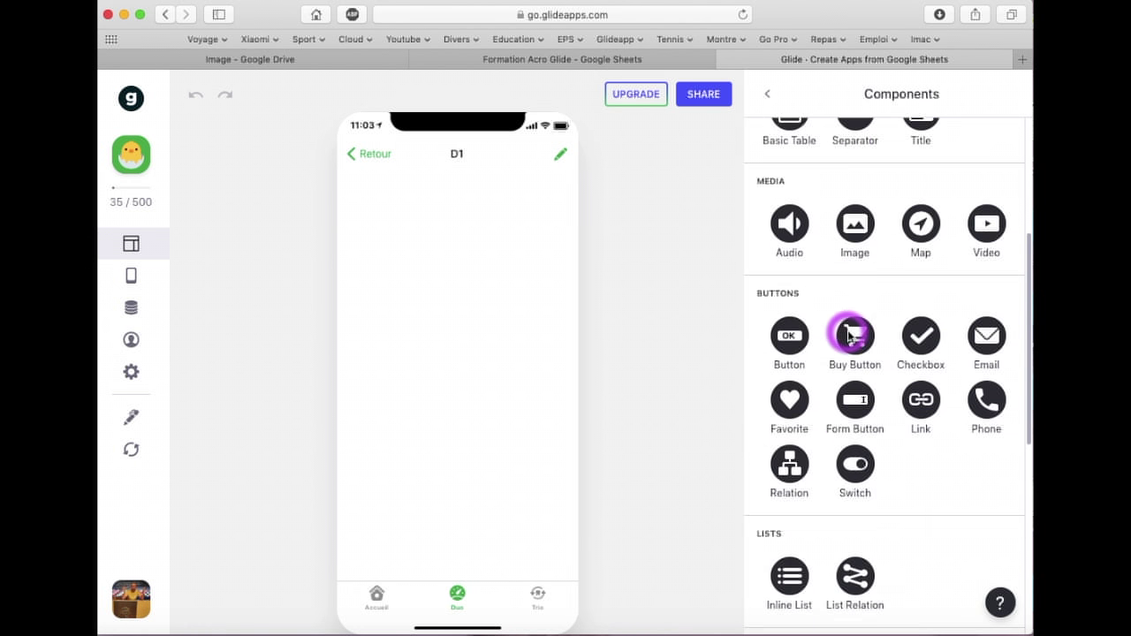
scroll(848, 335, down, 1)
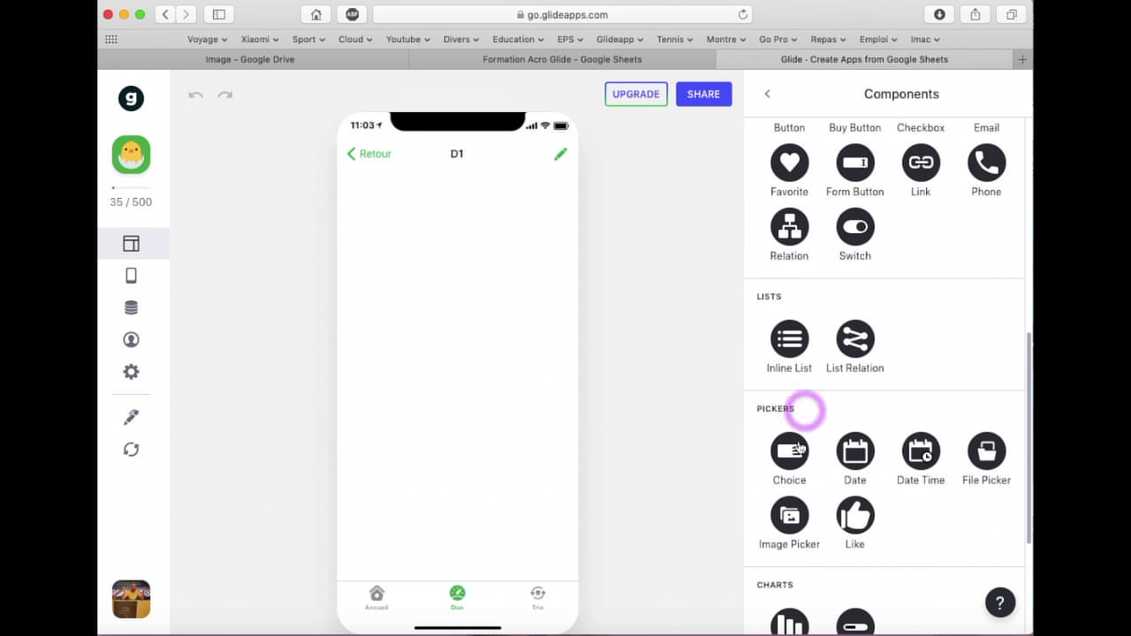
click(790, 454)
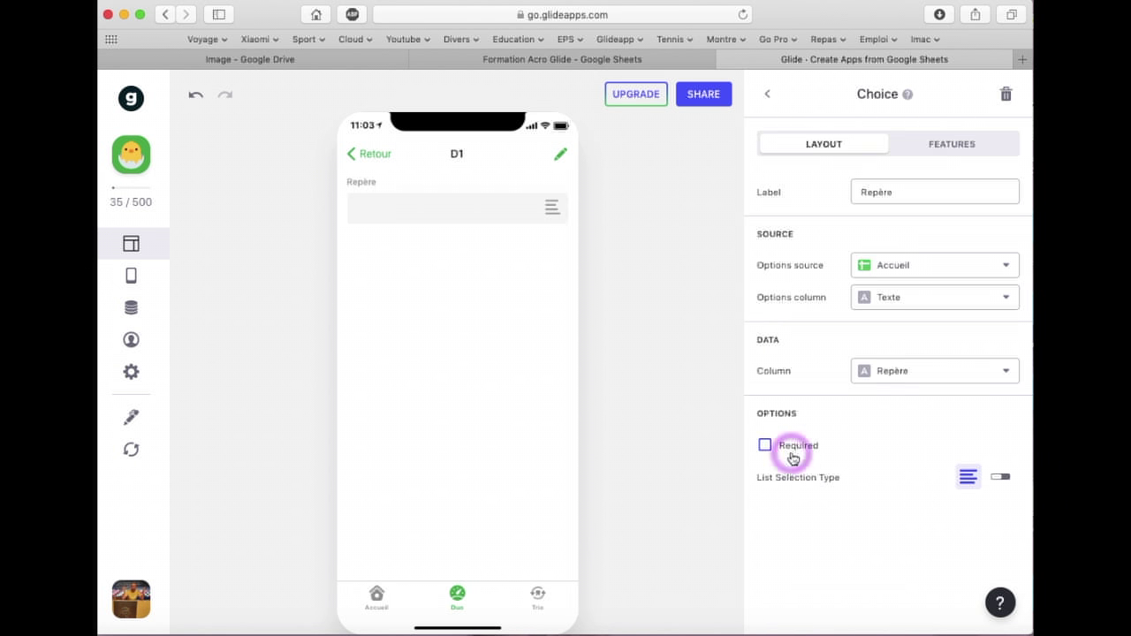
Relabel the choice Hauteur and take its options from the Choix sheet
click(879, 193)
click(892, 193)
drag(898, 193, 831, 196)
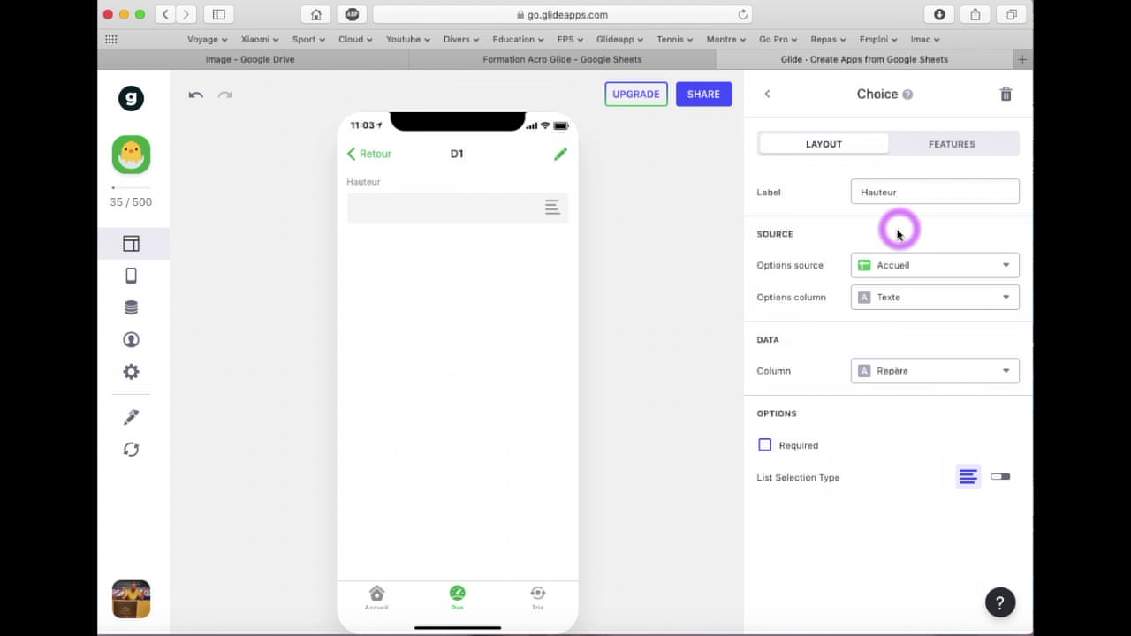
click(883, 265)
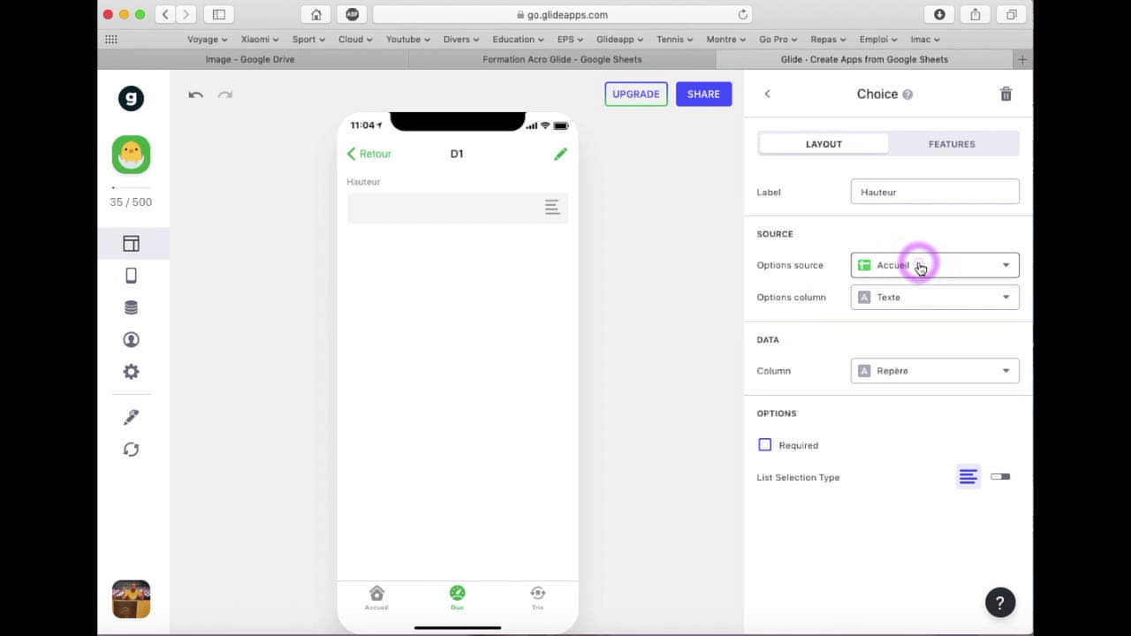
click(919, 267)
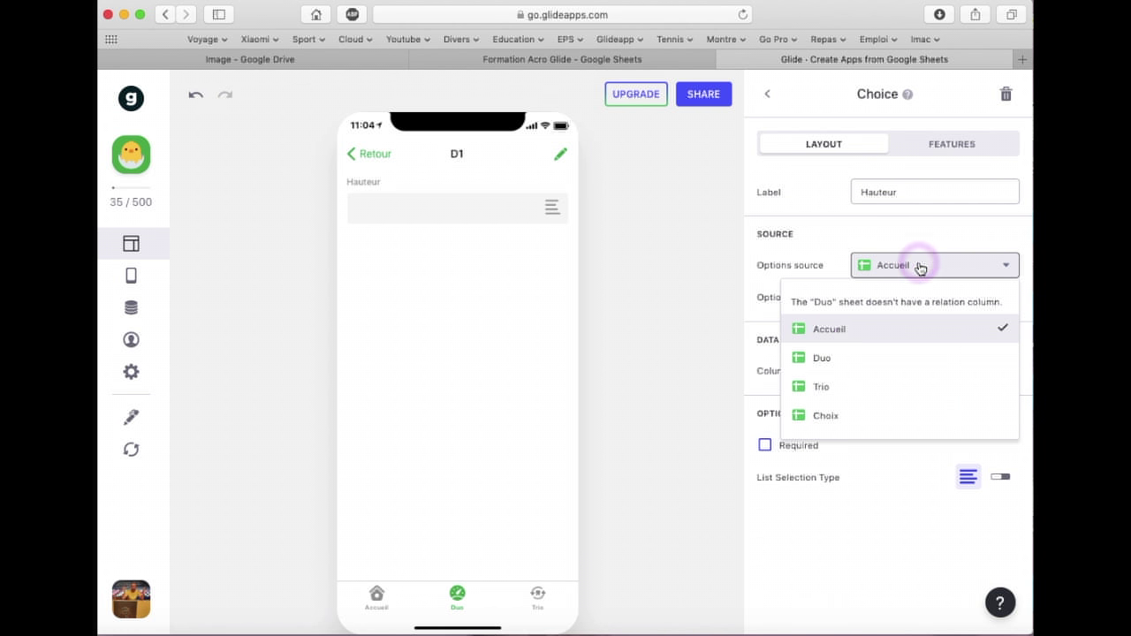
click(830, 414)
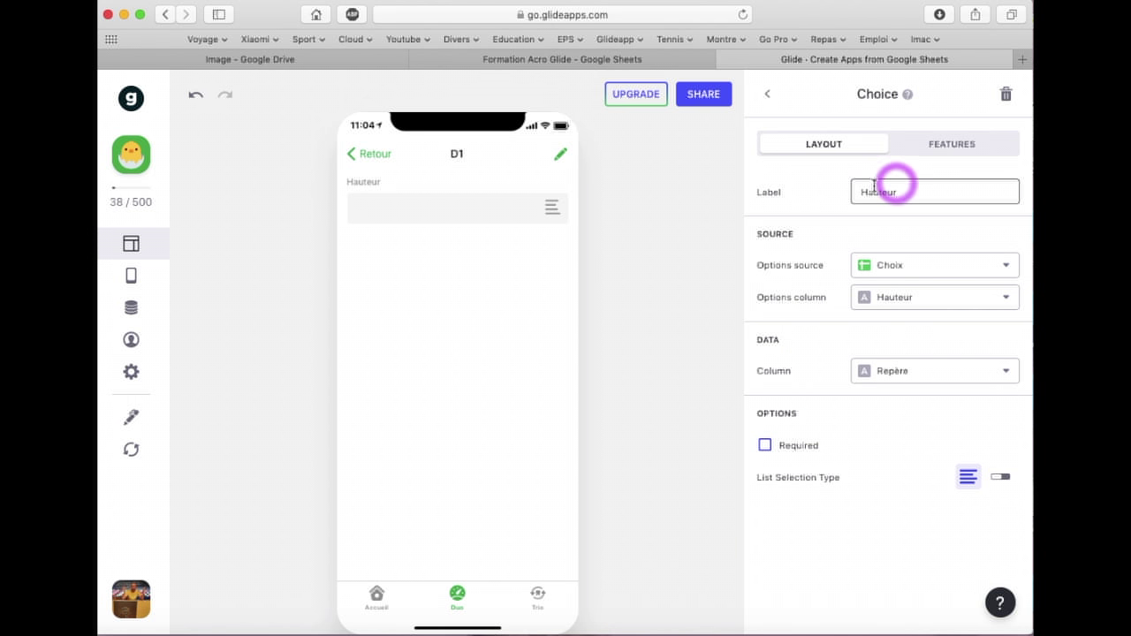
Keep Hauteur as the options column and preview the resulting choice list
click(935, 300)
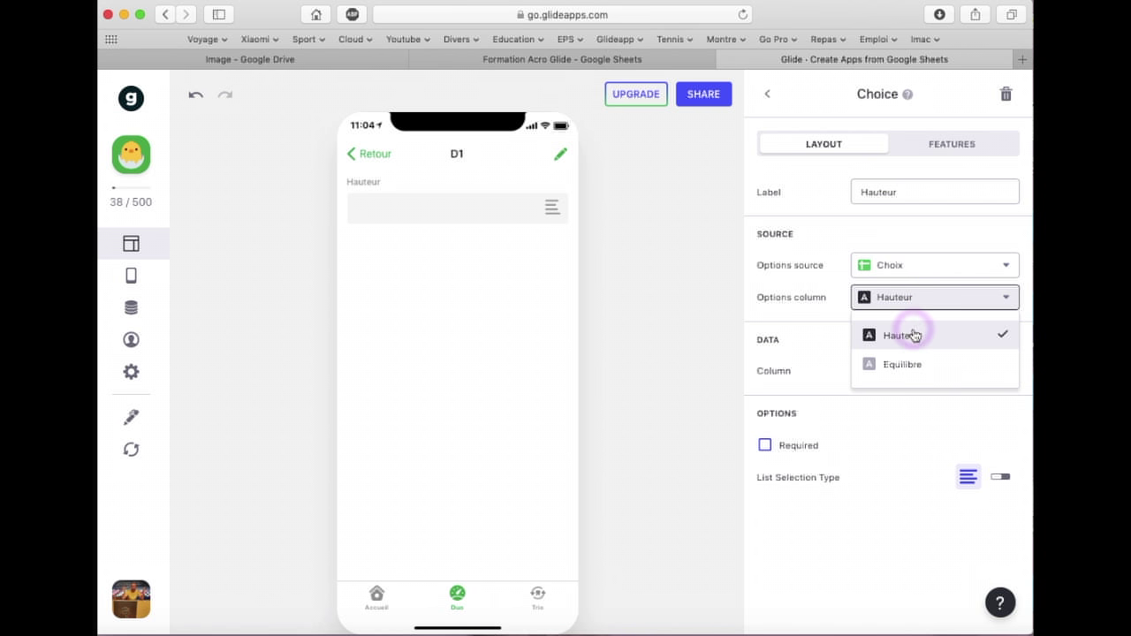
click(913, 331)
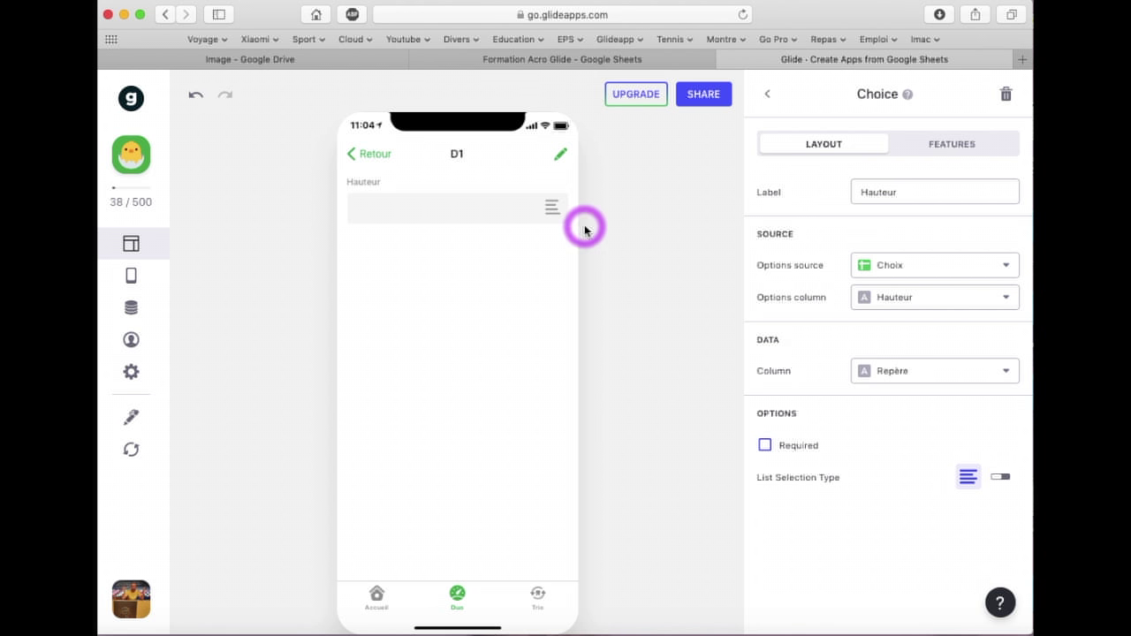
click(556, 211)
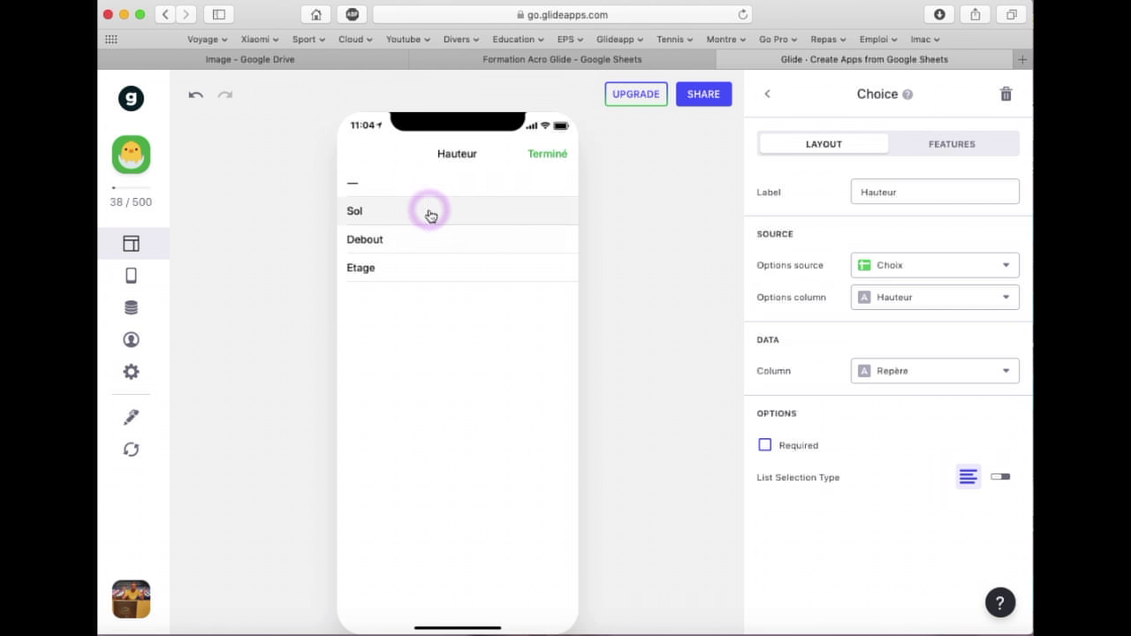
click(540, 154)
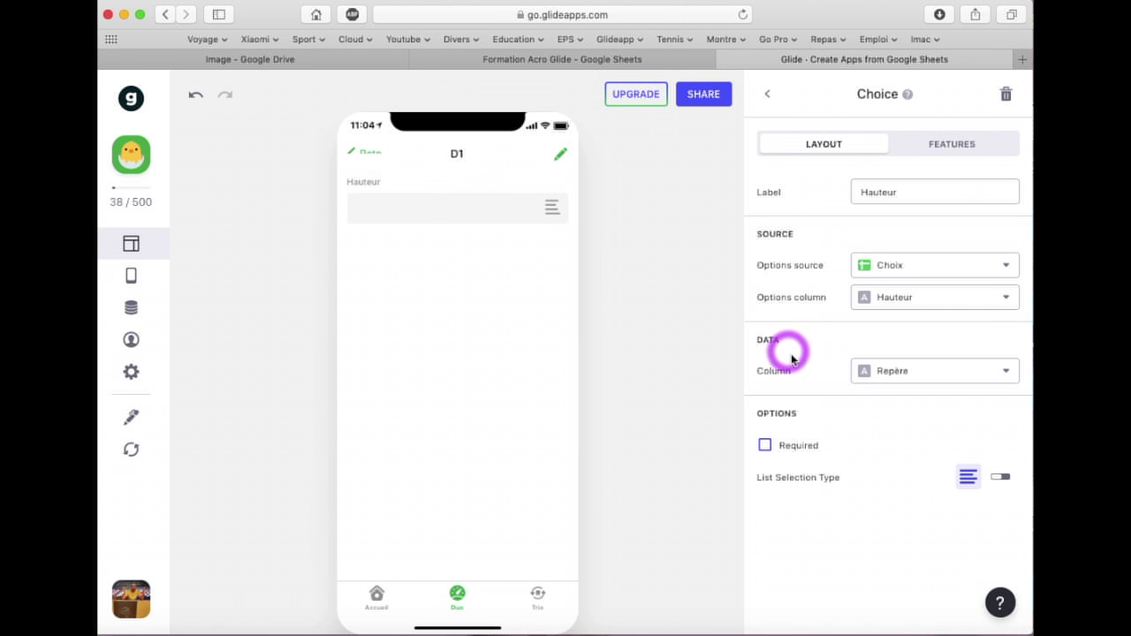
Save the choice to the Hauteur column, show it as segmented, and pick Debout for D1
click(906, 375)
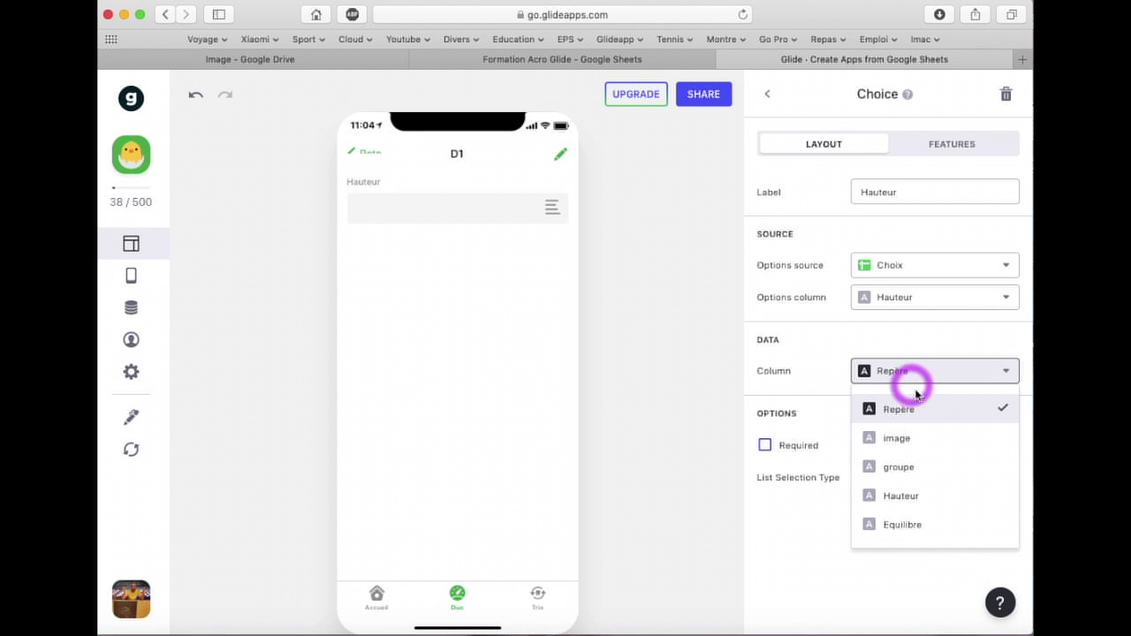
click(914, 497)
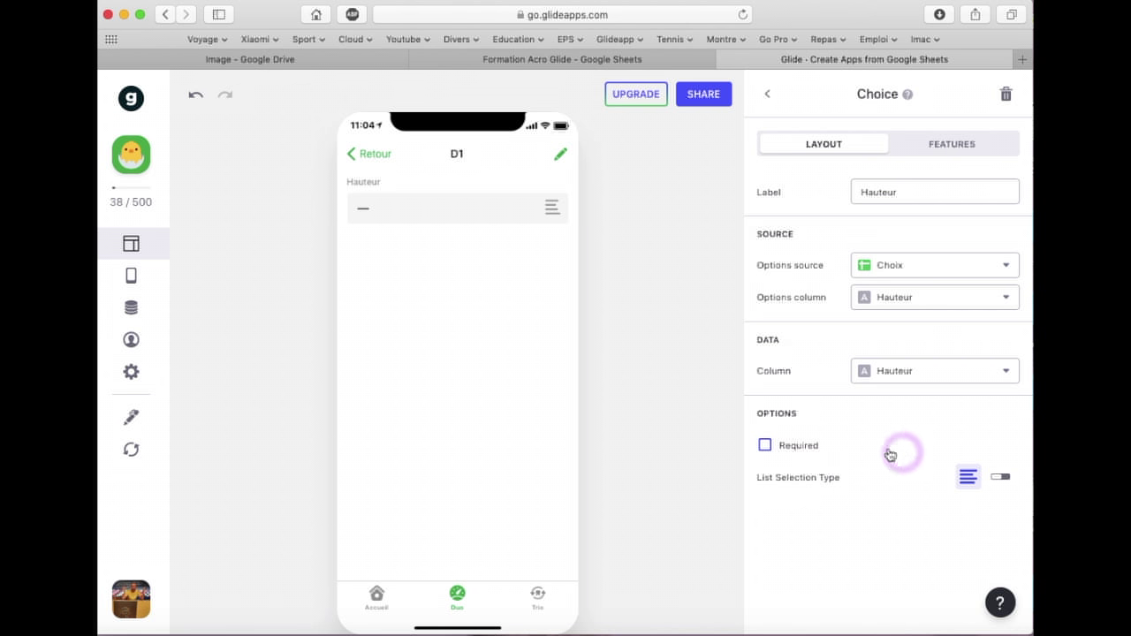
click(1000, 478)
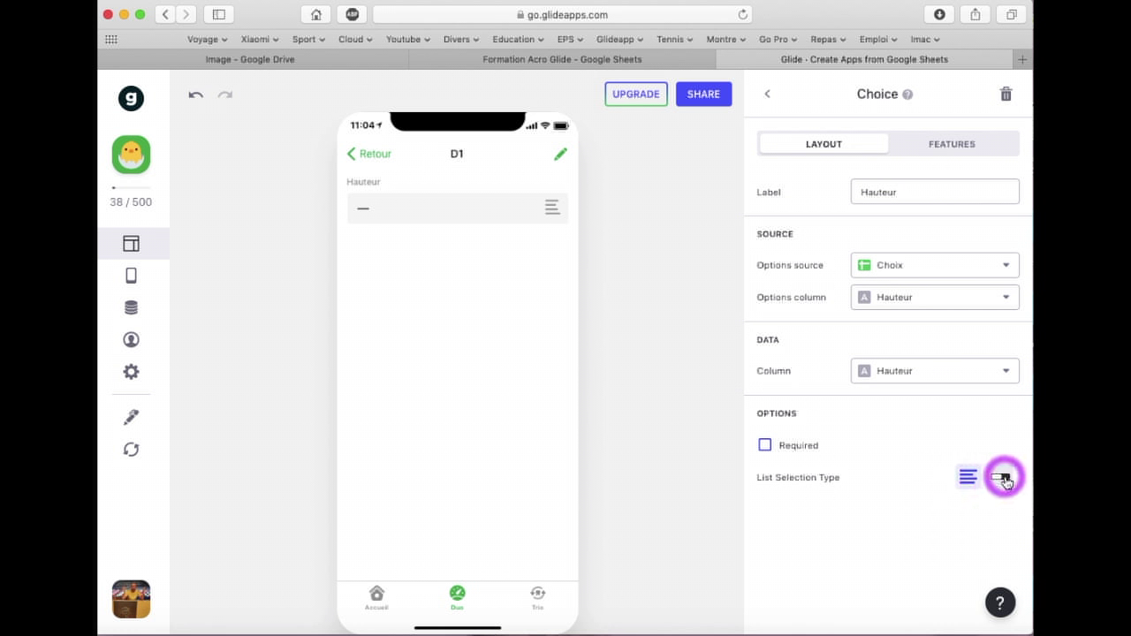
click(967, 477)
click(968, 479)
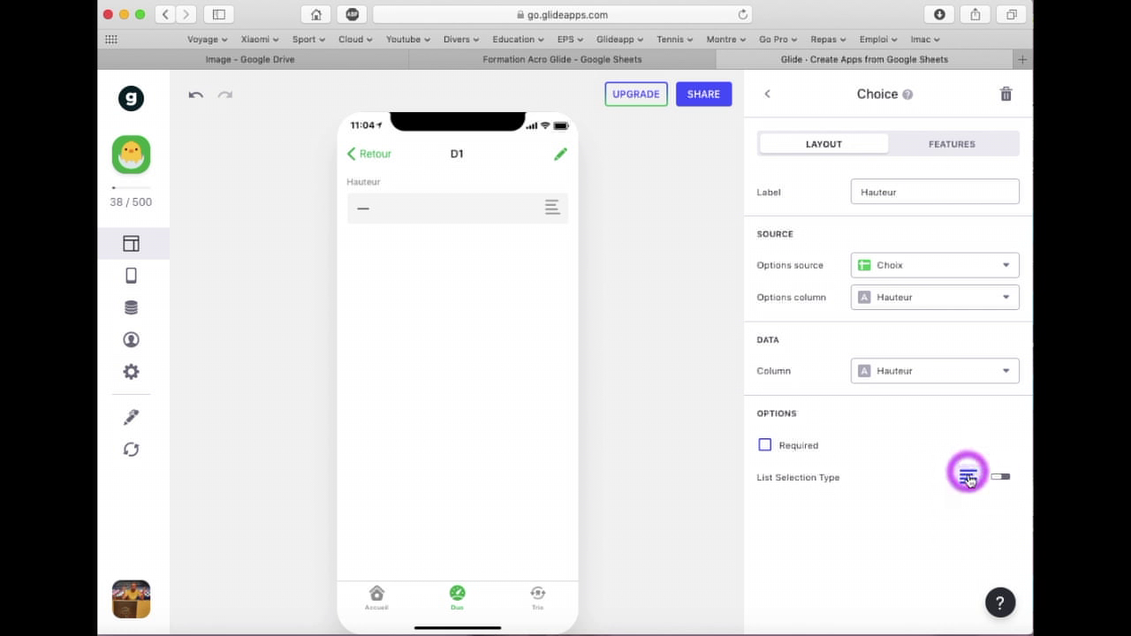
click(1004, 481)
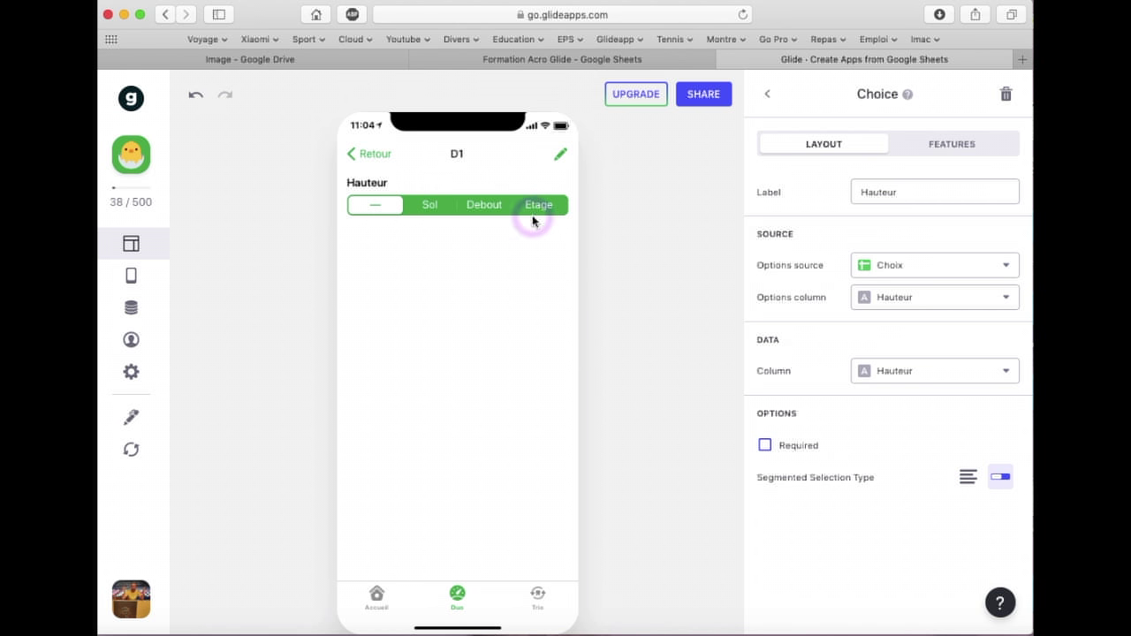
click(477, 207)
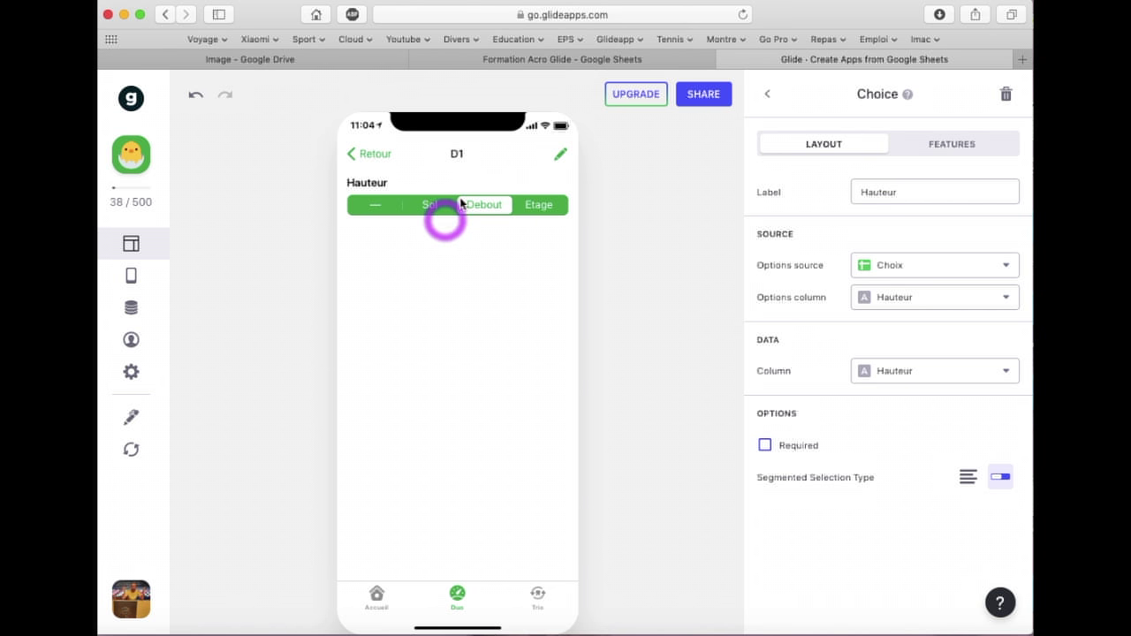
click(543, 60)
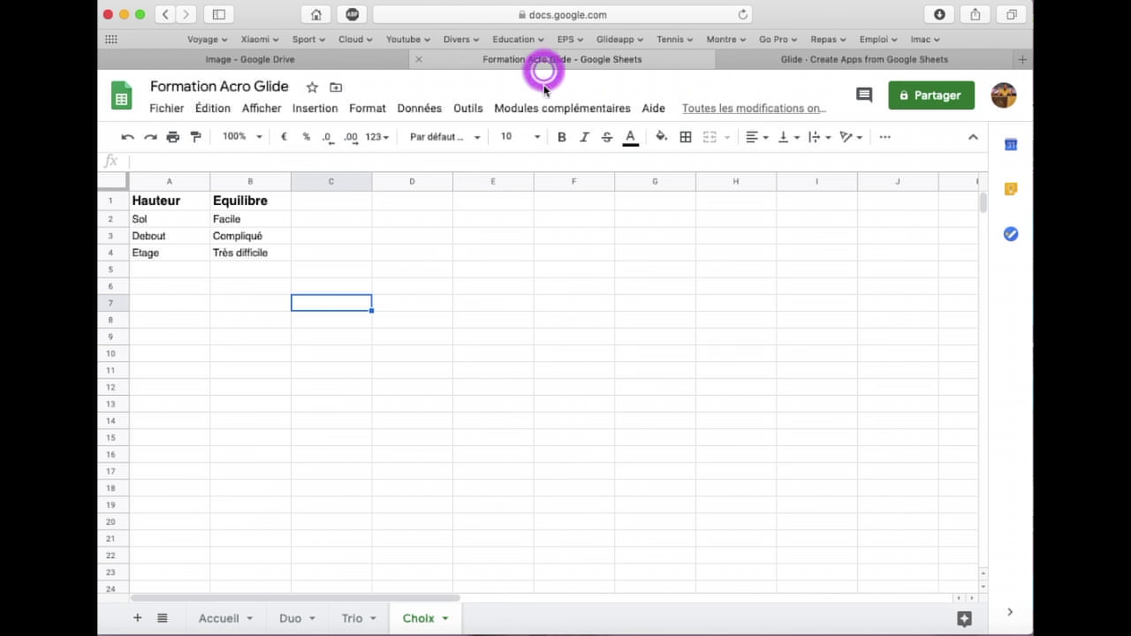
click(290, 617)
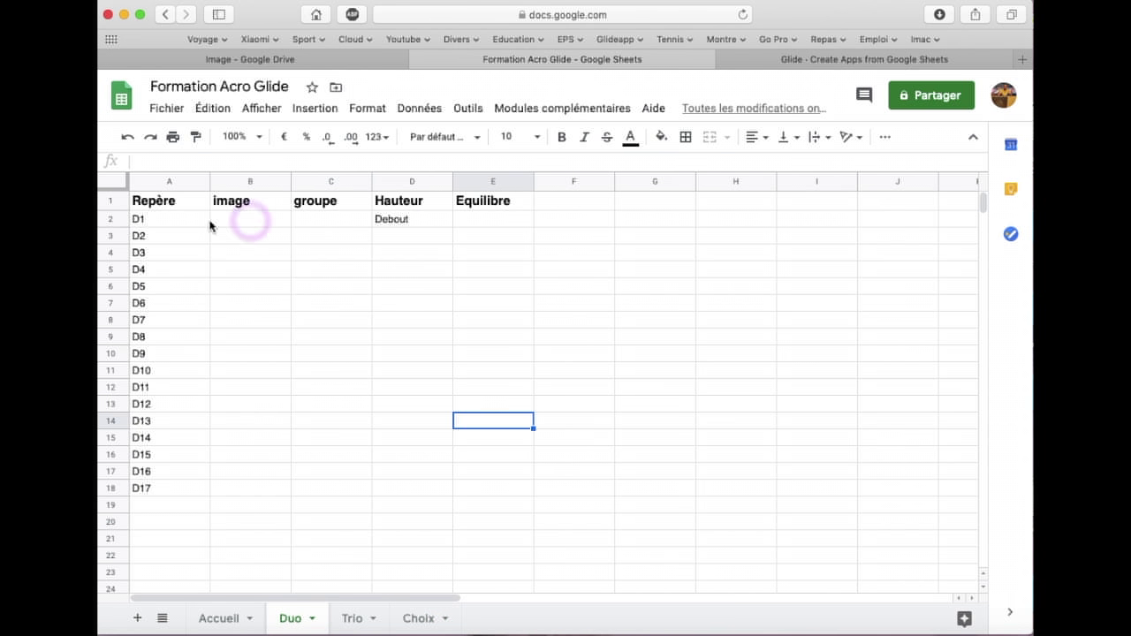
click(401, 222)
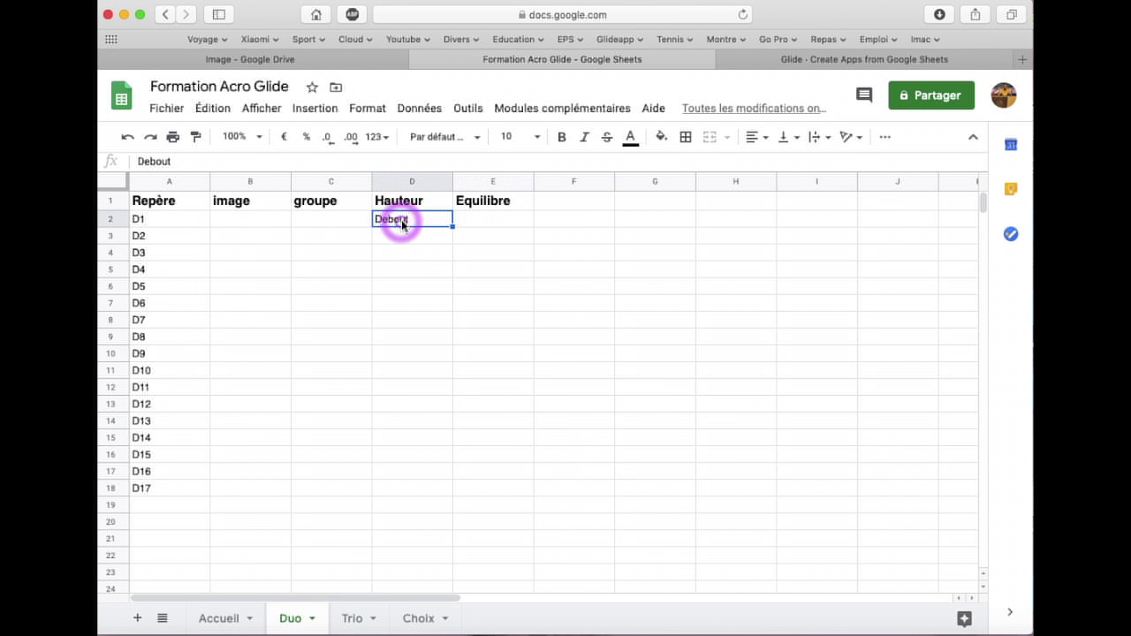
click(791, 71)
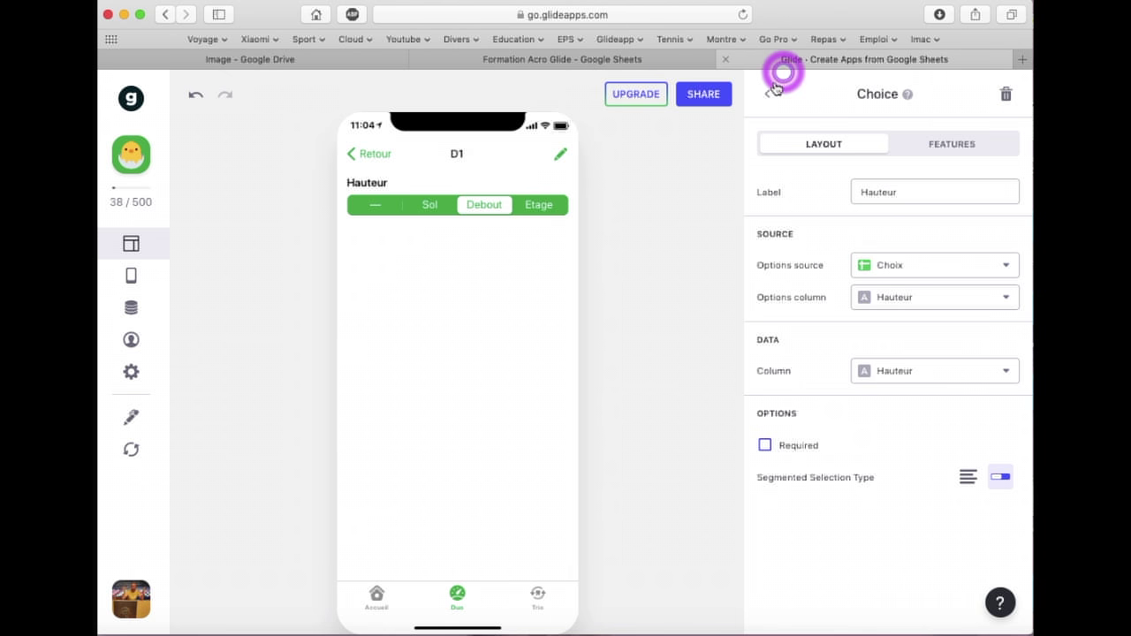
Clear D1's height choice and add a second Choice component labelled Equilibre
click(372, 208)
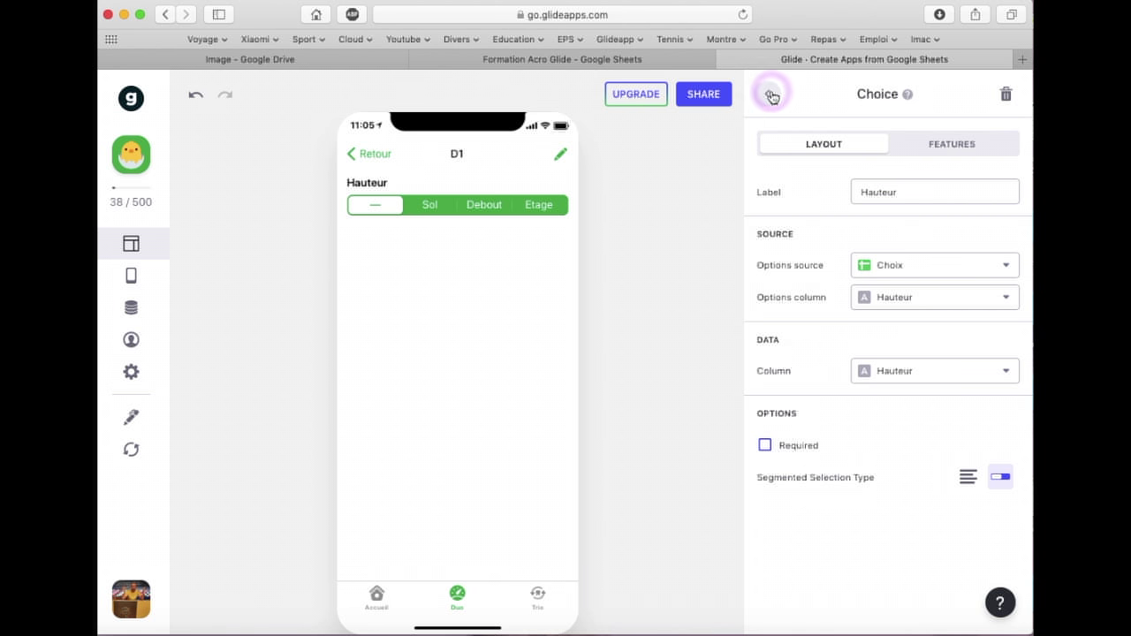
click(771, 96)
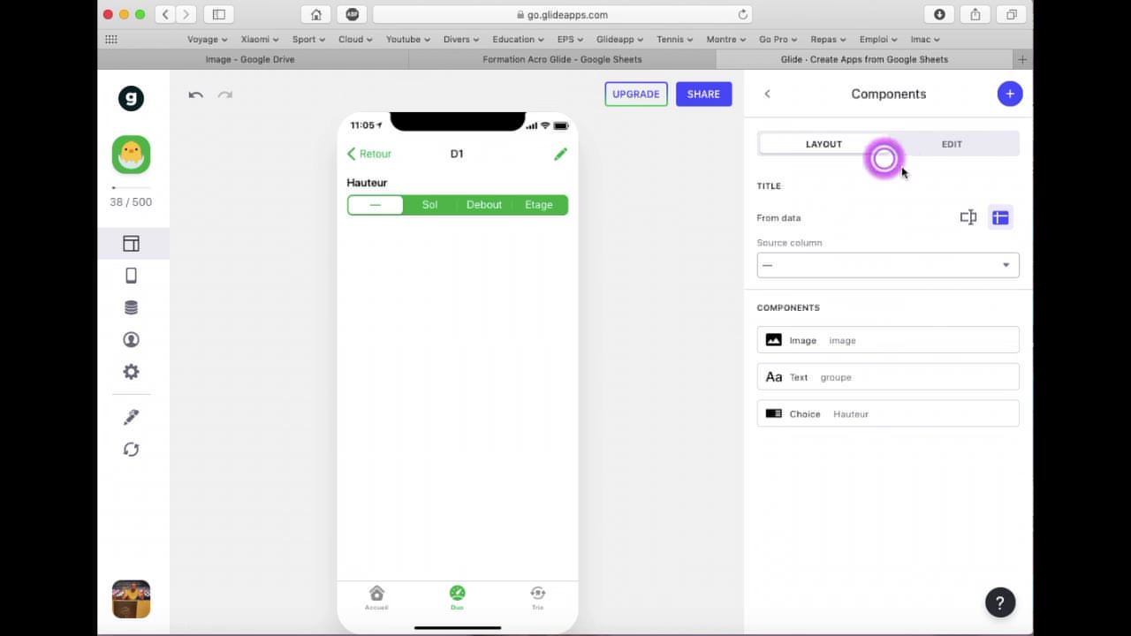
click(1014, 97)
scroll(892, 273, down, 5)
scroll(897, 277, down, 3)
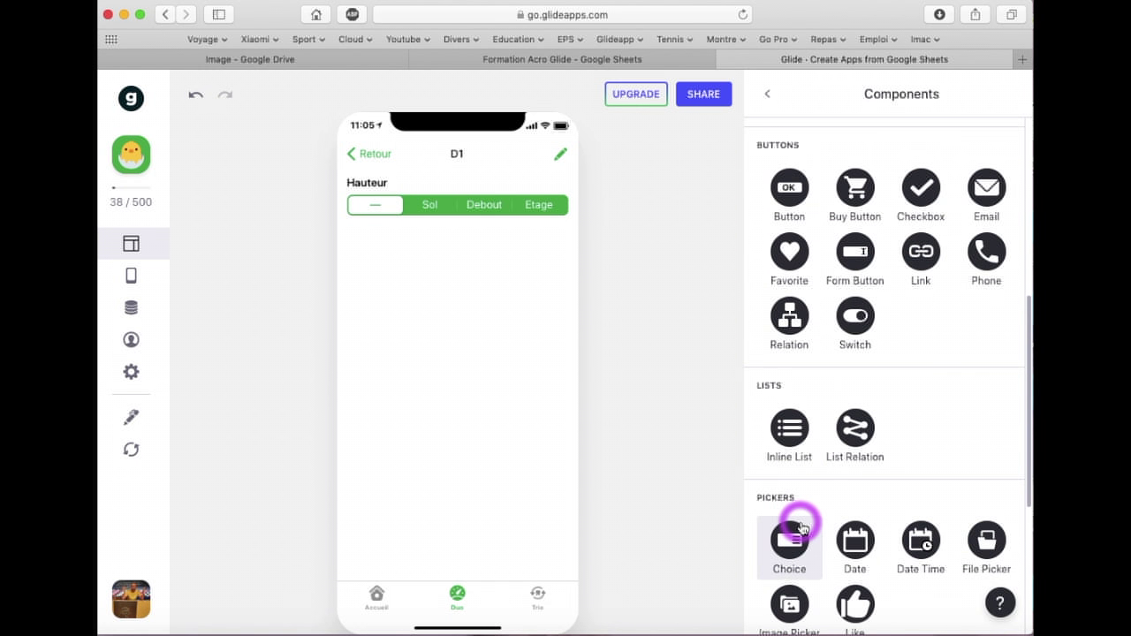
click(801, 527)
click(890, 194)
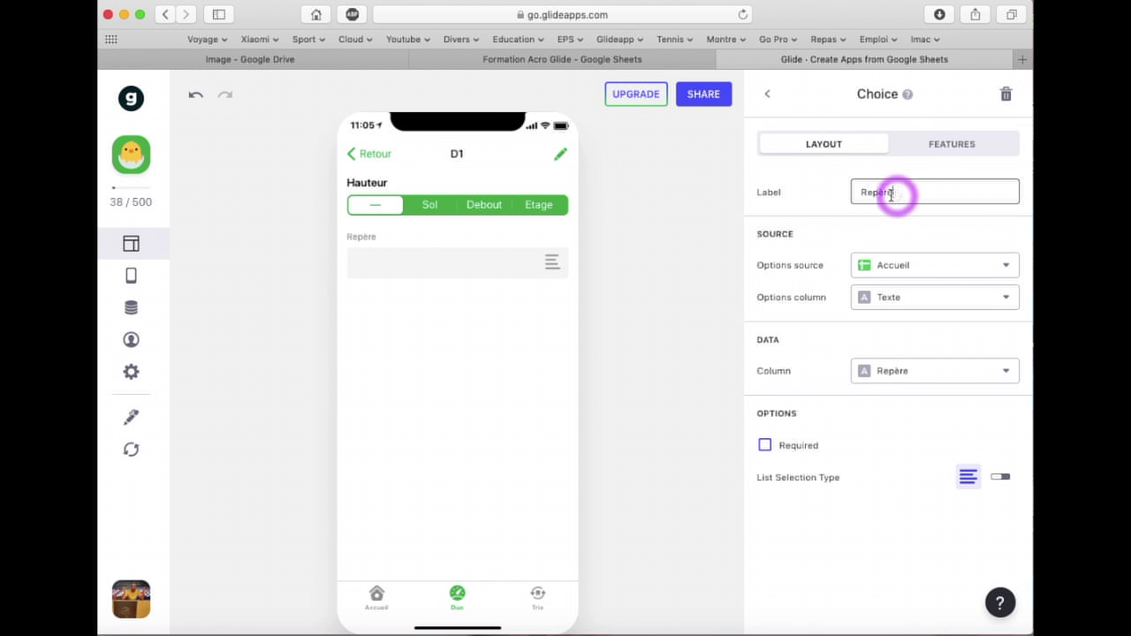
drag(890, 194, 819, 195)
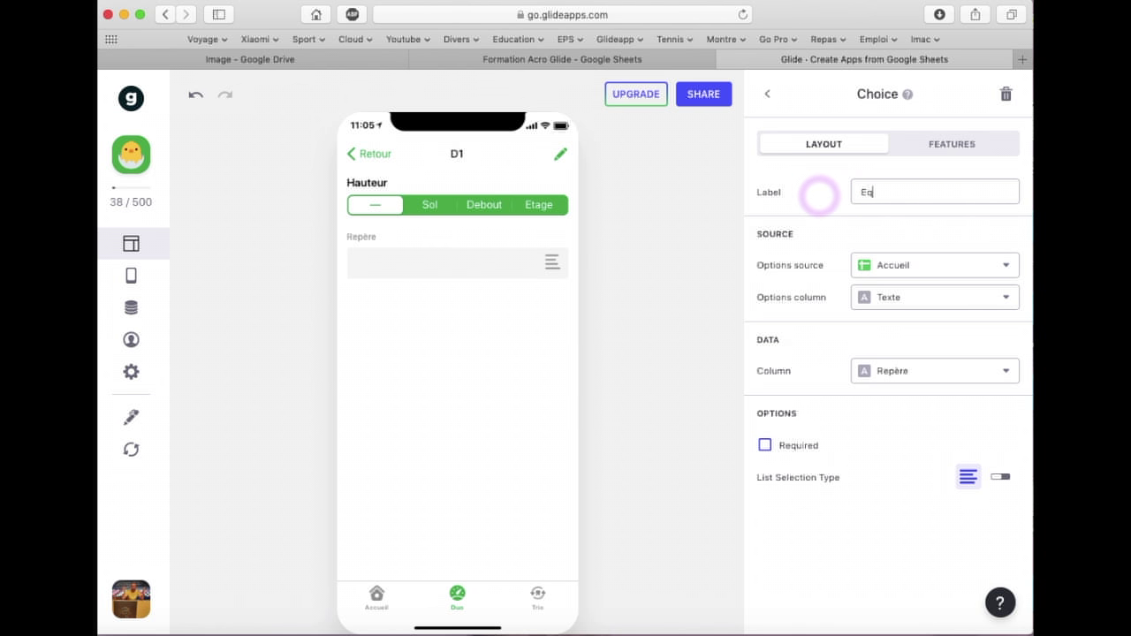
text(Equilibre)
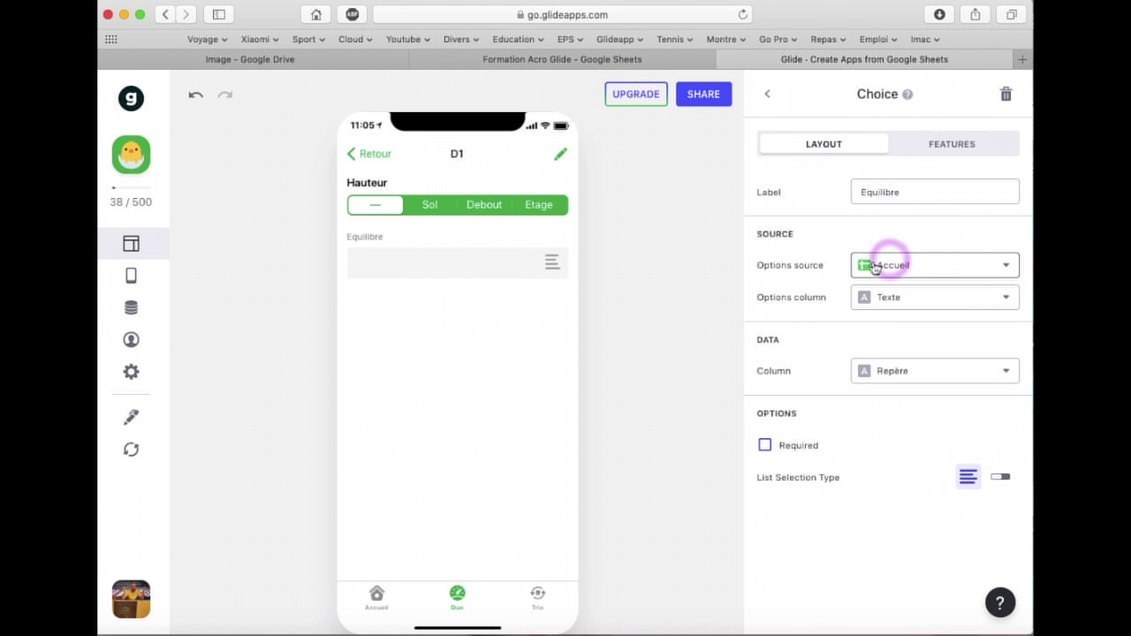
Draw its options from the Choix sheet's Equilibre column, save to Equilibre, as segmented buttons
click(915, 264)
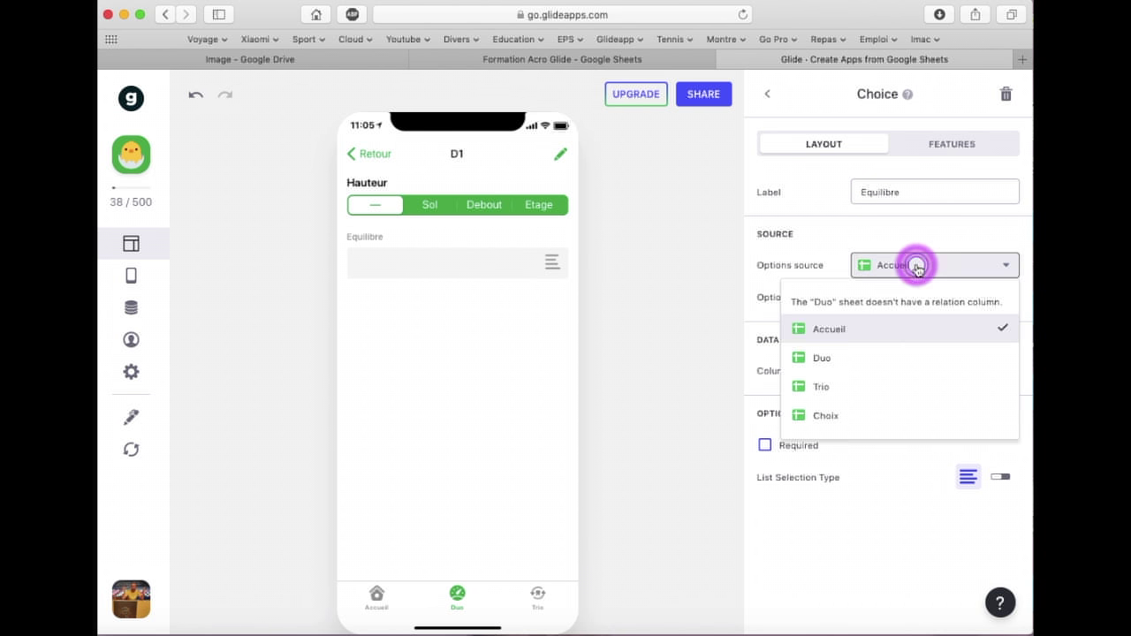
click(823, 414)
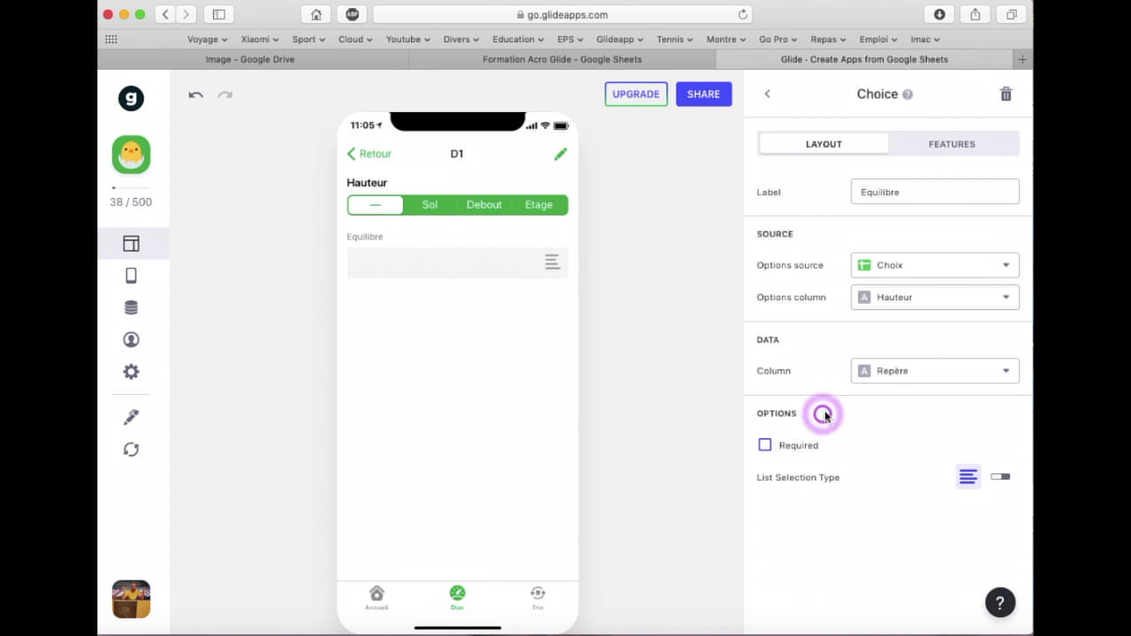
click(912, 300)
click(898, 361)
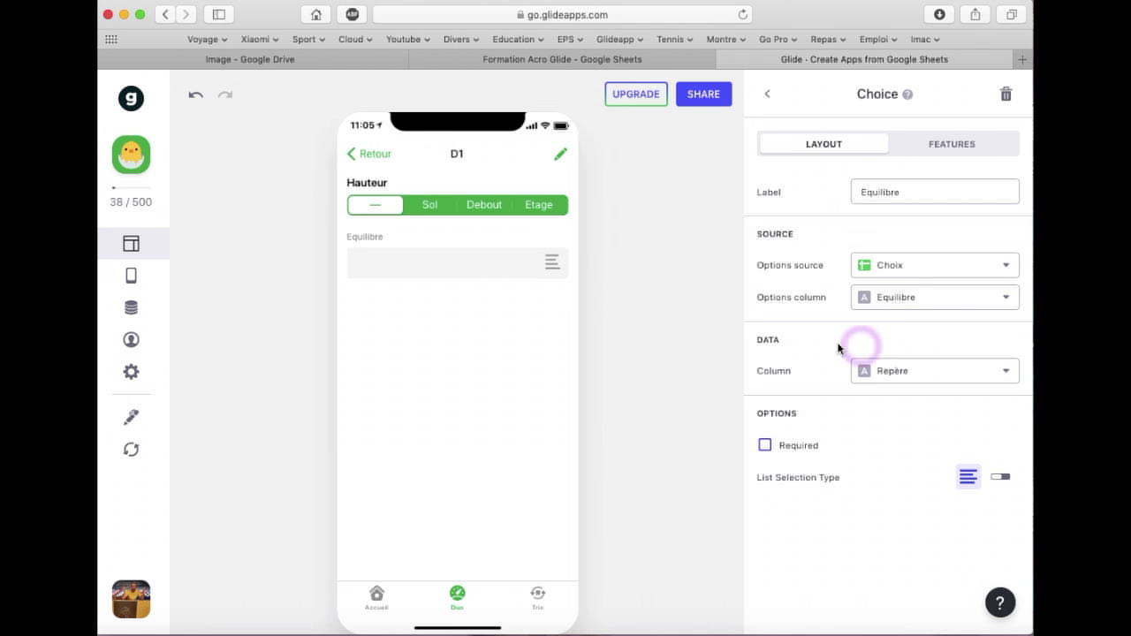
click(887, 373)
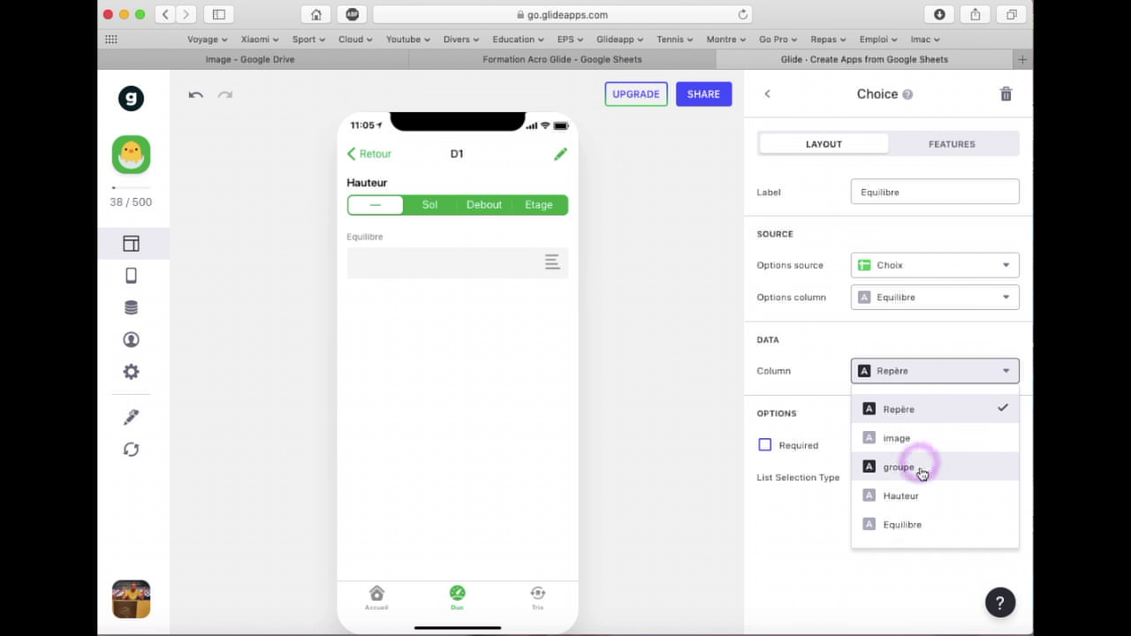
click(918, 524)
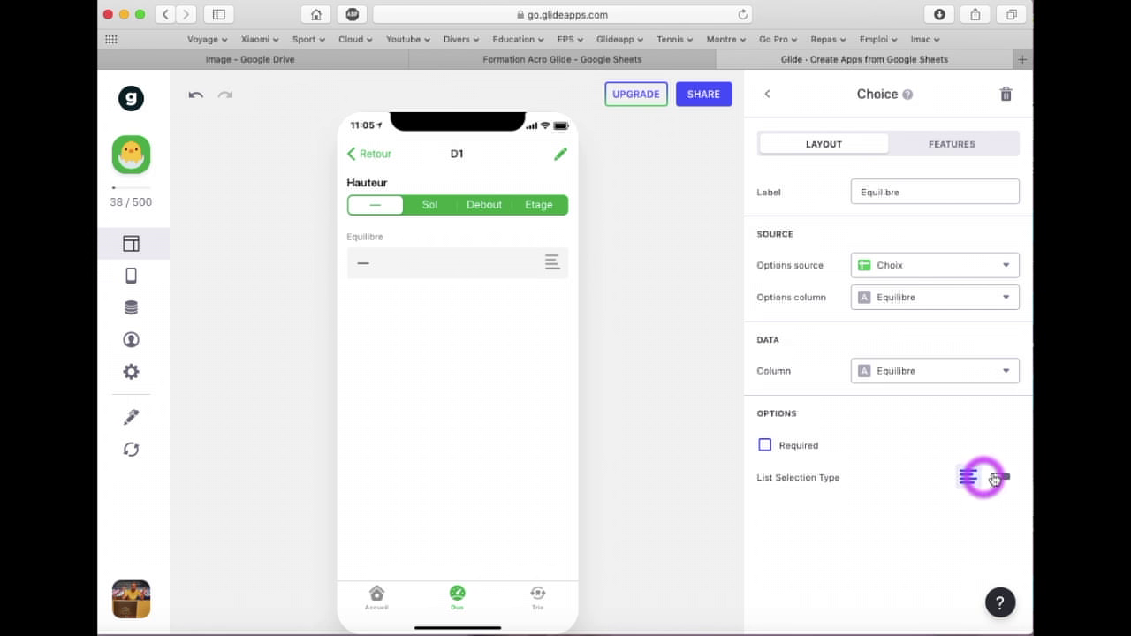
click(1003, 478)
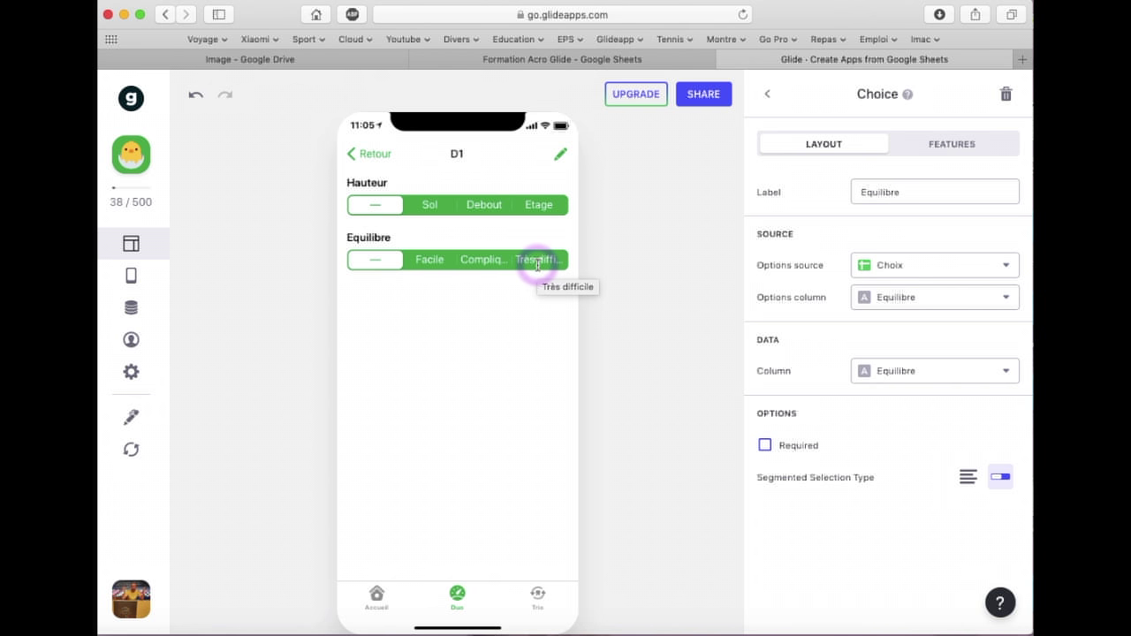
click(555, 601)
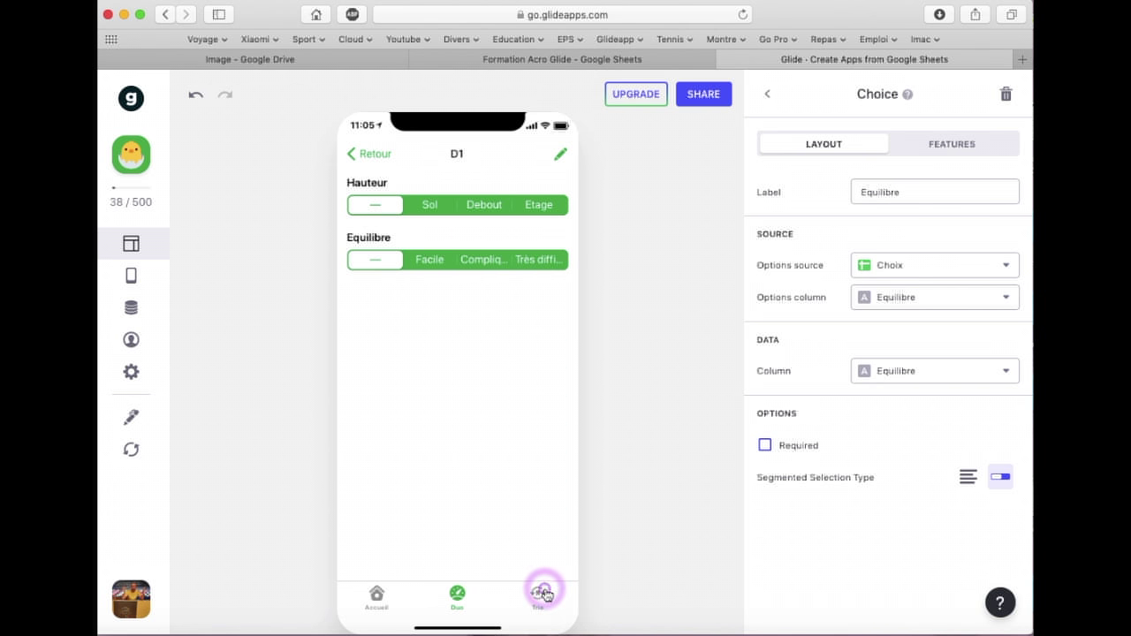
On T1, add a Hauteur choice sourced from Choix, saved to Hauteur, shown segmented
click(418, 229)
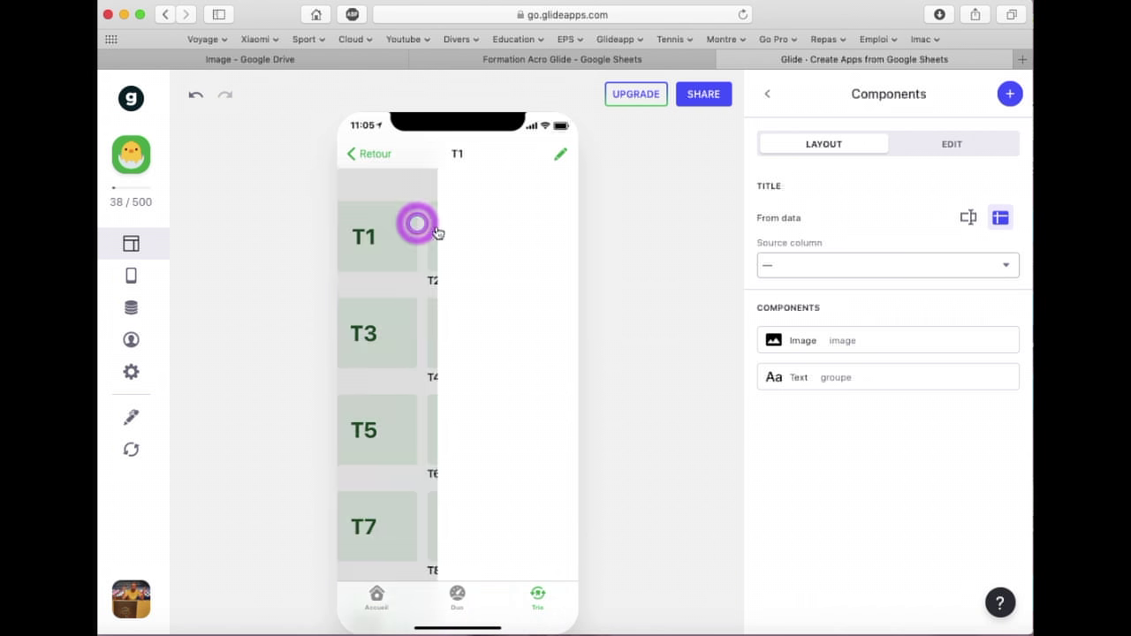
click(1007, 99)
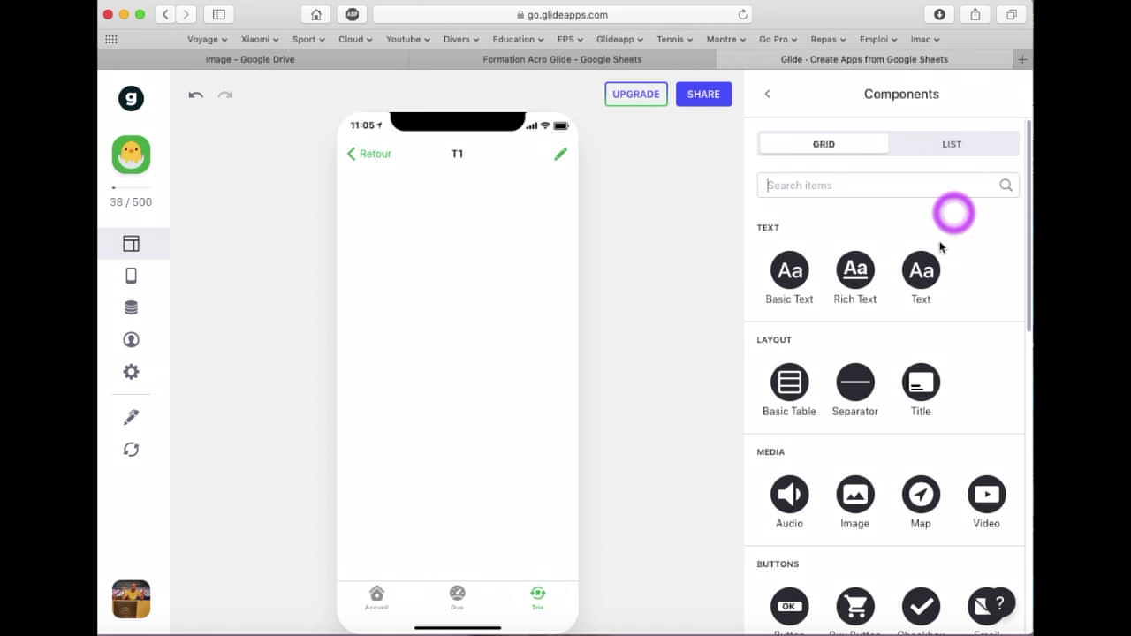
scroll(864, 389, down, 5)
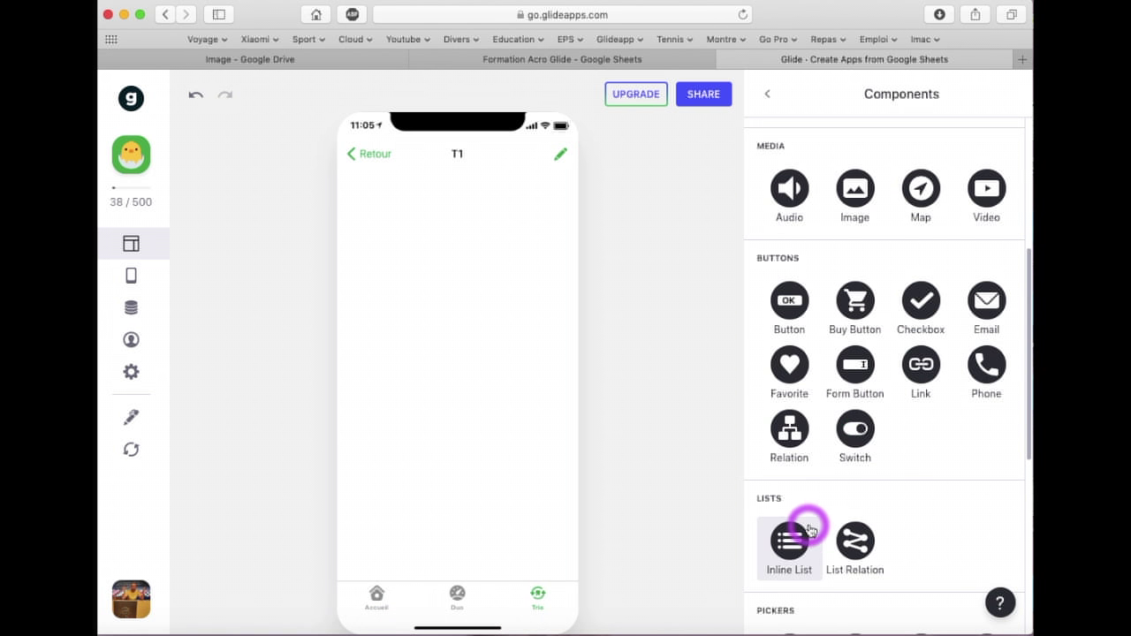
scroll(807, 522, down, 2)
click(789, 546)
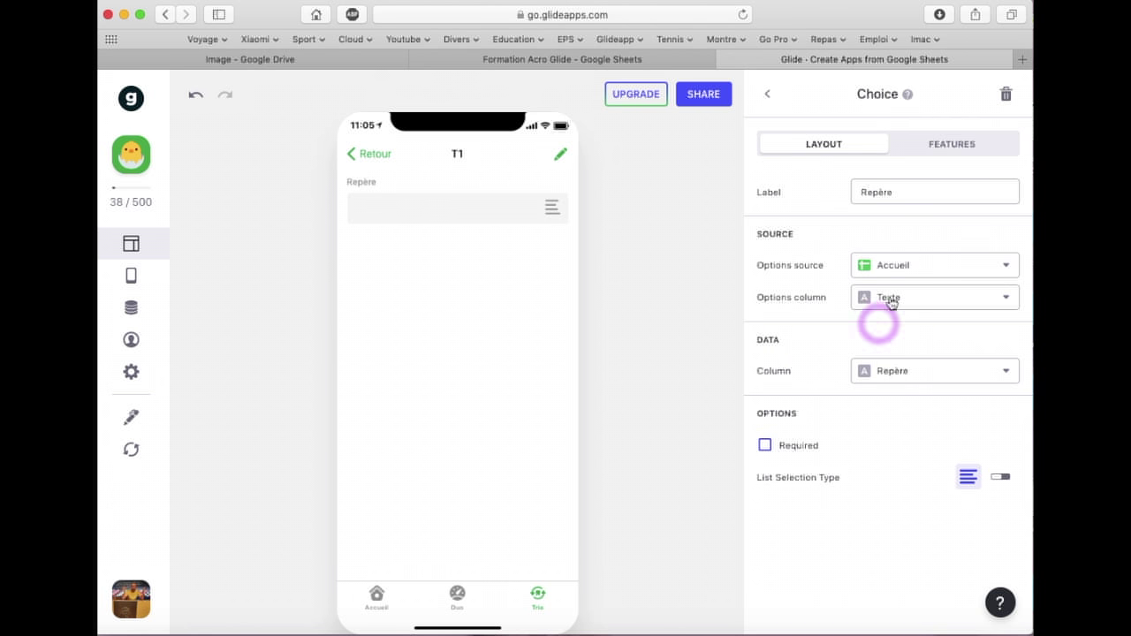
drag(910, 193, 814, 186)
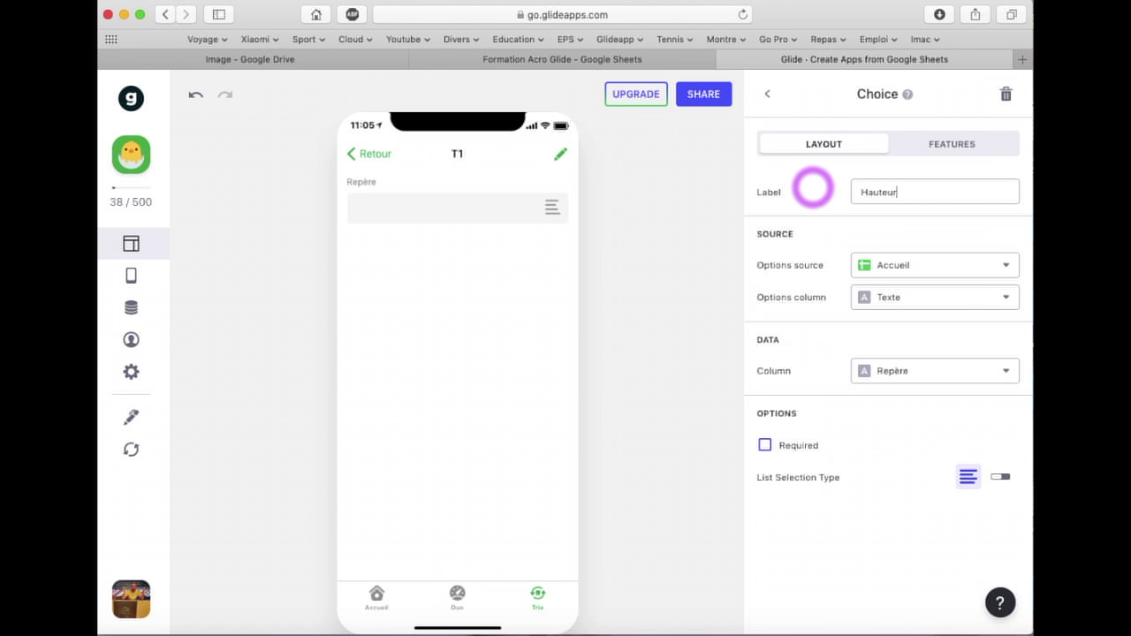
click(888, 262)
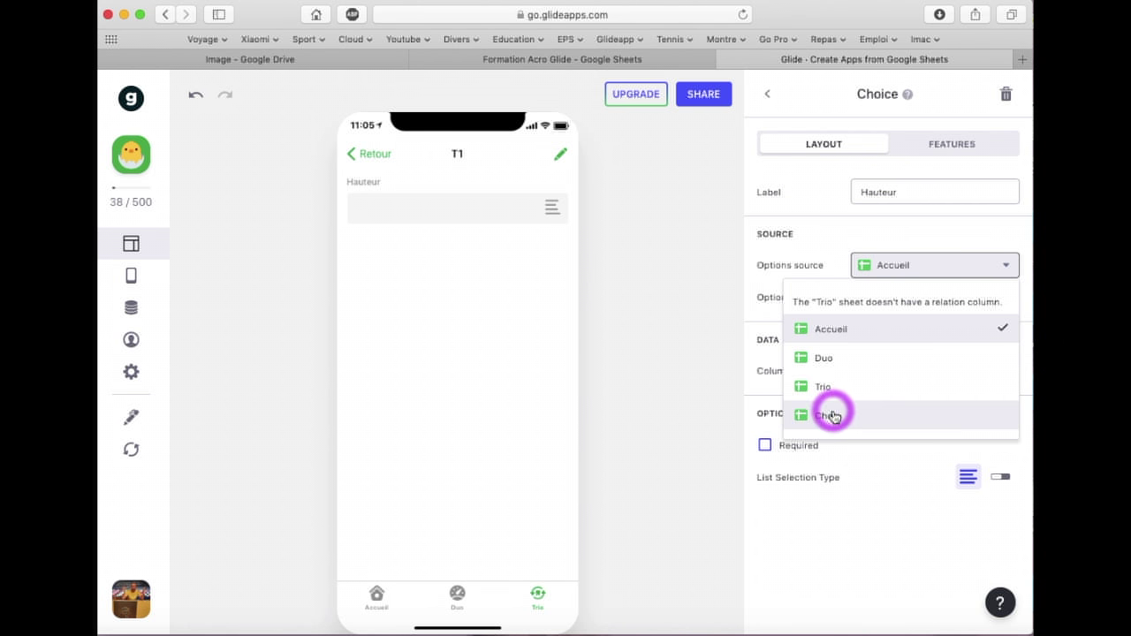
click(831, 415)
click(936, 371)
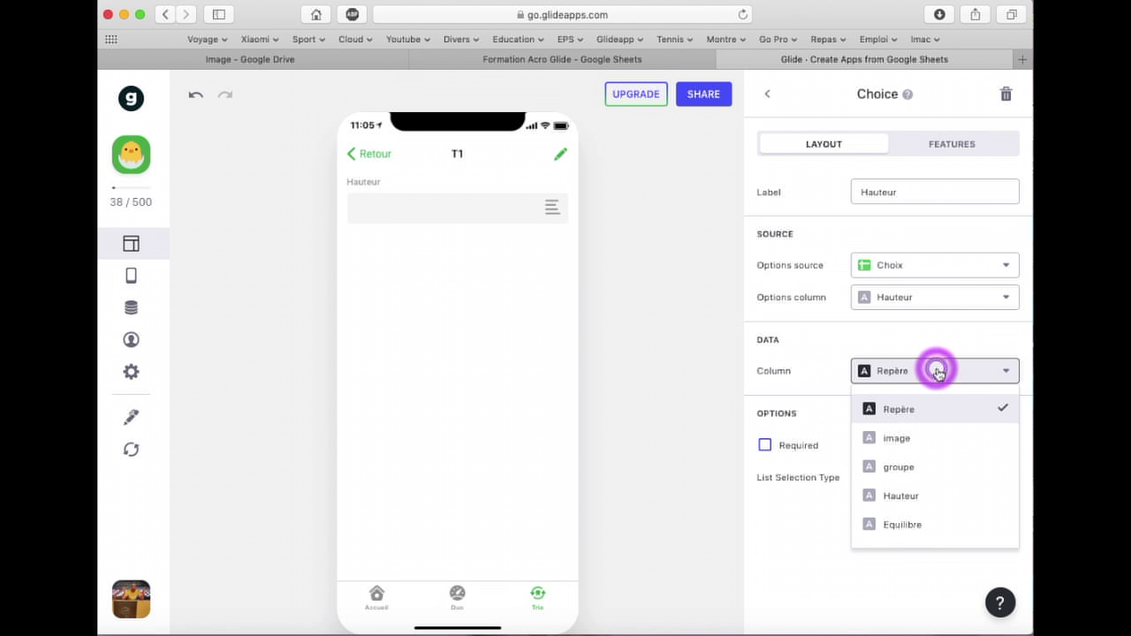
click(903, 493)
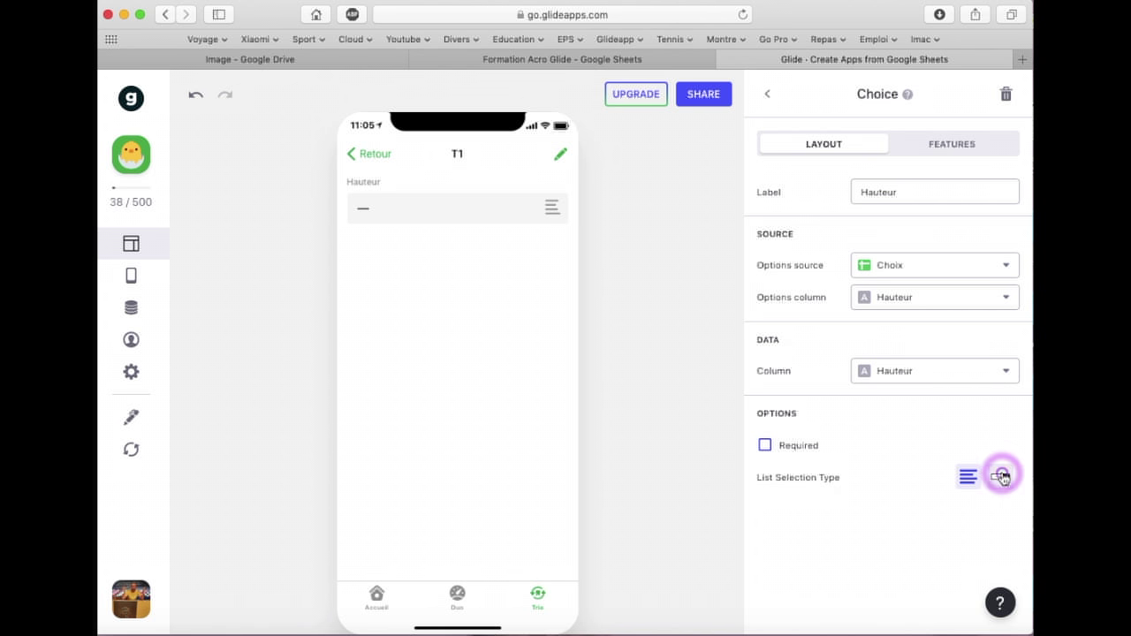
click(1002, 477)
Duplicate the Hauteur choice and point the copy at the Equilibre options and column
click(767, 94)
click(982, 415)
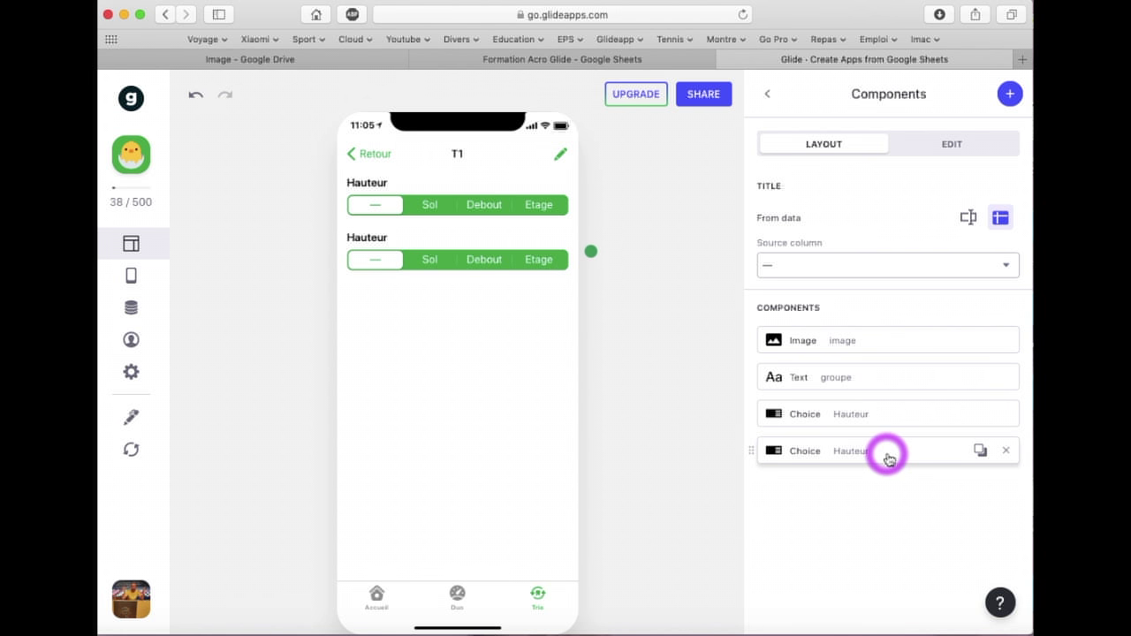
click(885, 452)
drag(919, 192, 809, 189)
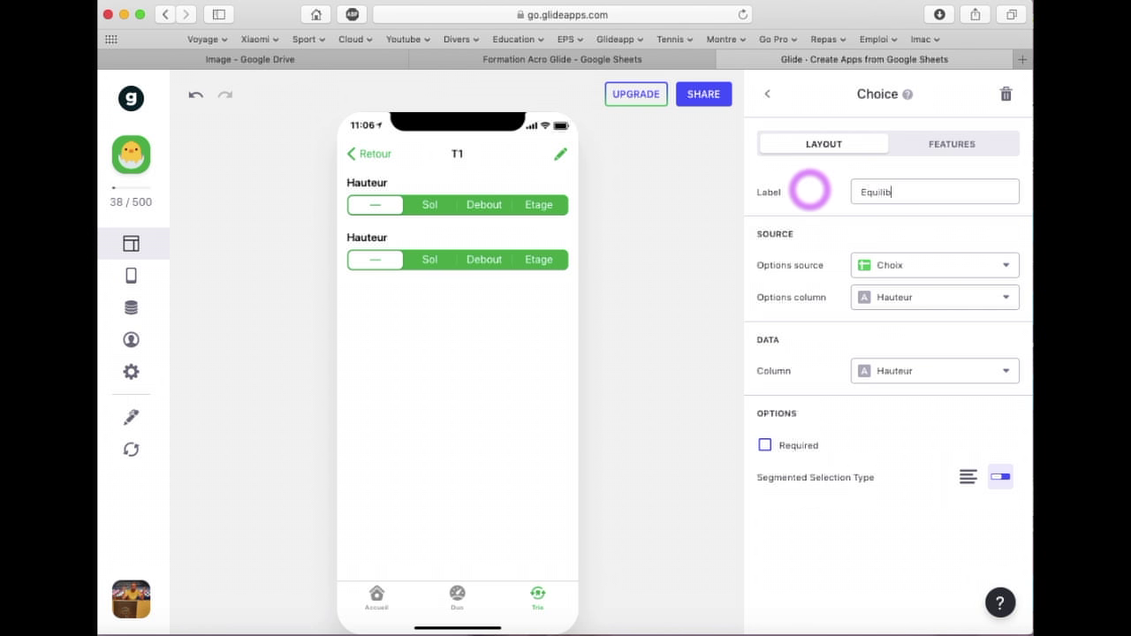
click(909, 297)
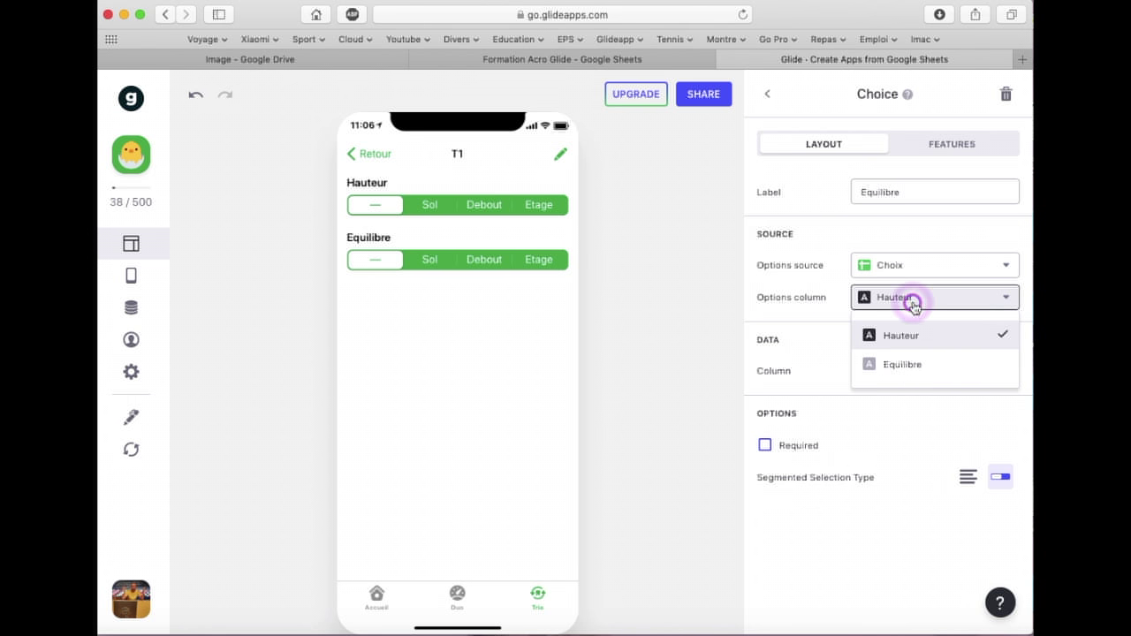
click(912, 367)
click(943, 371)
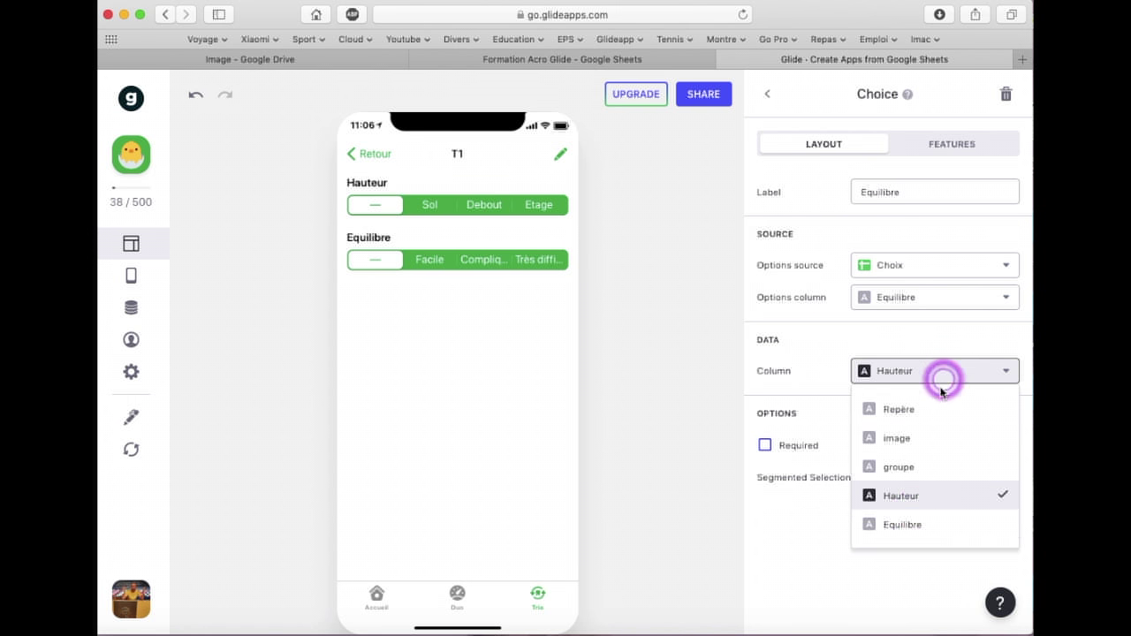
click(911, 525)
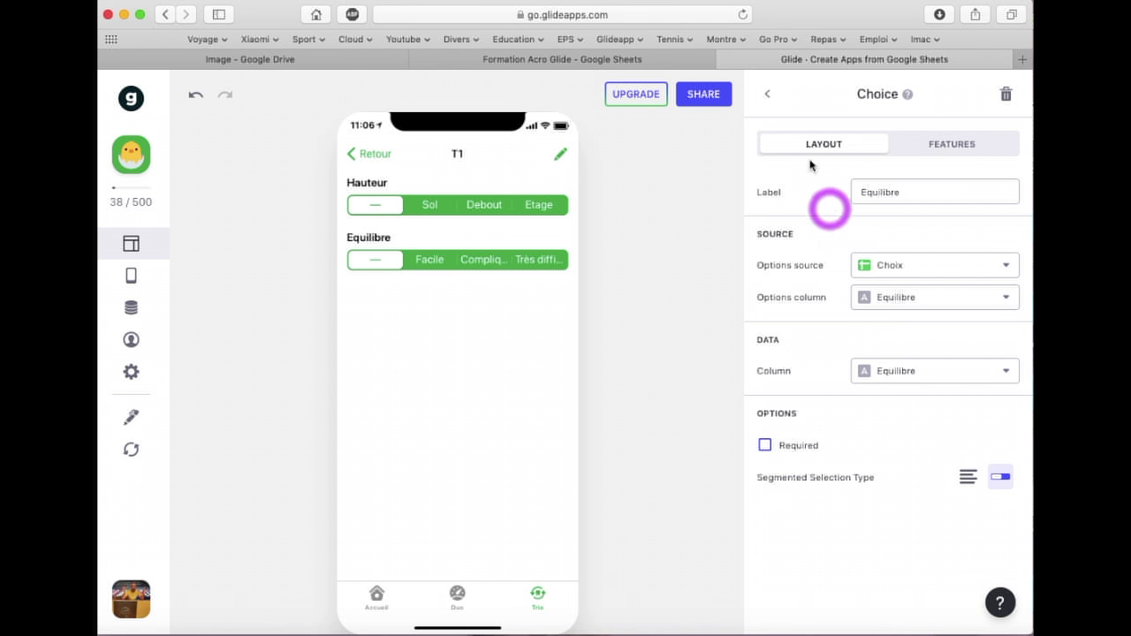
Return to the Trio list and check the T8 figure's screen
click(770, 95)
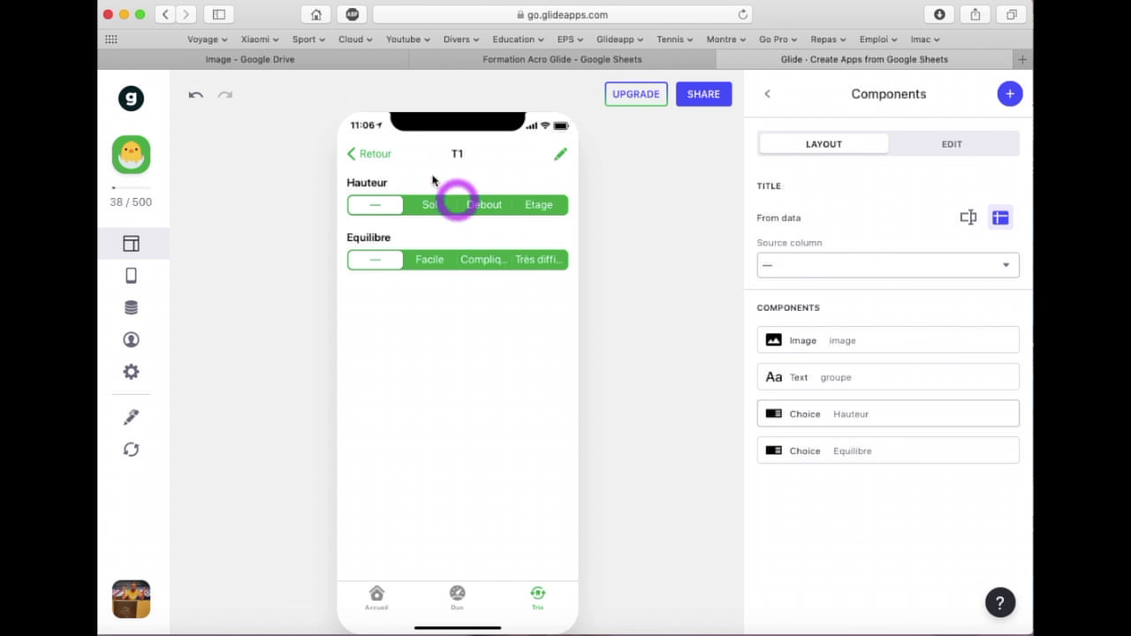
click(380, 155)
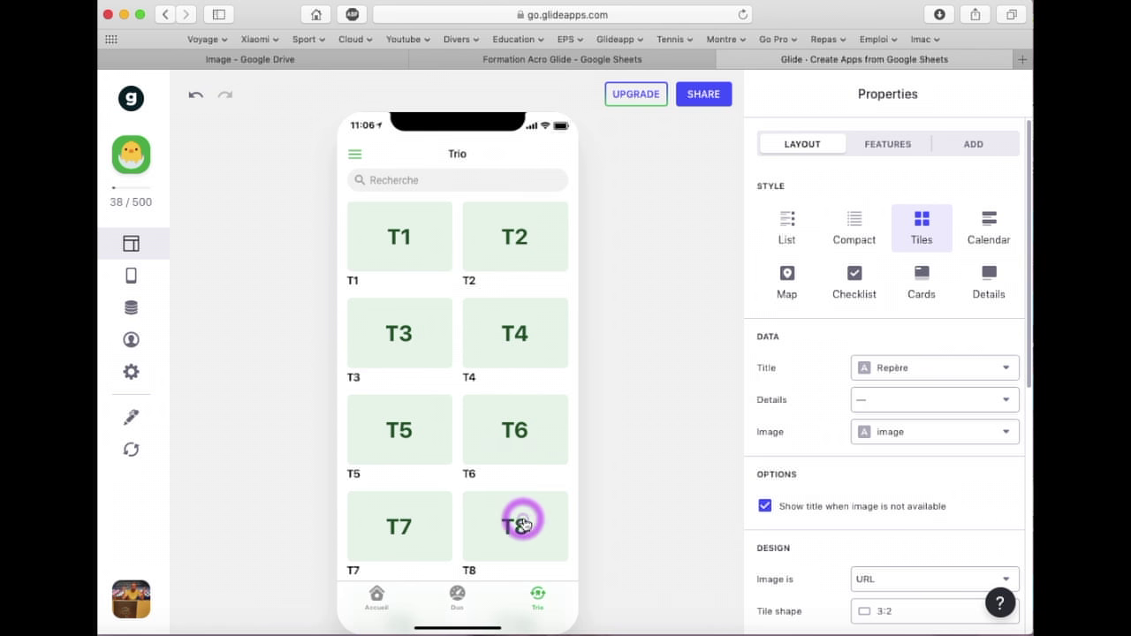
click(503, 526)
click(379, 155)
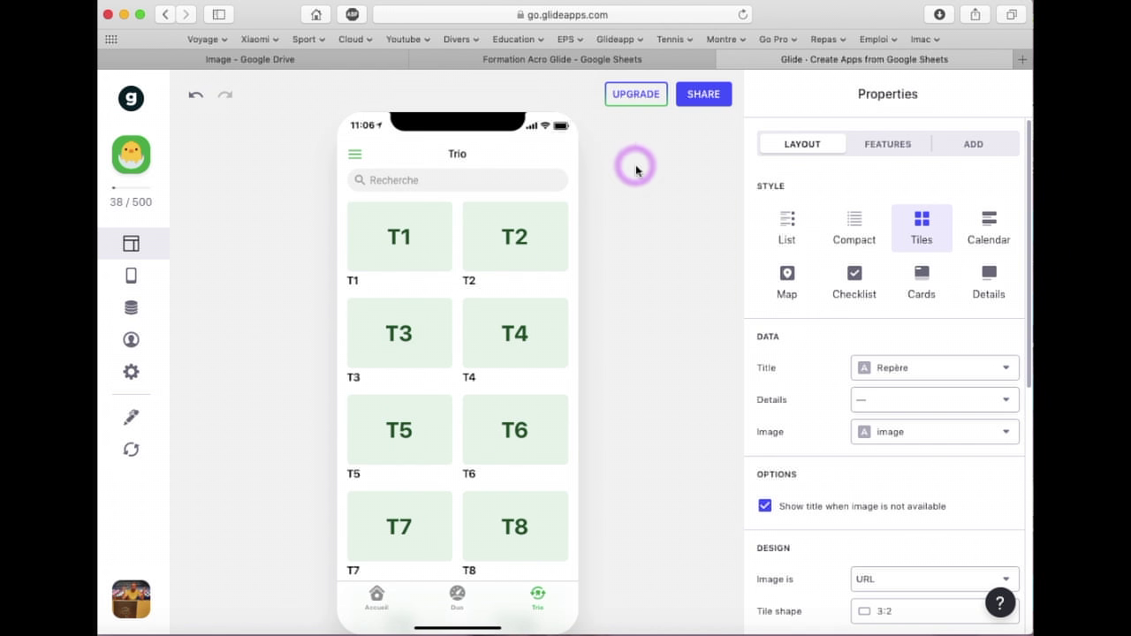
click(631, 62)
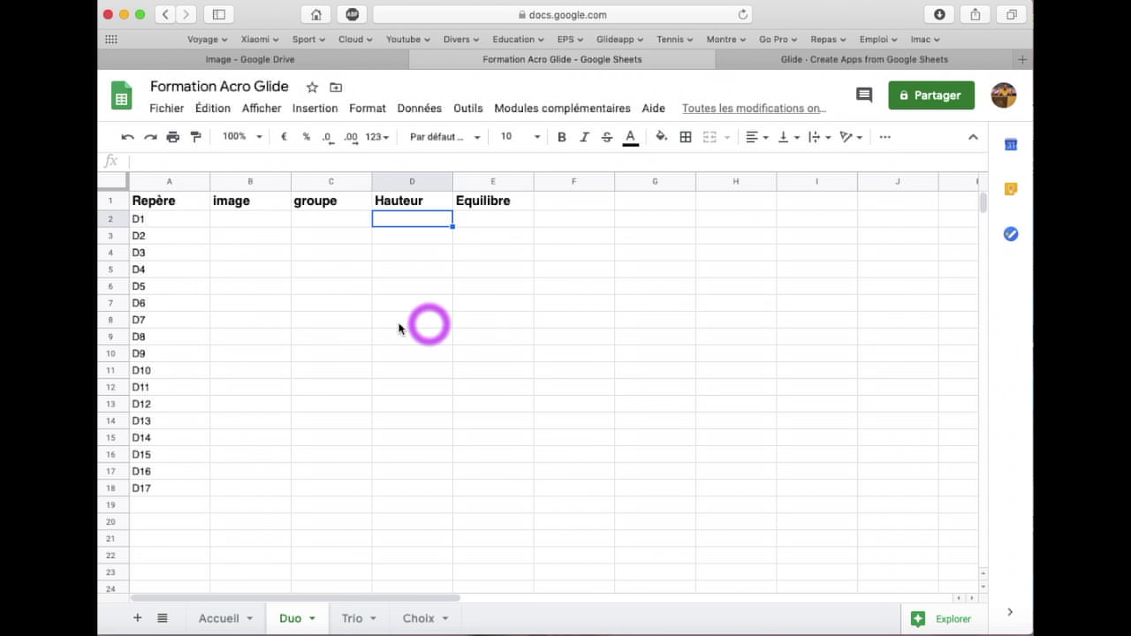
Look through the Trio, Duo and Choix sheets, checking Choix cell D1, ending on Duo
click(358, 621)
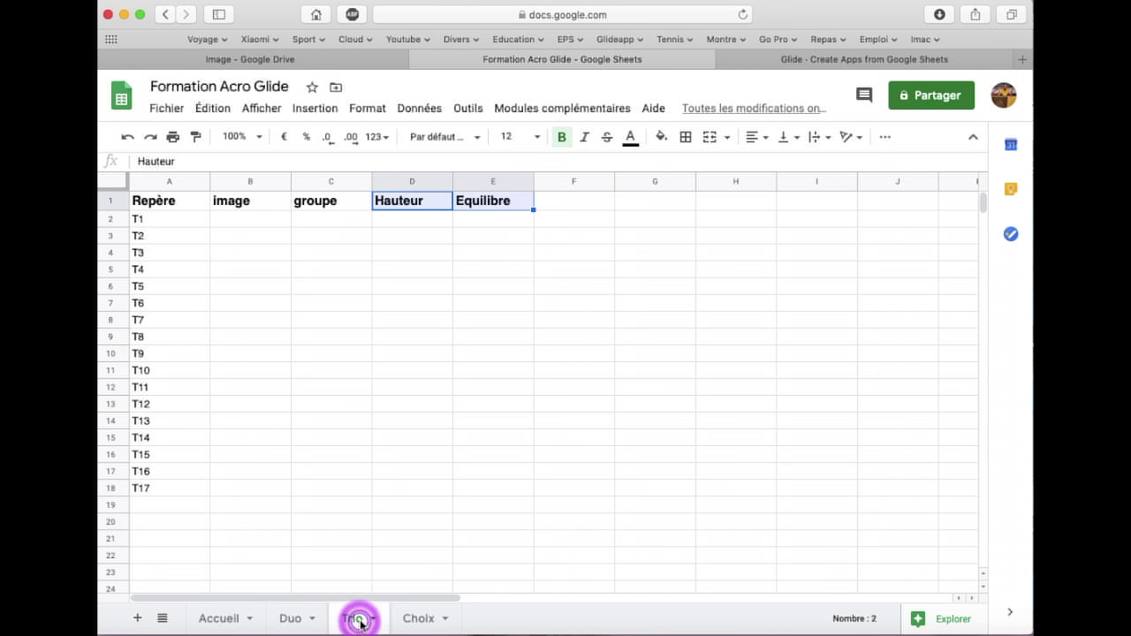
click(291, 618)
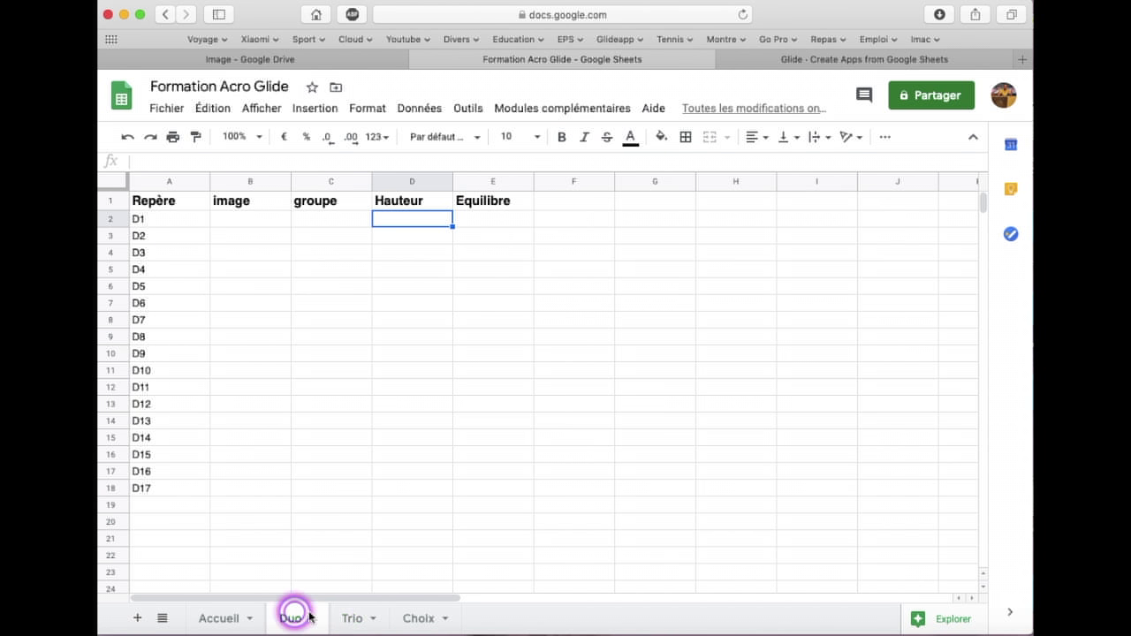
click(375, 618)
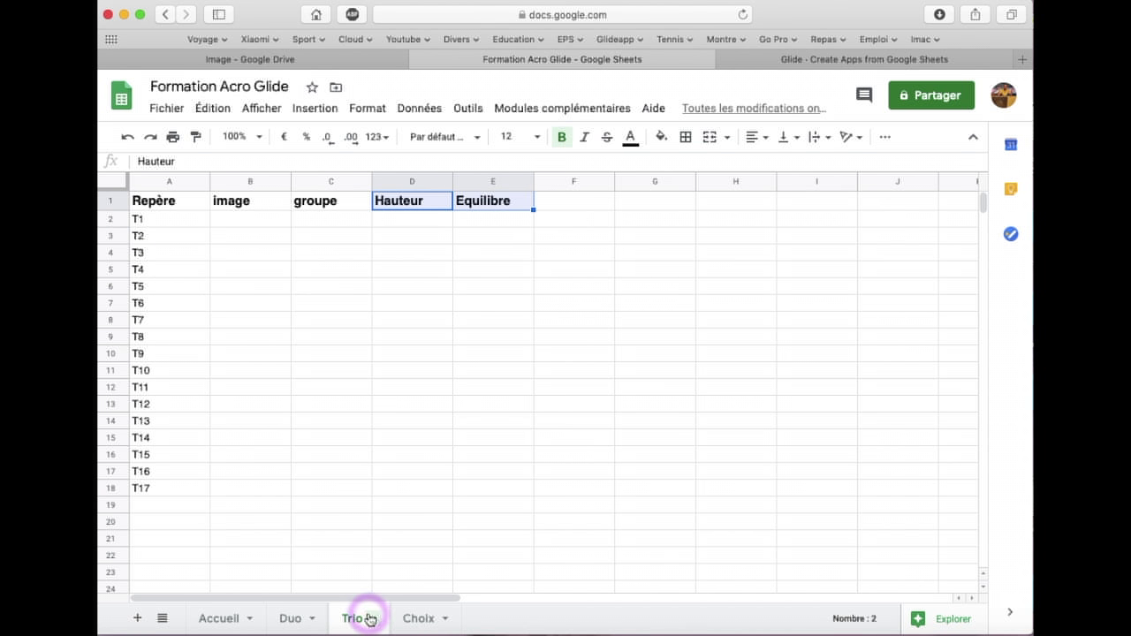
click(416, 618)
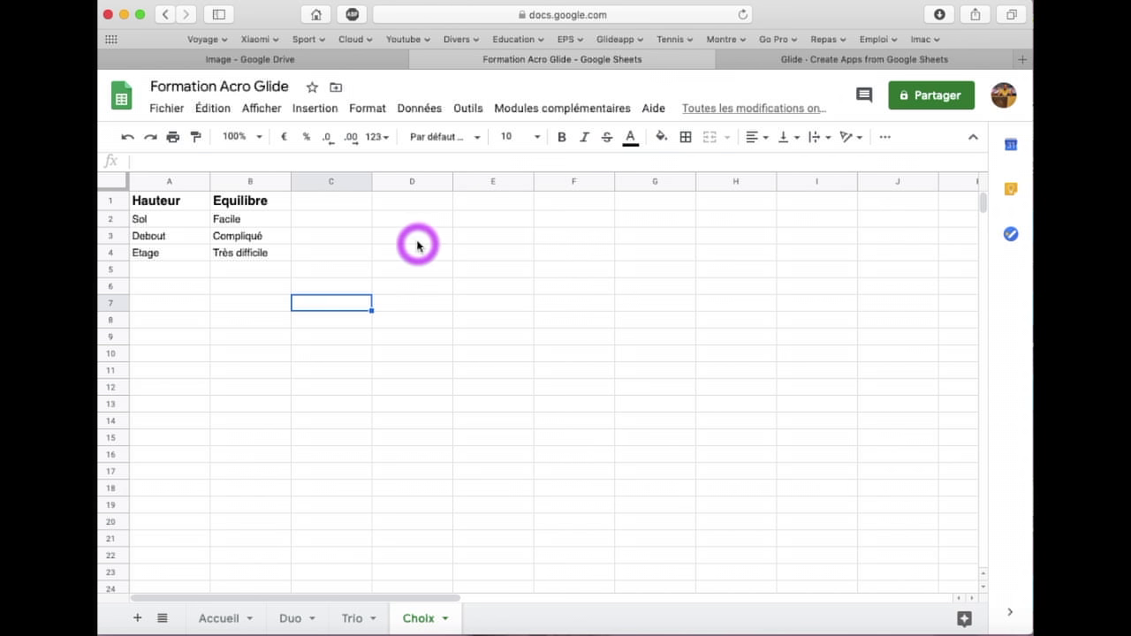
click(417, 206)
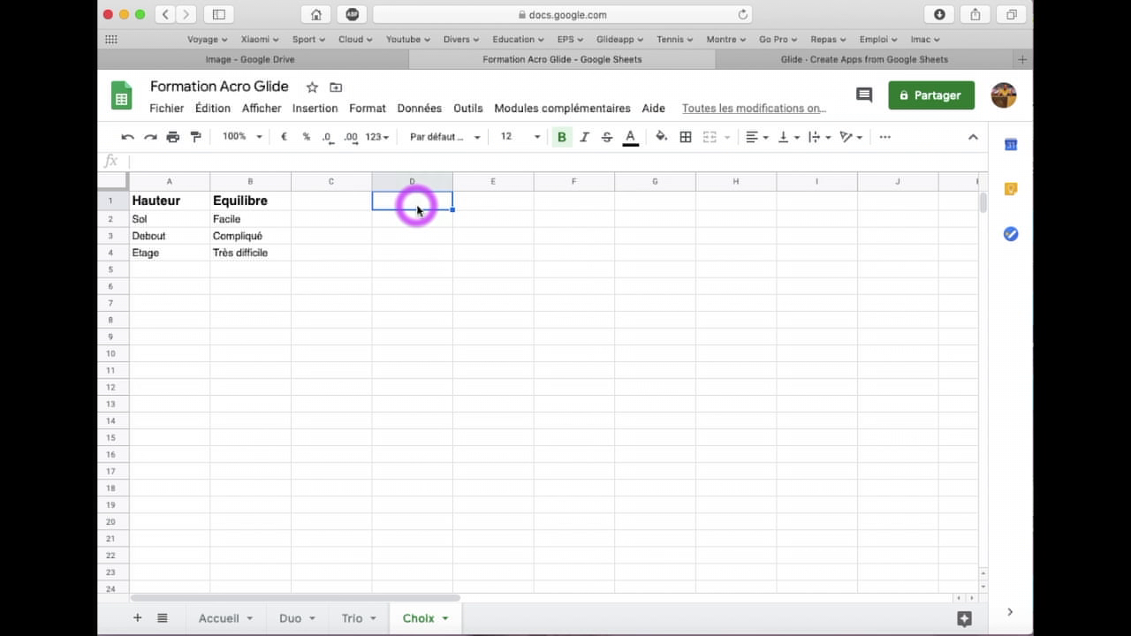
click(421, 206)
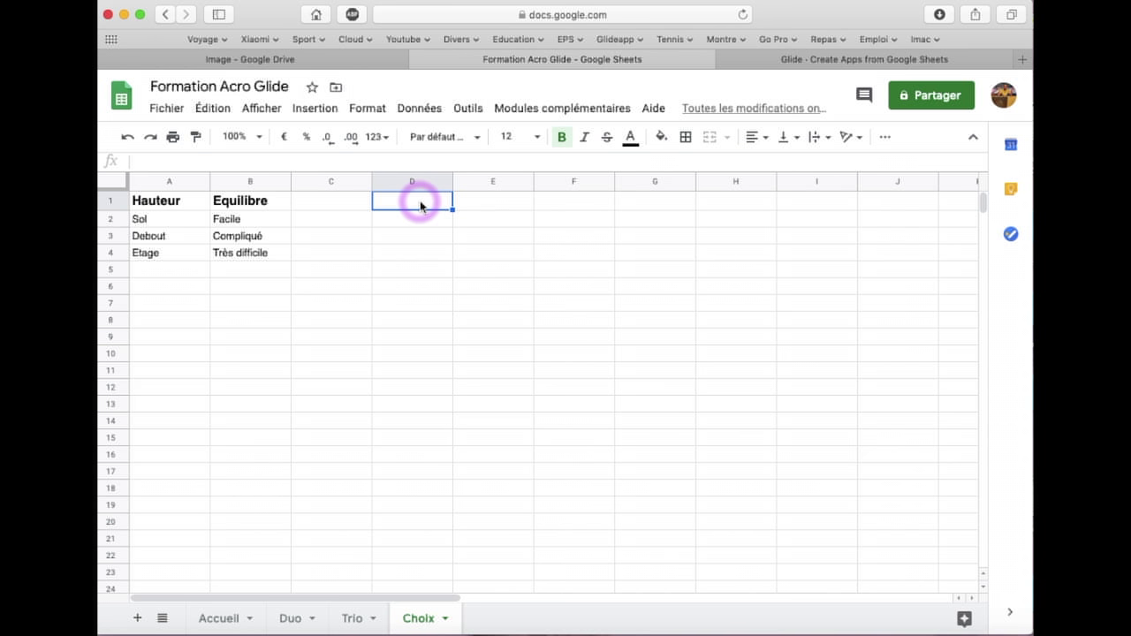
click(353, 621)
click(289, 615)
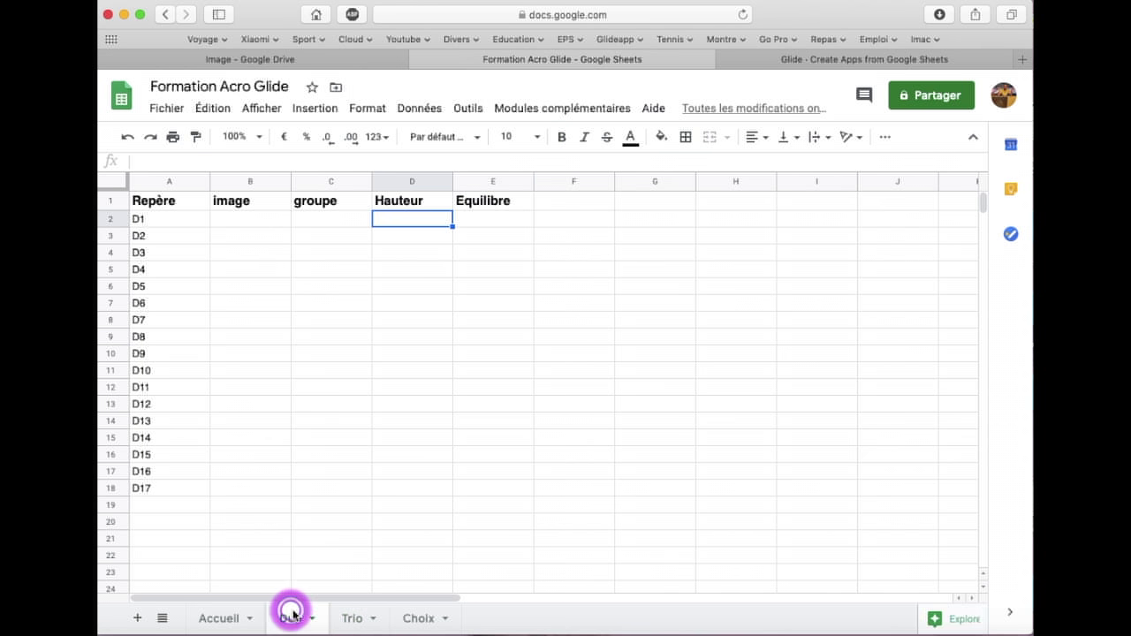
click(353, 619)
click(294, 616)
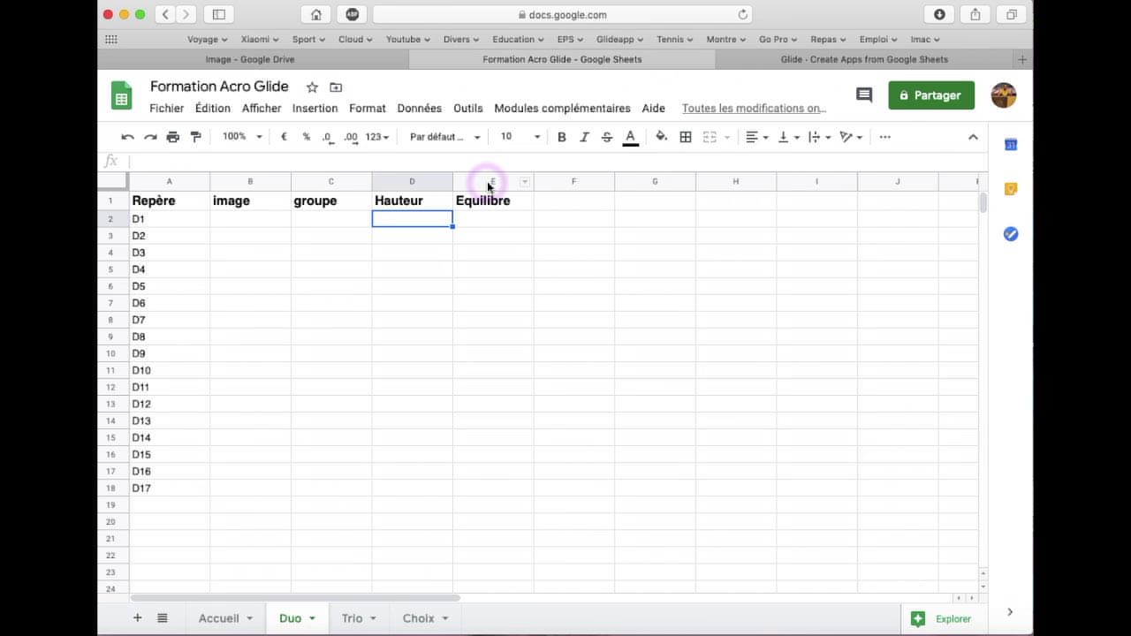
Insert a column before Equilibre and head the new columns pts H (E1) and Pts E (G1)
click(488, 183)
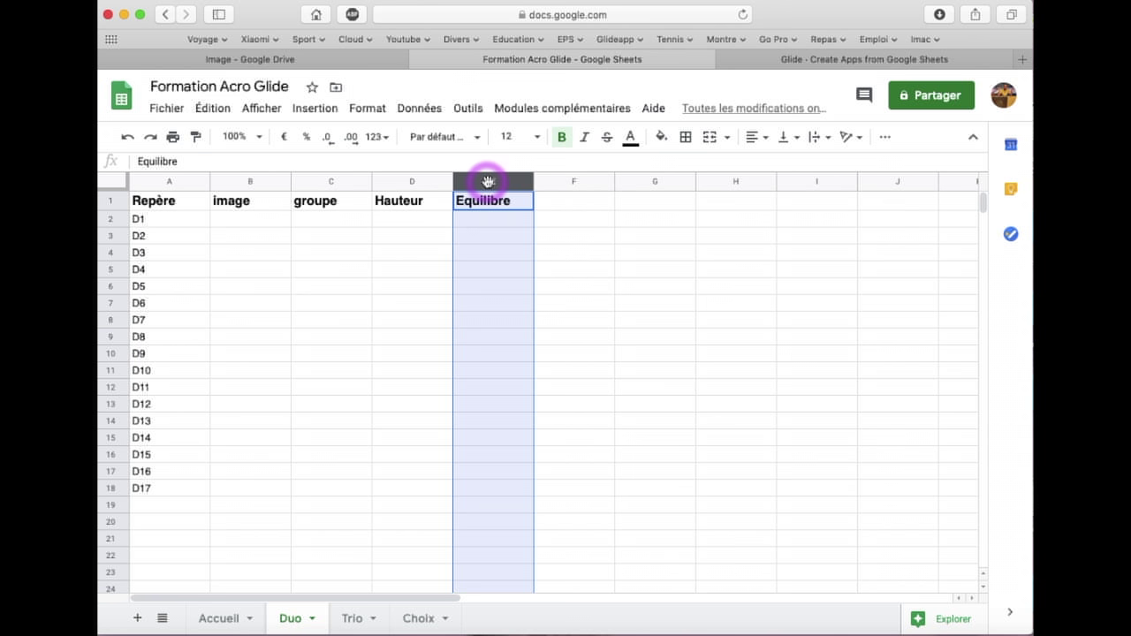
click(488, 181)
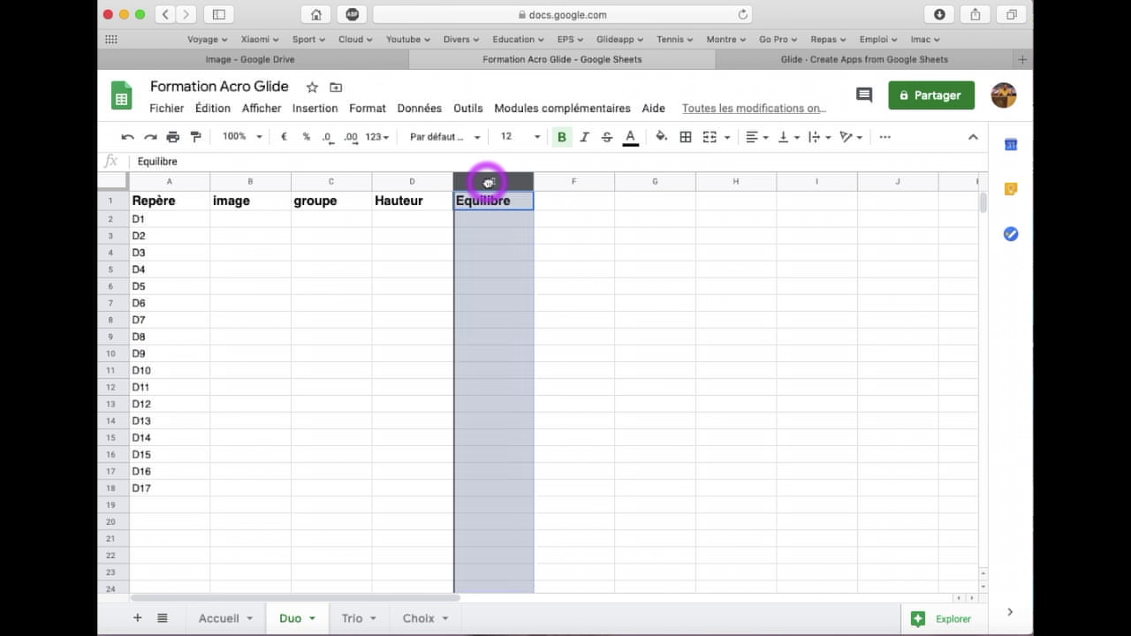
right_click(488, 181)
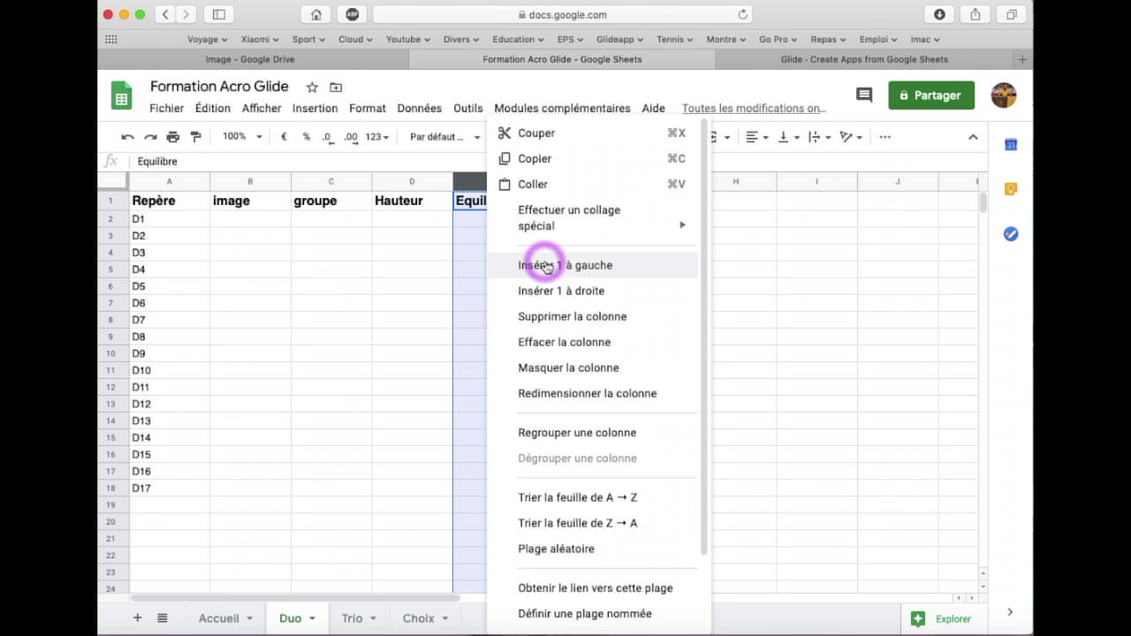
click(545, 267)
click(646, 181)
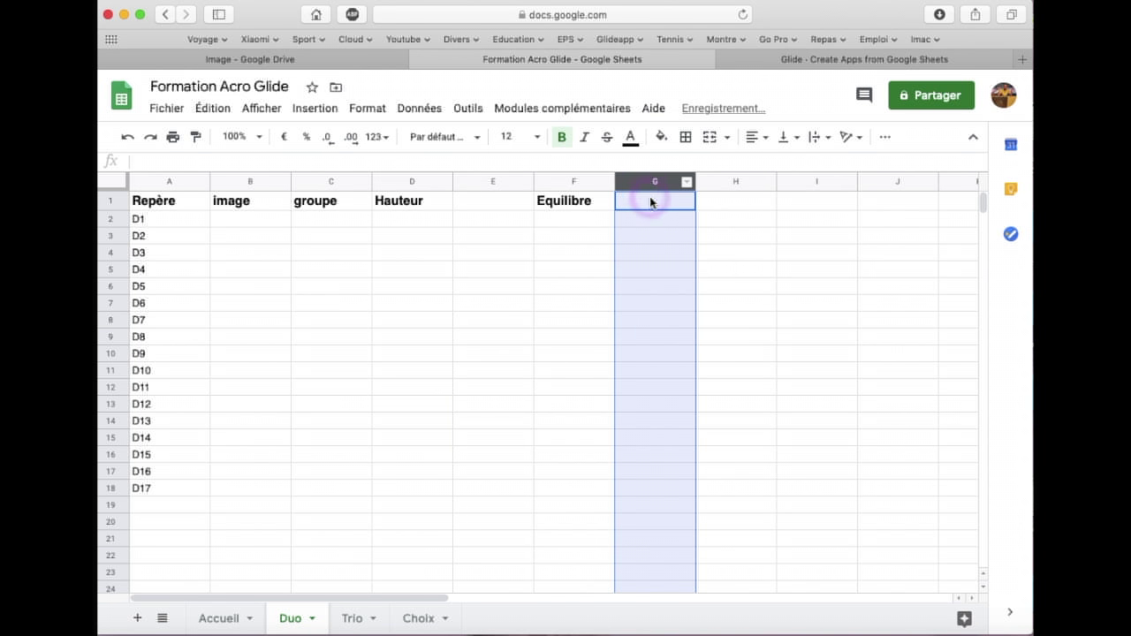
click(497, 200)
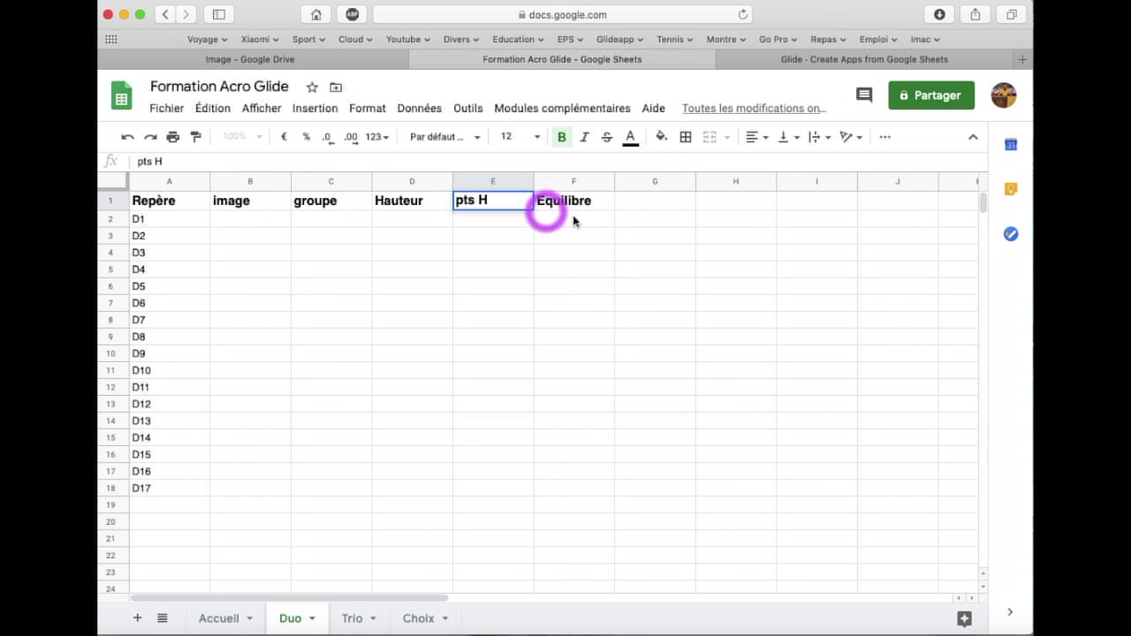
click(642, 209)
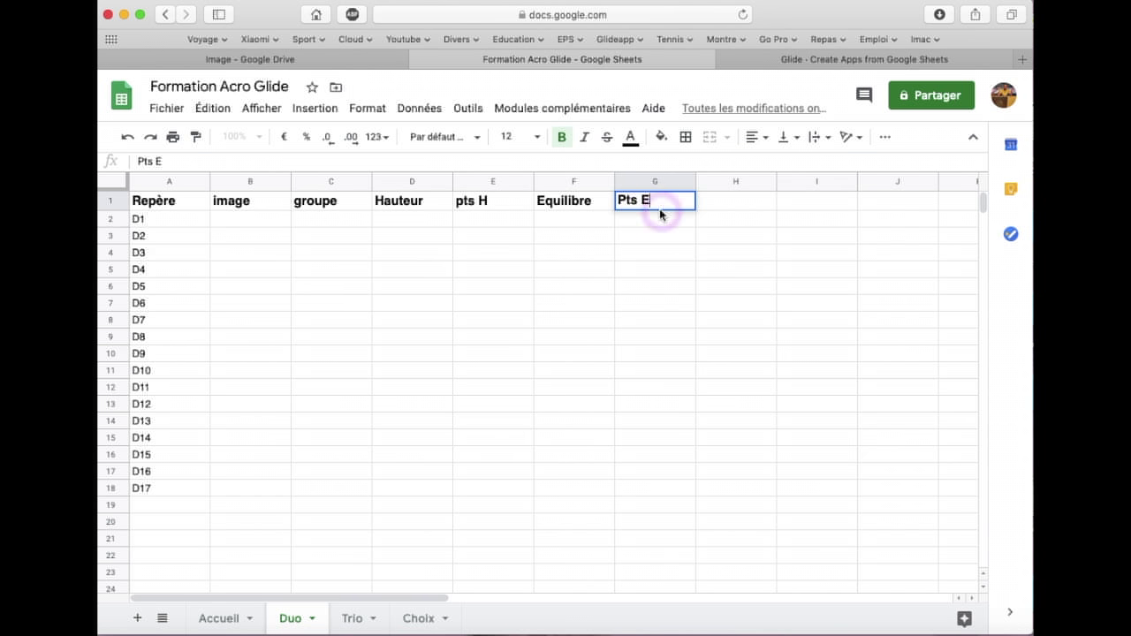
click(506, 222)
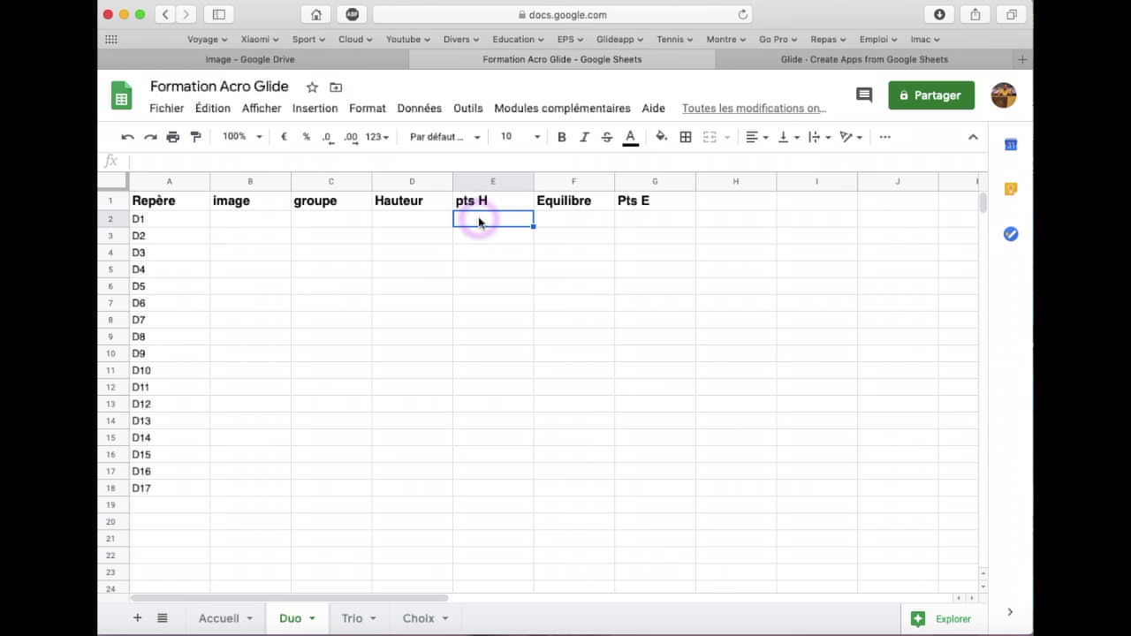
text(=if)
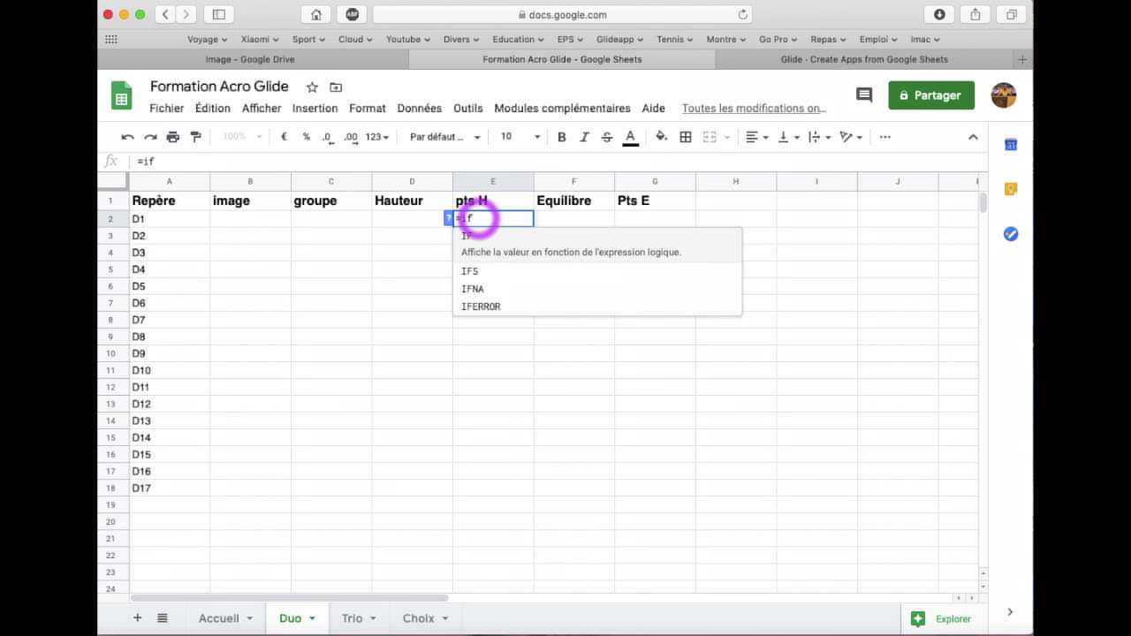
text(()
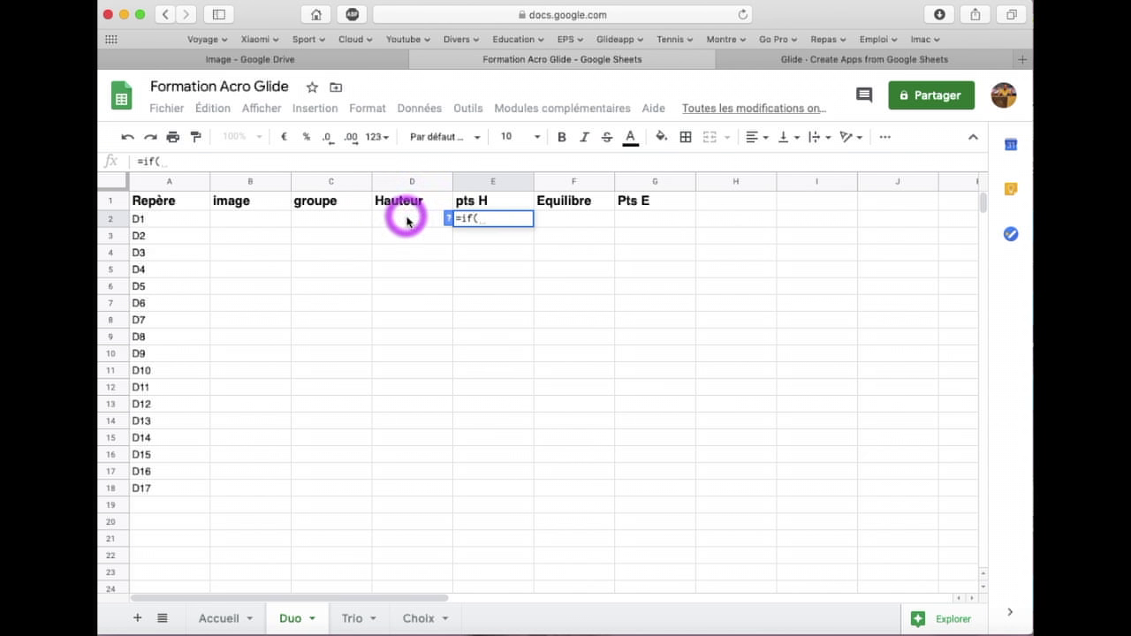
click(407, 221)
text(=")
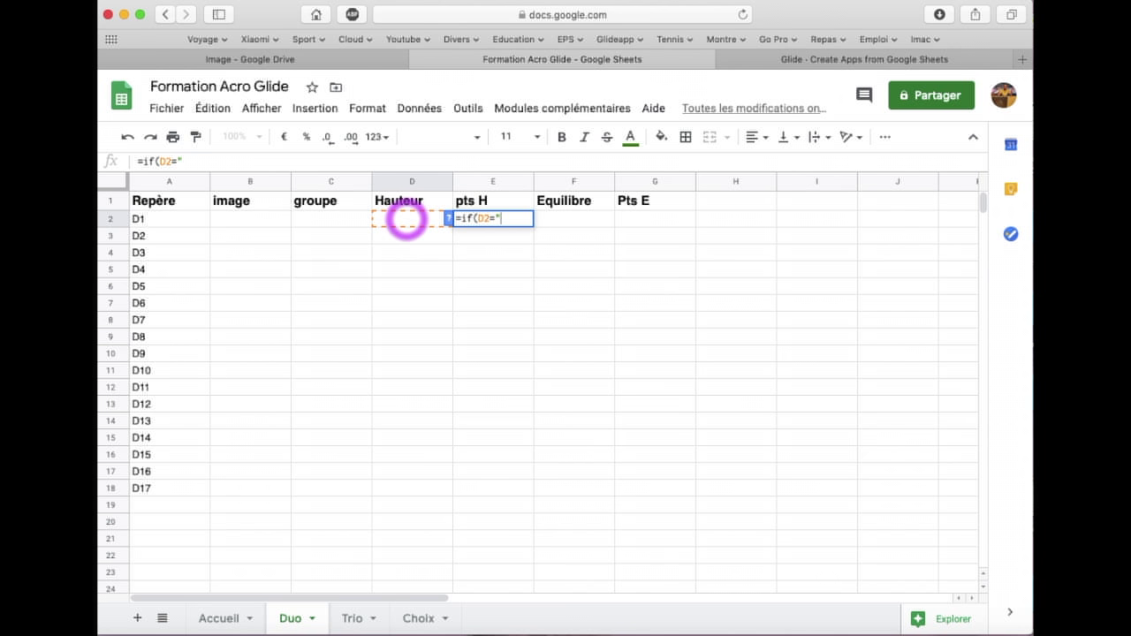
key(BackSpace)
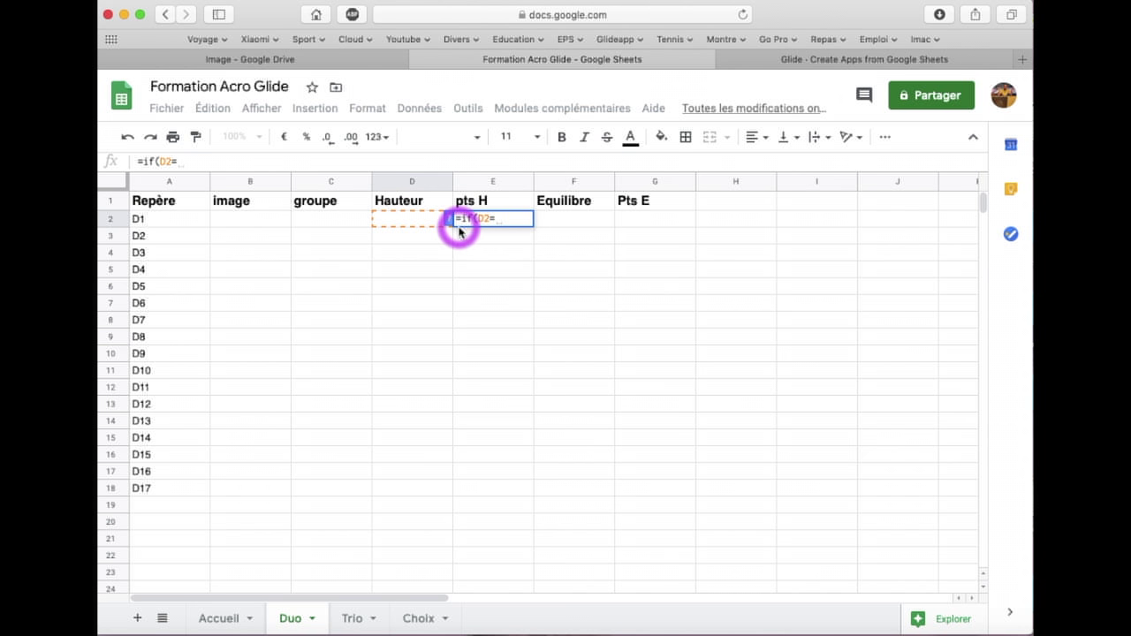
click(419, 617)
click(146, 219)
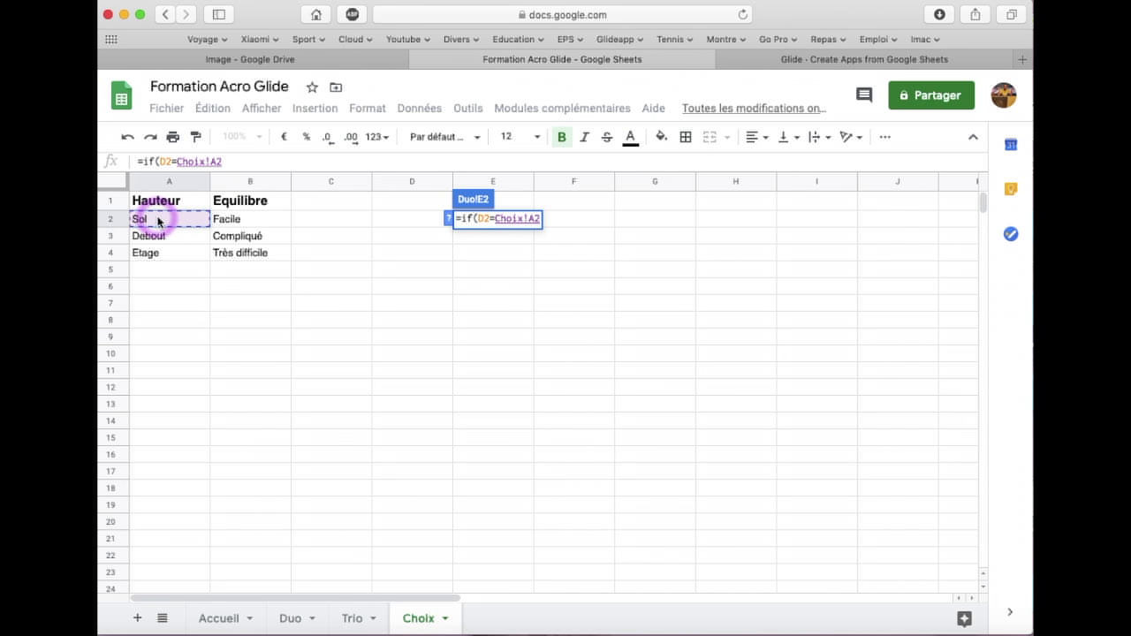
click(231, 167)
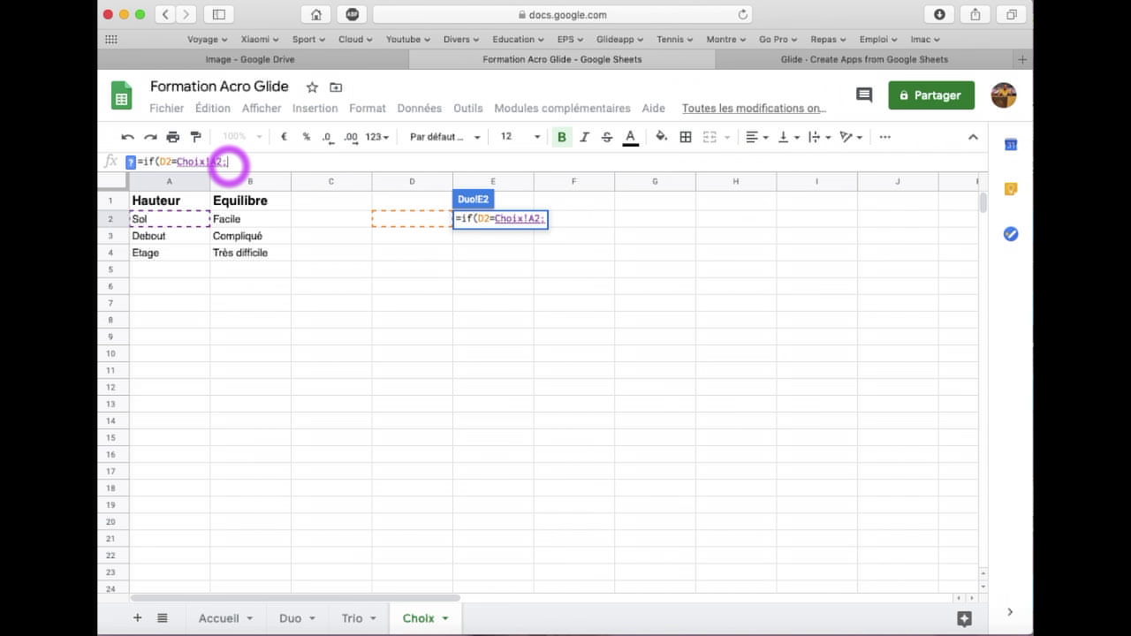
text(1;0)
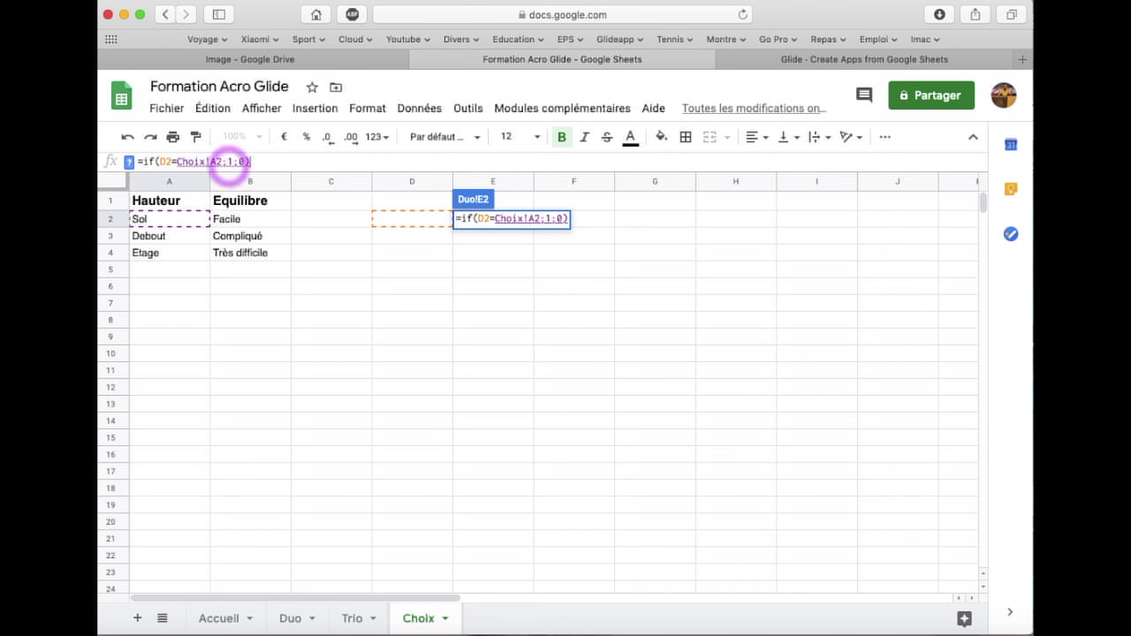
key(Return)
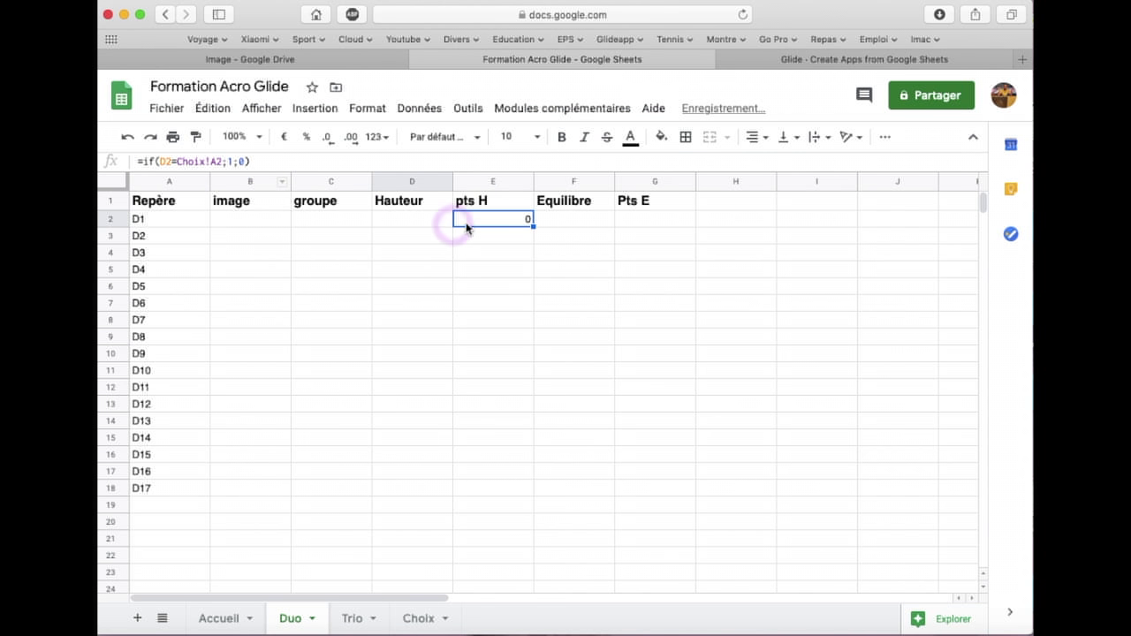
click(428, 223)
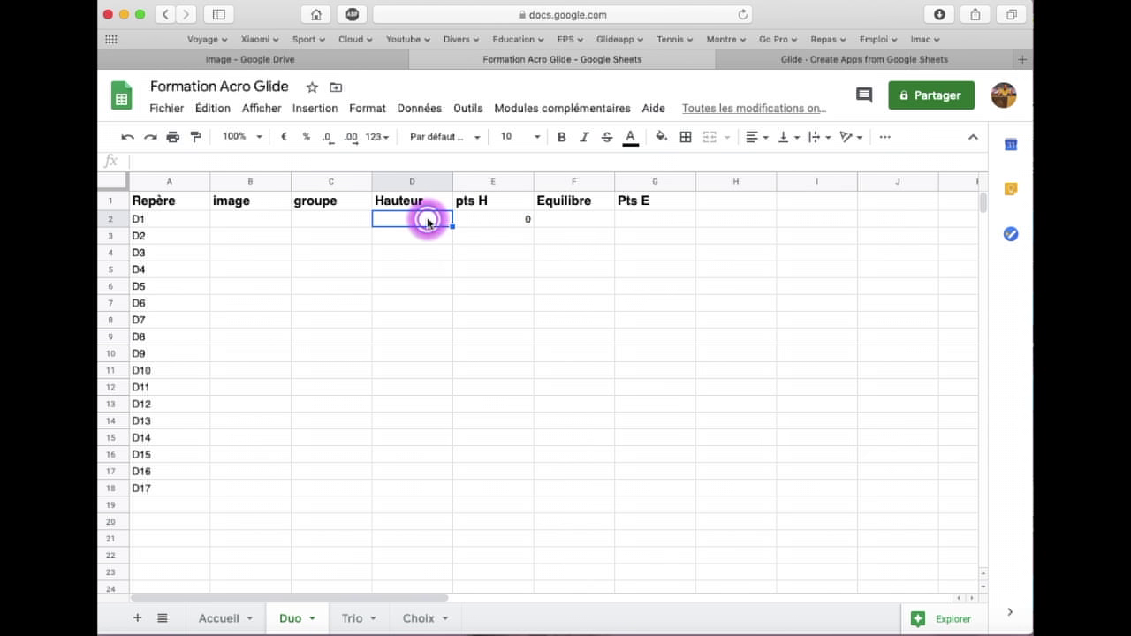
text(Sol)
key(Return)
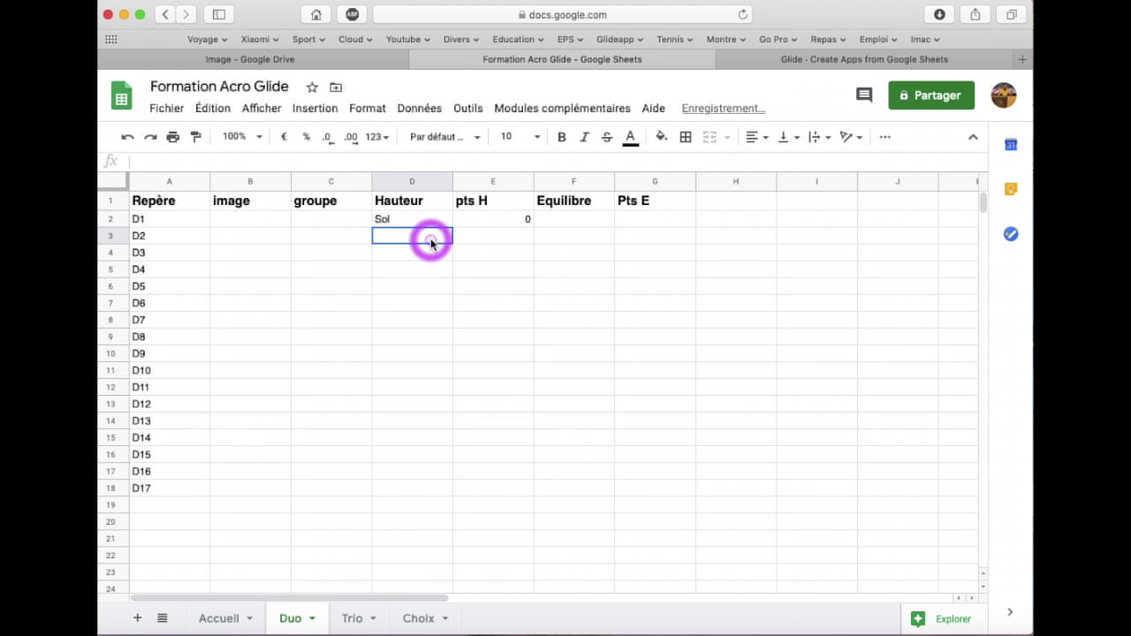
click(419, 220)
key(Delete)
click(506, 221)
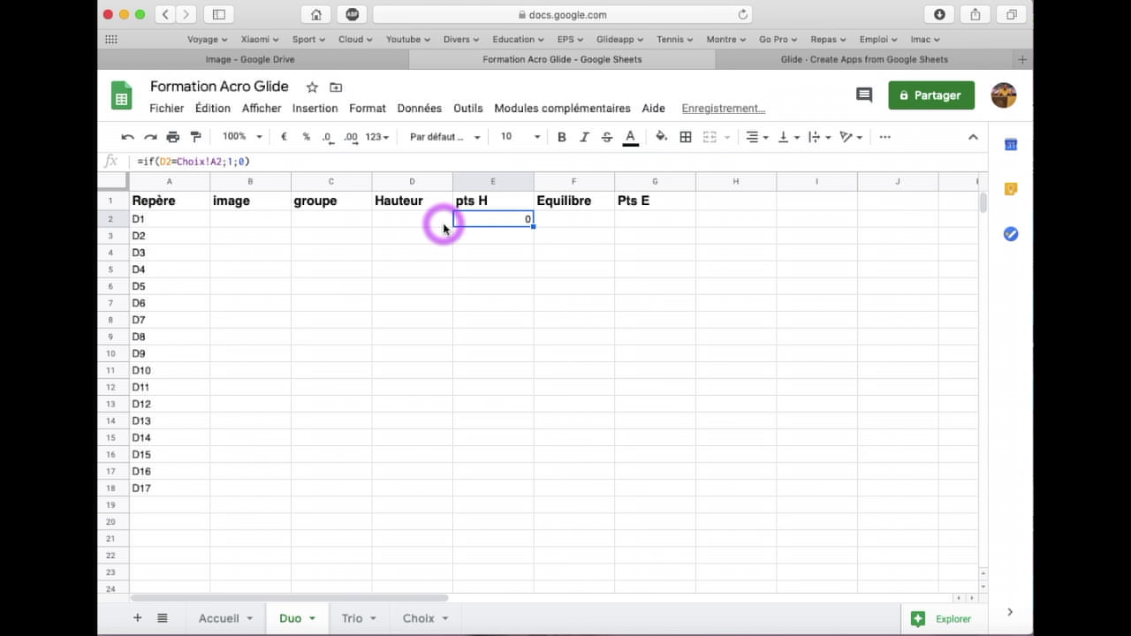
click(247, 161)
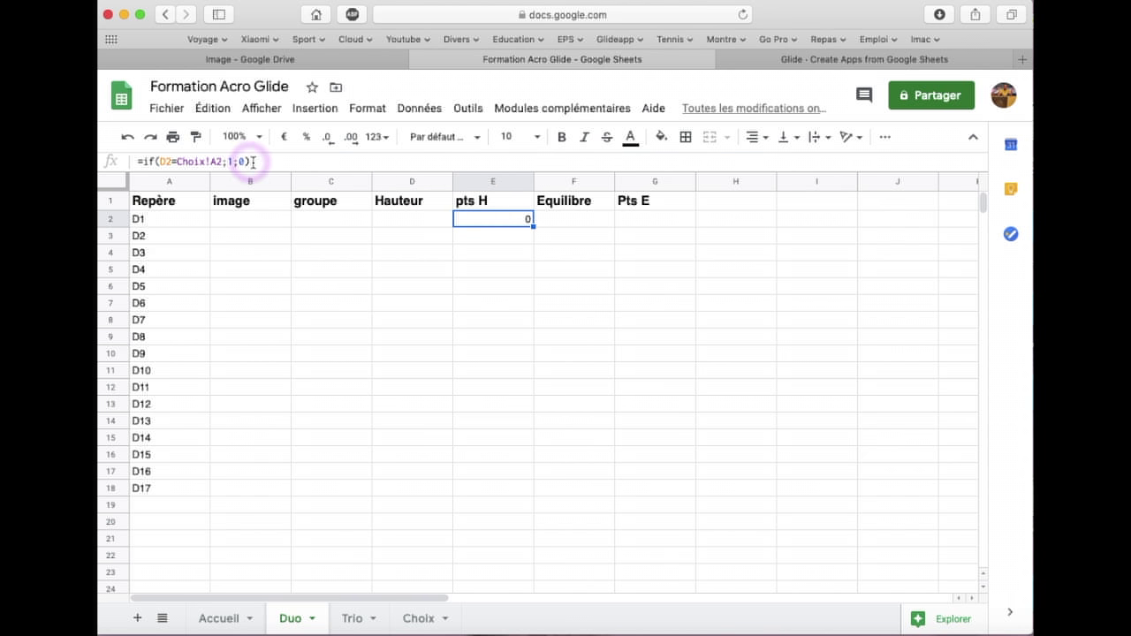
click(257, 162)
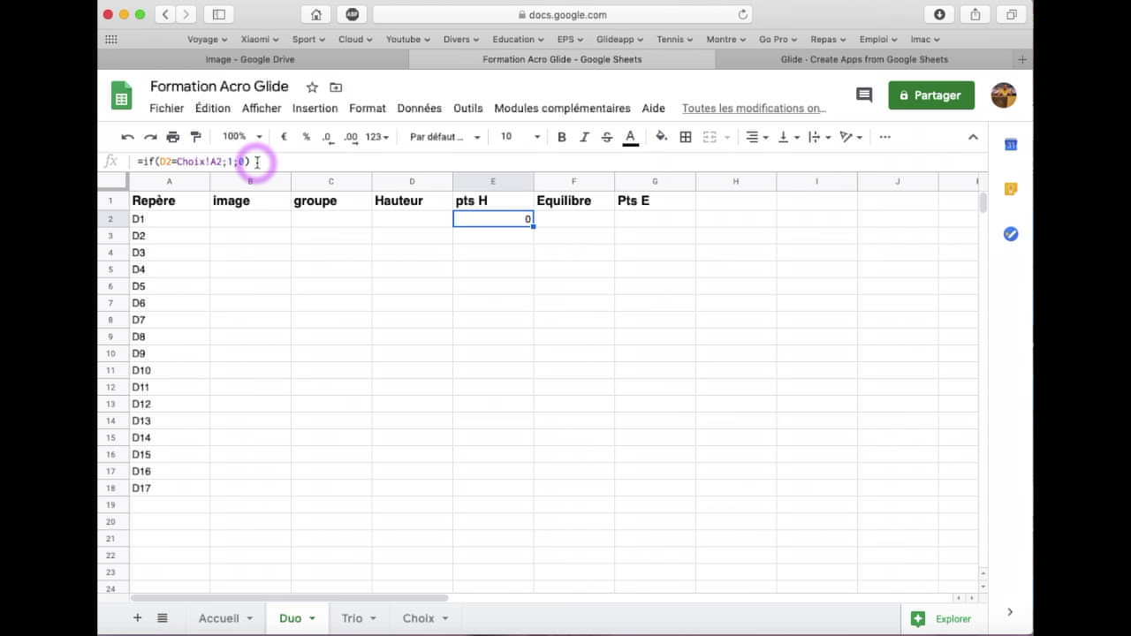
drag(257, 162, 123, 160)
key(super+x)
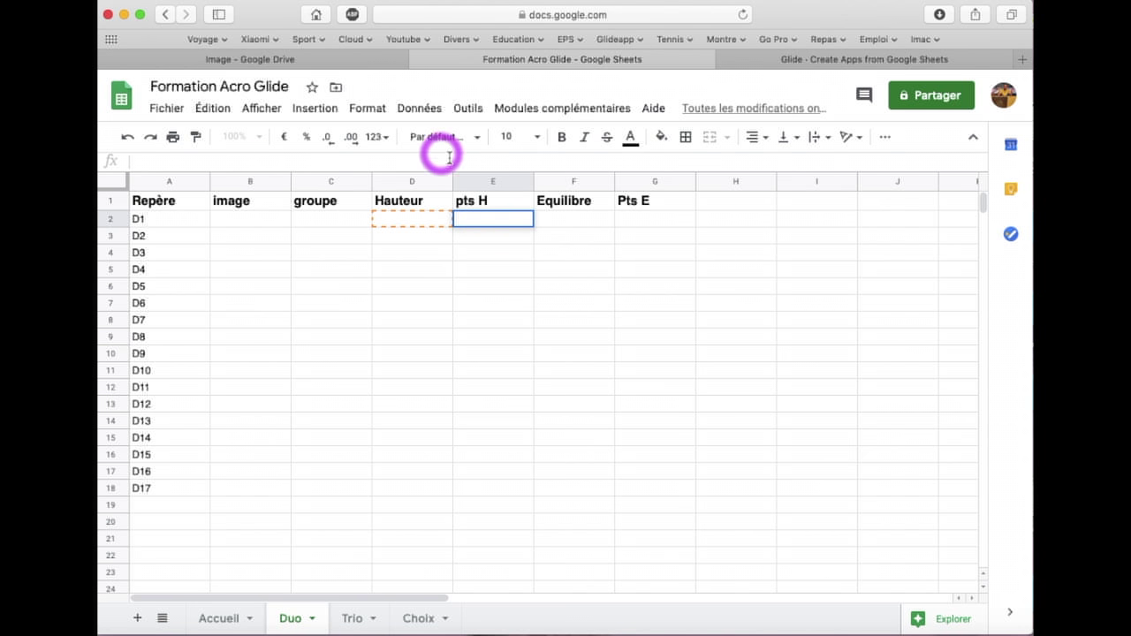
click(492, 180)
Delete the pts H column and the Pts E column, then show the Accueil sheet
right_click(492, 180)
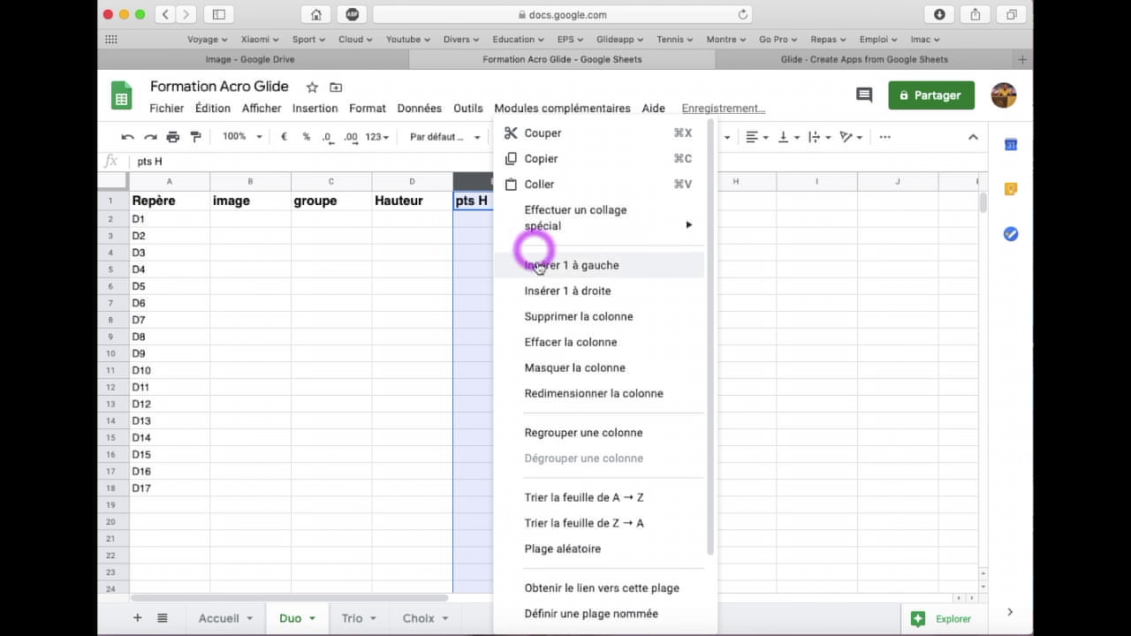
click(534, 315)
click(587, 182)
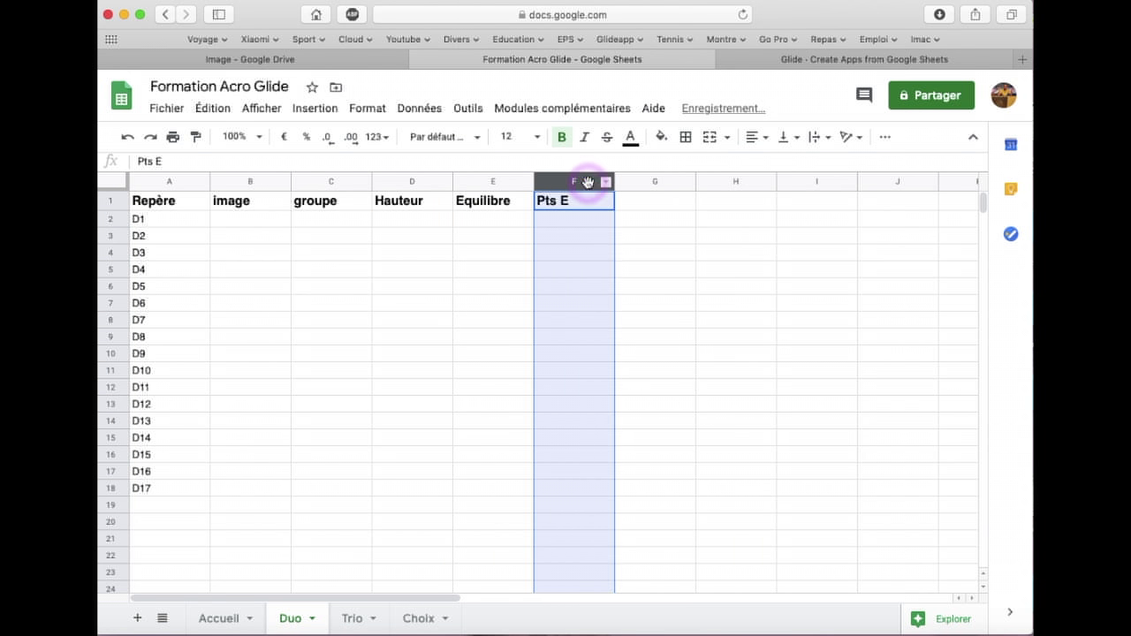
right_click(588, 182)
click(629, 315)
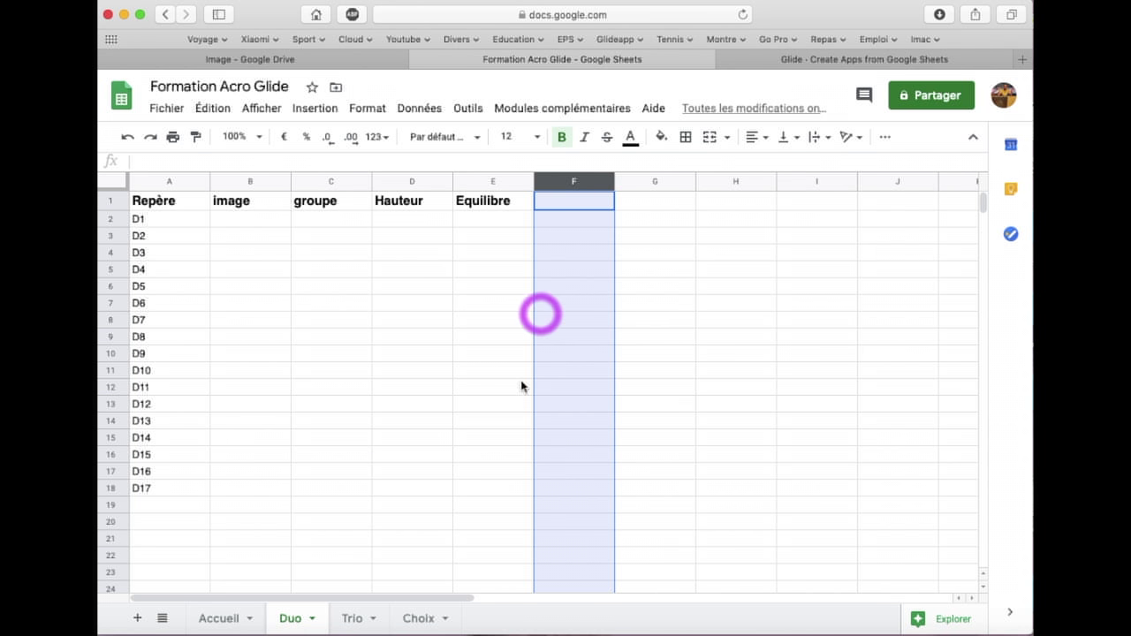
click(228, 616)
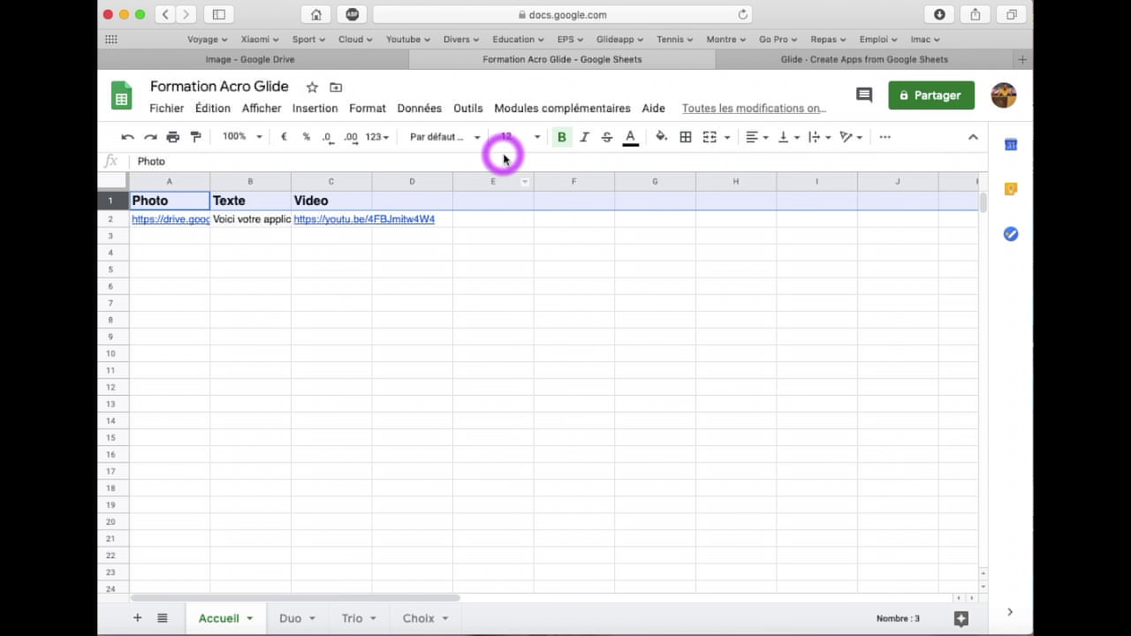
click(840, 66)
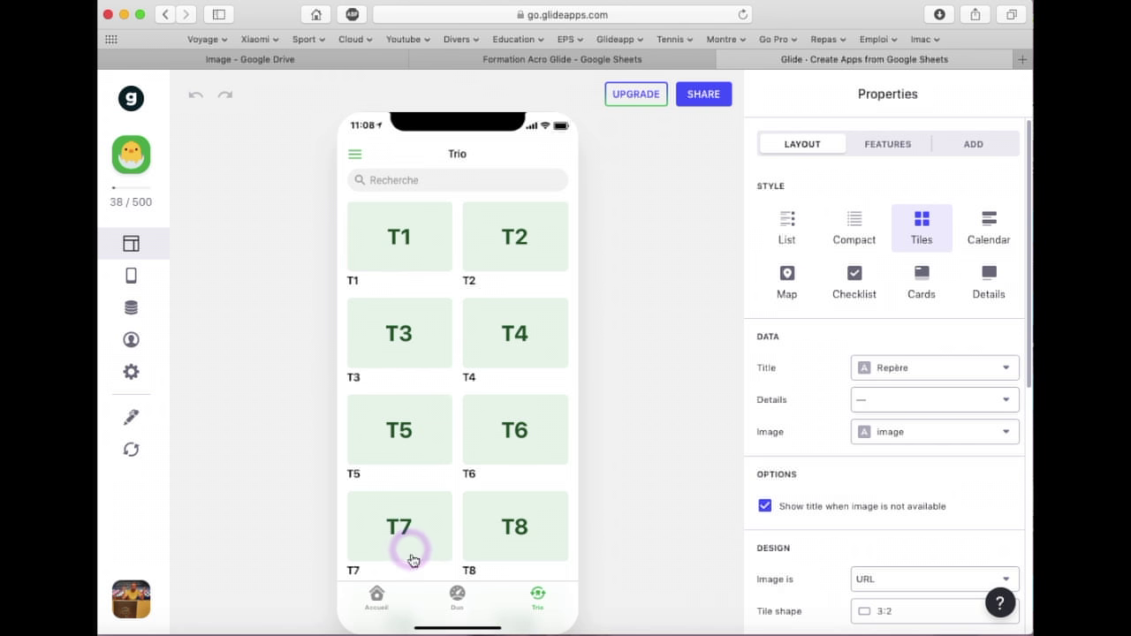
click(458, 592)
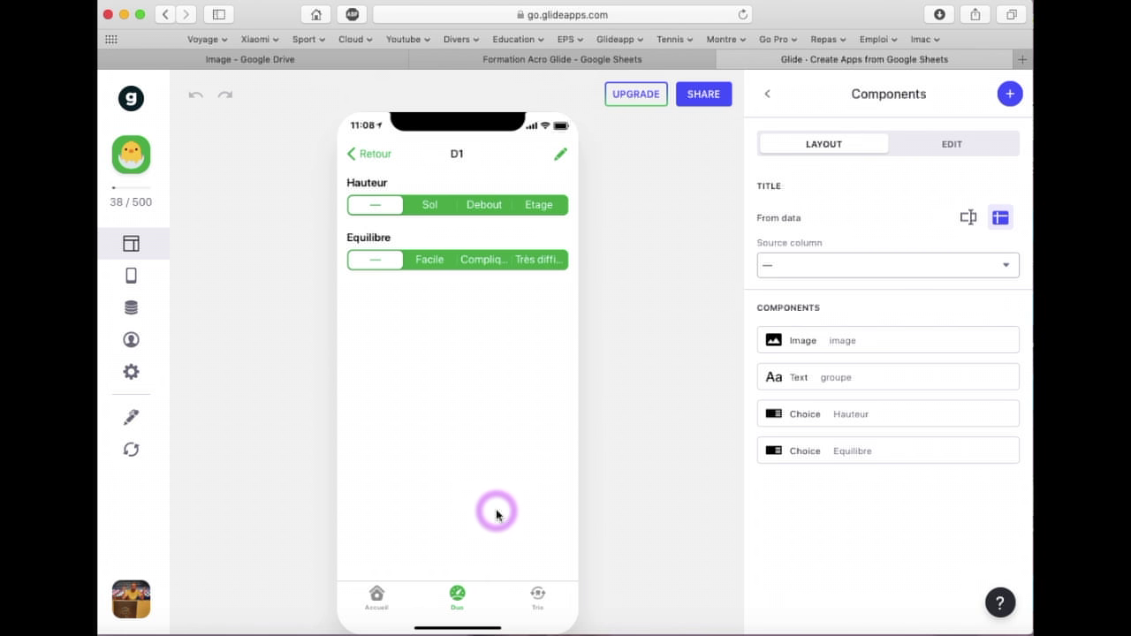
click(604, 64)
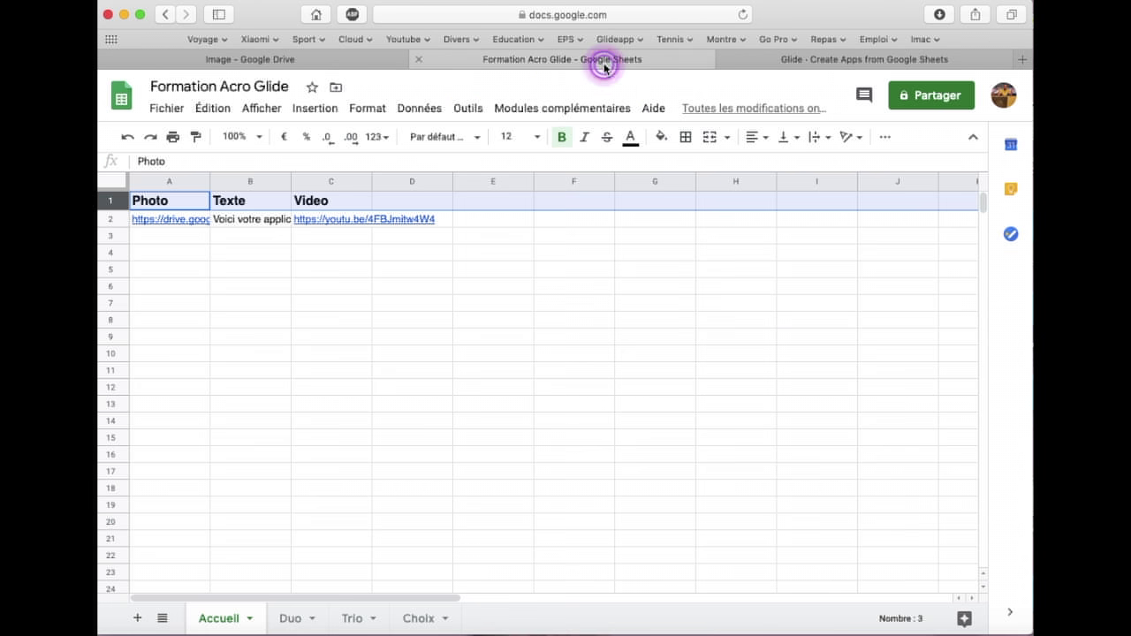
Add a new sheet and rename it Figures
click(352, 620)
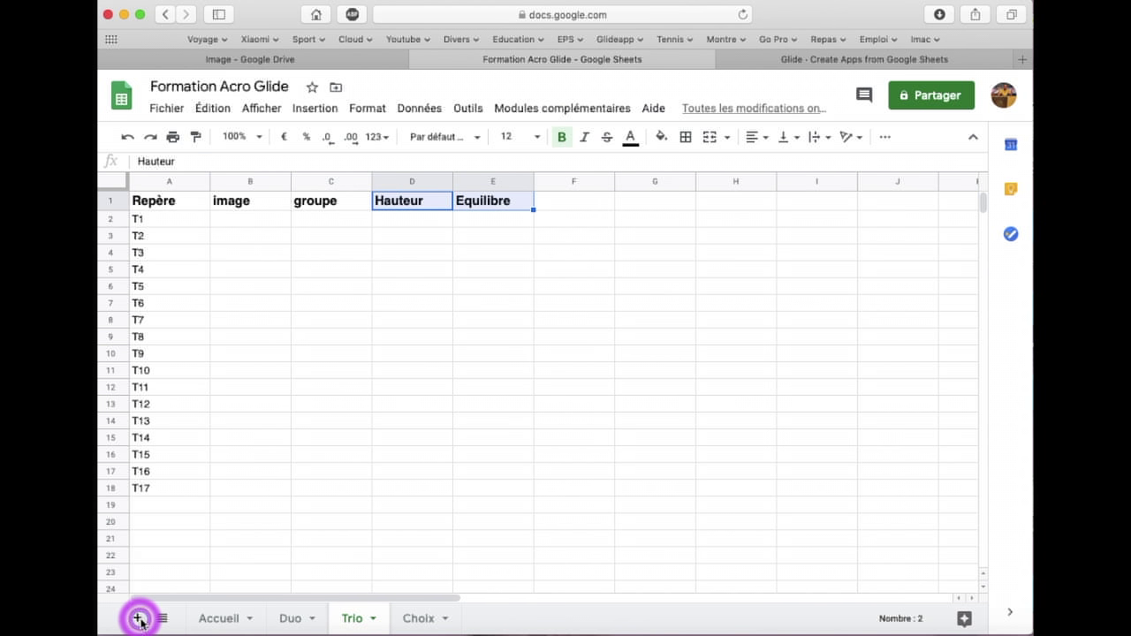
click(139, 619)
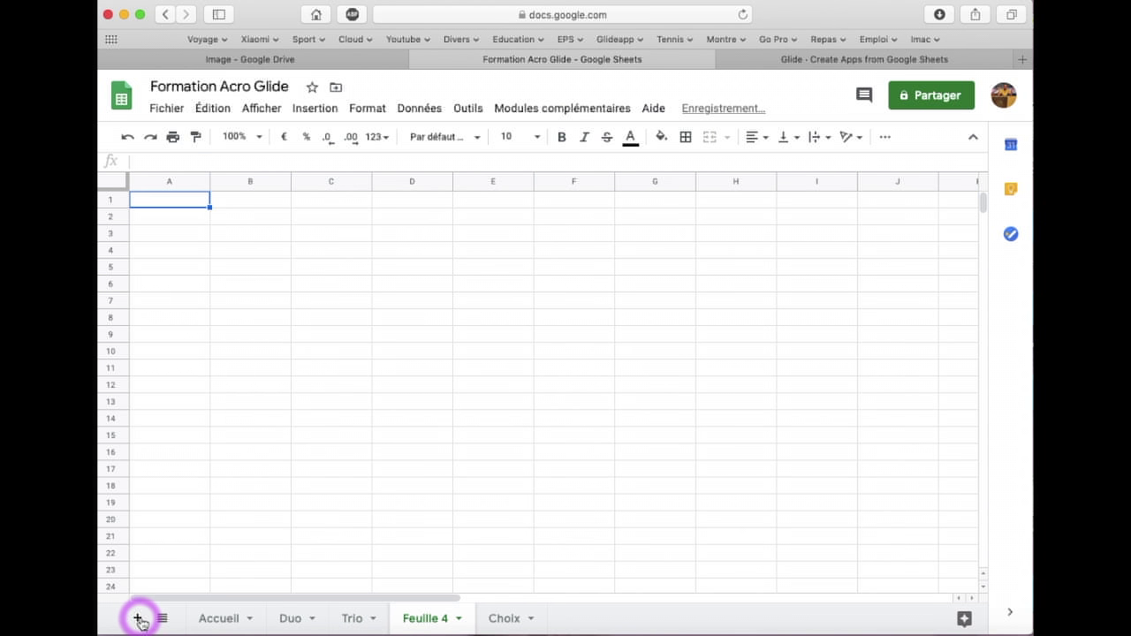
click(456, 621)
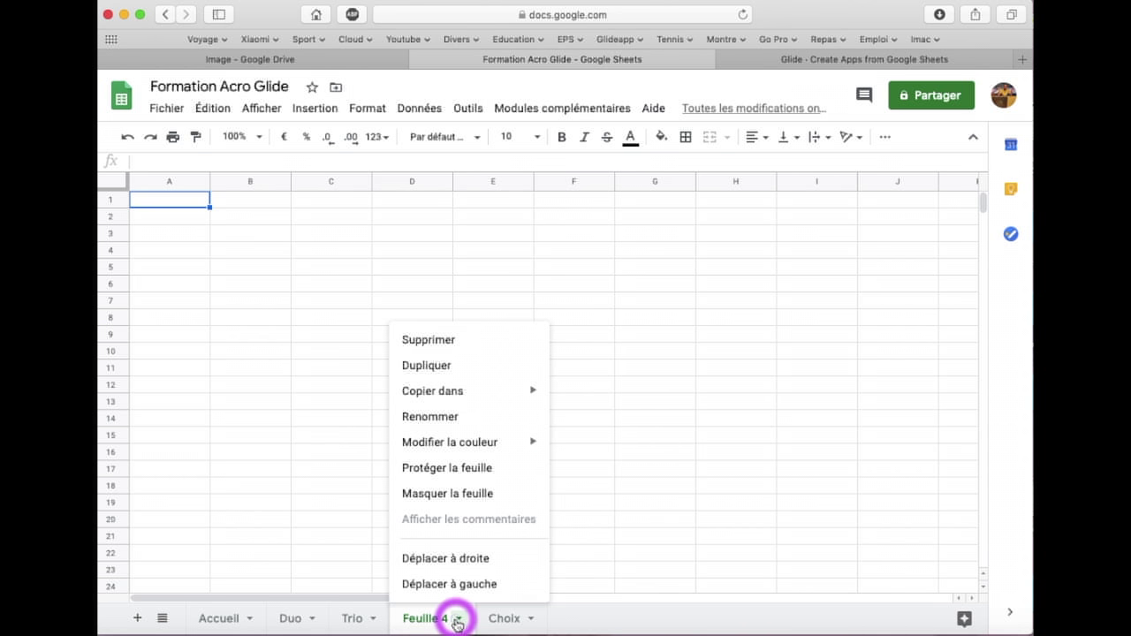
click(439, 417)
text(Figures)
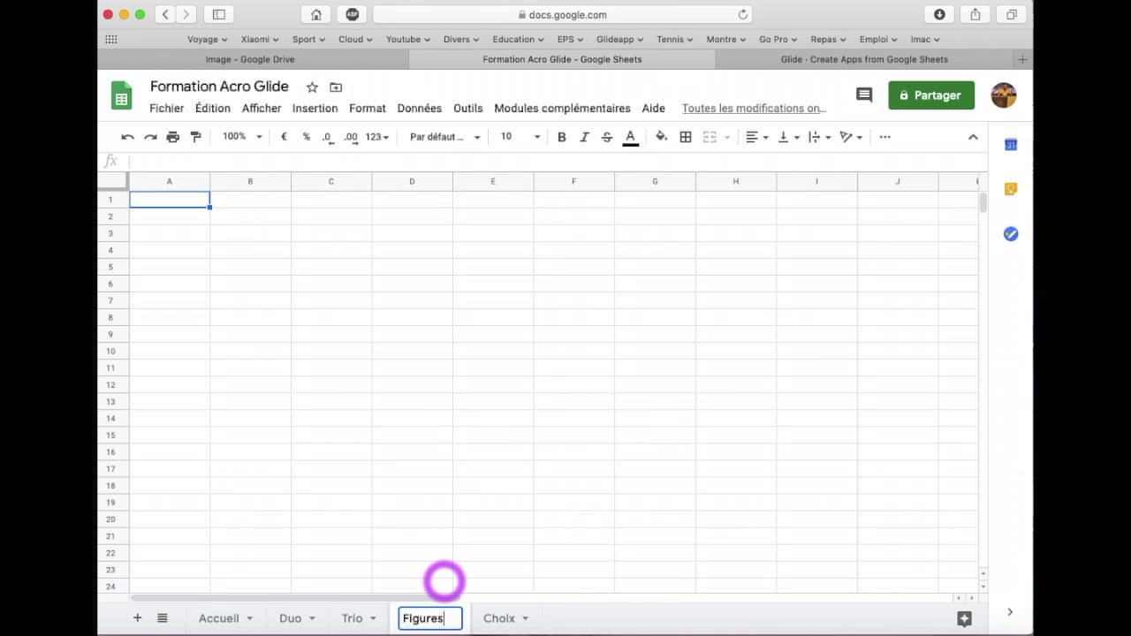
click(438, 573)
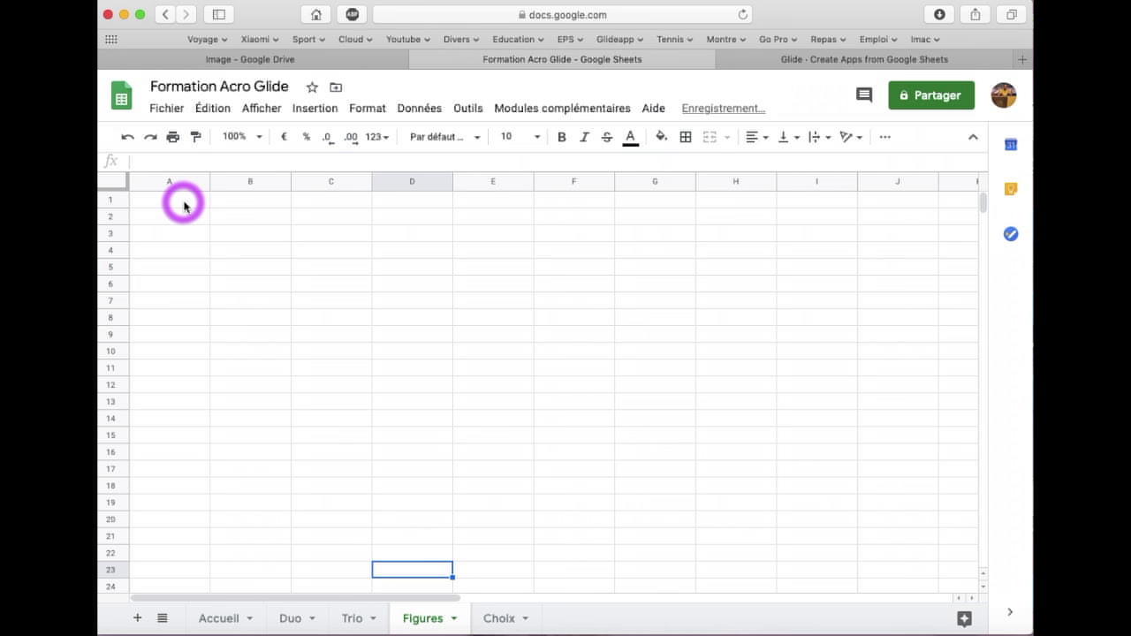
Enter the headers Figures in A1 and Image in B1
click(184, 206)
text(Figures)
click(241, 204)
text(Image)
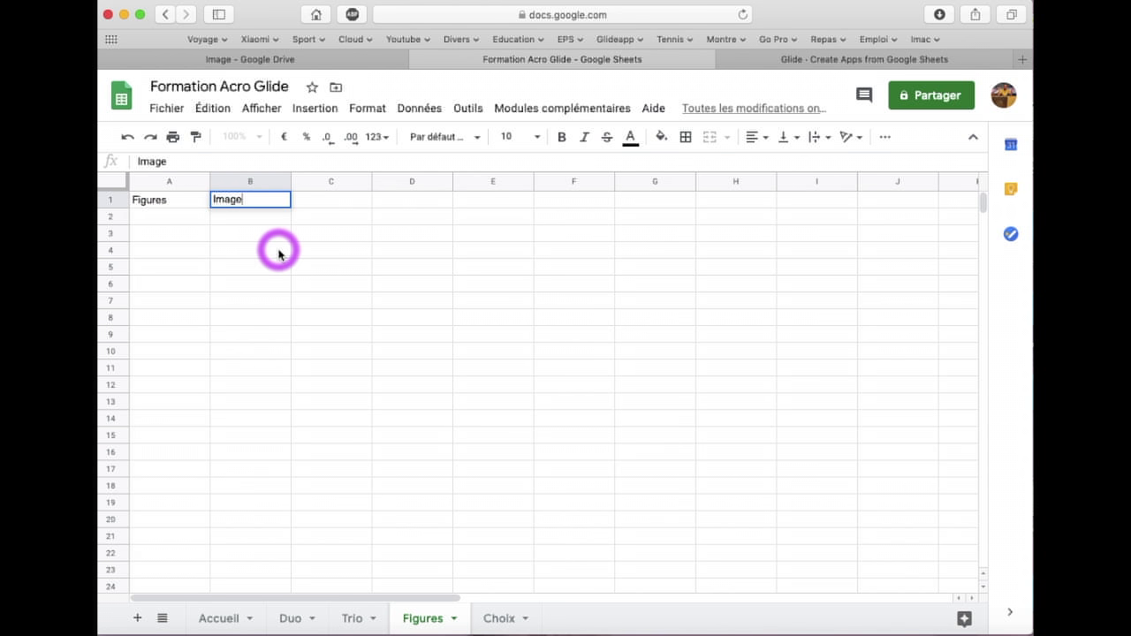
click(276, 248)
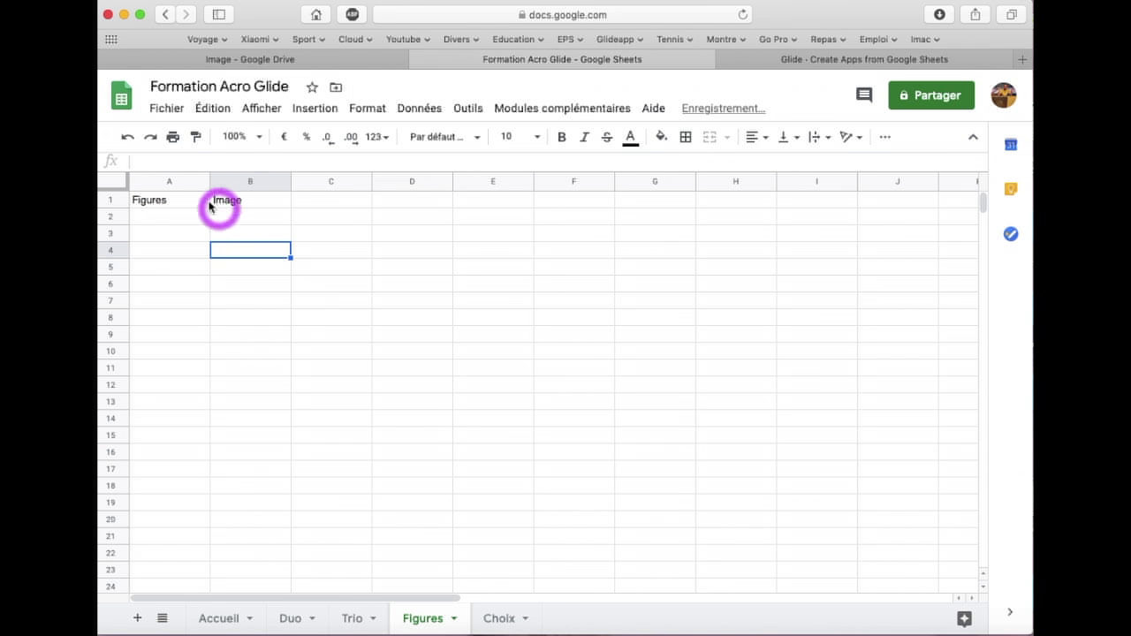
List Duo in A2 and Trio in A3
click(168, 220)
text(Duo)
key(Return)
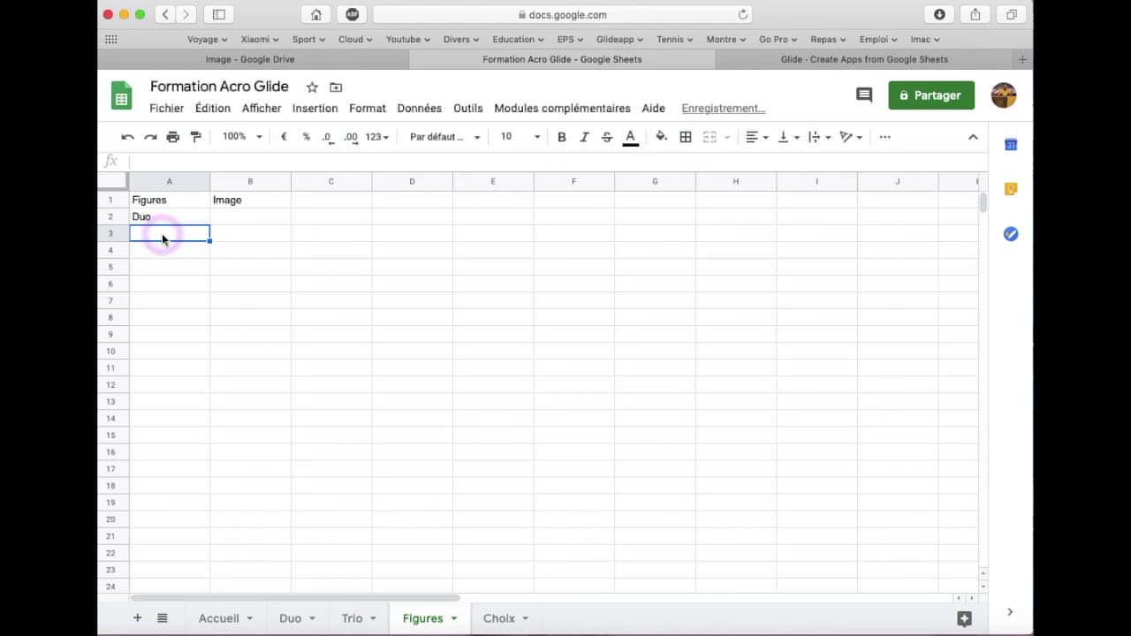
text(Trio)
click(183, 265)
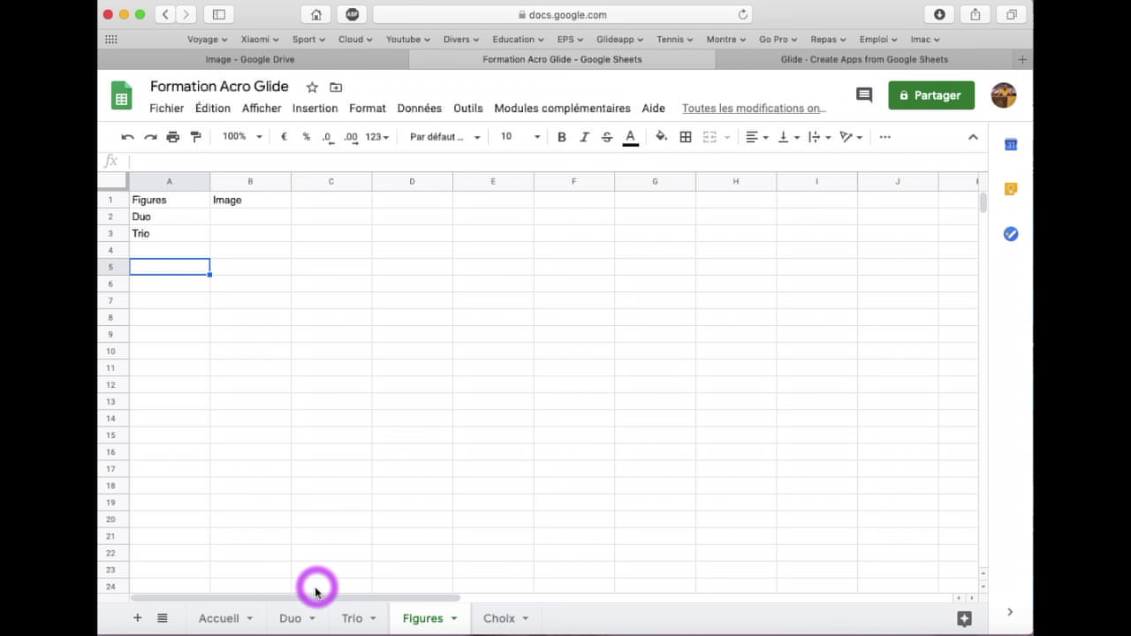
click(295, 618)
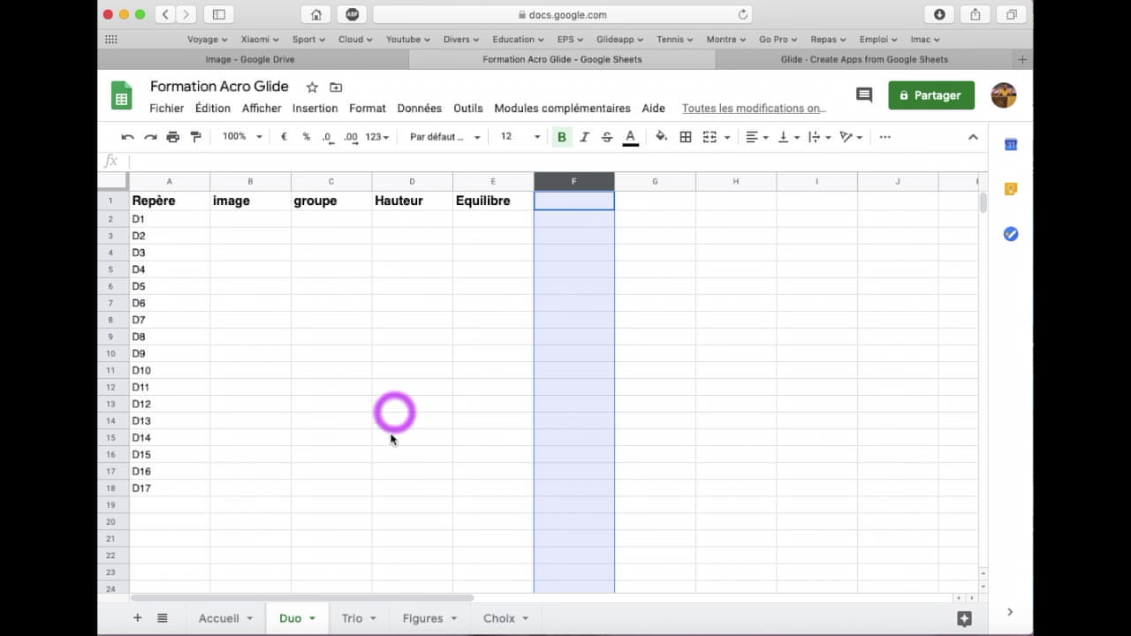
Copy the Figures header from A1 and paste it into F1 on the Duo and Trio sheets
click(569, 203)
text(F)
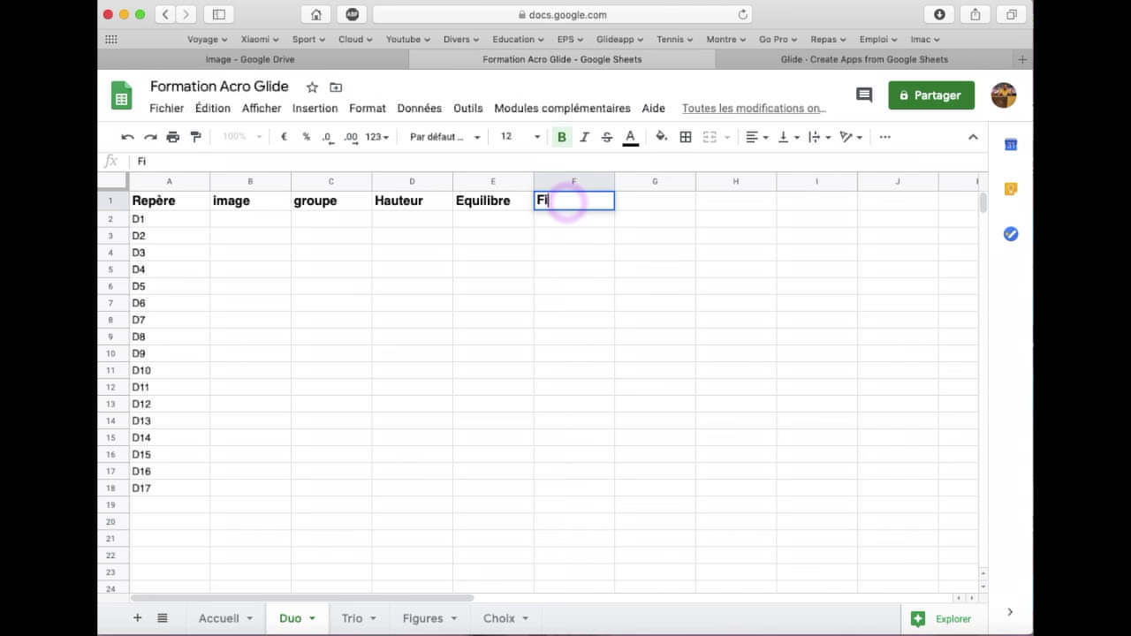
click(425, 618)
click(160, 201)
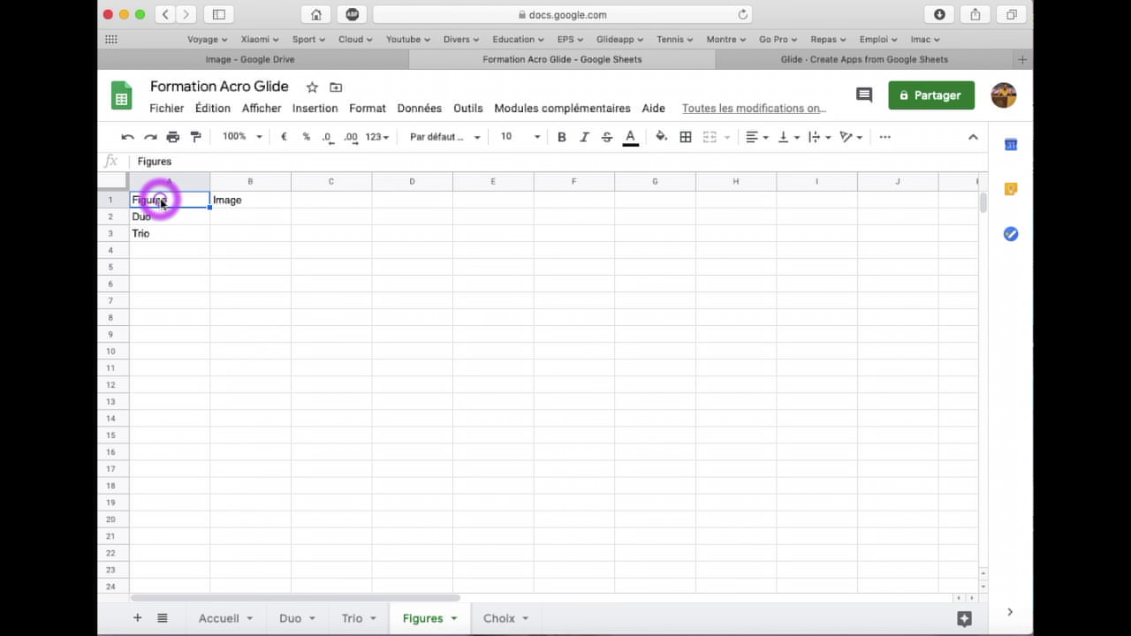
click(292, 618)
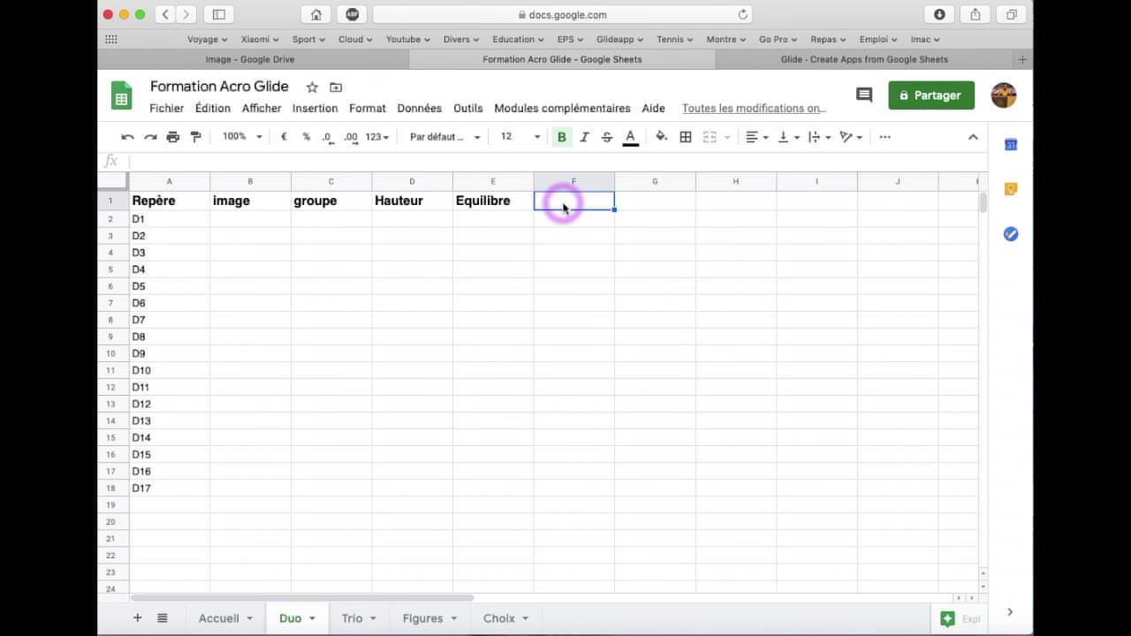
text(Figures)
click(350, 618)
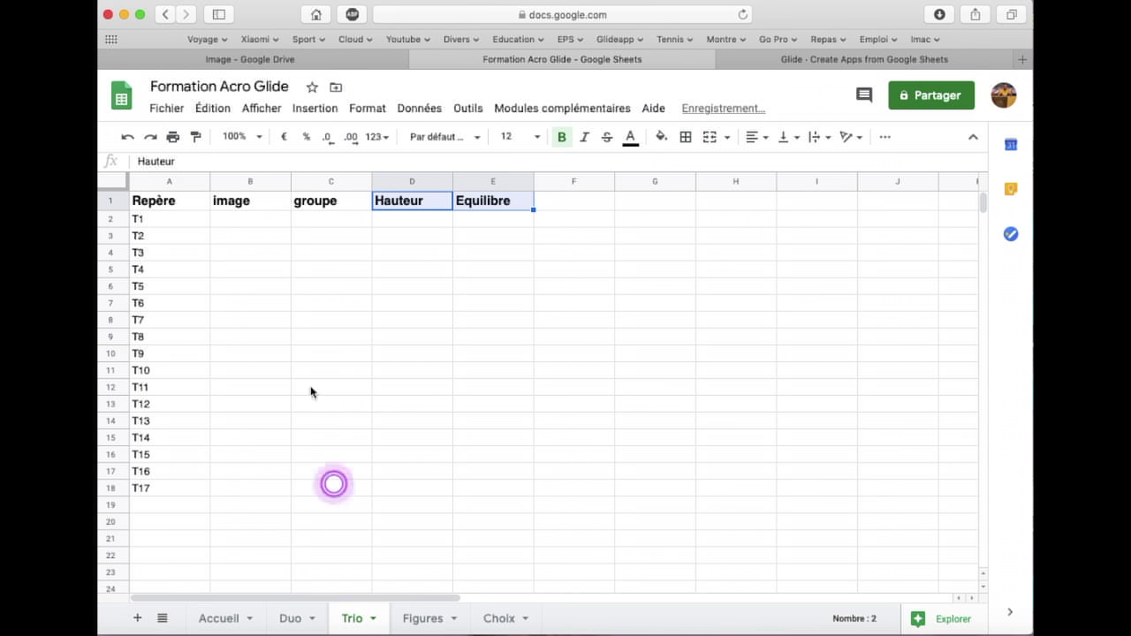
click(560, 203)
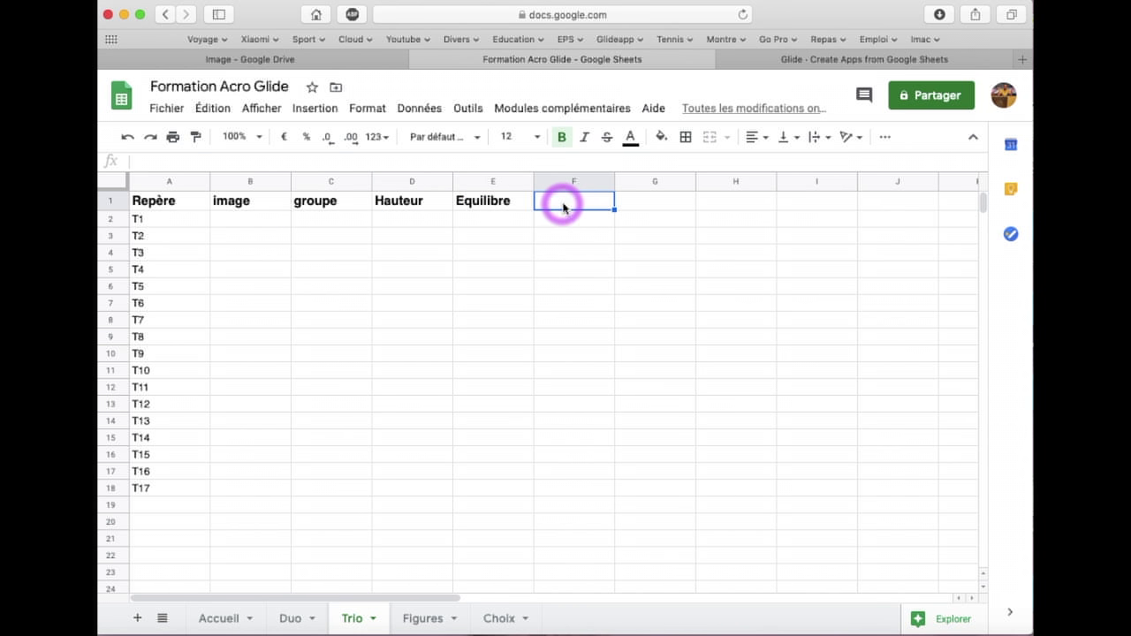
text(Figures)
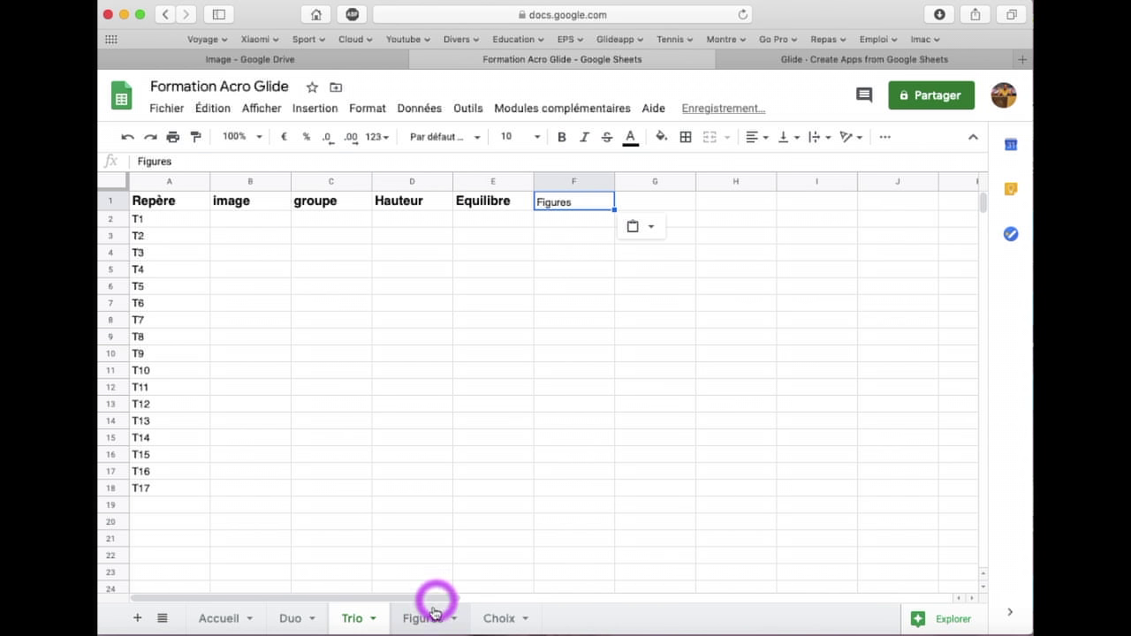
Make the Figures sheet's header row 1 bold
click(424, 617)
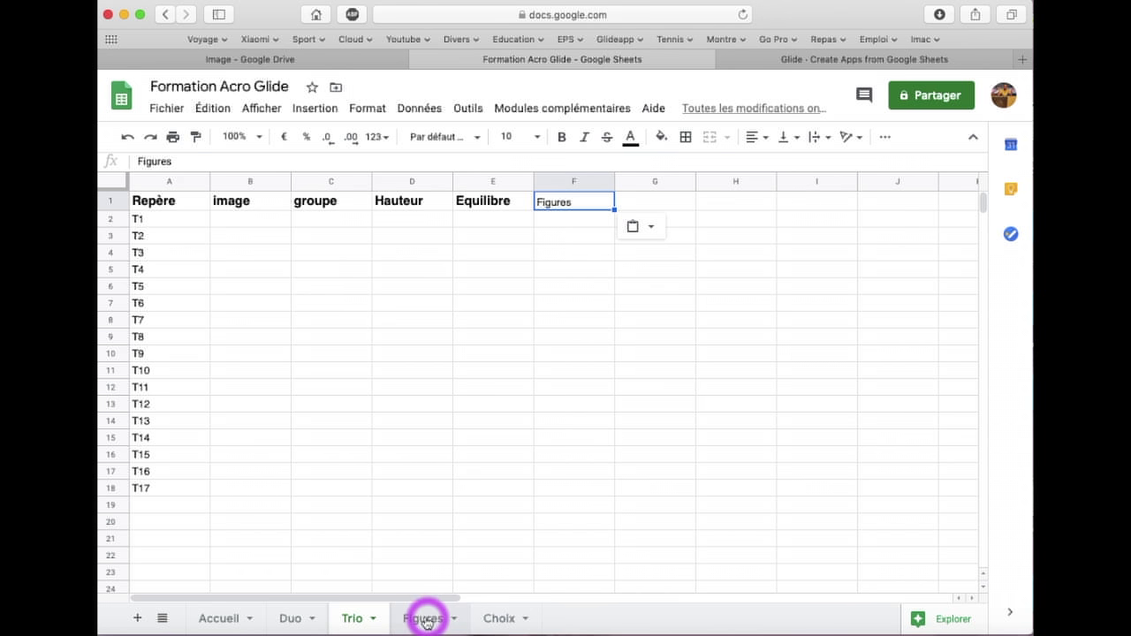
click(113, 200)
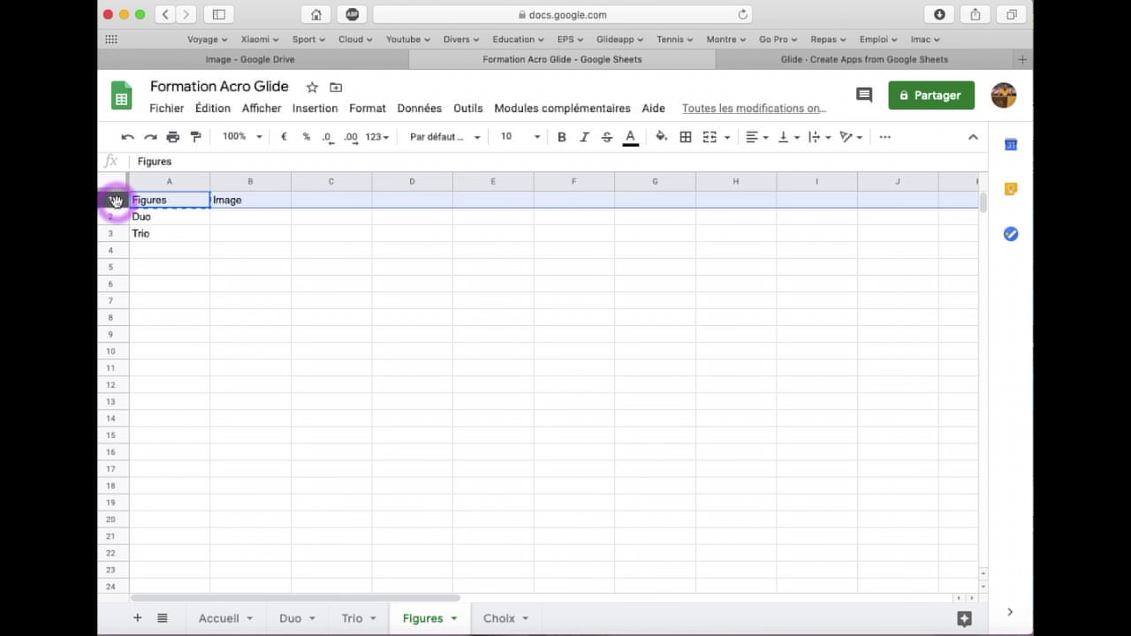
click(560, 139)
click(536, 137)
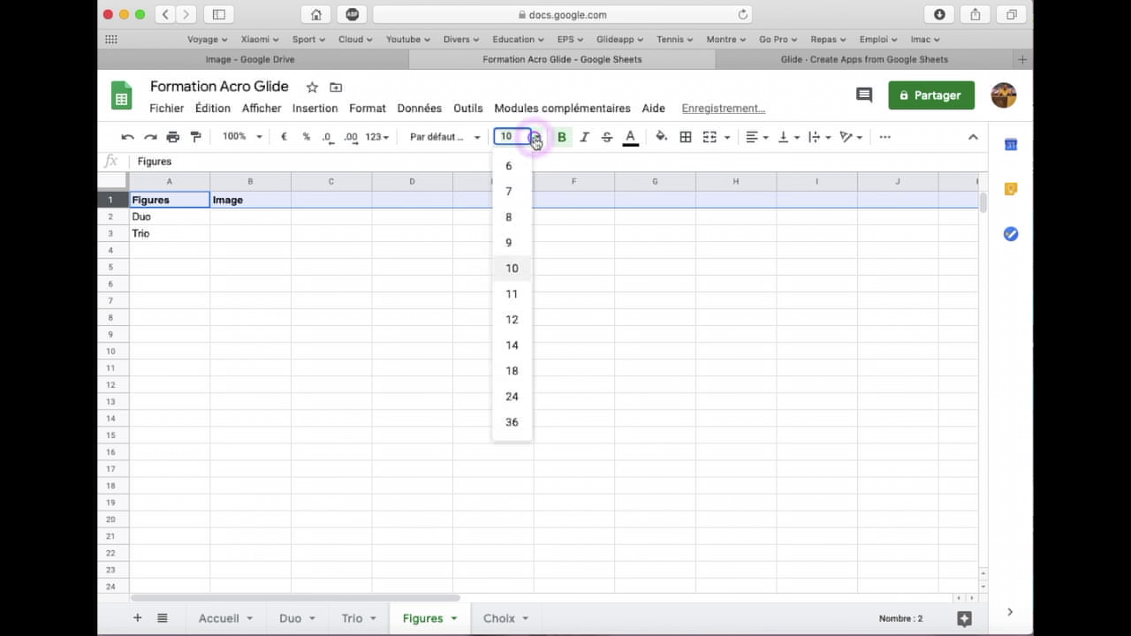
Set the Figures header row to font size 12 and select the Trio entry in A3
click(519, 318)
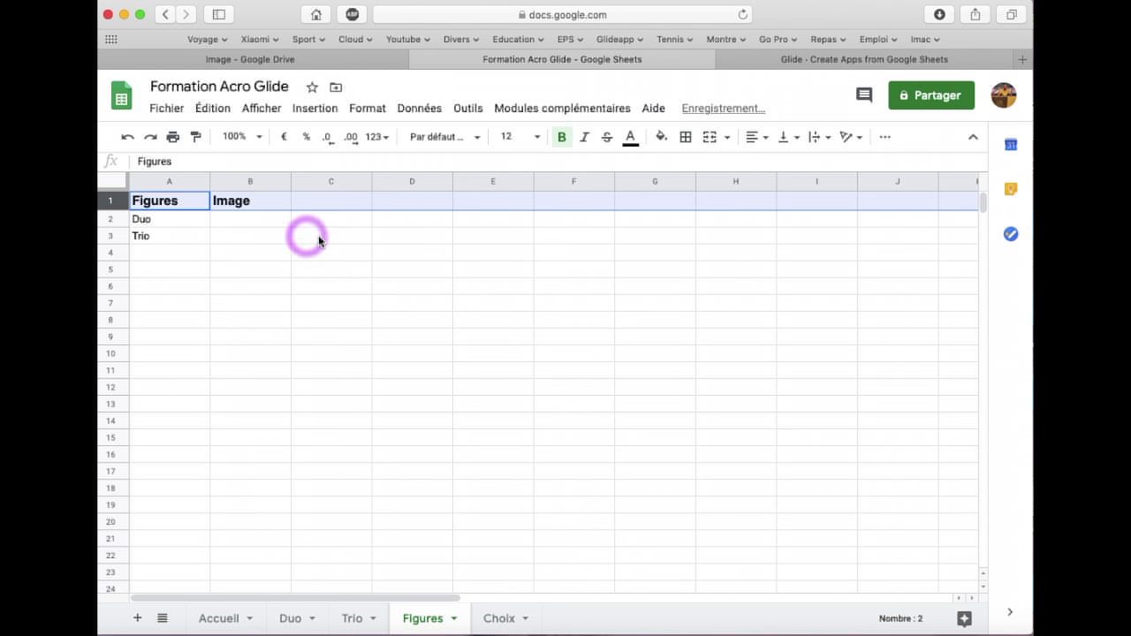
click(176, 222)
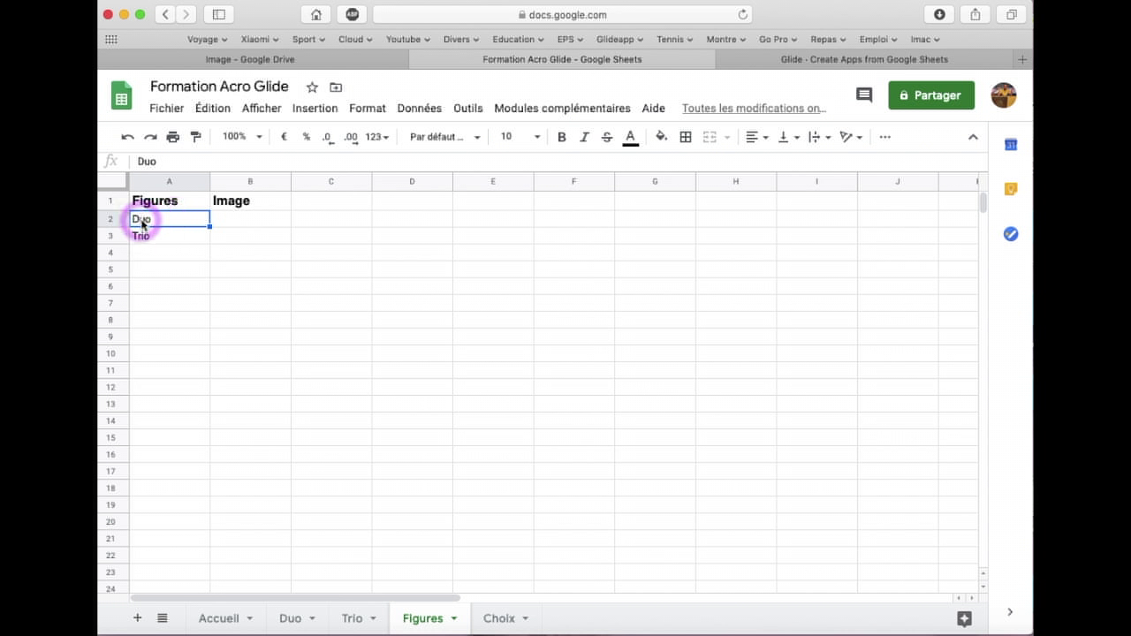
click(166, 163)
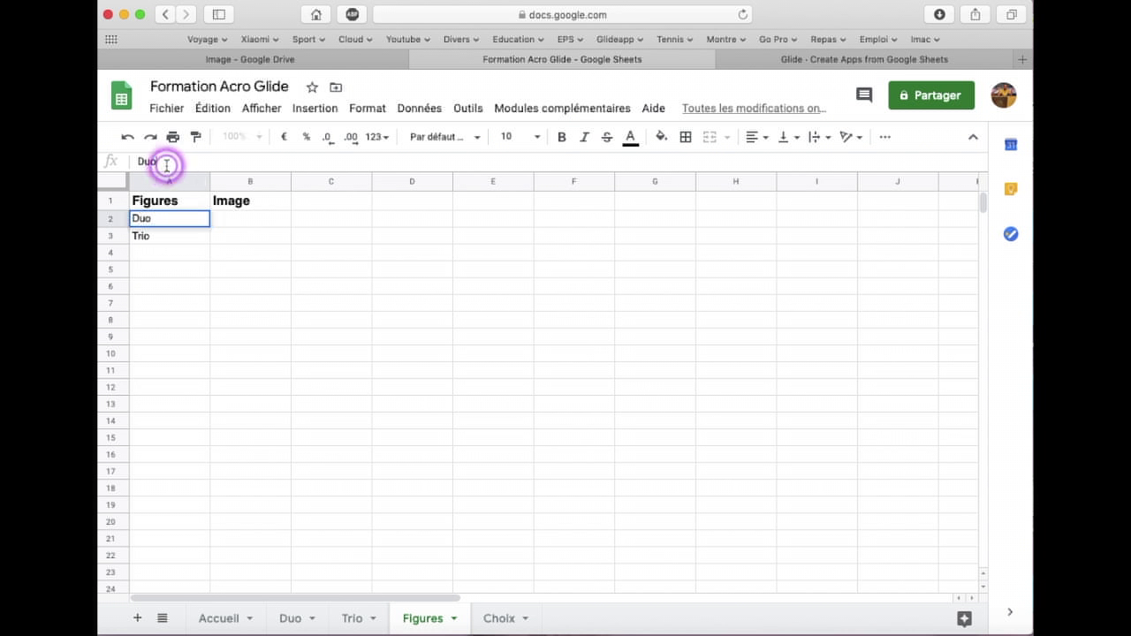
right_click(203, 286)
click(159, 220)
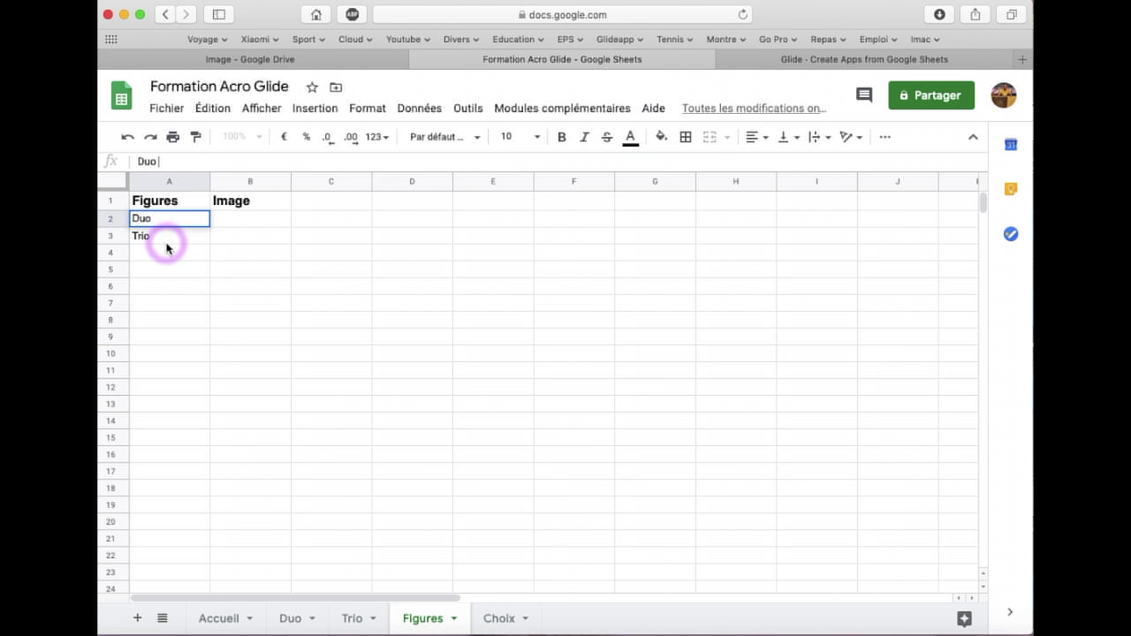
click(163, 236)
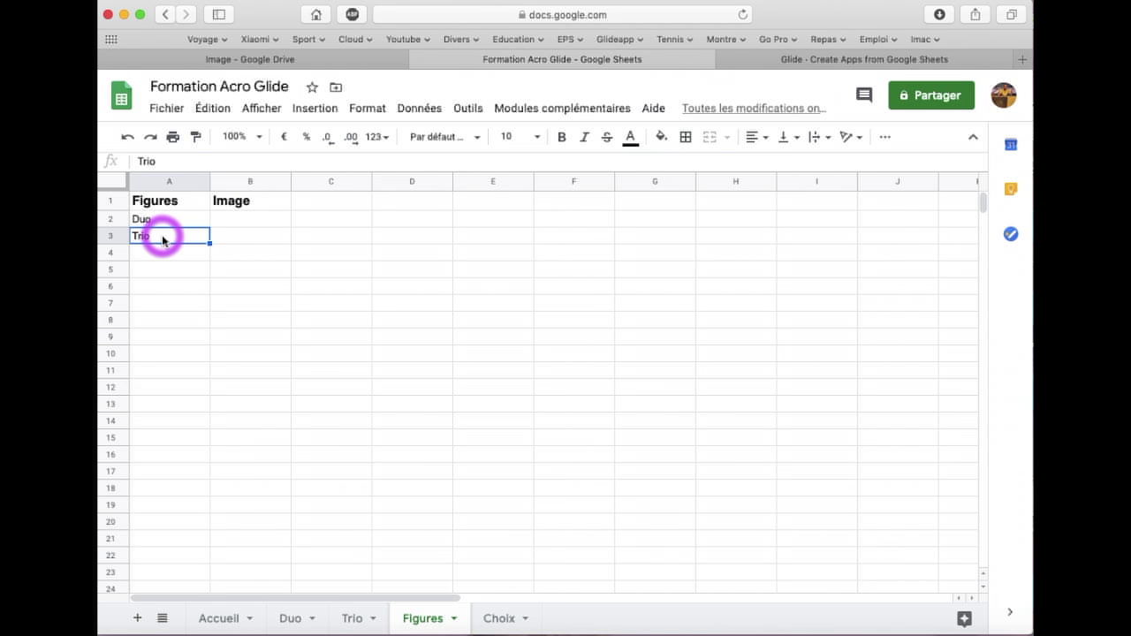
On the Trio sheet, paste Trio into F2 and fill it down column F to row 18
click(350, 616)
click(563, 222)
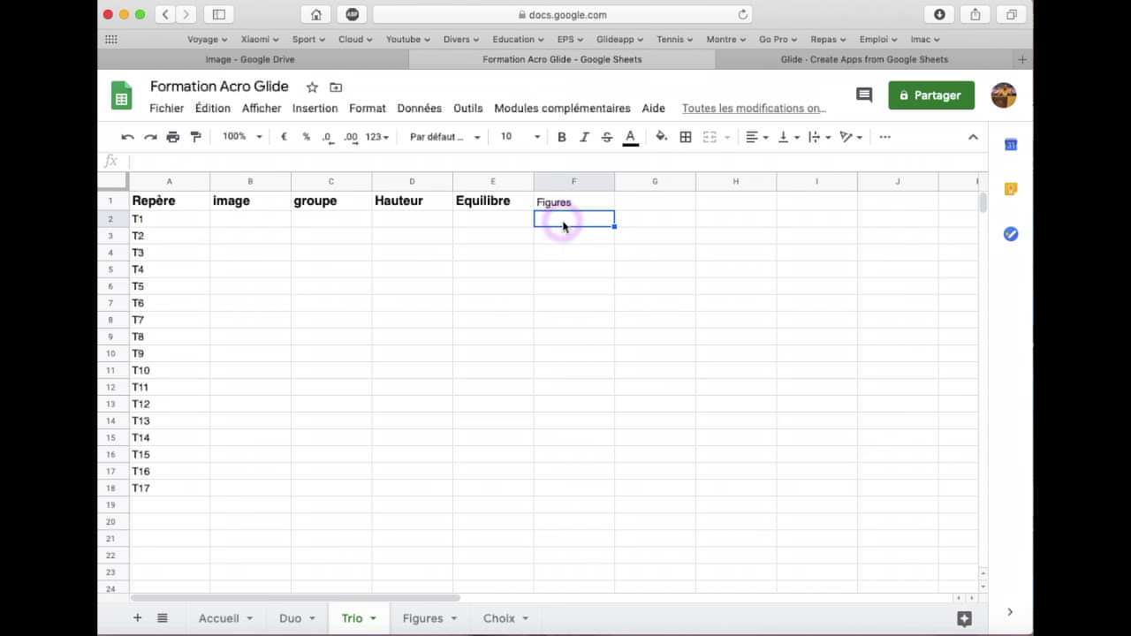
text(Trio)
click(570, 236)
click(606, 223)
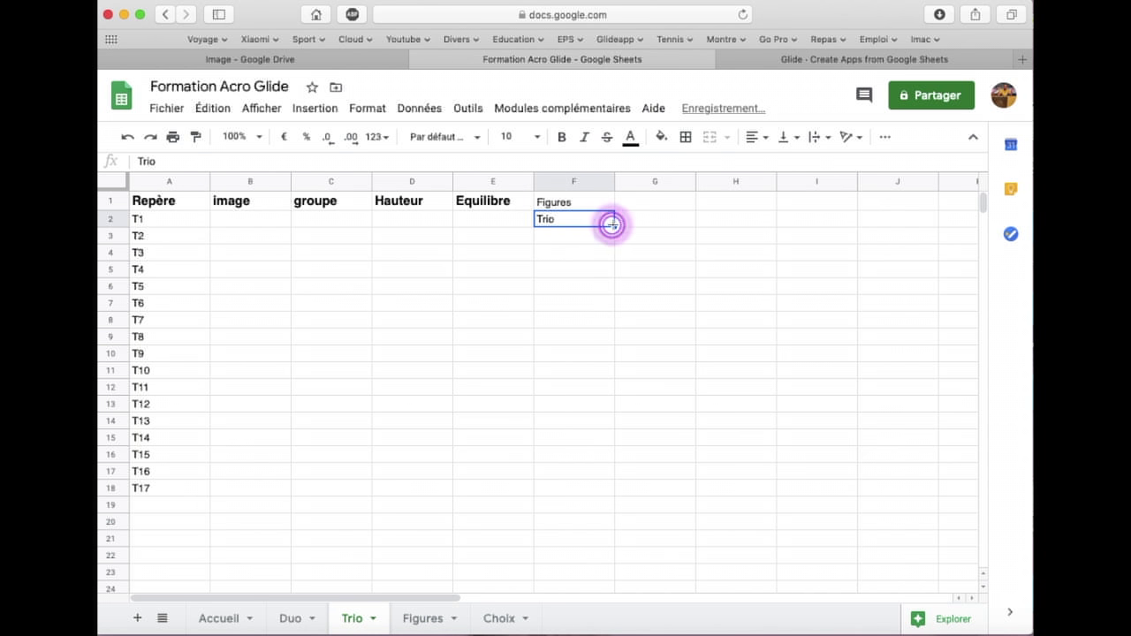
drag(614, 226, 596, 490)
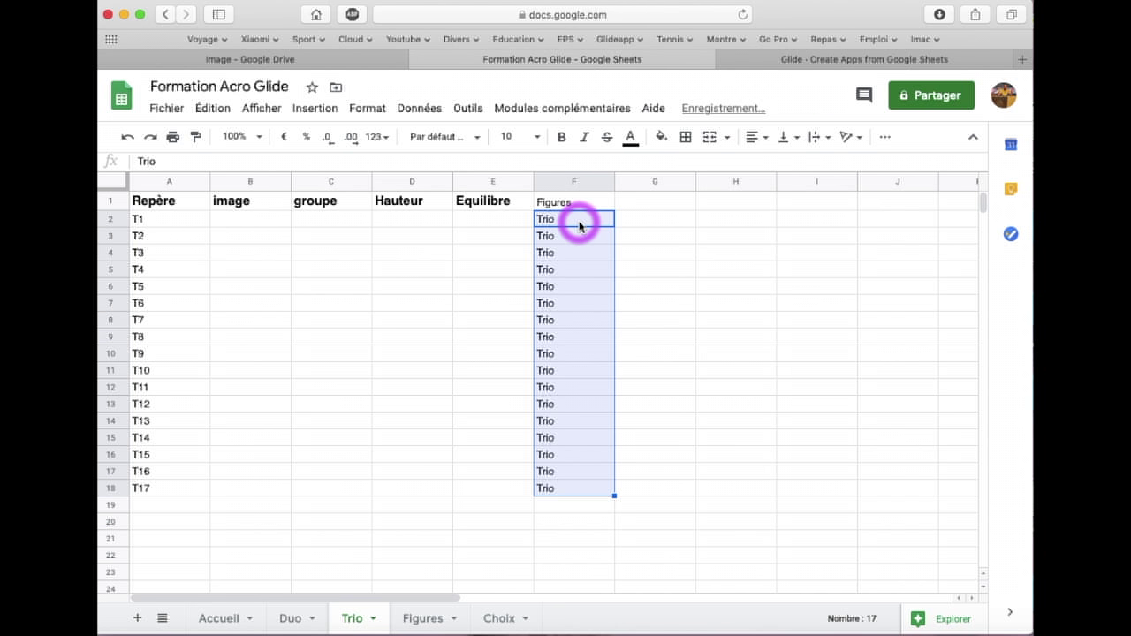
On the Duo sheet, enter Duo in F2 and fill it down column F to row 18
click(418, 619)
click(166, 220)
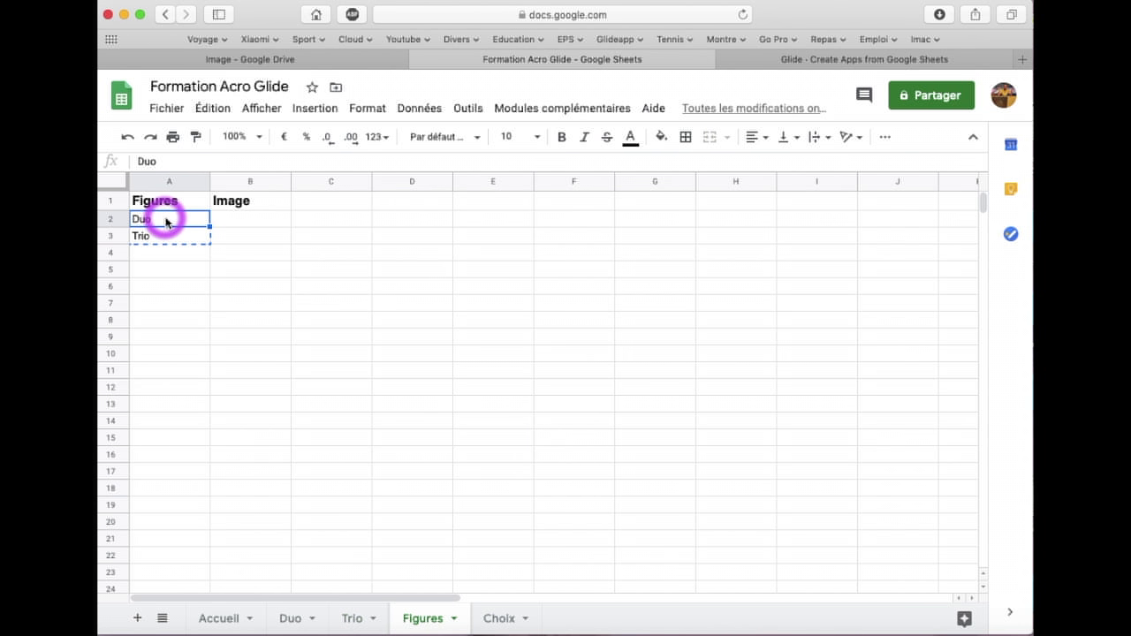
click(298, 621)
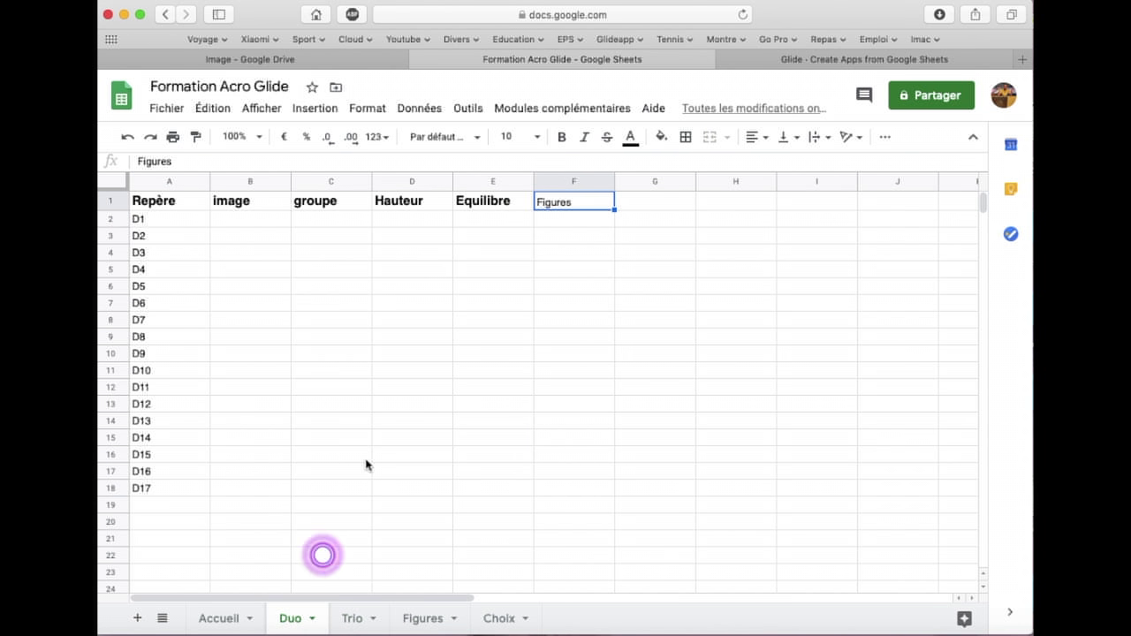
click(570, 221)
text(Duo)
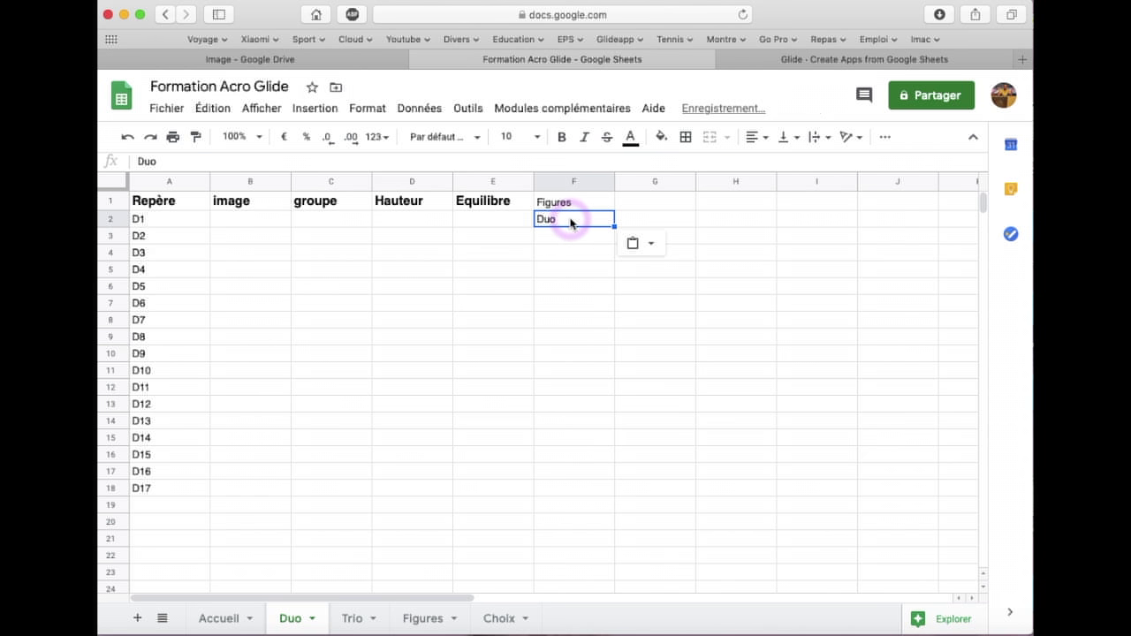
key(Return)
click(608, 224)
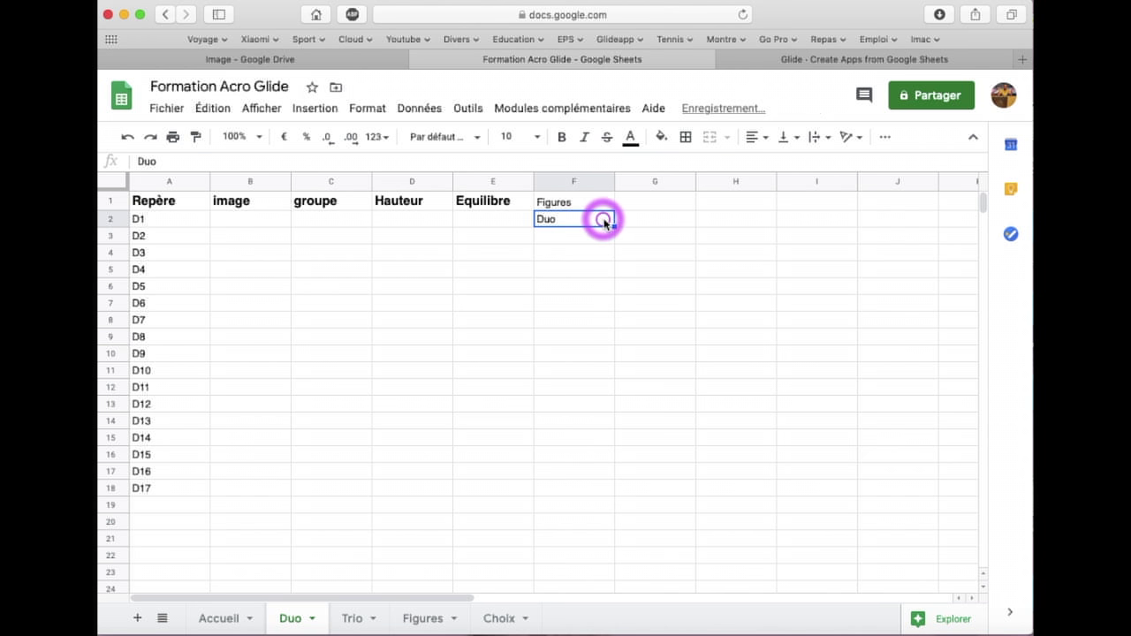
drag(614, 226, 606, 487)
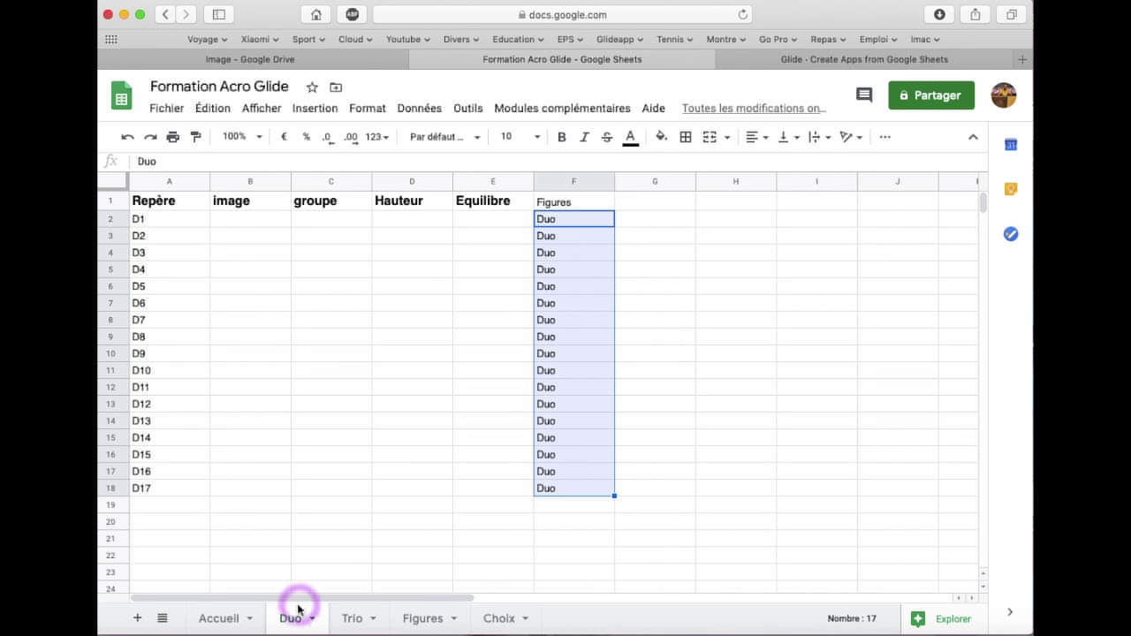
Go to the Figures sheet and select Image cell B2 beside Duo
click(352, 619)
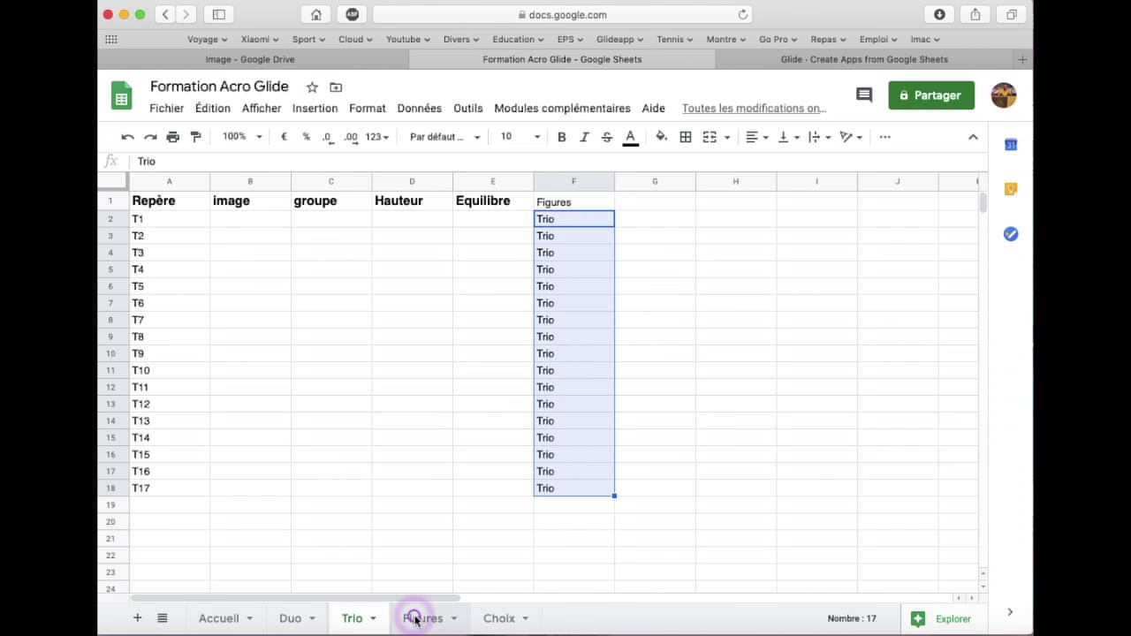
click(415, 619)
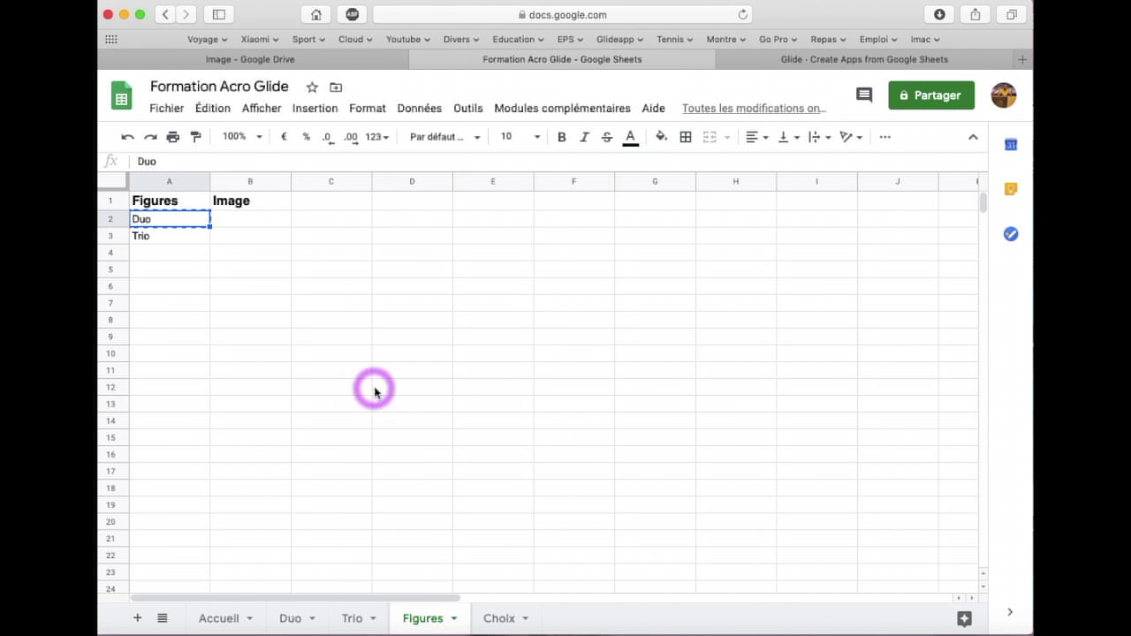
click(260, 224)
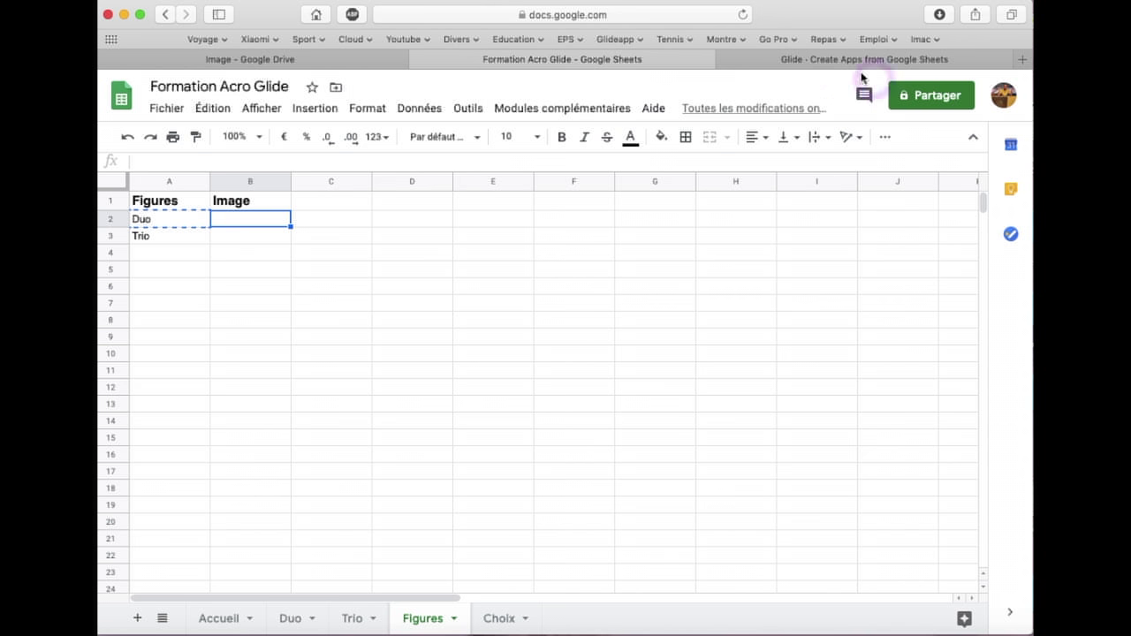
click(1022, 59)
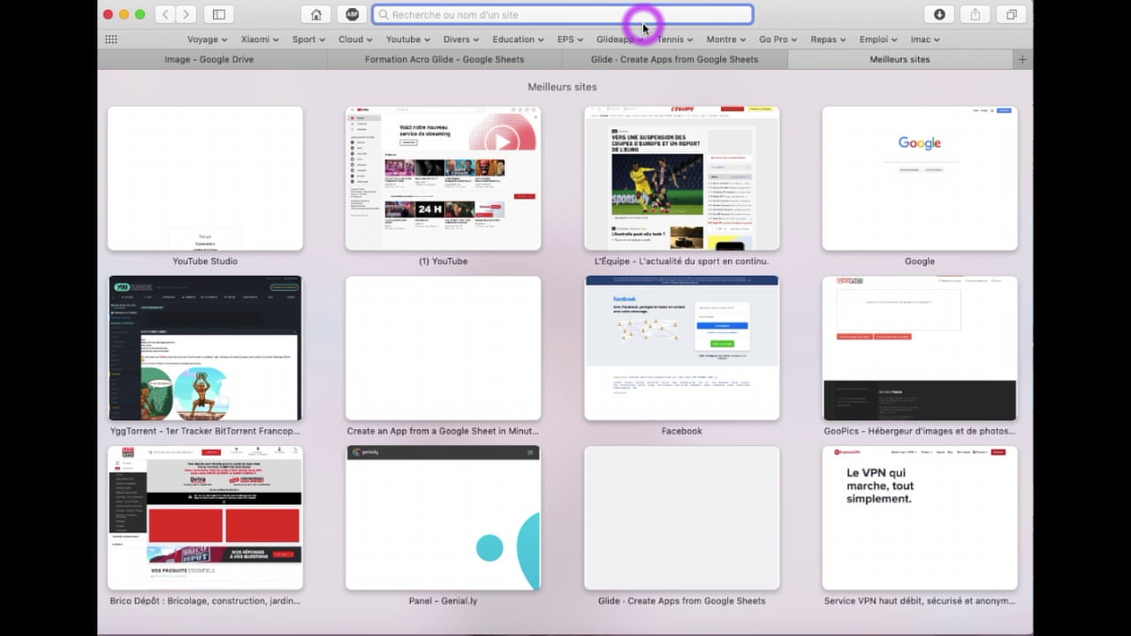
Search Google for 'pexels' and open the Free stock photos · Pexels site
text(pexels)
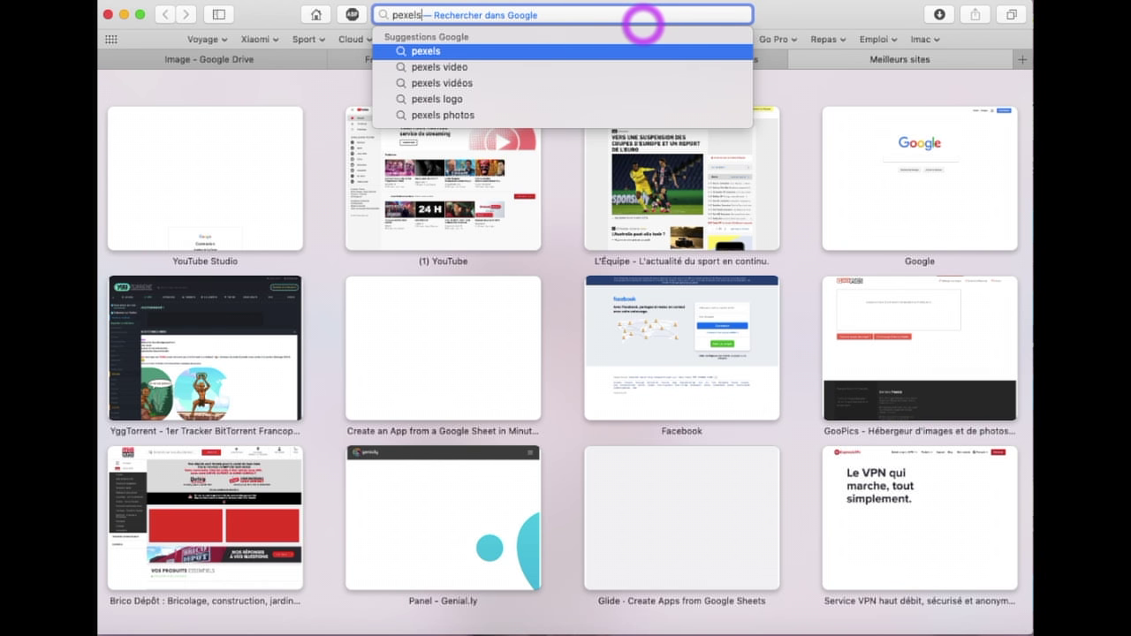
key(Return)
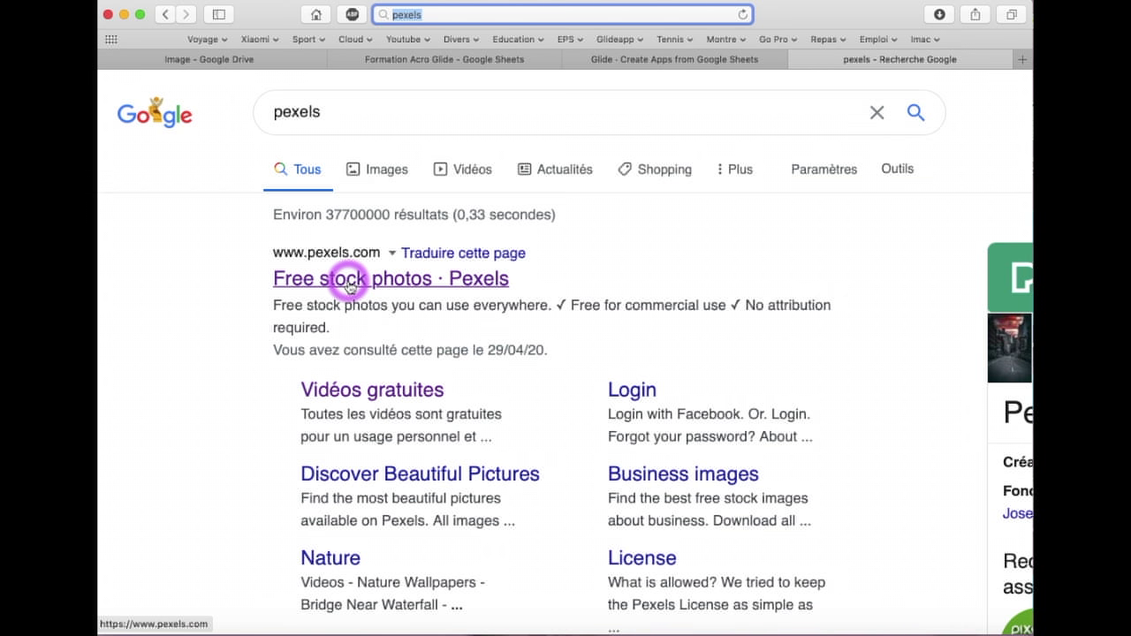
click(349, 285)
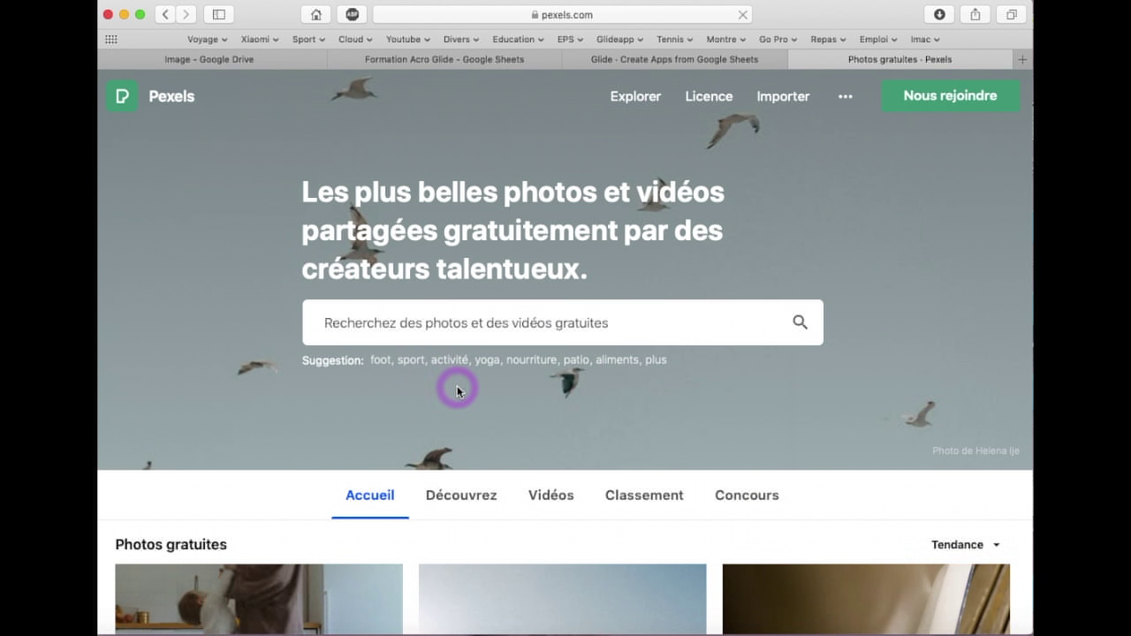
Search Pexels for 'acro' photos and scroll through the results
scroll(456, 386, down, 1)
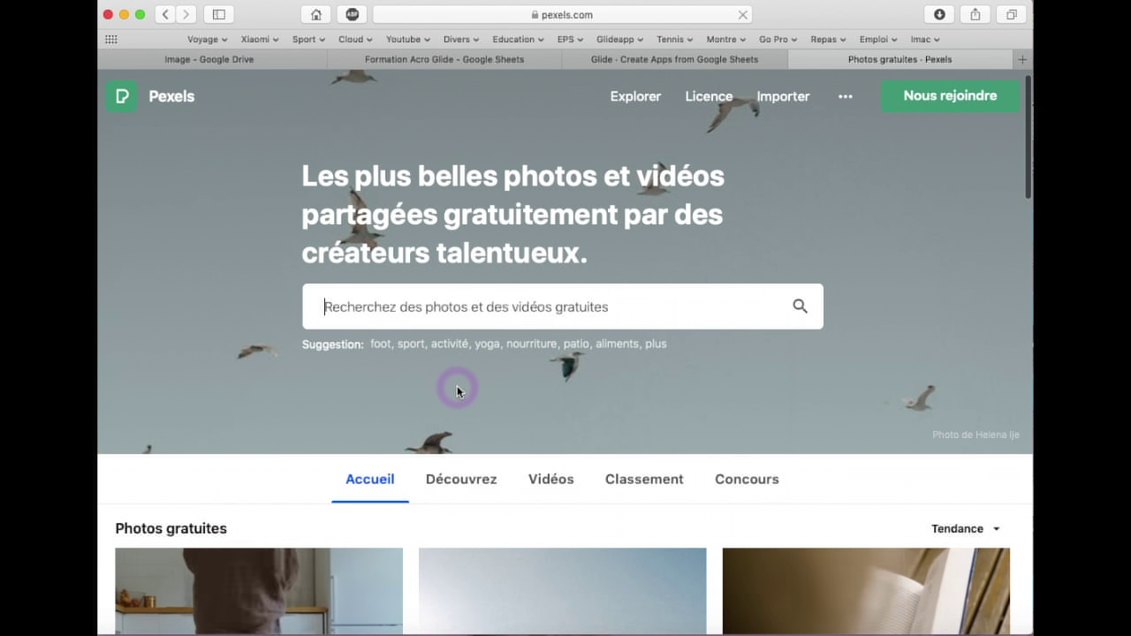
click(416, 309)
text(acro)
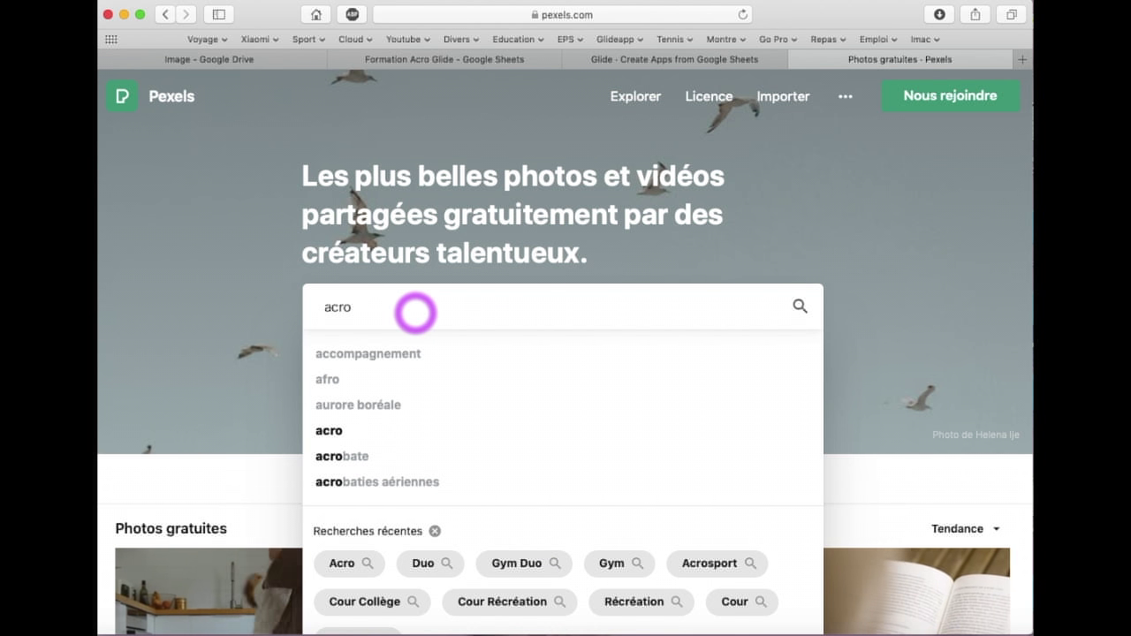
key(Return)
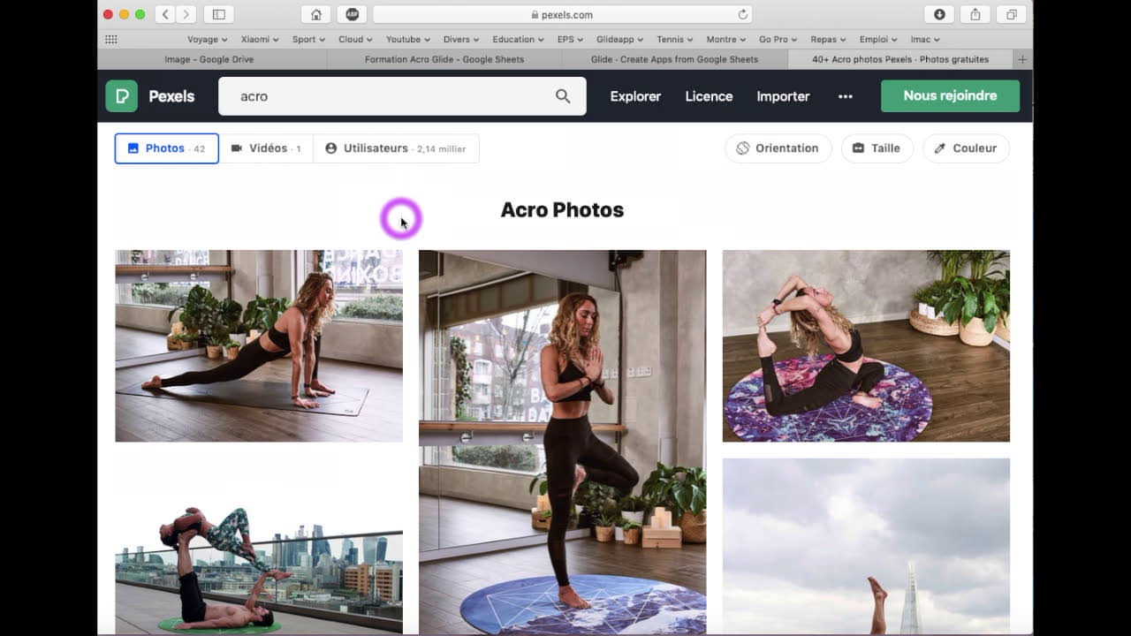
scroll(401, 221, down, 5)
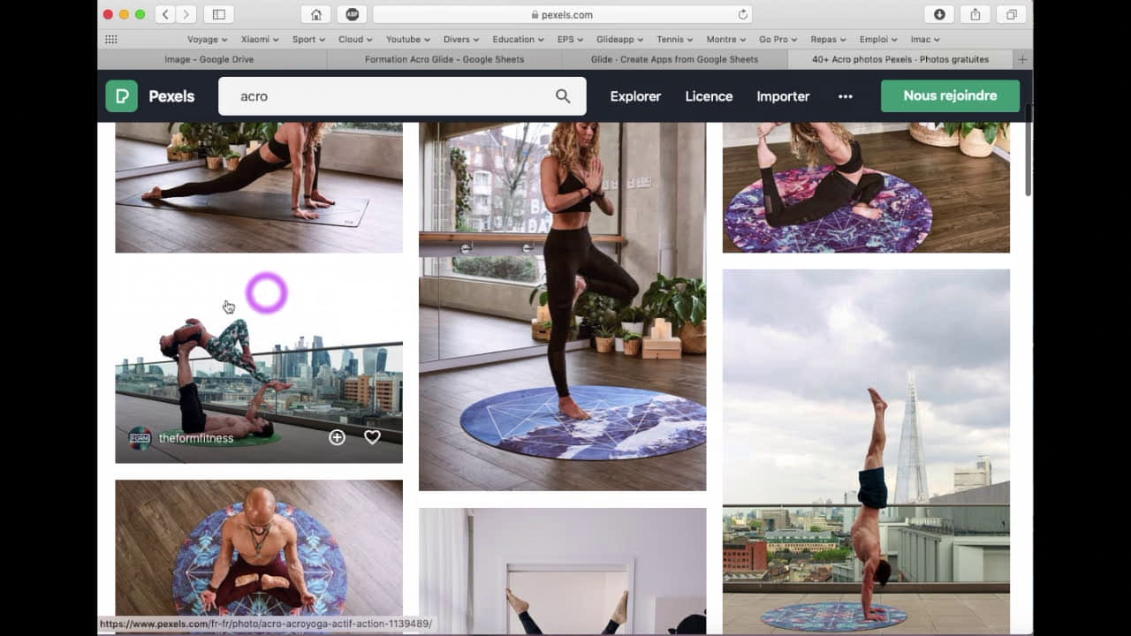
Copy the image address of the rooftop acroyoga duo photo and return to the spreadsheet
right_click(280, 348)
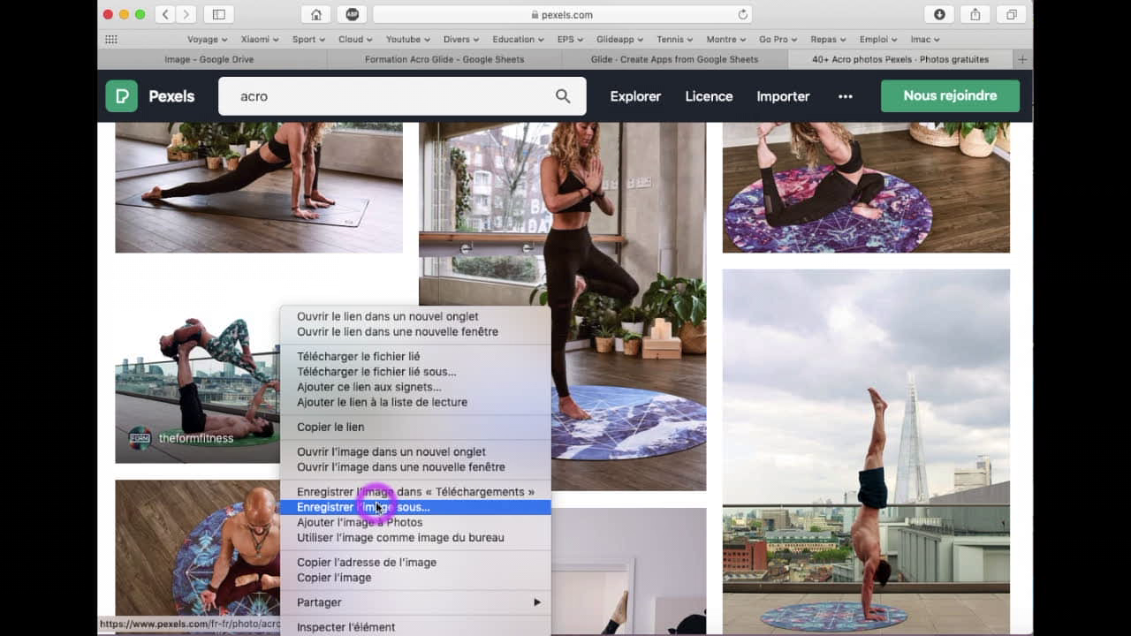
click(362, 563)
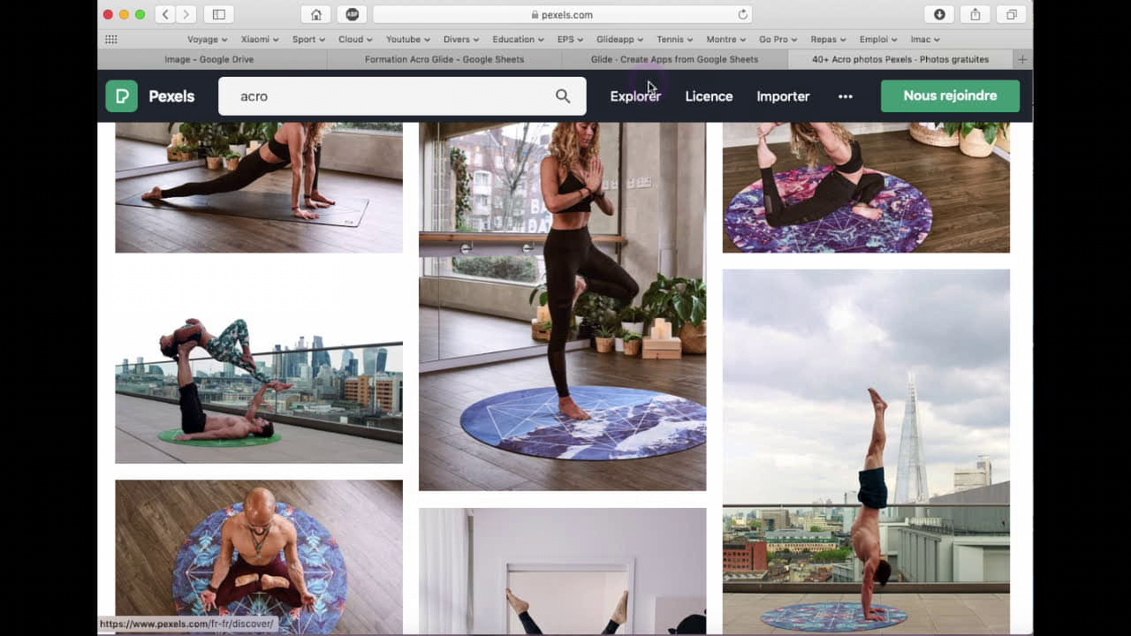
click(651, 57)
click(468, 62)
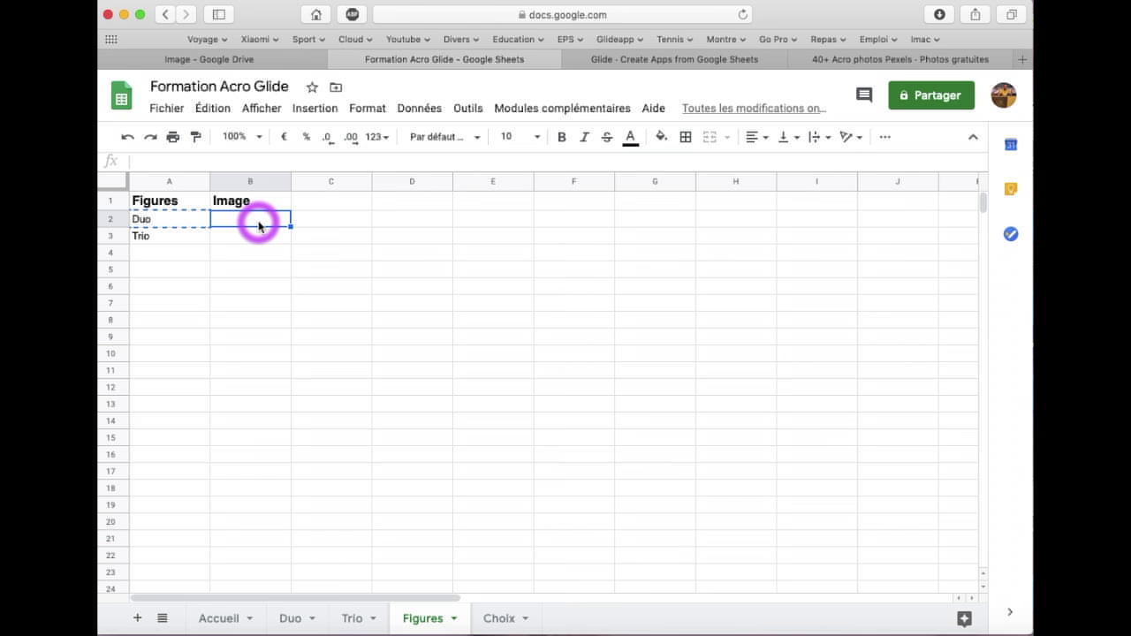
Paste the duo photo URL into B2, then browse the Pexels acro results for a second photo
key(super+v)
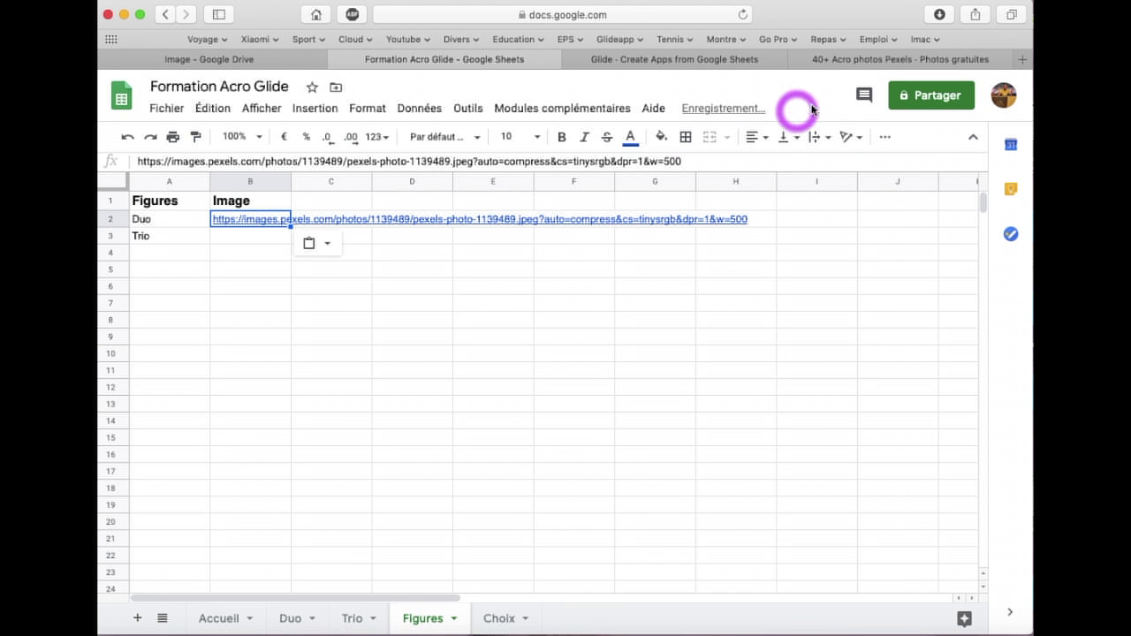
click(840, 61)
scroll(621, 302, down, 3)
scroll(621, 302, down, 15)
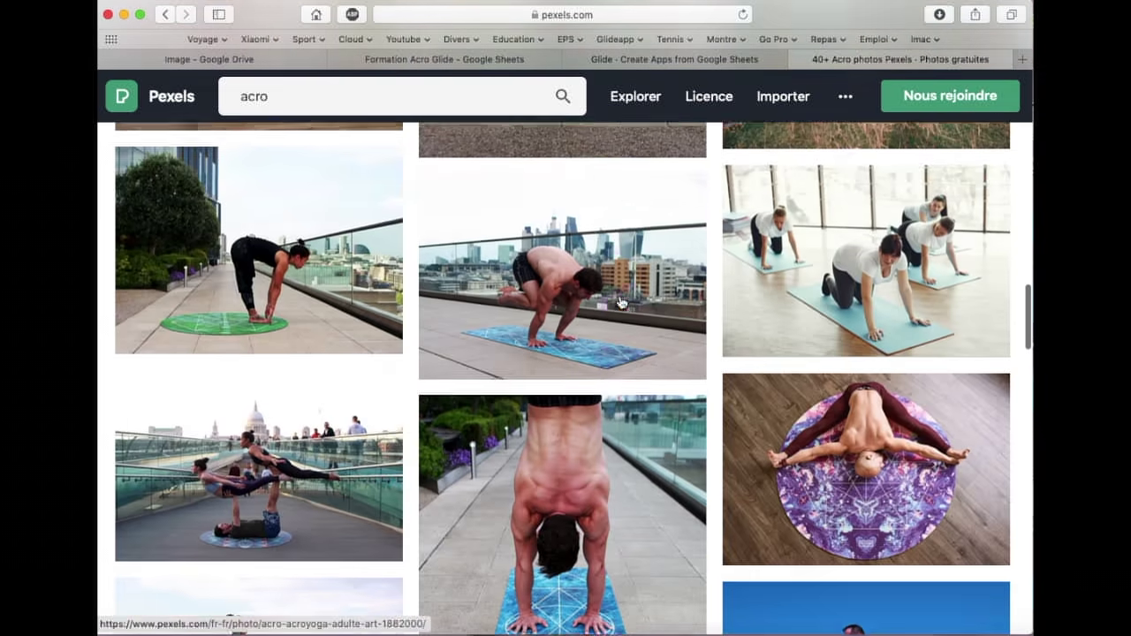
scroll(621, 302, down, 10)
scroll(621, 302, down, 7)
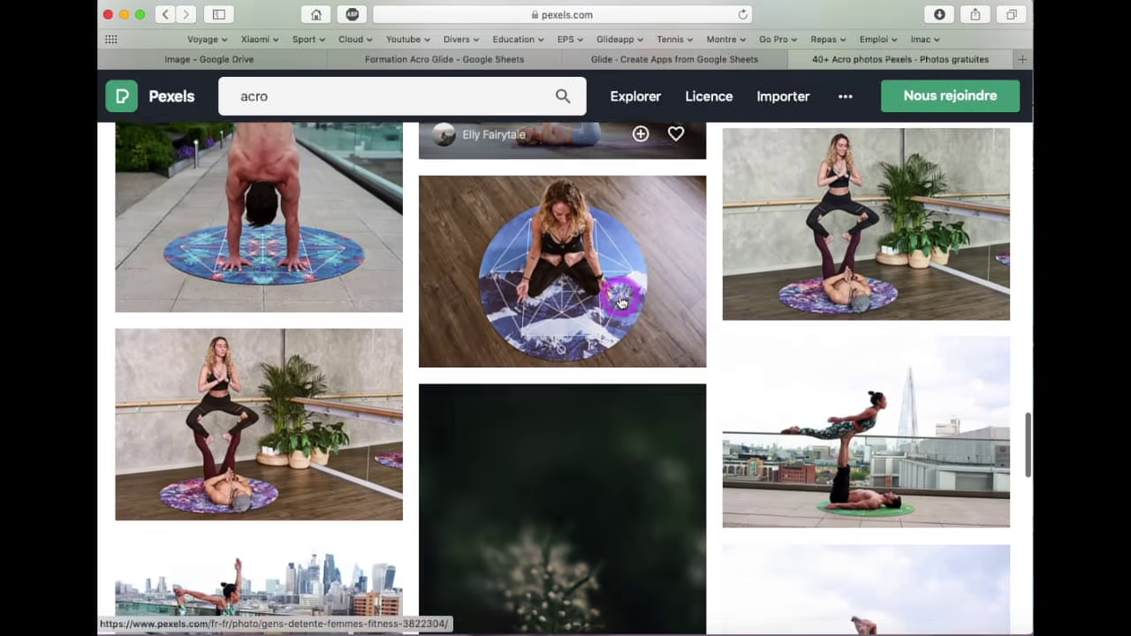
scroll(621, 302, down, 14)
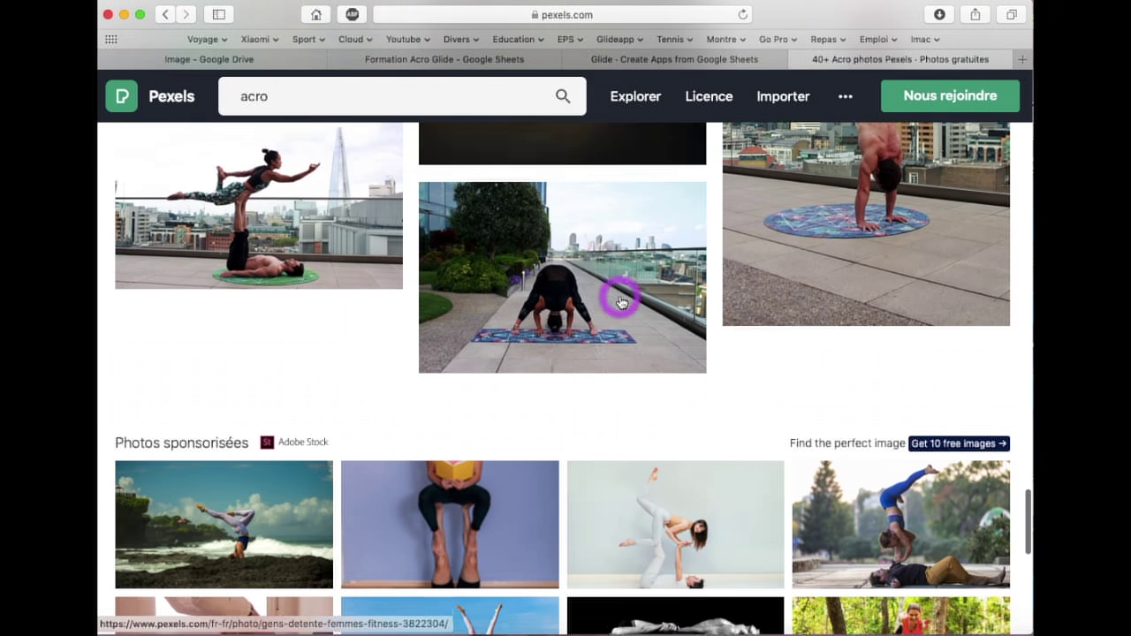
scroll(621, 302, down, 10)
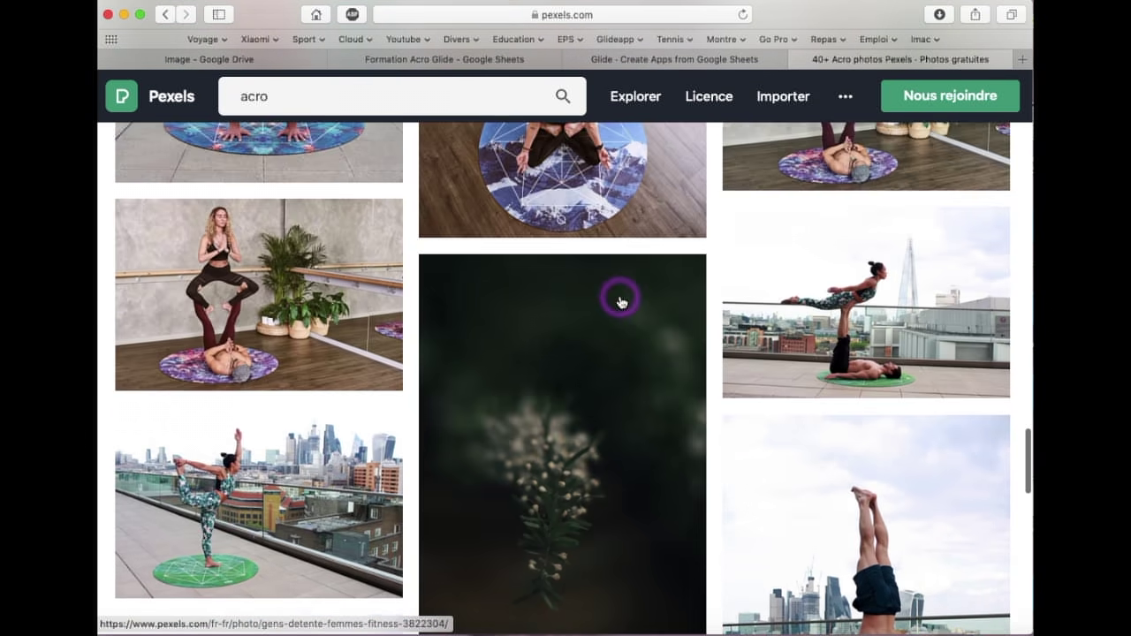
scroll(621, 302, up, 15)
scroll(621, 302, up, 10)
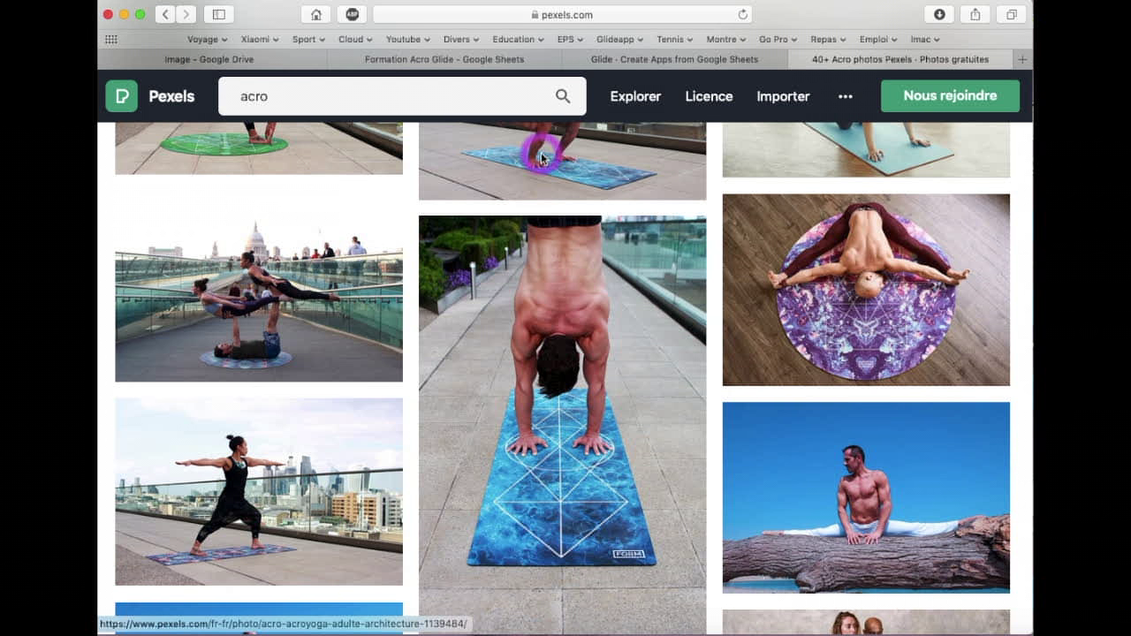
Paste the second Pexels image URL into B3 beside Trio
click(620, 61)
click(511, 62)
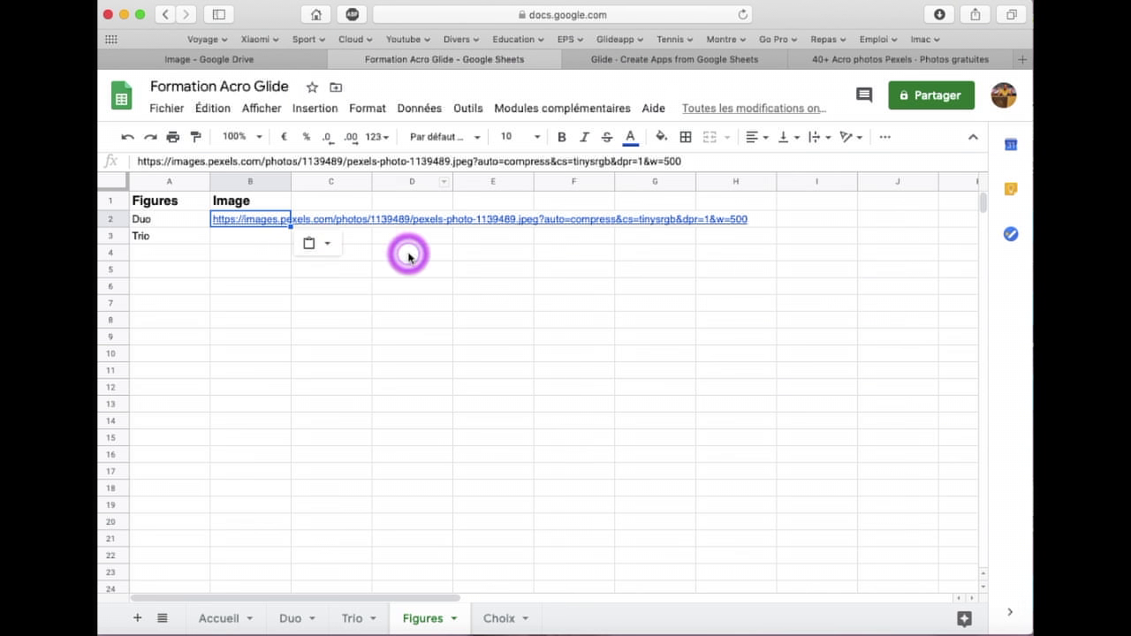
click(228, 238)
text(https://images.pexels.com/photos/1139502/pexels-photo-1139502.jpeg?auto=compress&cs=tinysrgb&dpr=1&w=500)
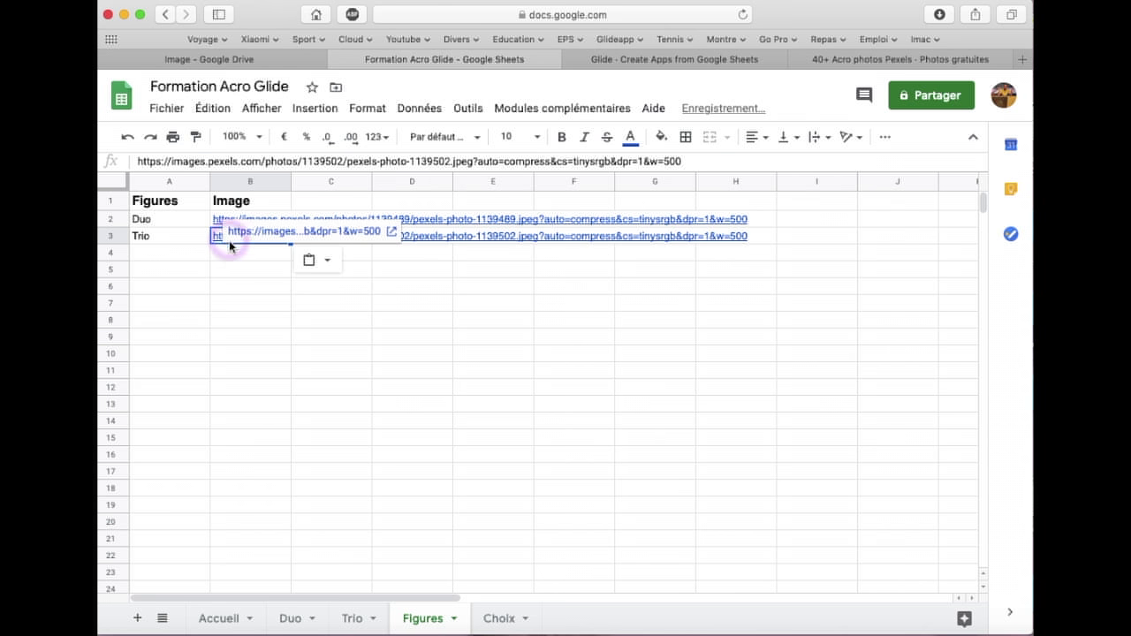
key(Down)
key(Down)
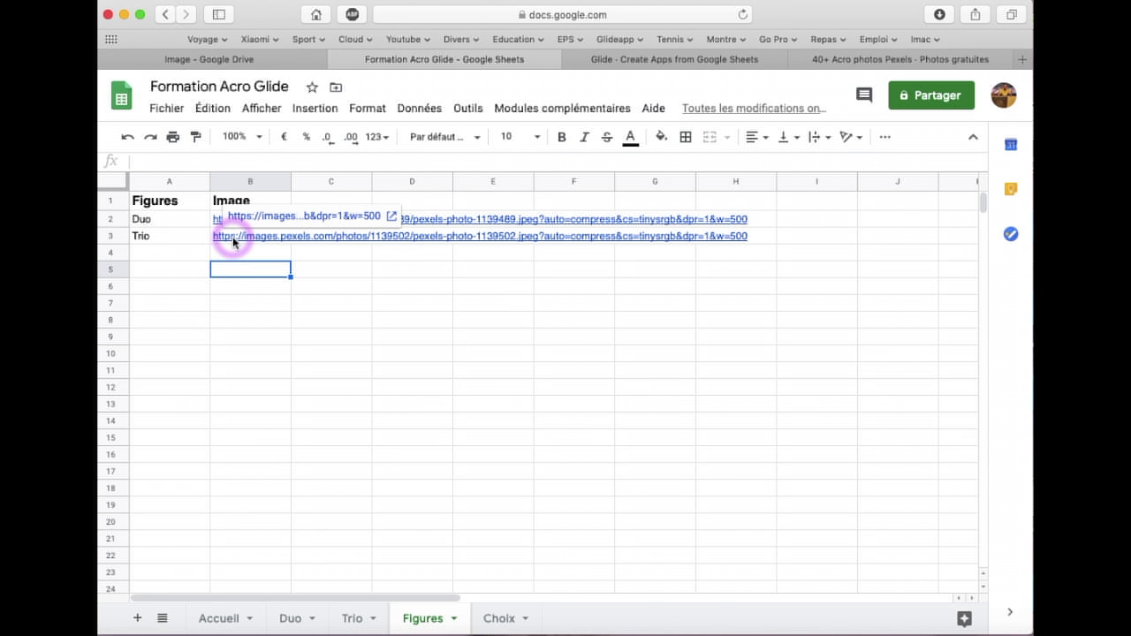